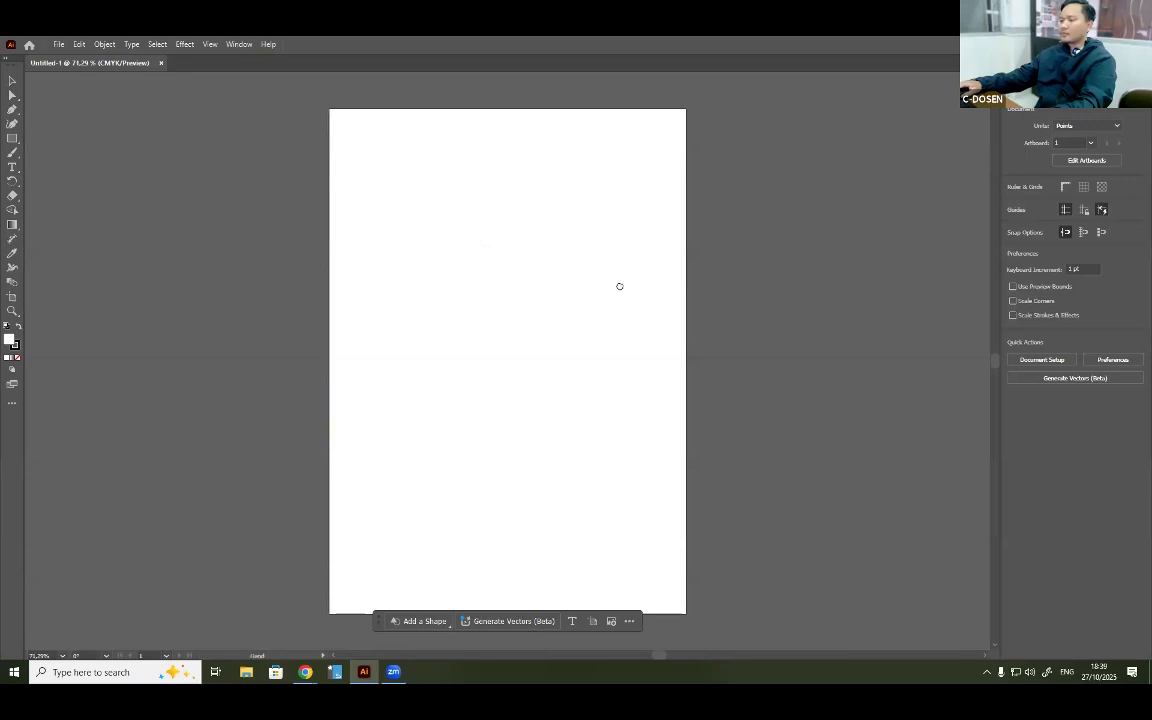
Hide the floating contextual task bar over the artboard.
drag(620, 286, 602, 283)
click(631, 621)
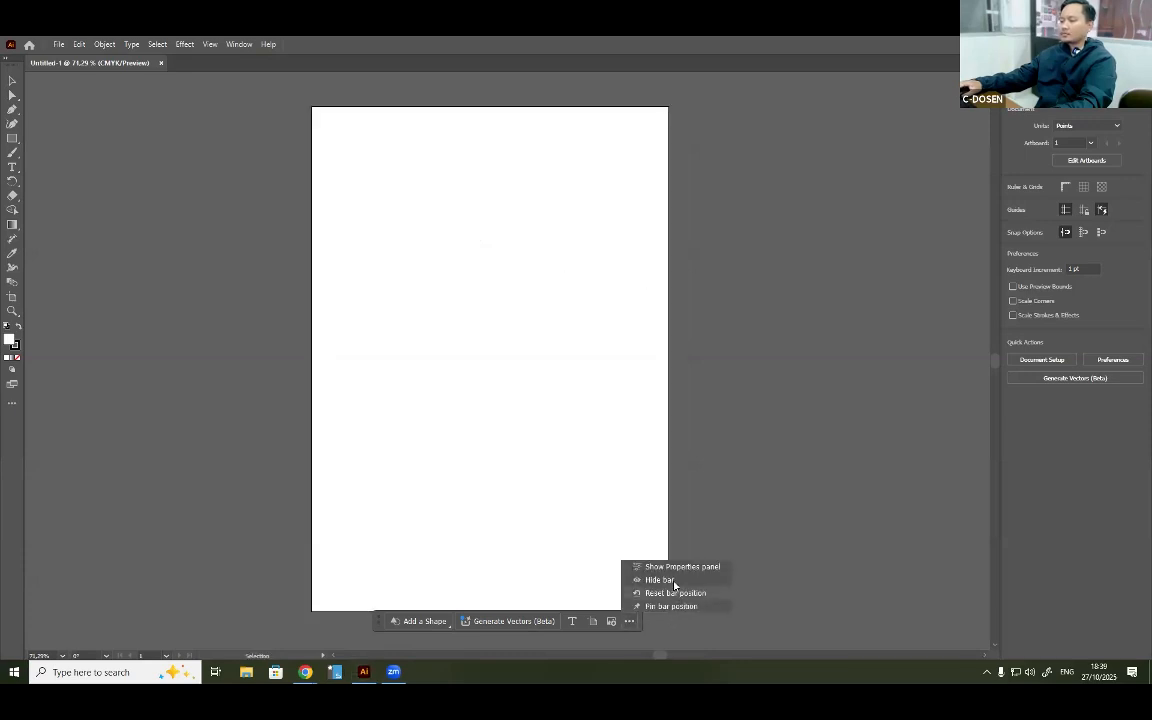
click(362, 677)
Switch to NetSupport School, open the options for showing the desktop to the students, and return to Illustrator.
click(335, 672)
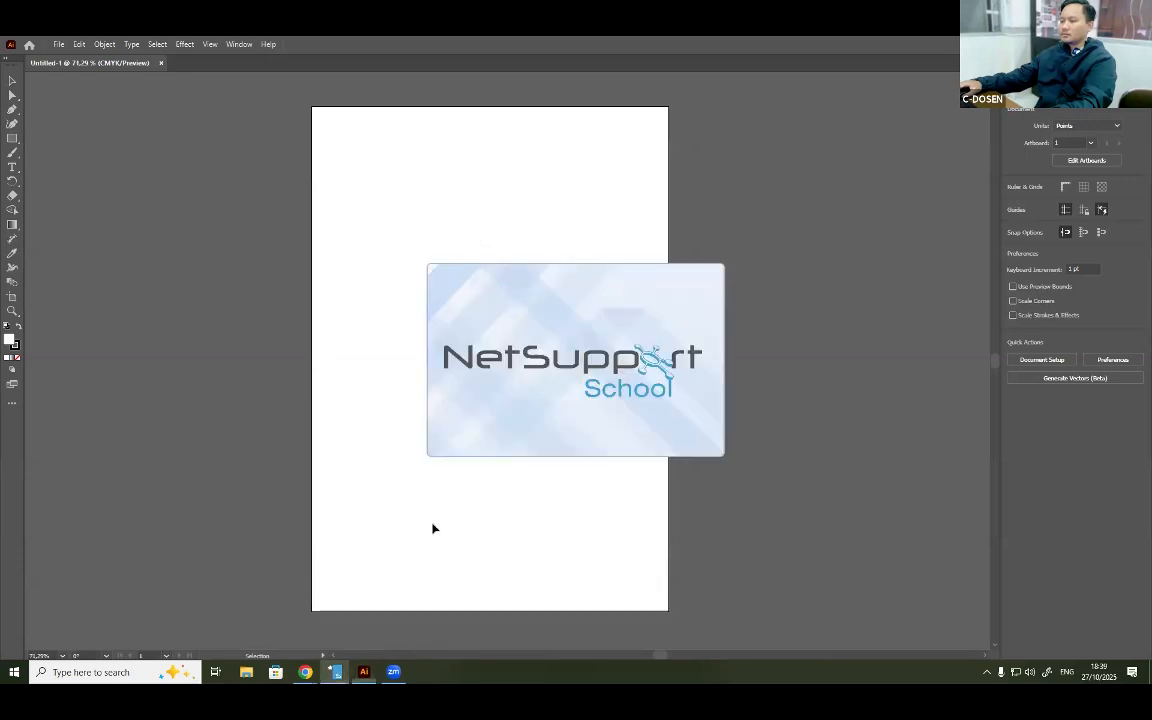
click(521, 340)
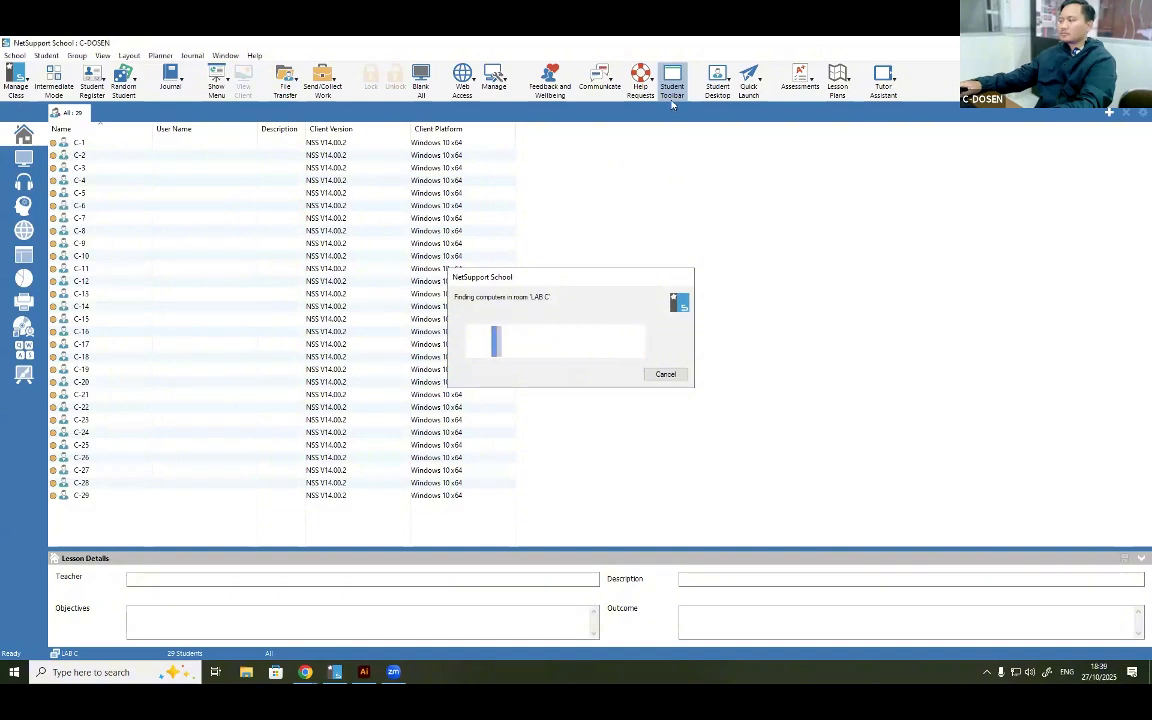
click(217, 100)
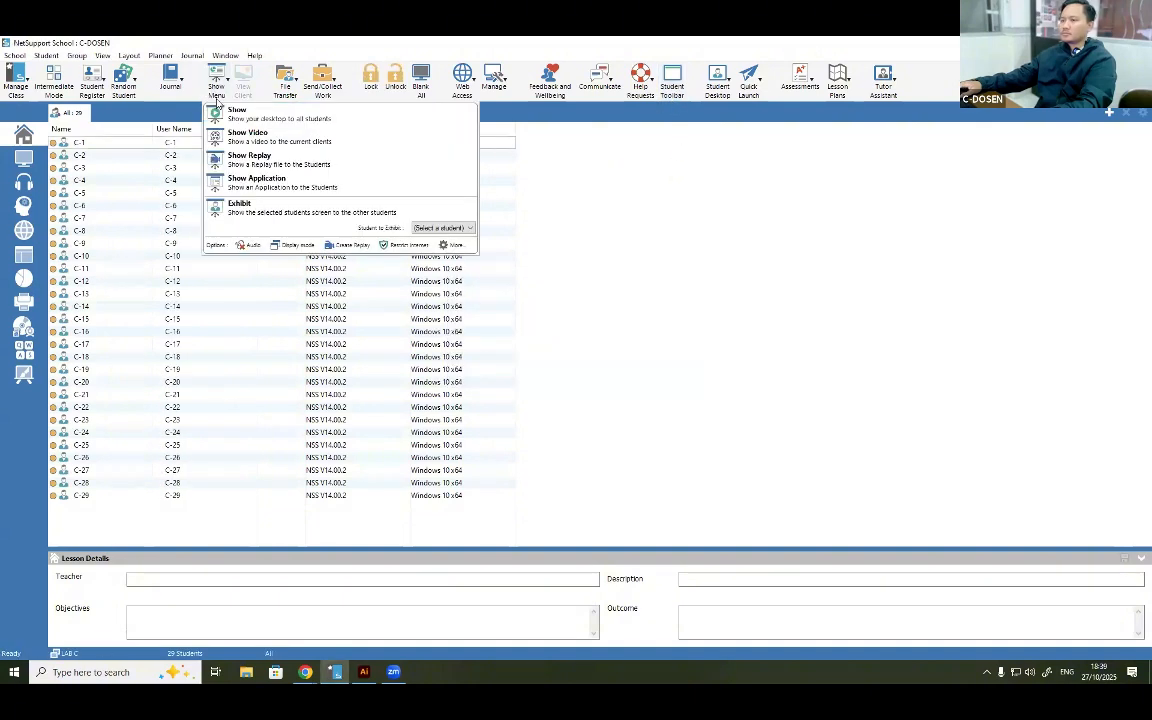
key(alt+Tab)
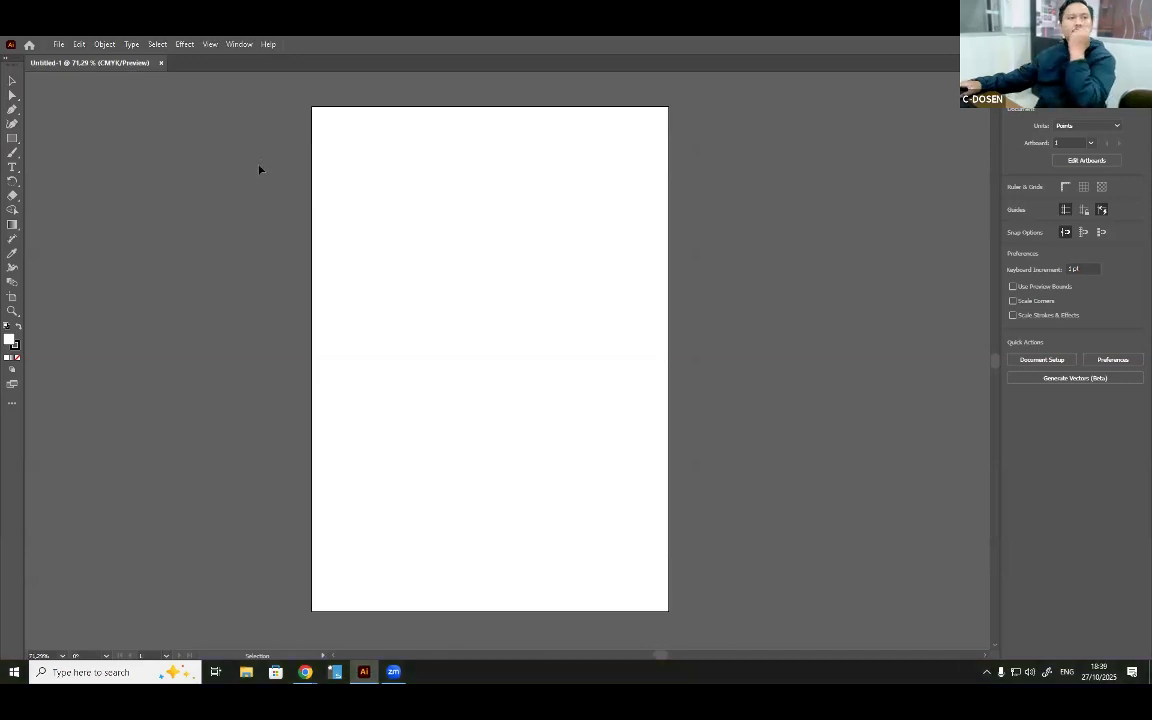
Draw a square about 99 pt wide on the artboard and fully round its upper-right and lower-left corners into a leaf shape.
click(12, 139)
drag(409, 223, 468, 282)
scroll(485, 237, up, 2)
key(v)
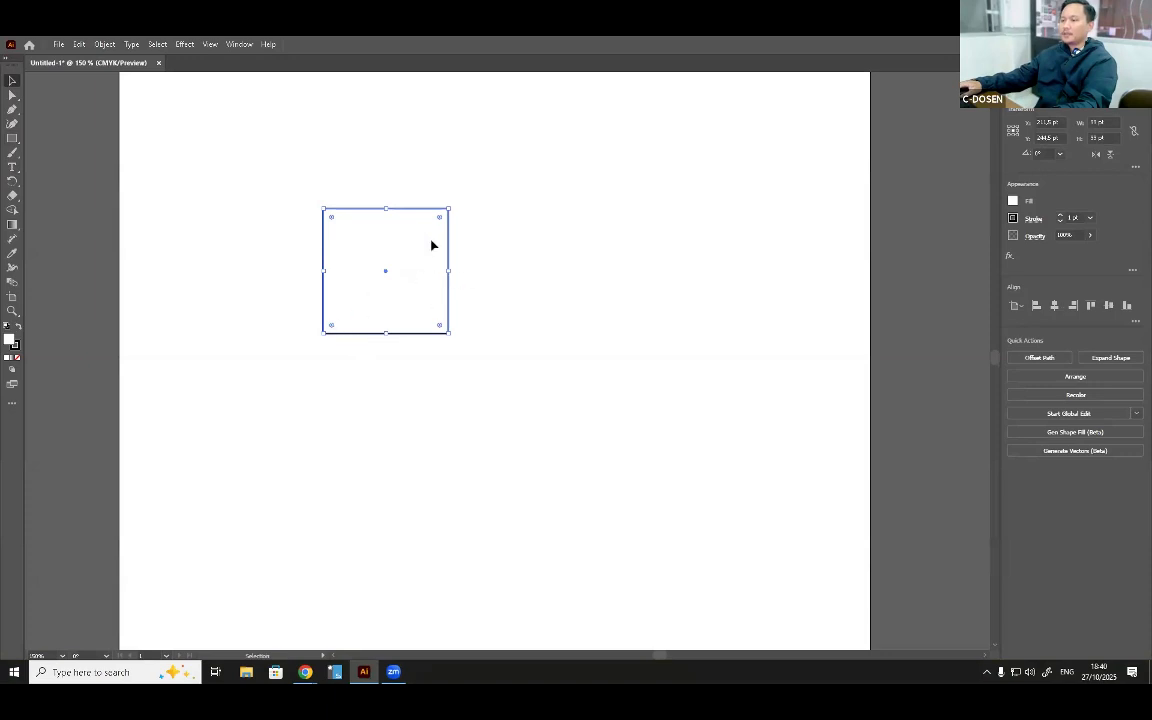
drag(441, 220, 14, 342)
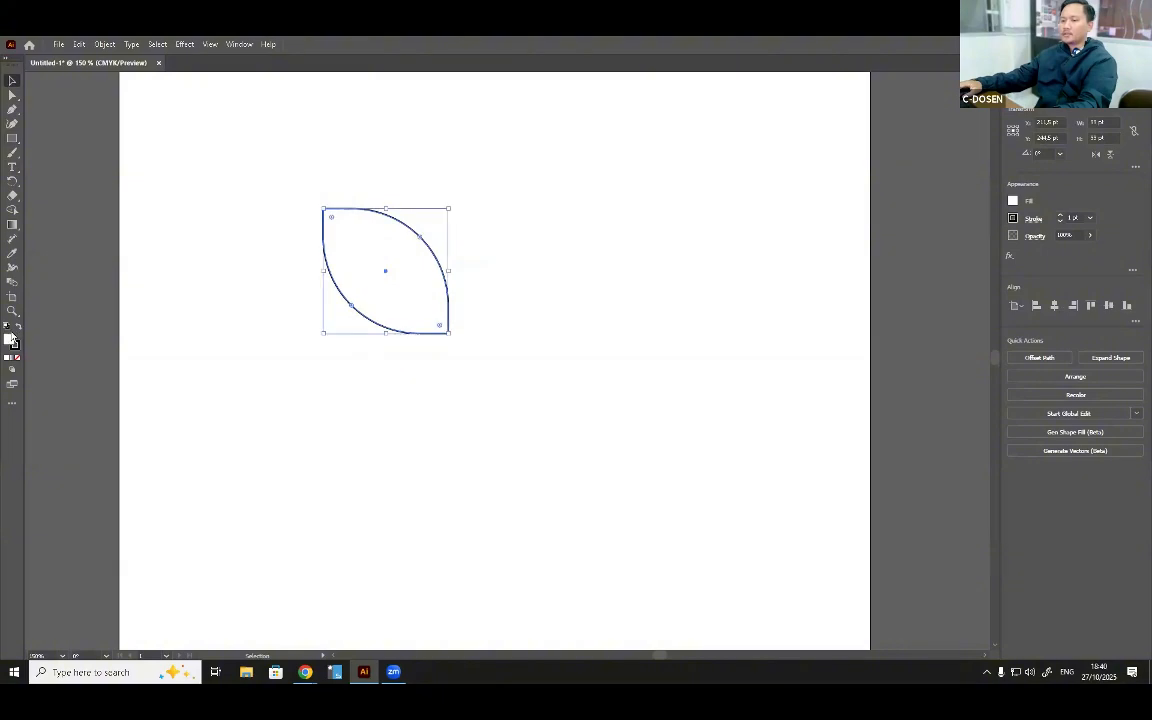
Fill the leaf with a white-to-black linear gradient and move the gradient settings clear of the drawing.
click(12, 224)
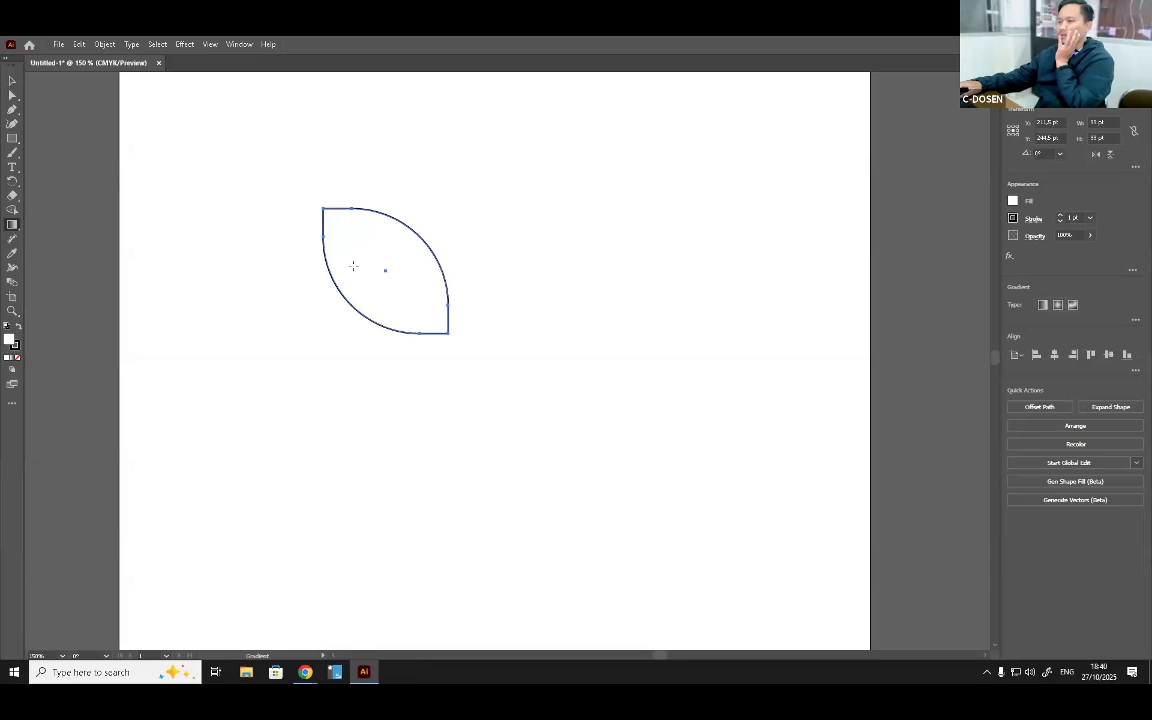
key(v)
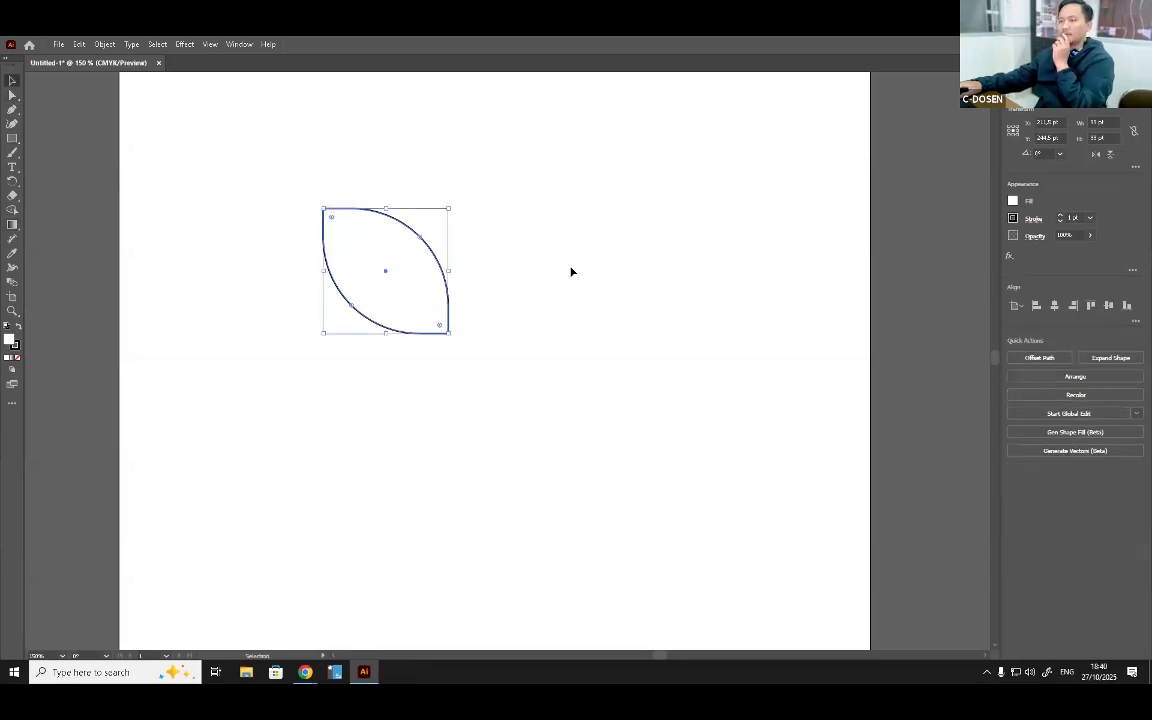
click(481, 249)
drag(481, 249, 442, 290)
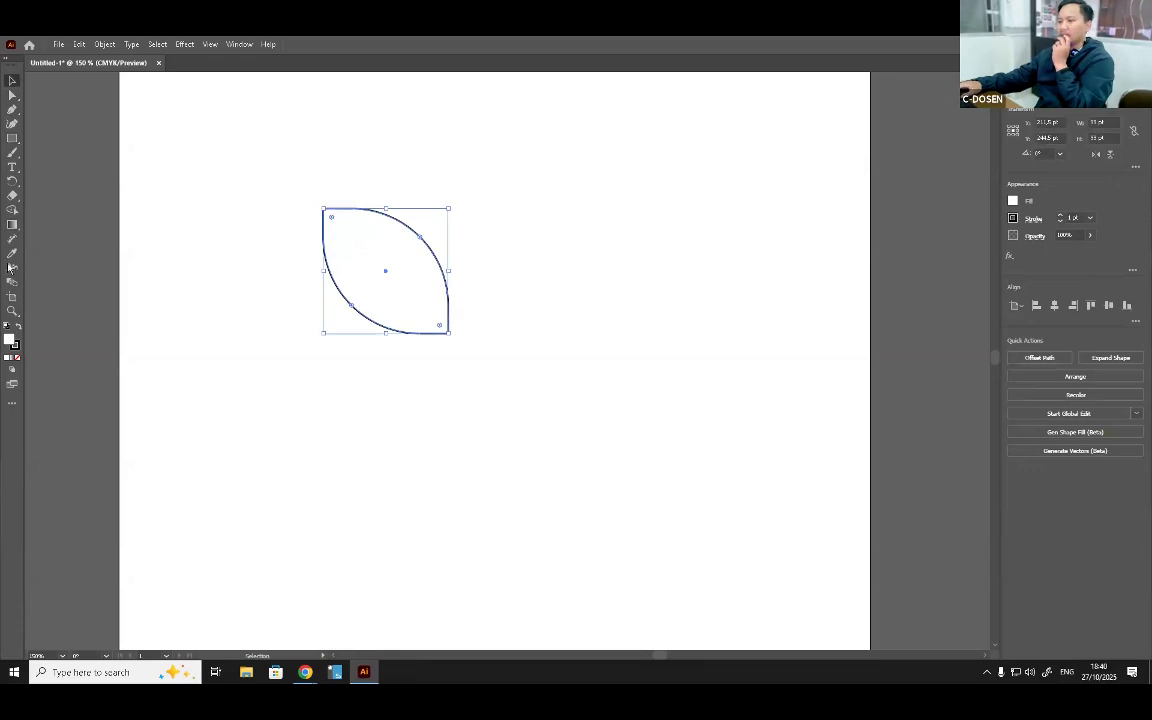
click(12, 226)
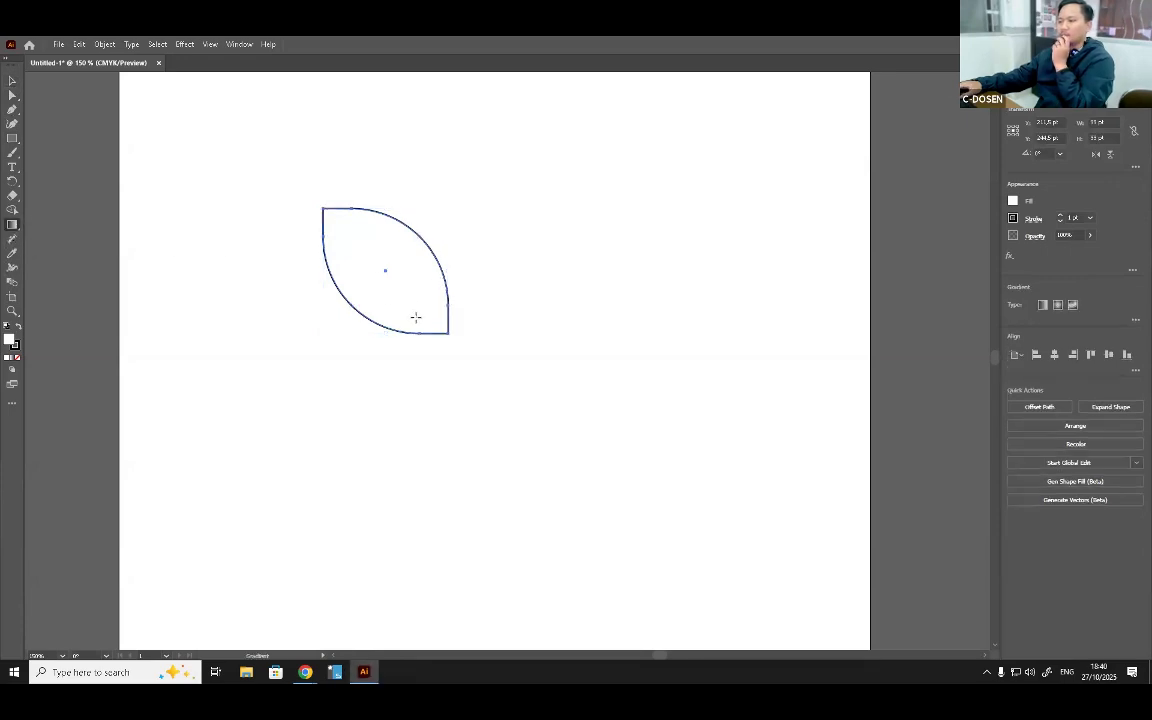
click(12, 358)
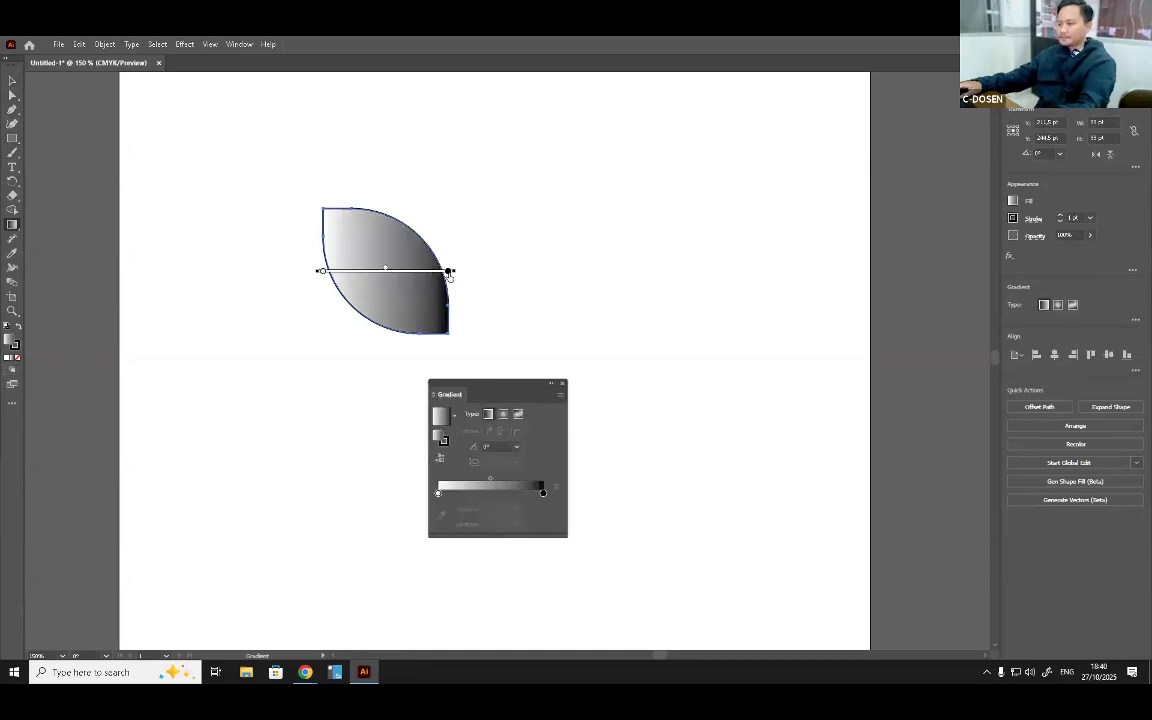
drag(528, 388, 936, 115)
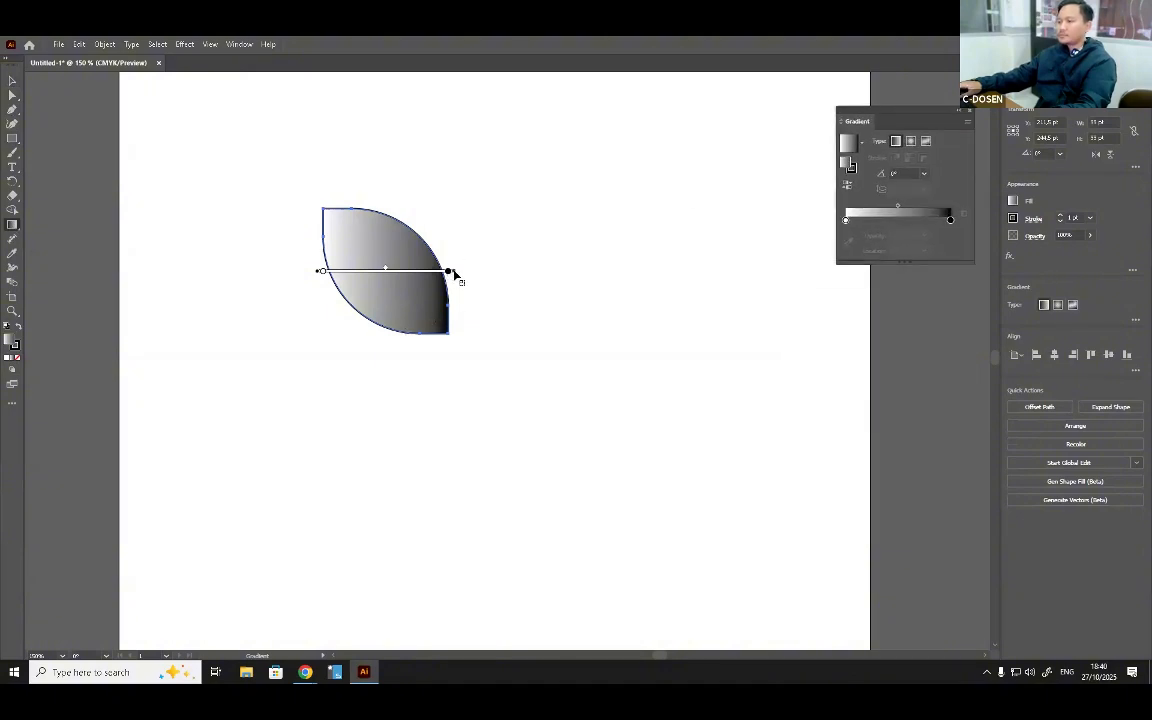
Run the leaf's gradient diagonally from its upper-left area to beyond the lower-right tip, and remove the black outline.
drag(454, 271, 469, 313)
mouse_move(356, 249)
mouse_down()
mouse_move(537, 399)
mouse_move(519, 392)
mouse_up()
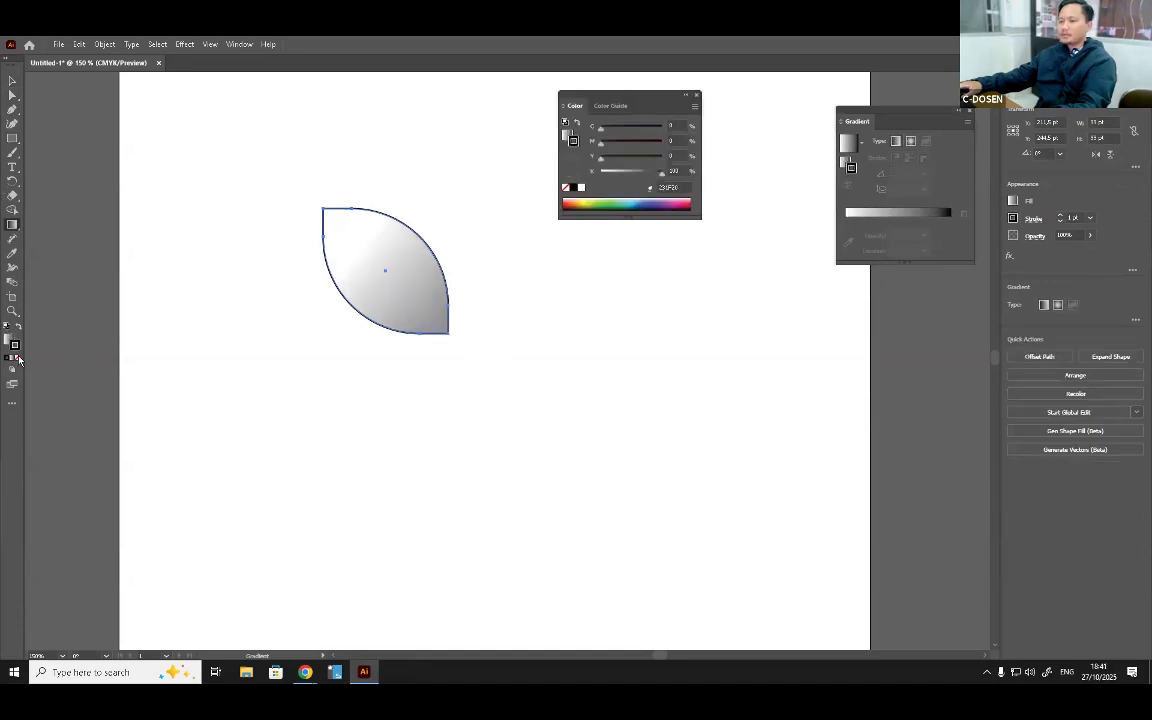
click(17, 358)
click(11, 80)
click(656, 509)
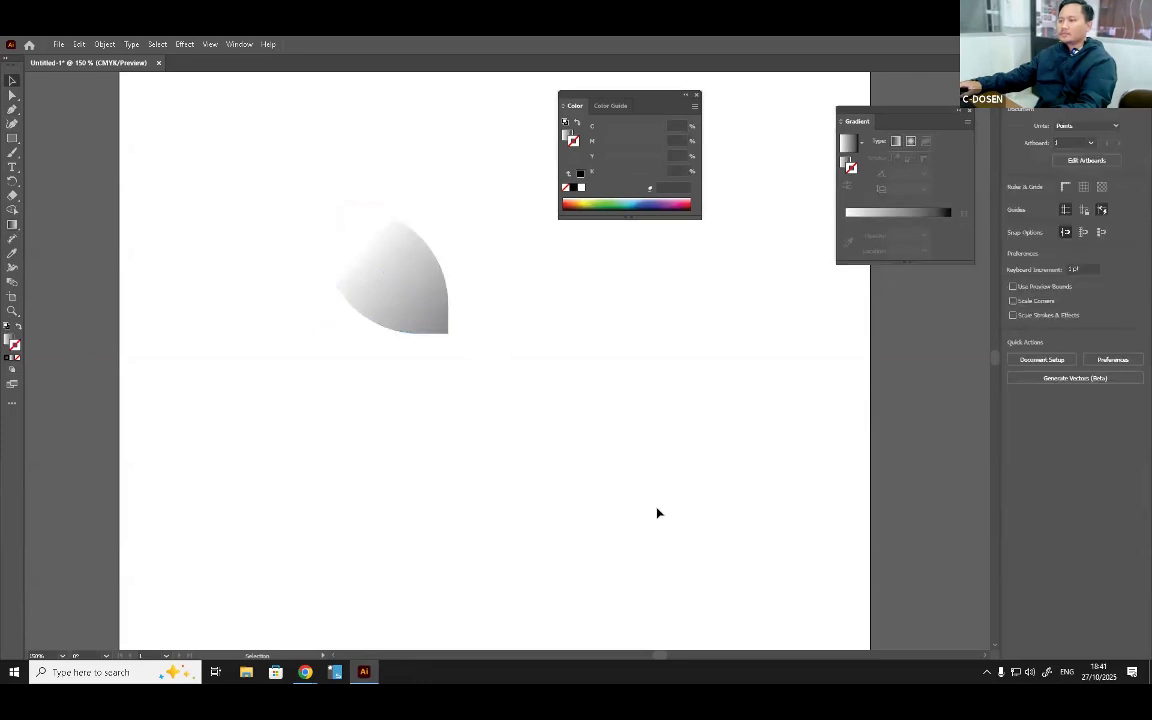
Stretch the leaf's gradient from just outside the upper-left tip to far beyond the lower-right tip for a softer grey shading.
click(380, 290)
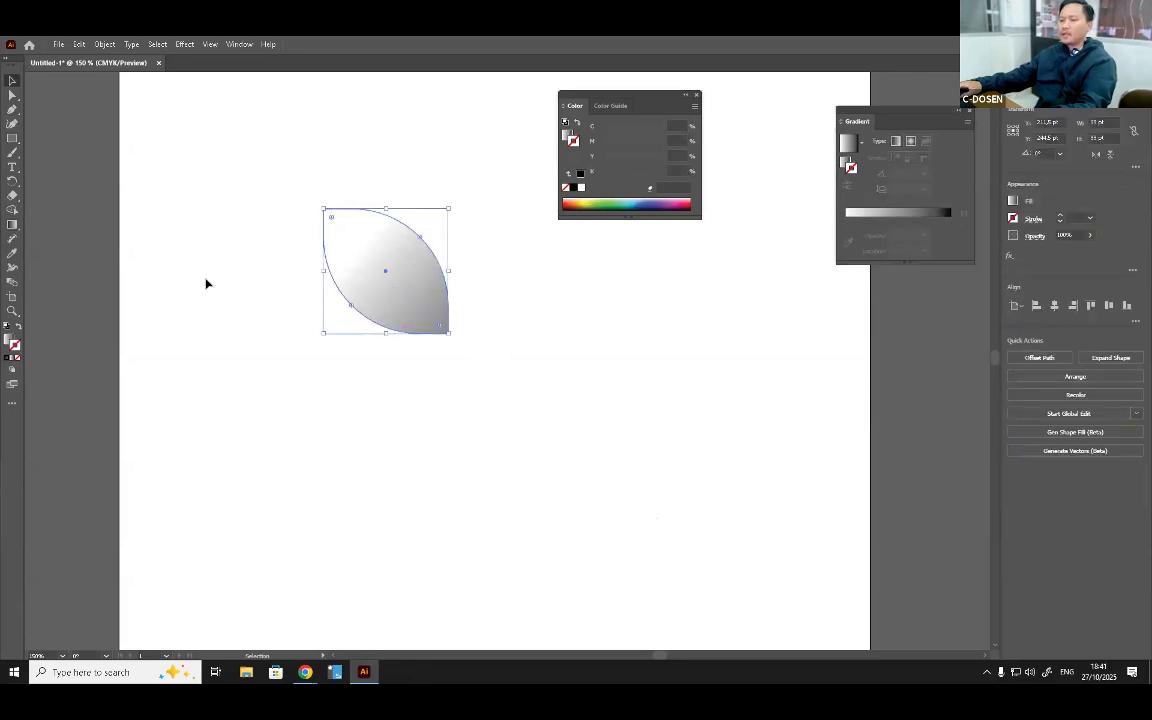
key(g)
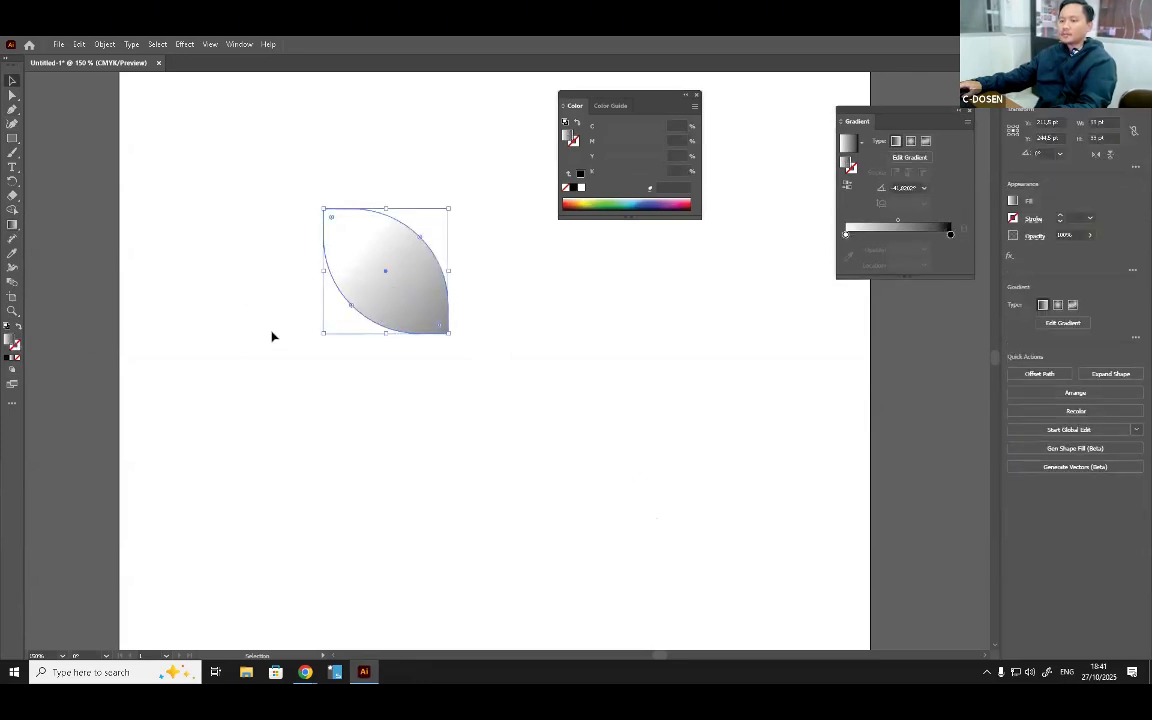
click(359, 245)
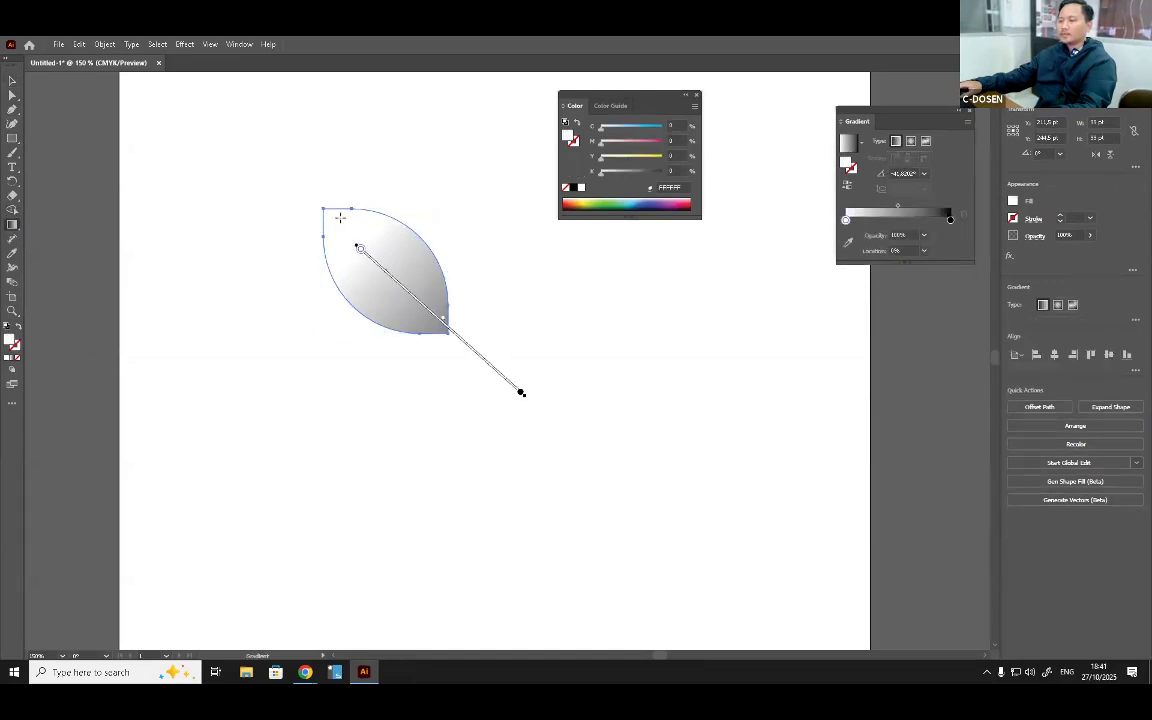
mouse_move(309, 186)
mouse_down()
mouse_move(496, 386)
mouse_move(598, 462)
mouse_move(625, 543)
mouse_up()
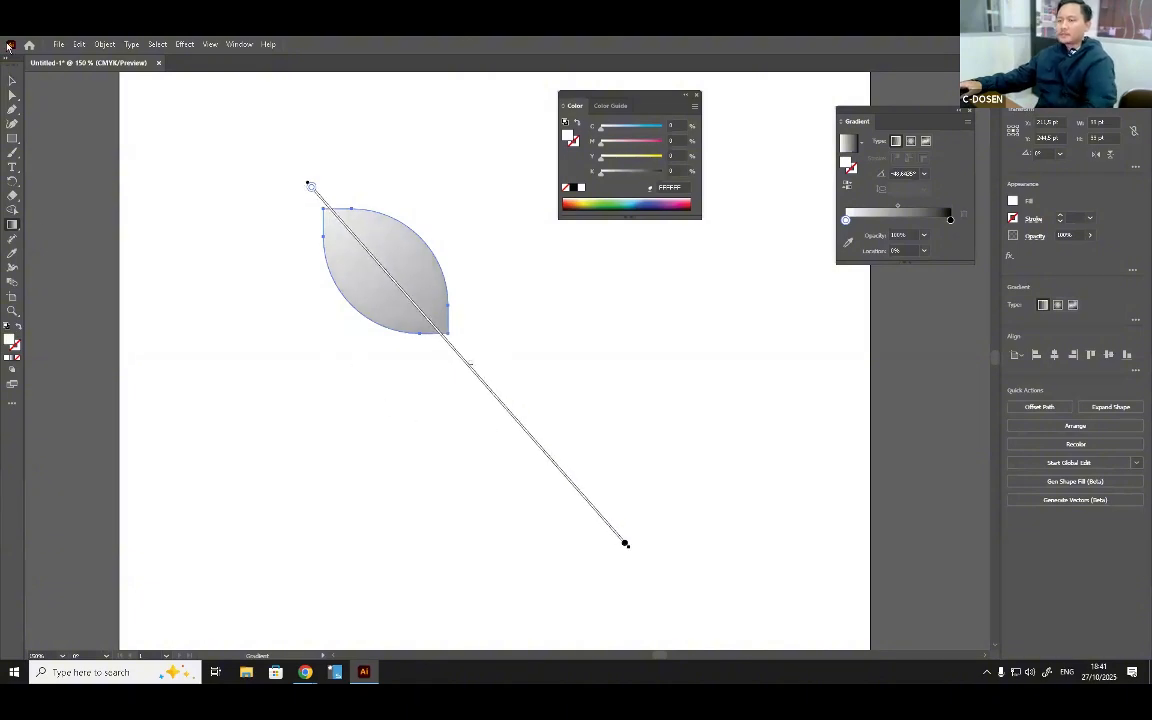
key(v)
click(319, 352)
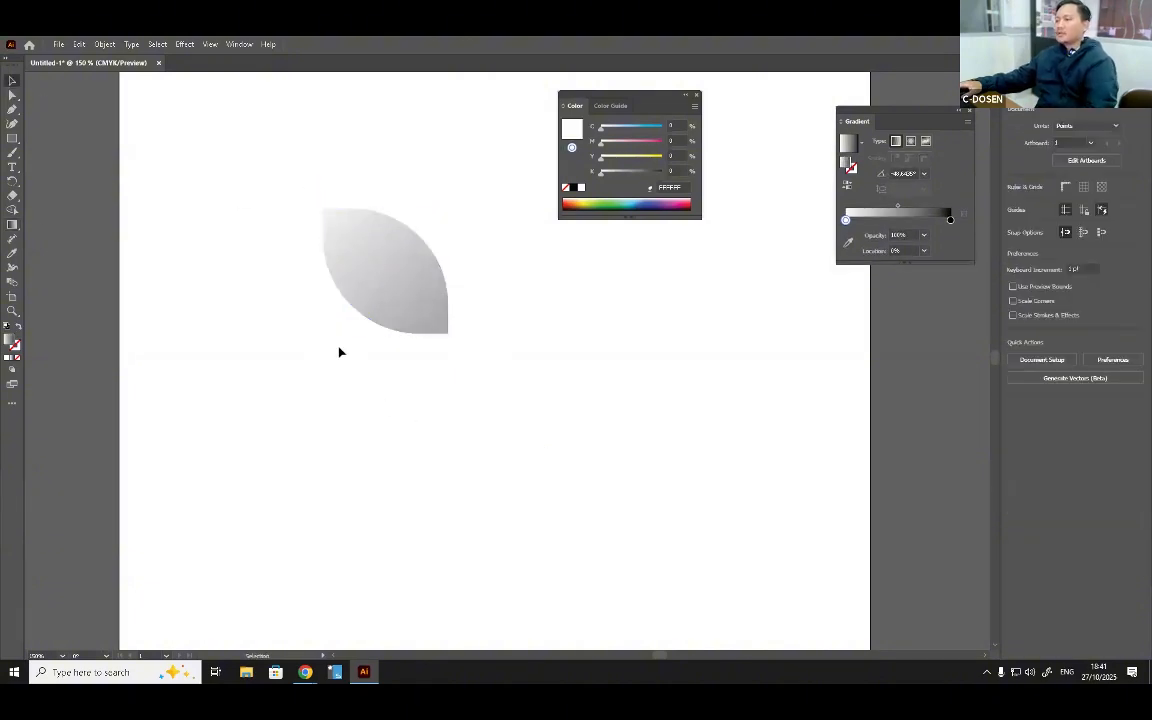
Start a Distort & Transform > Transform effect on the leaf with preview on and 1 copy.
click(393, 327)
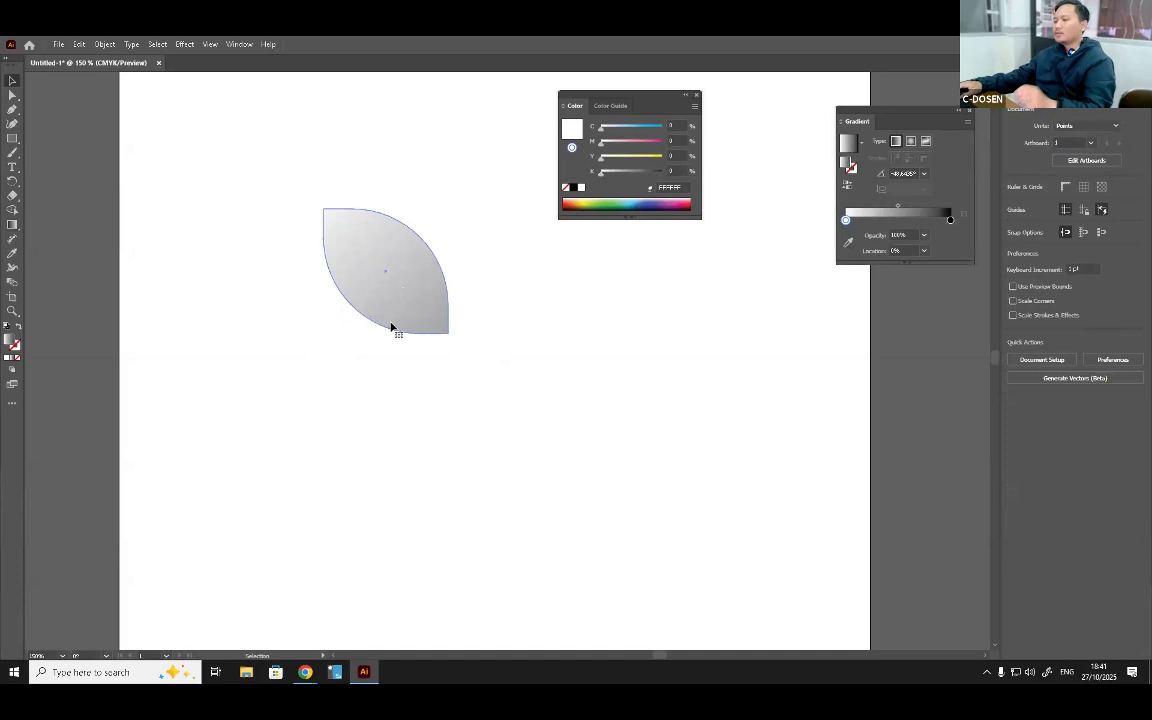
click(184, 45)
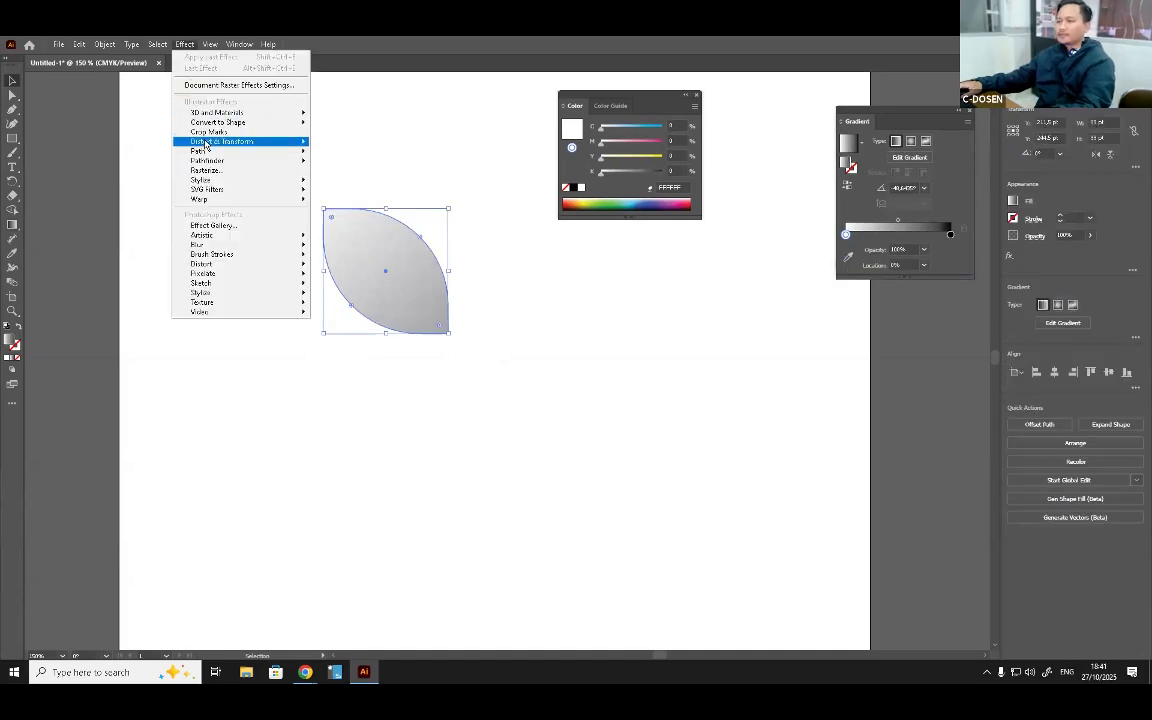
mouse_move(219, 145)
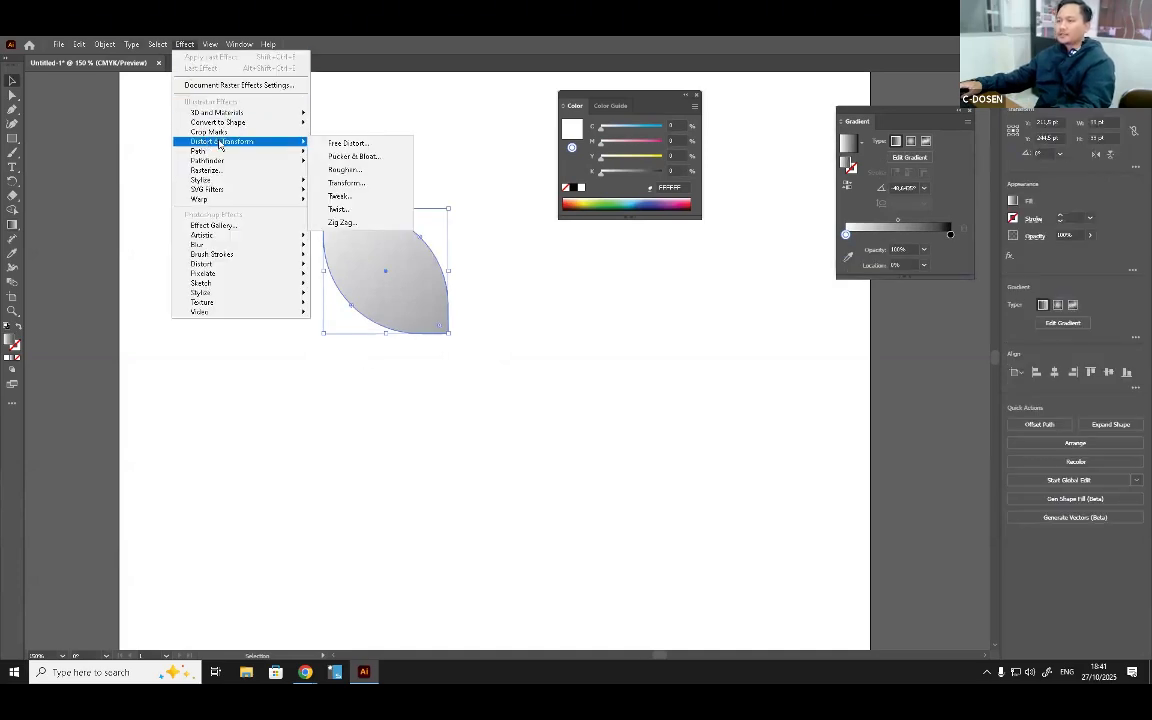
click(357, 187)
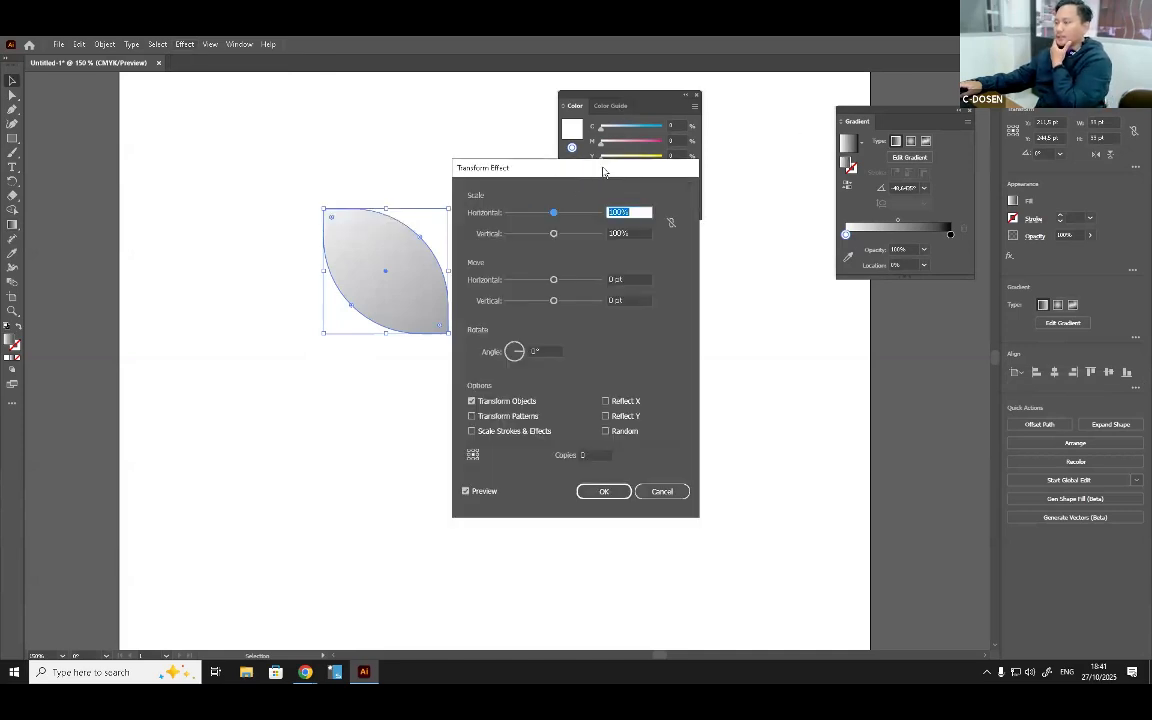
drag(618, 175, 858, 197)
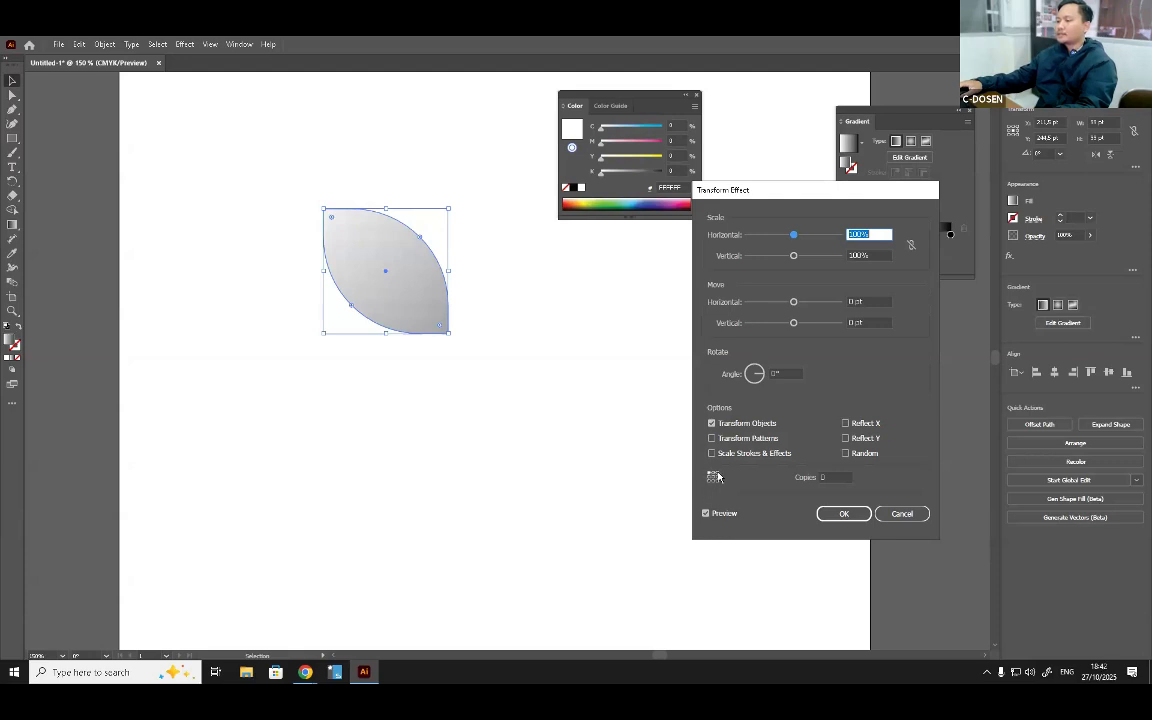
click(831, 478)
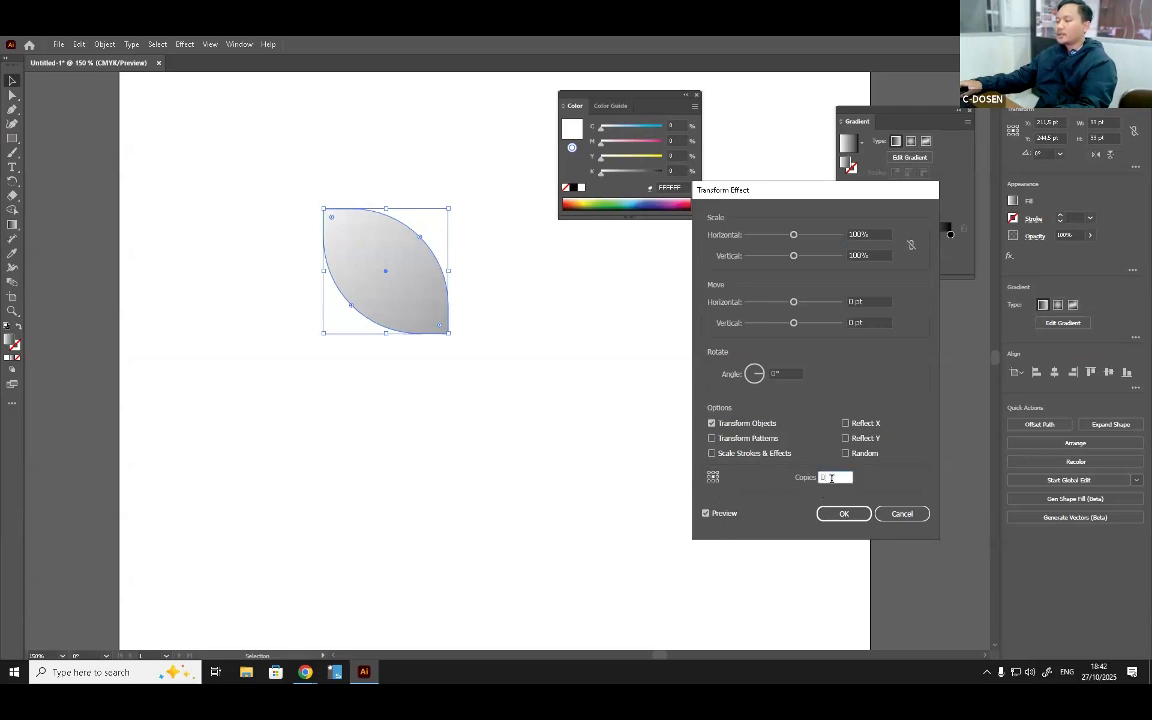
text(1)
Set the rotation angle of the leaf's copy to 10° in the Transform effect.
click(789, 373)
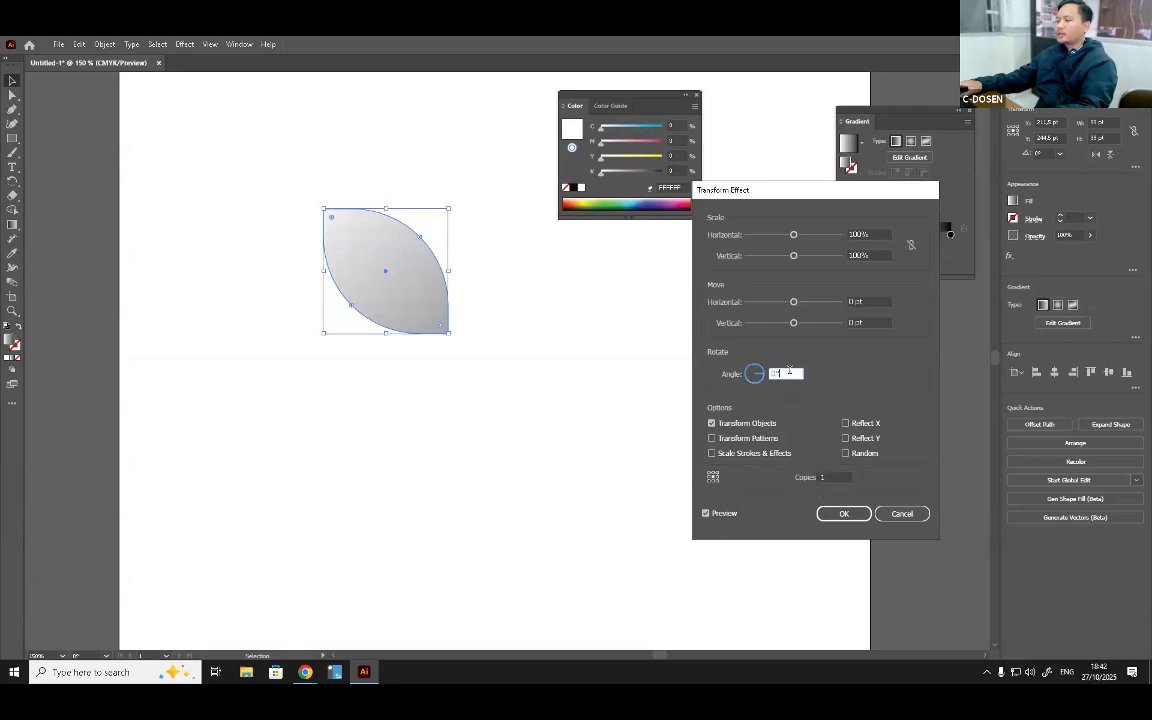
key(Up)
key(Up)
key(Up)
key(Up)
key(Up)
key(Up)
key(Up)
key(Up)
key(Up)
key(Up)
key(Up)
key(Up)
key(Up)
key(Up)
key(Up)
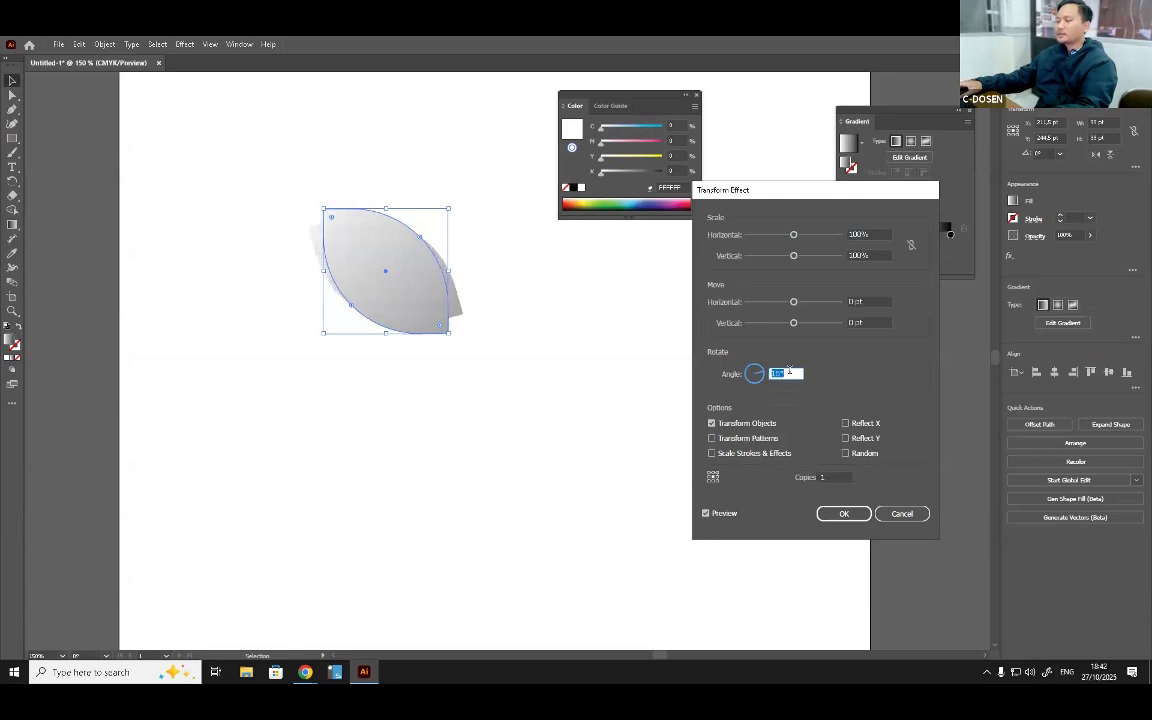
key(Down)
key(Down)
Try higher numbers of copies for the rotated leaf, and settle on 3 copies.
click(846, 476)
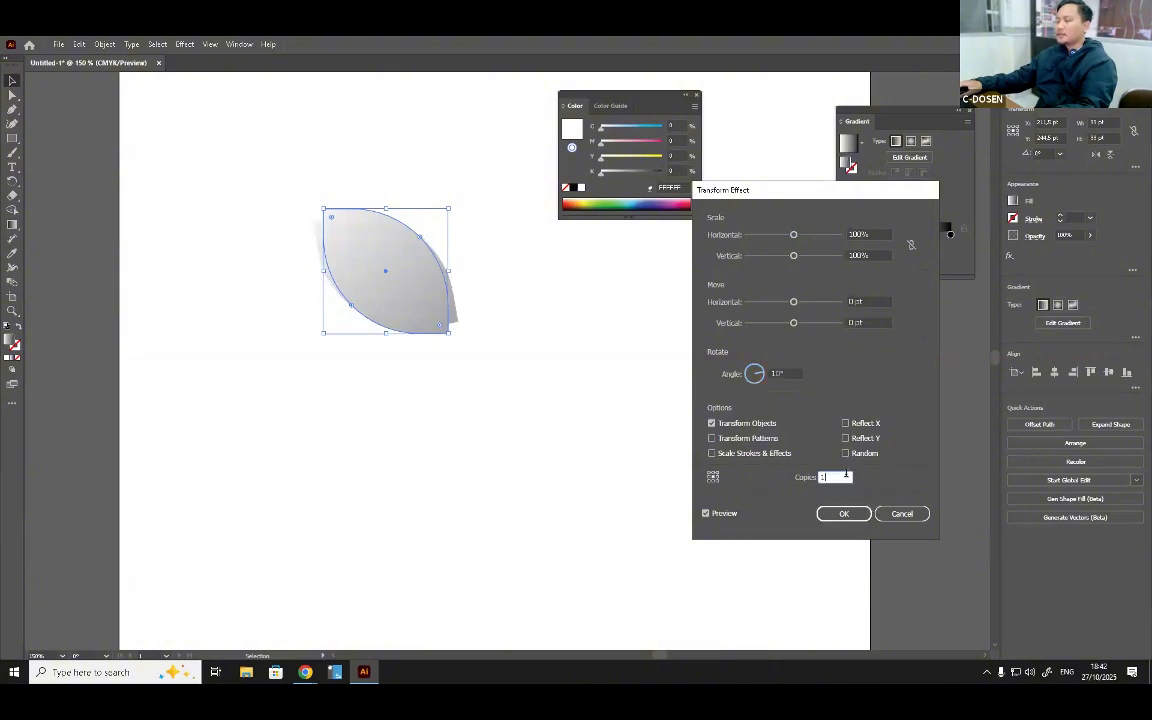
key(Up)
key(Up)
key(Up)
key(Up)
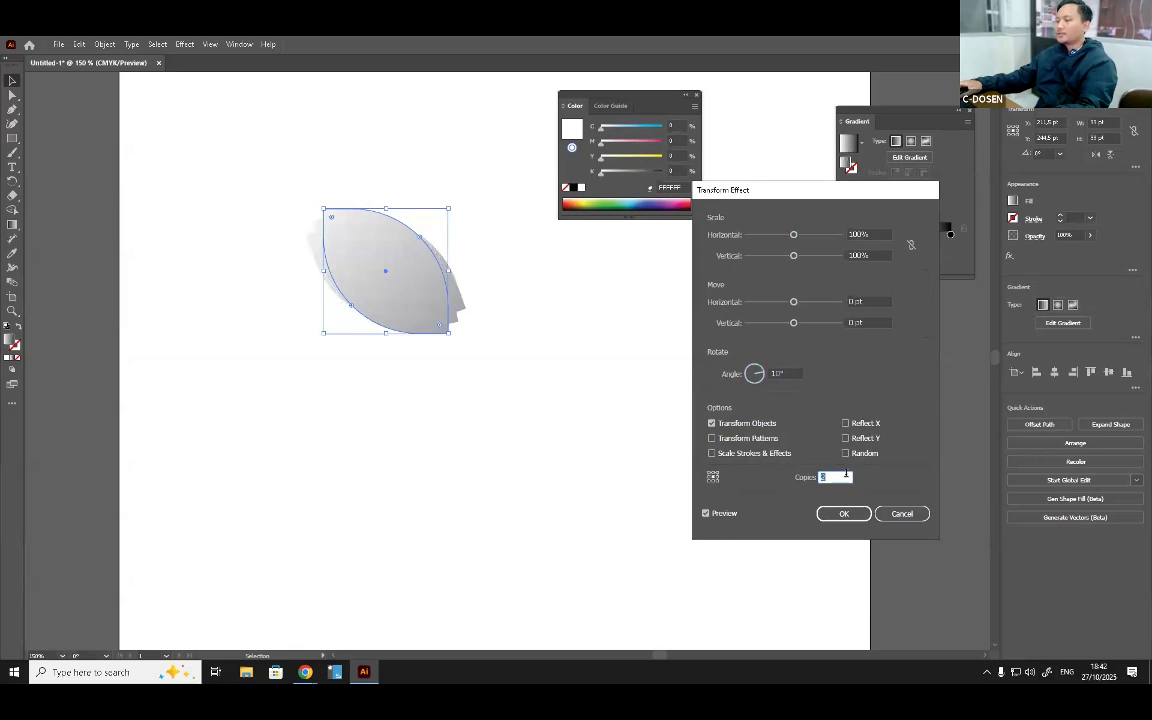
key(Up)
key(Up)
key(Up)
key(Up)
key(Up)
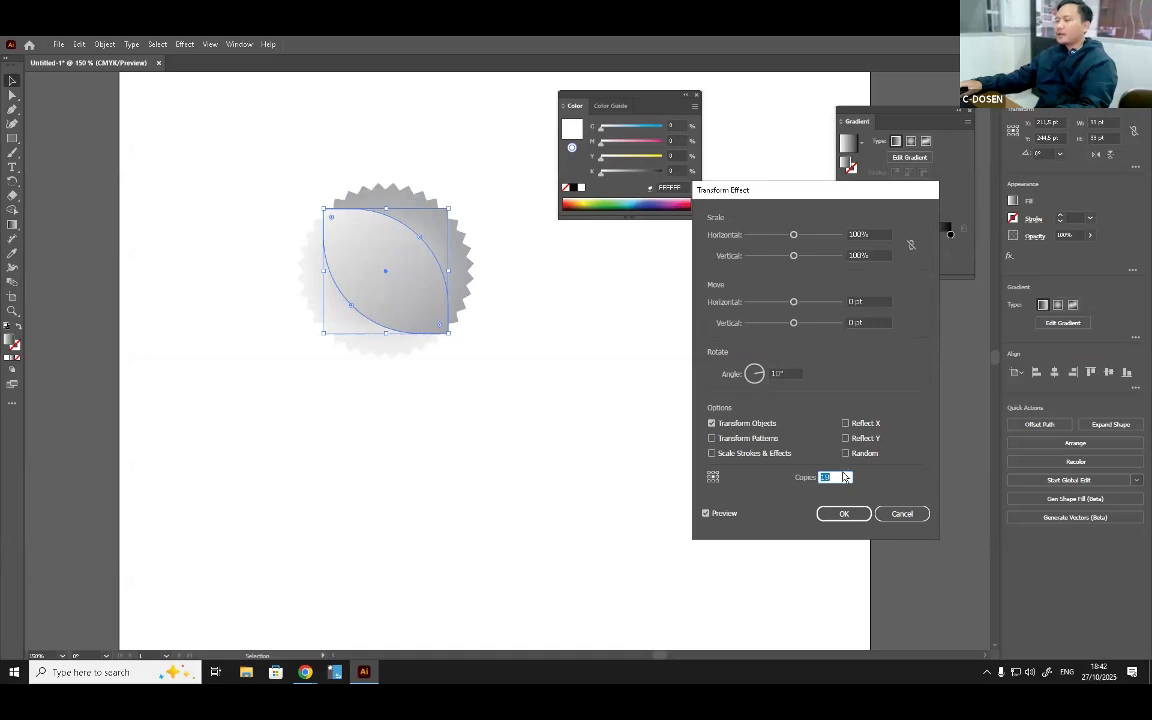
text(3)
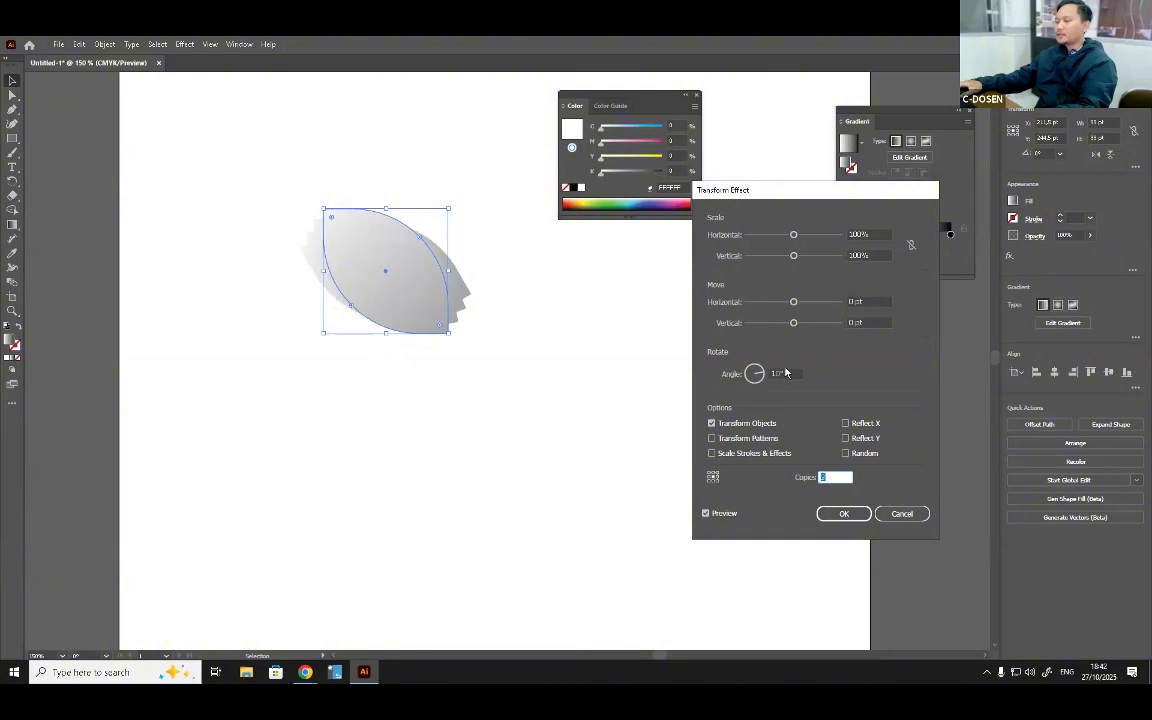
Raise the rotation angle of the leaf's copies to 45° and apply the Transform effect.
click(786, 372)
key(Up)
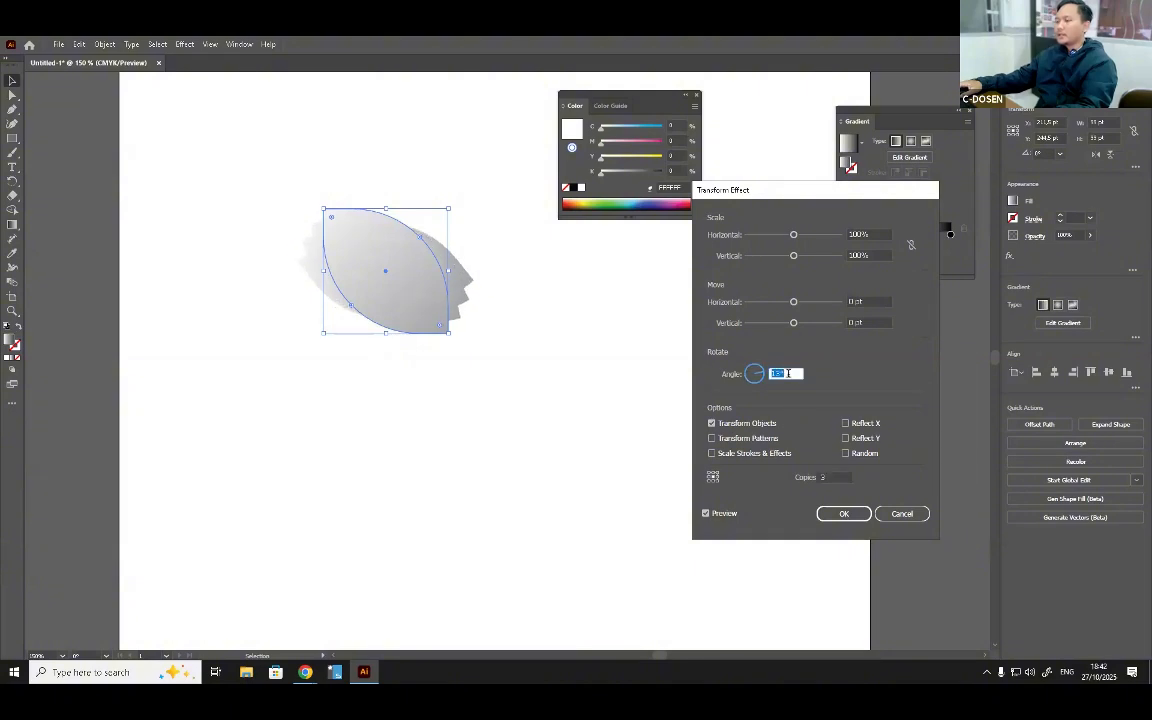
key(Up)
key(Up)
key(Up)
key(Up)
key(Up)
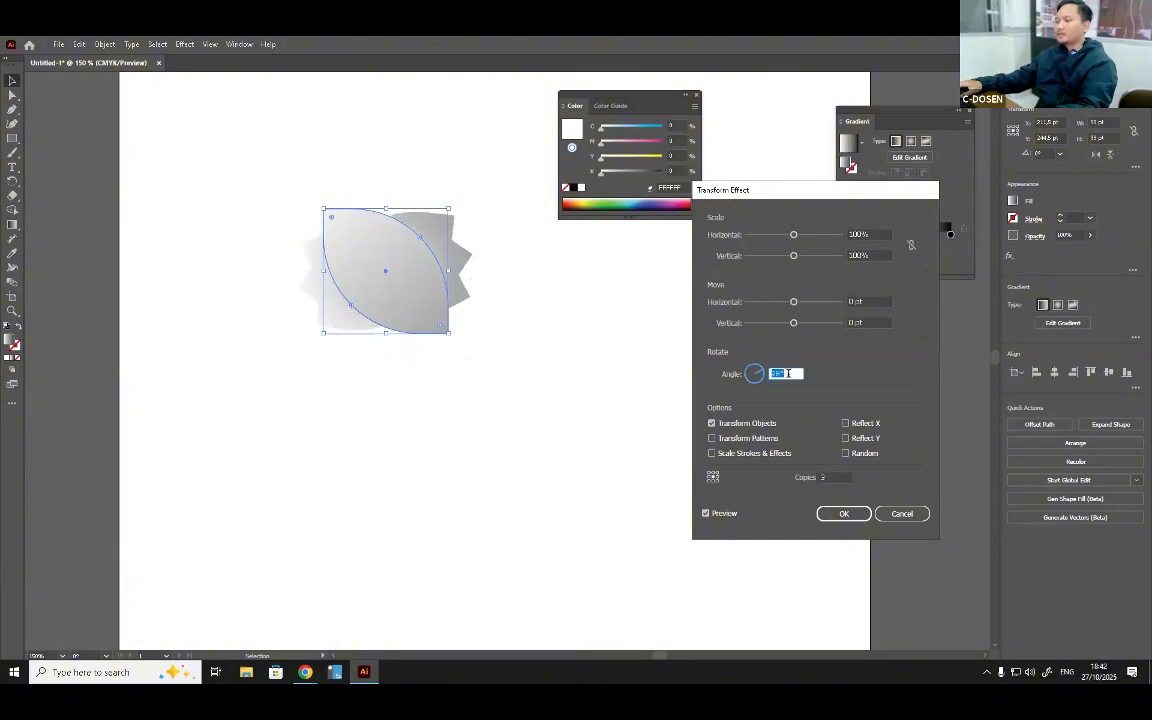
key(Up)
key(Up)
key(Up)
key(Up)
key(Up)
key(Up)
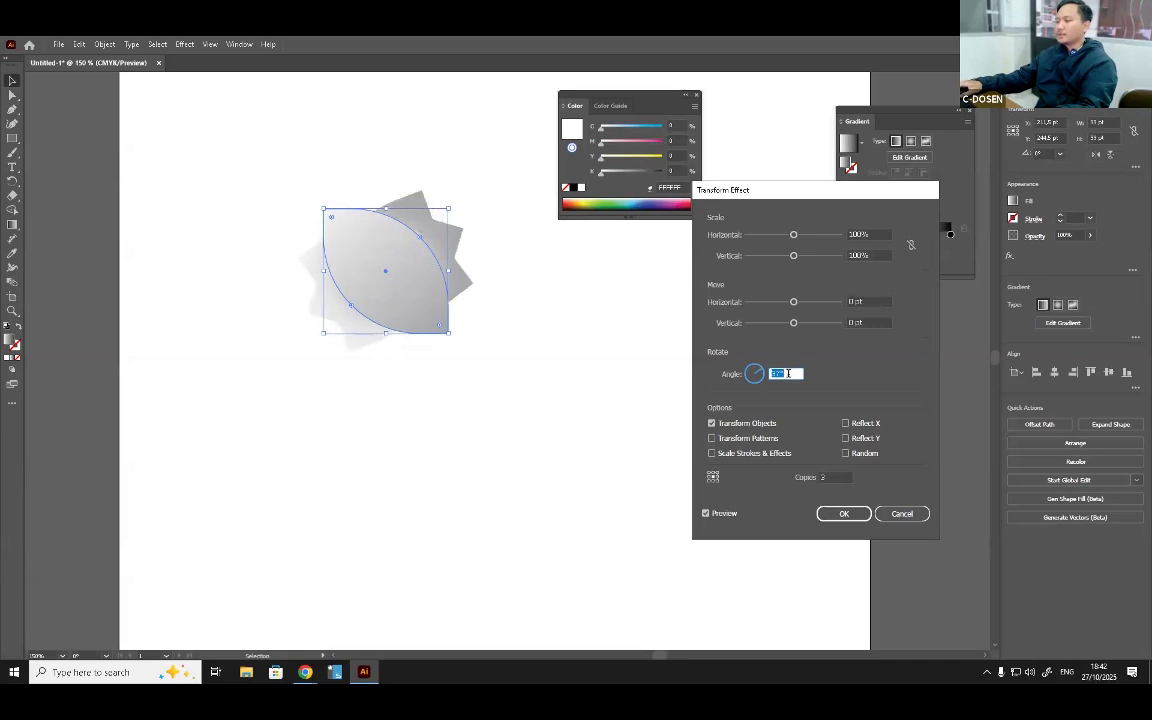
key(Up)
key(Up)
key(Up)
key(Up)
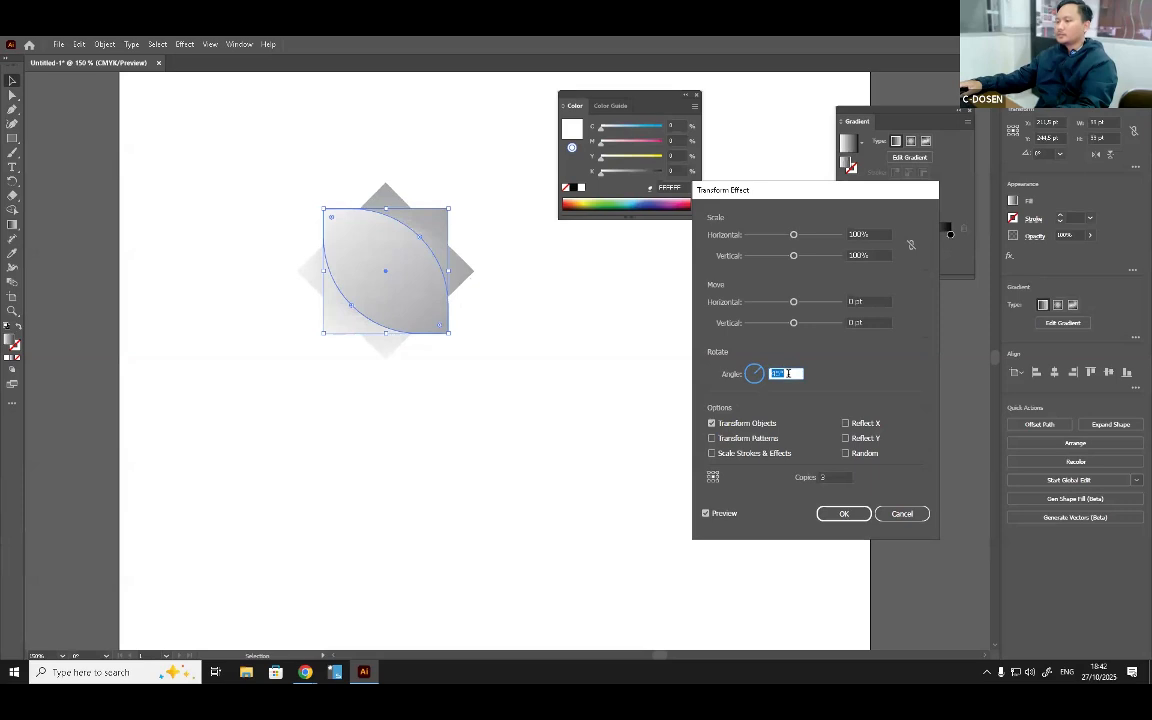
click(843, 513)
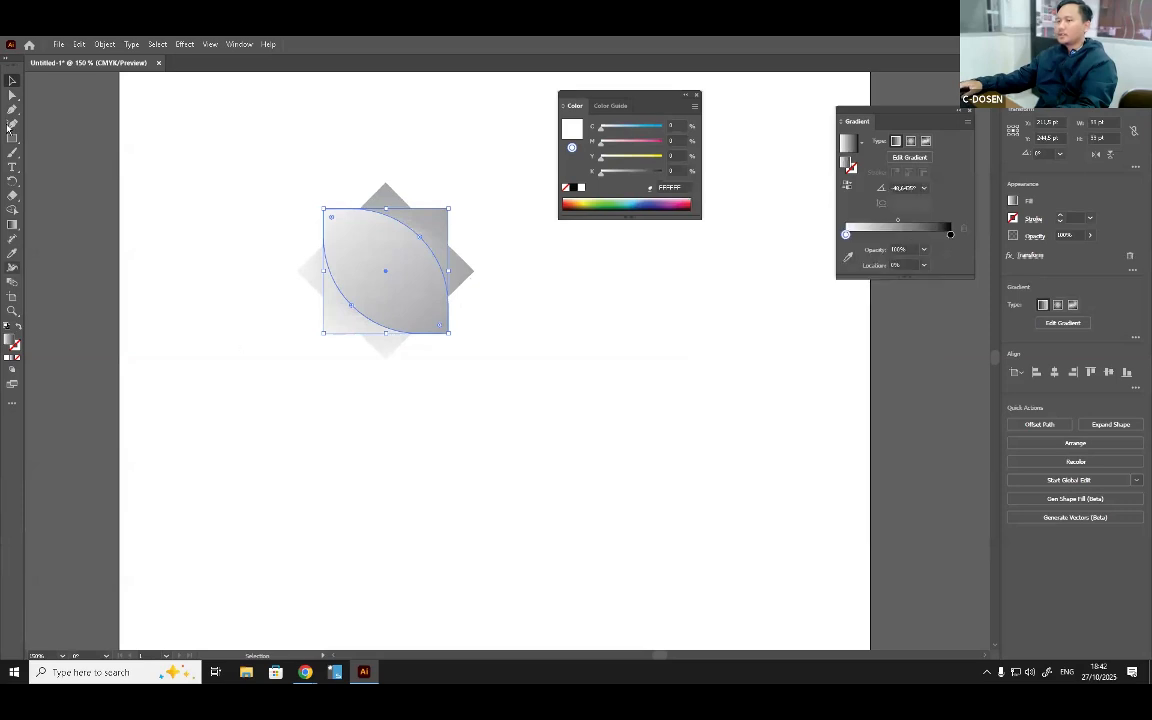
click(438, 376)
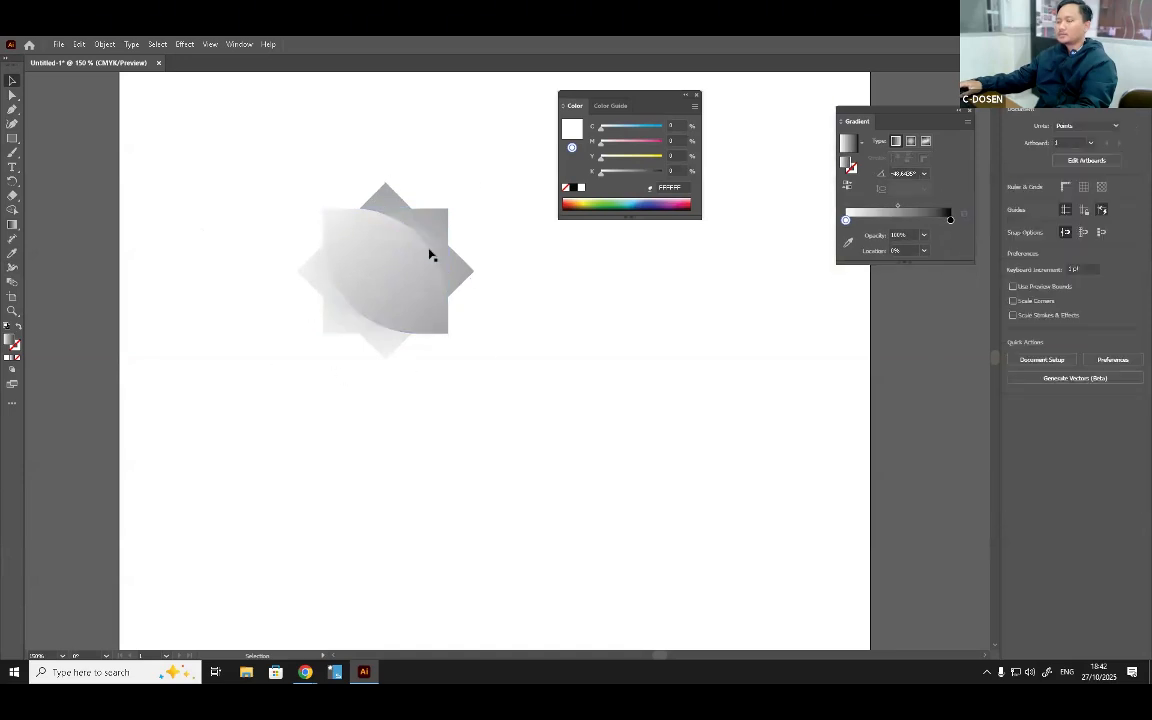
Reopen the leaf's Transform effect and set its reference point to the leaf's lower-right corner.
click(383, 250)
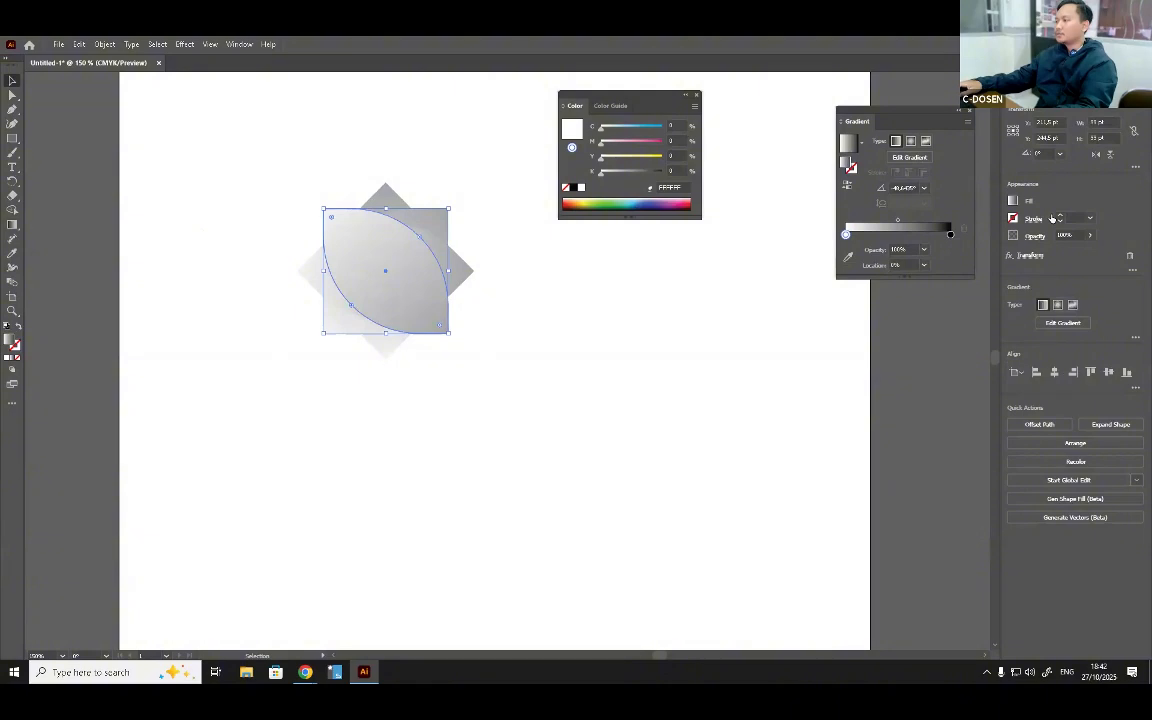
click(1030, 255)
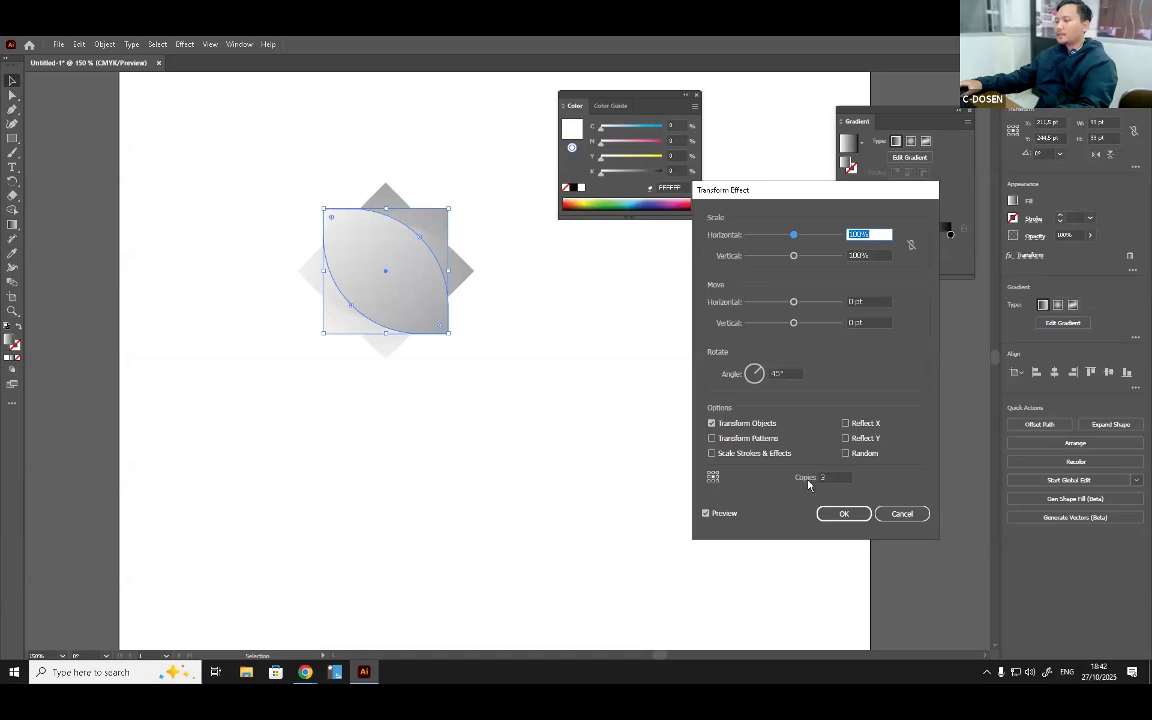
click(717, 483)
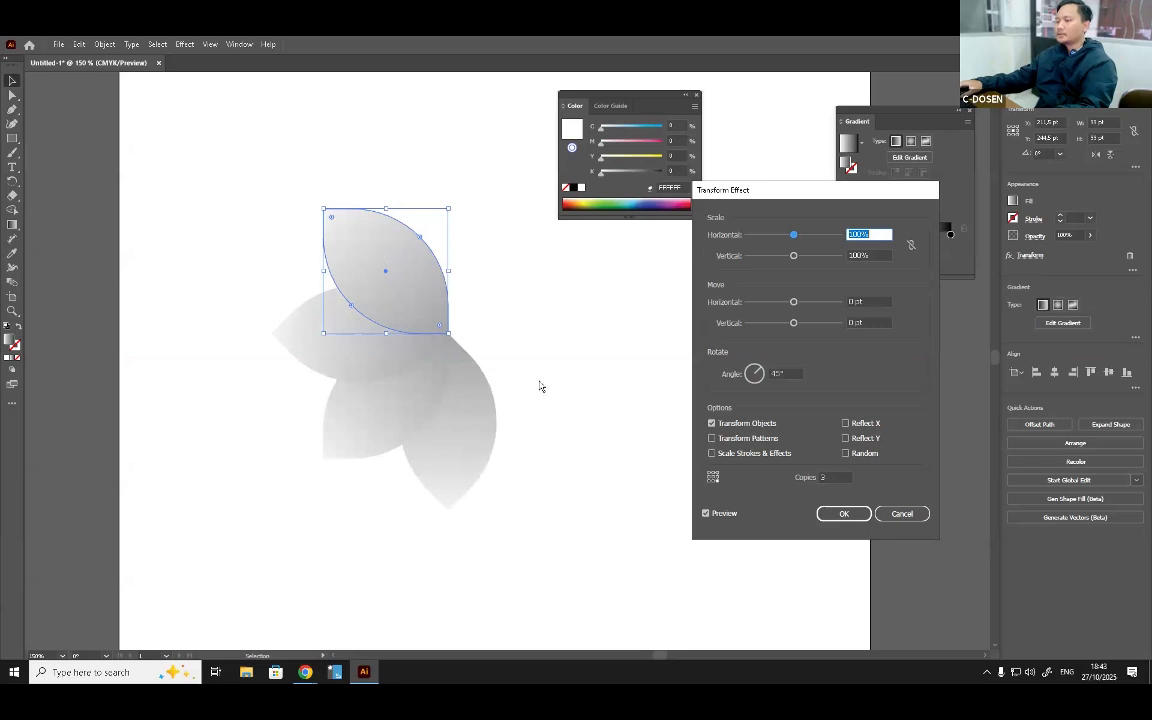
Increase the number of copies to 7 to complete the flower and apply the Transform effect.
click(835, 478)
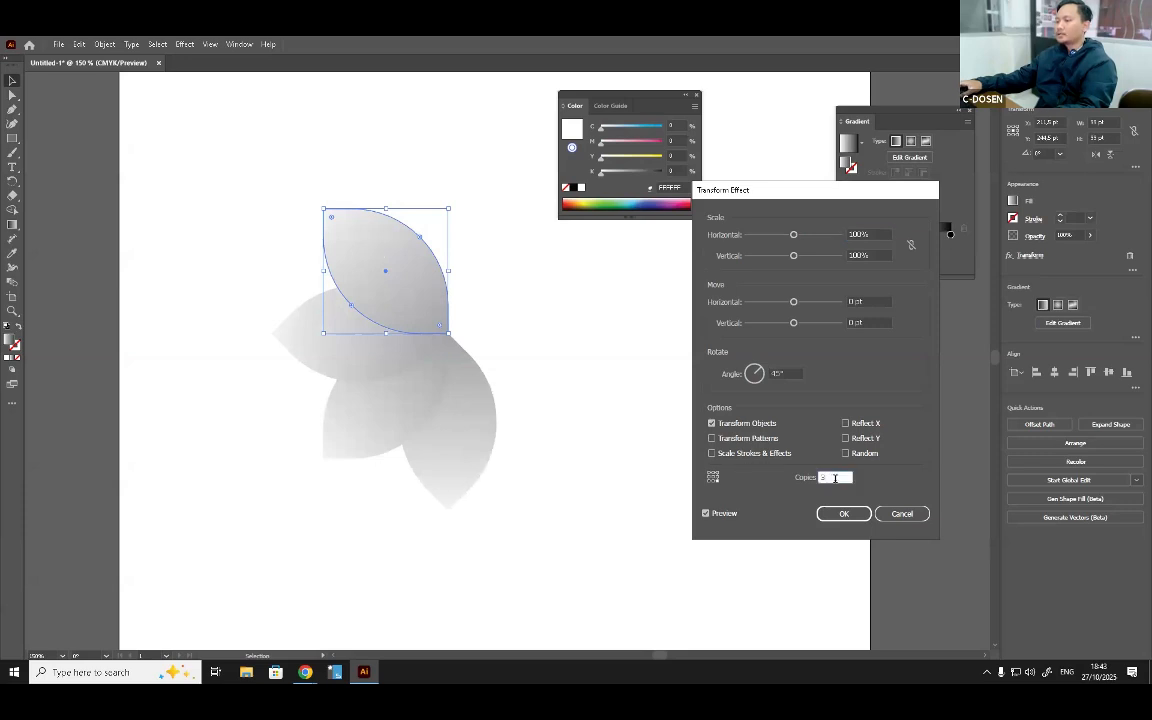
key(Up)
key(Up)
key(Up)
key(Up)
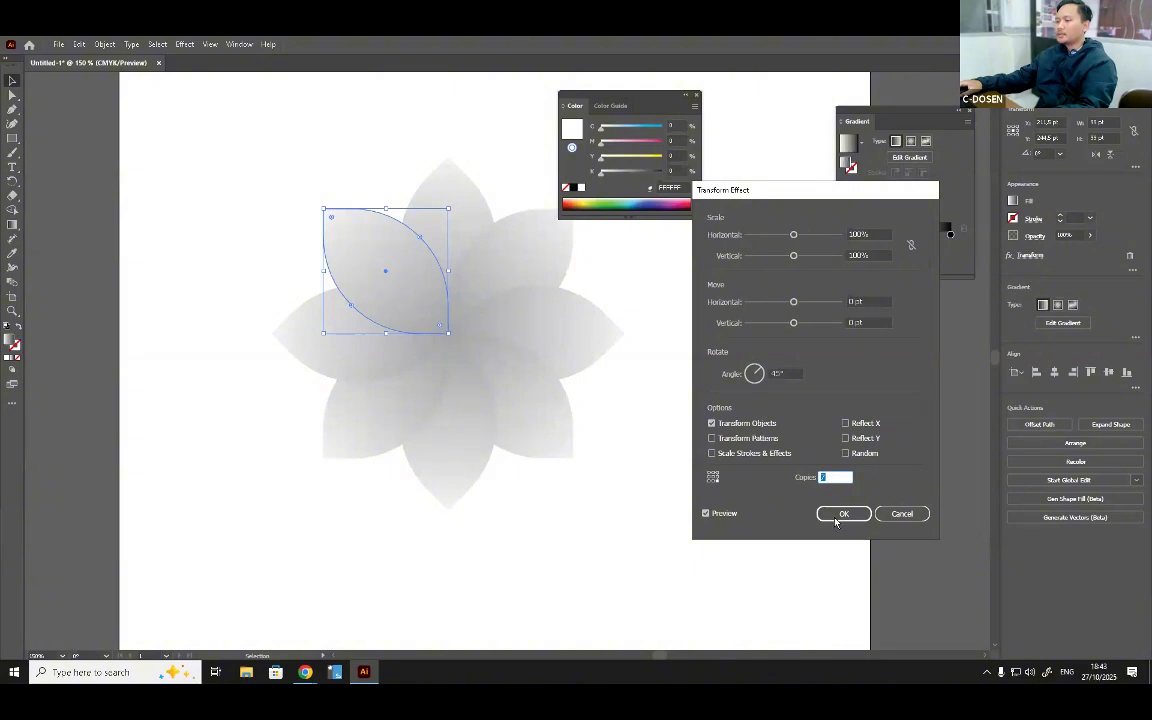
click(840, 515)
click(816, 500)
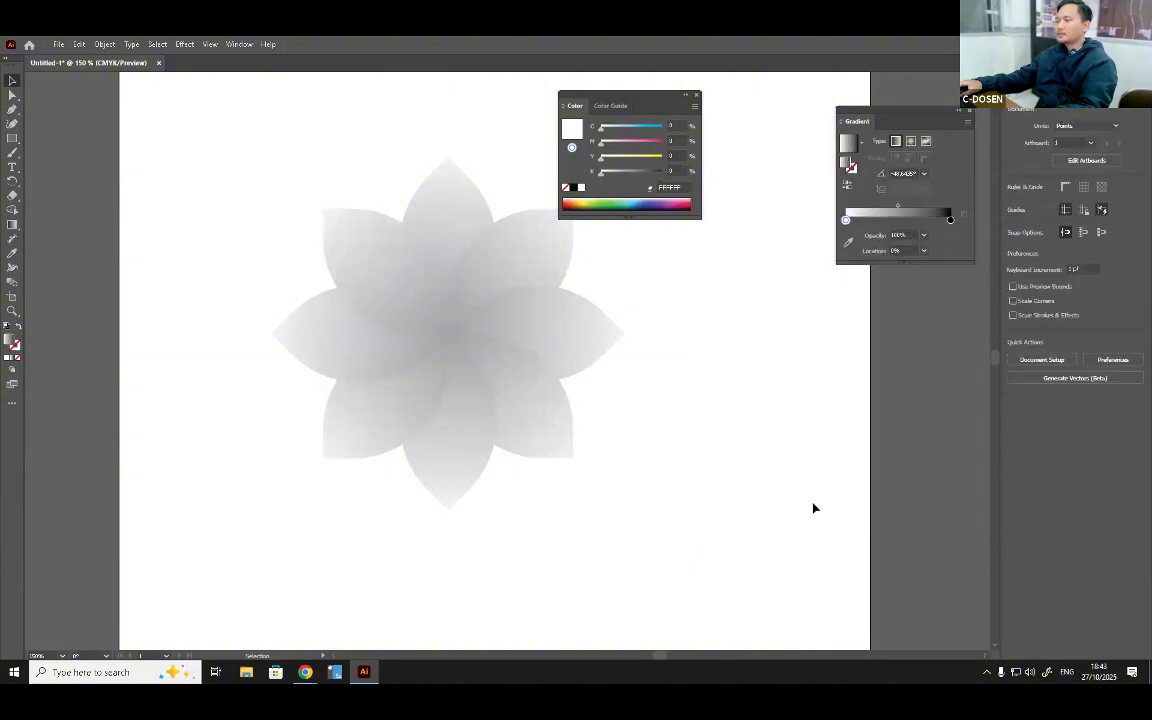
Move the flower up and to the left, into the upper-left area of the artboard.
click(290, 330)
scroll(290, 330, down, 2)
scroll(386, 363, up, 1)
key(ctrl+shift+a)
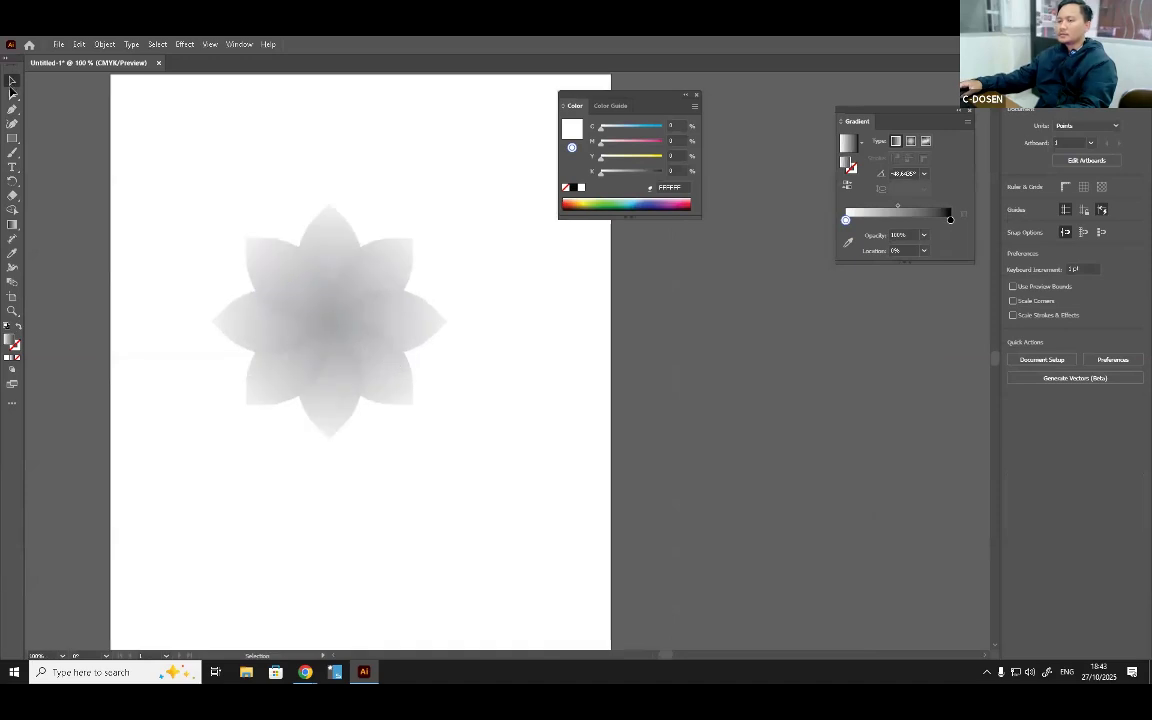
drag(320, 310, 237, 275)
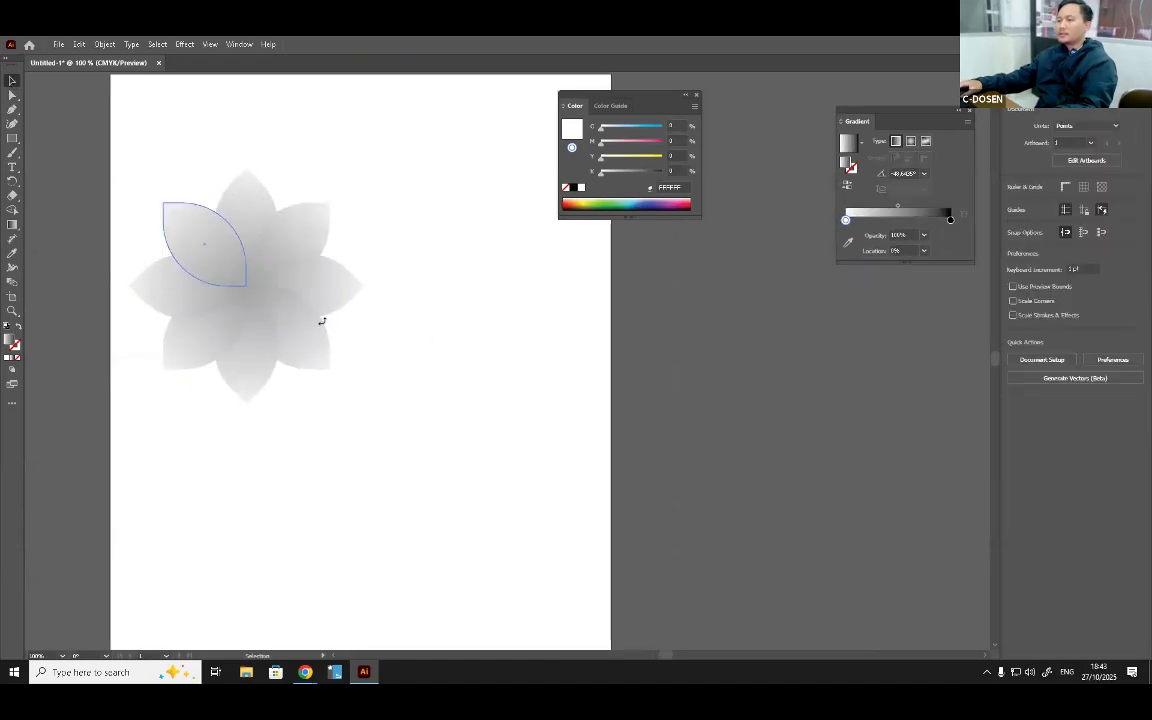
click(389, 352)
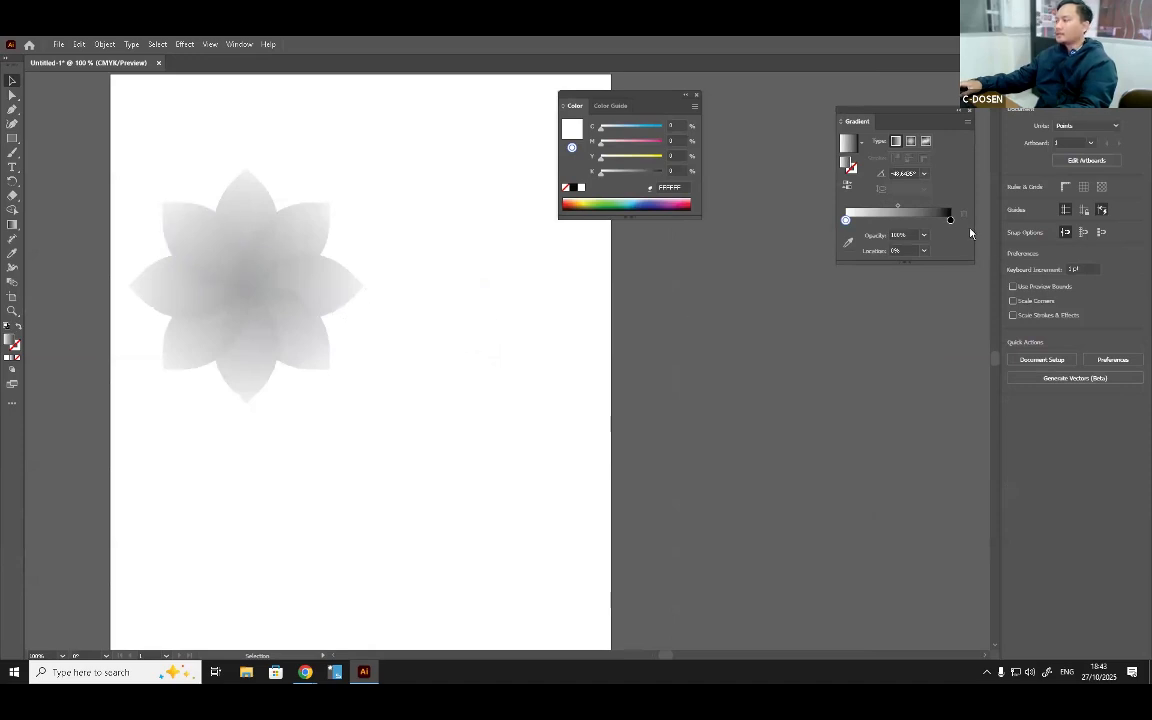
Show the full Appearance settings of the flower, placed below the Gradient settings and enlarged to list every entry.
click(197, 260)
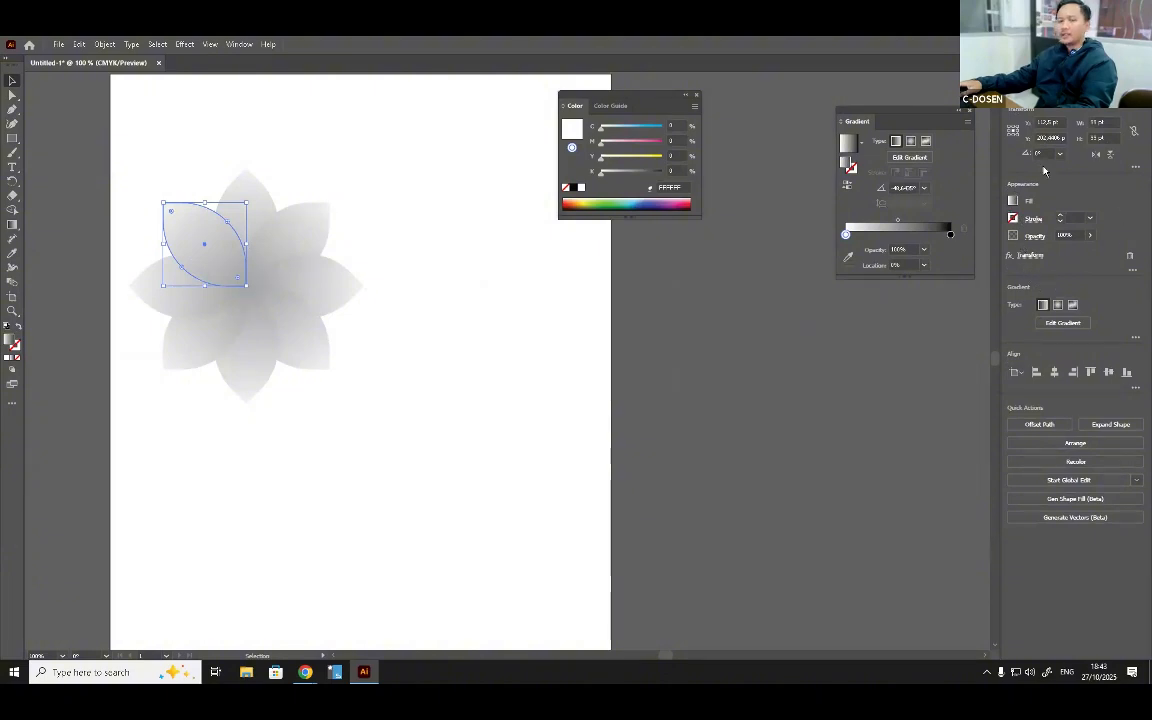
click(1134, 270)
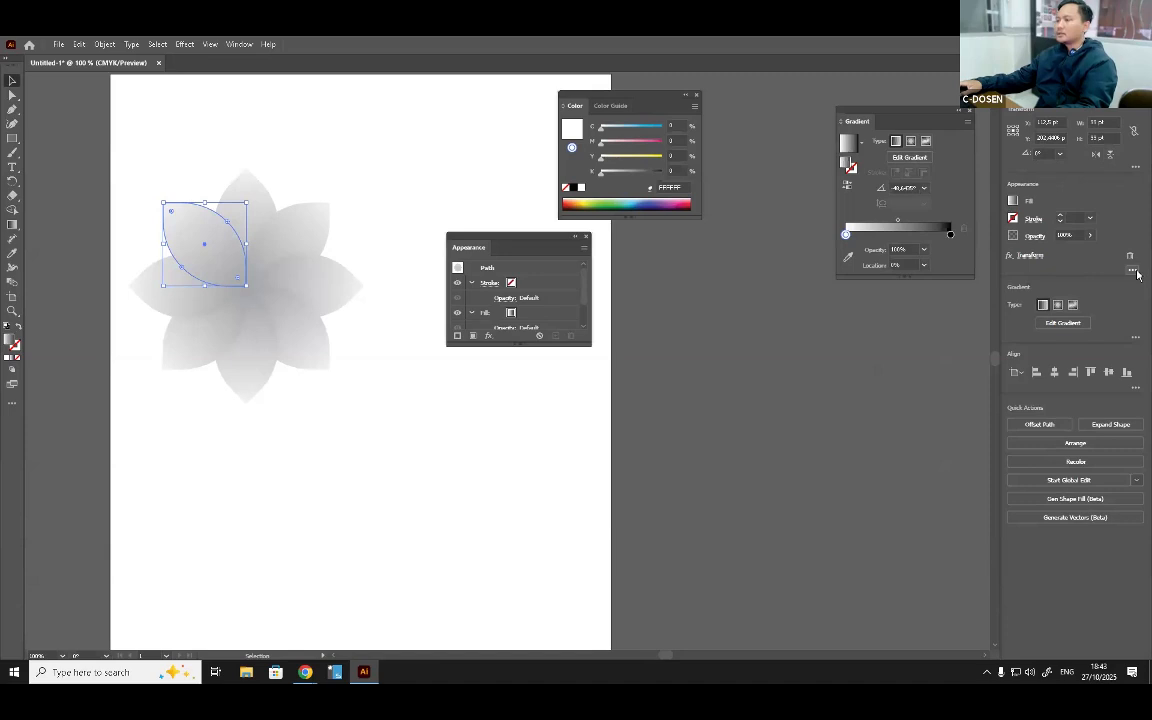
drag(575, 250, 922, 313)
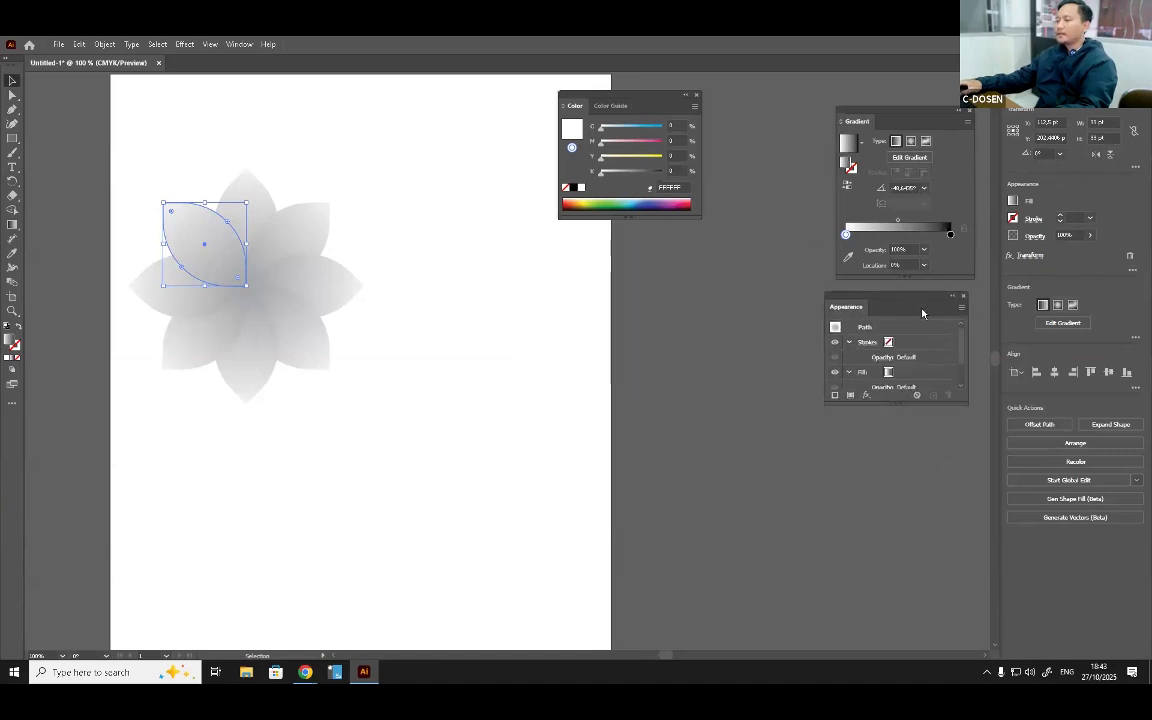
scroll(910, 385, down, 2)
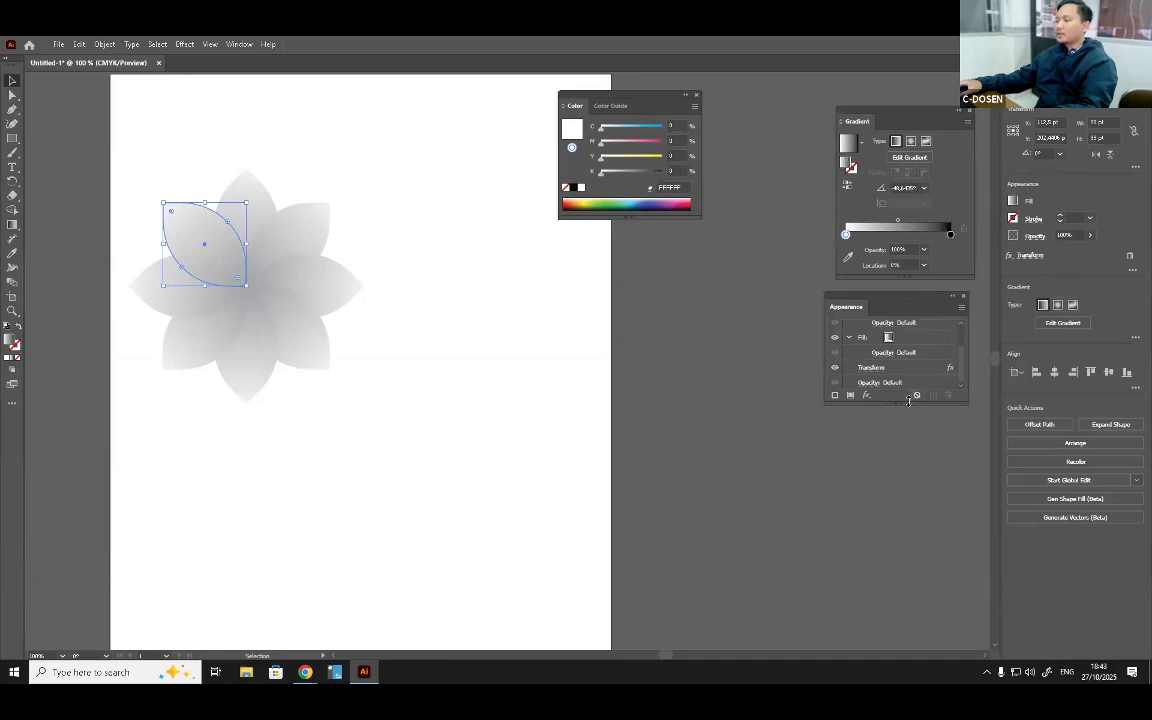
drag(908, 399, 909, 538)
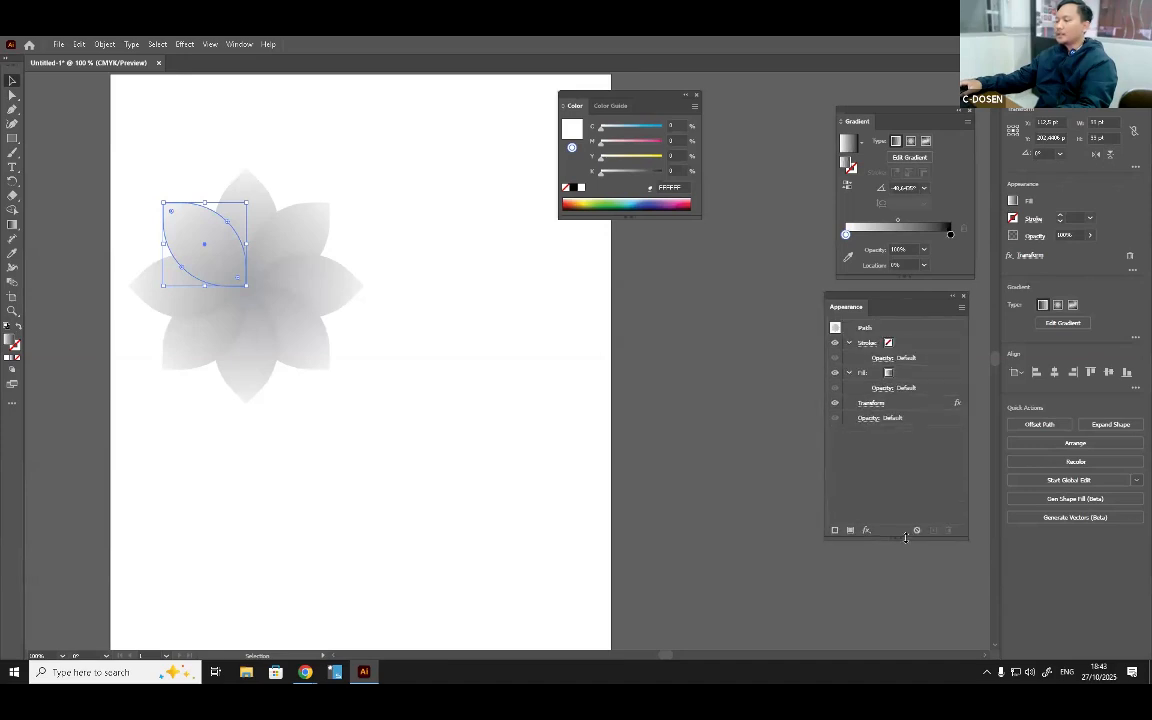
Duplicate the Transform effect in the flower's appearance.
click(908, 404)
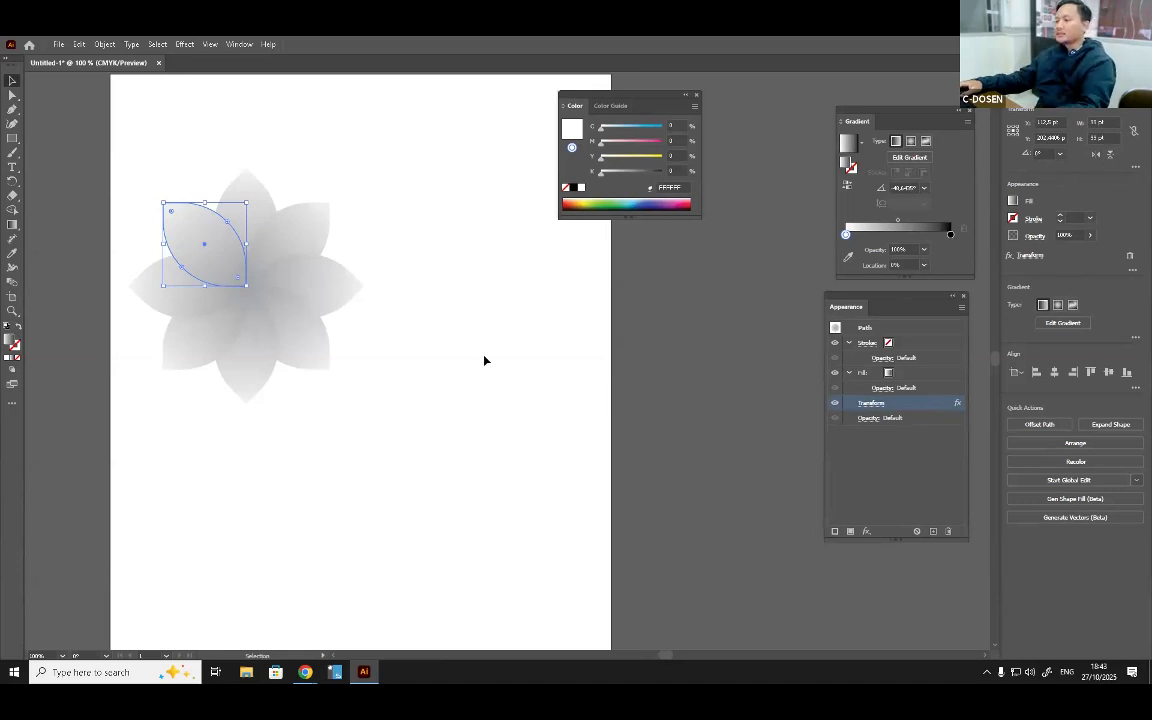
click(872, 403)
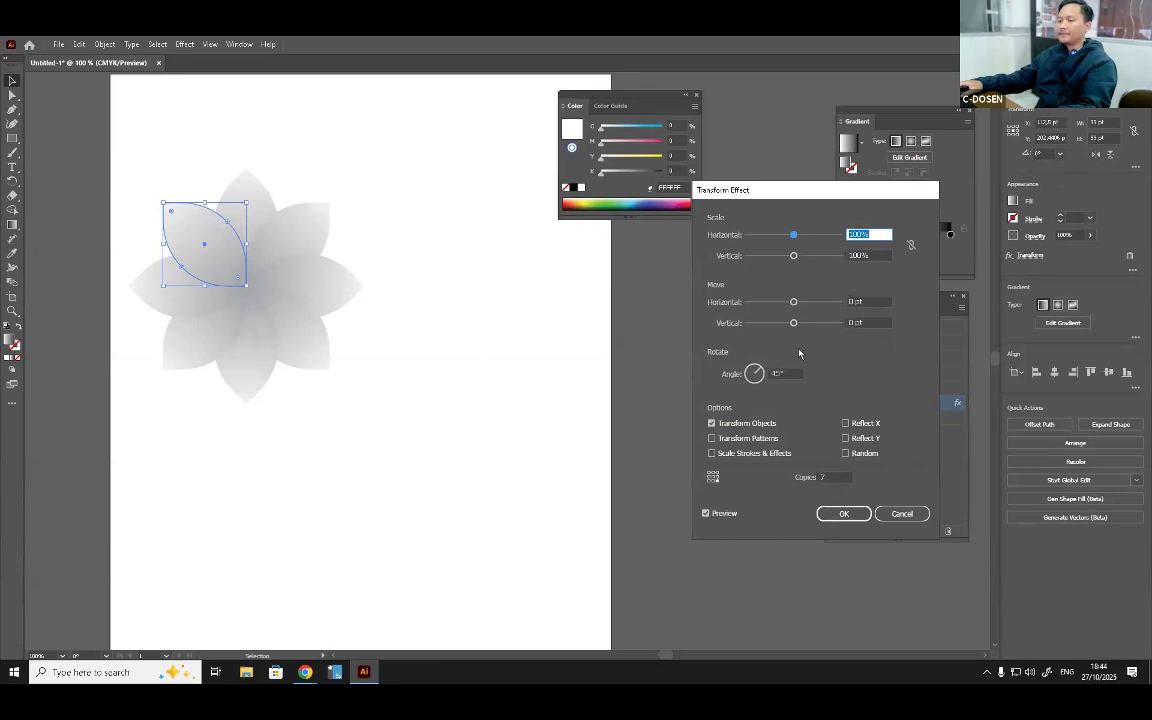
click(866, 520)
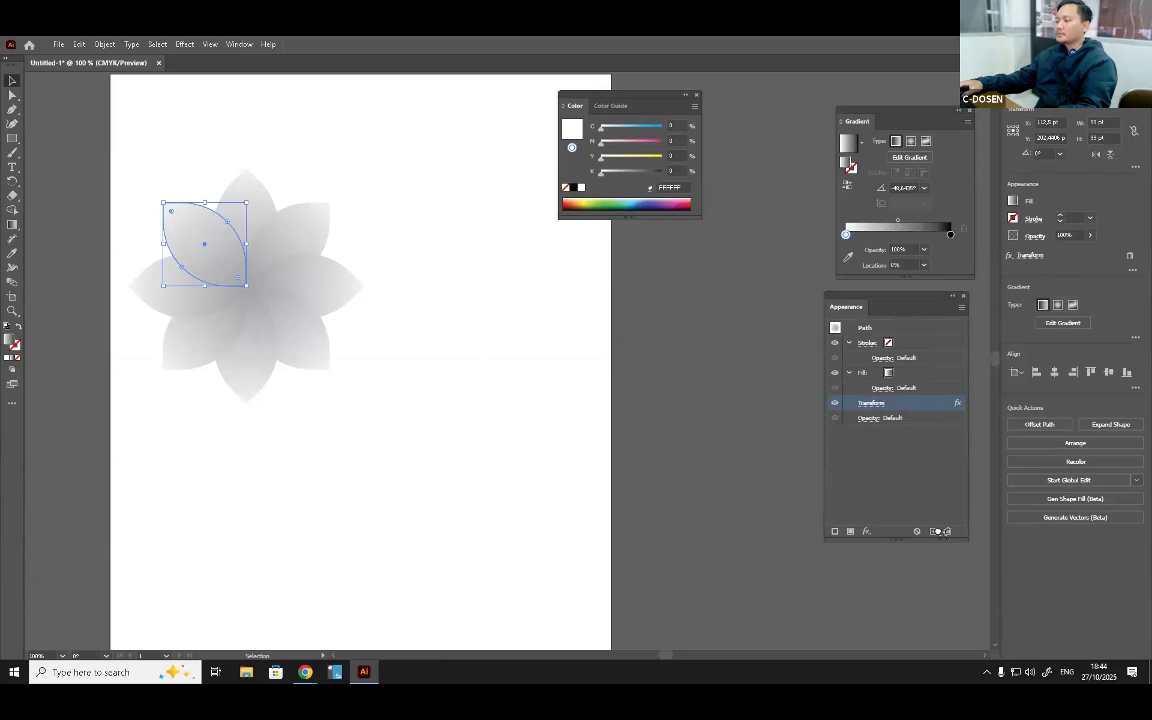
click(935, 531)
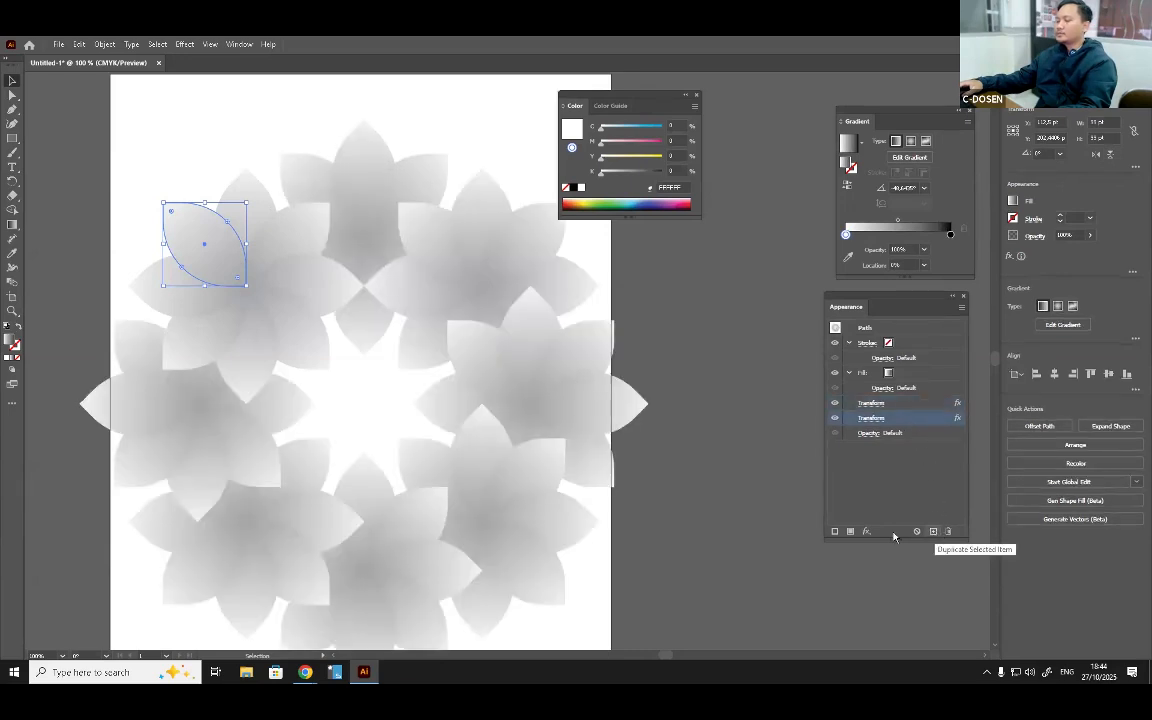
Open the duplicated Transform effect for editing and reduce its number of copies to 3.
scroll(398, 322, down, 2)
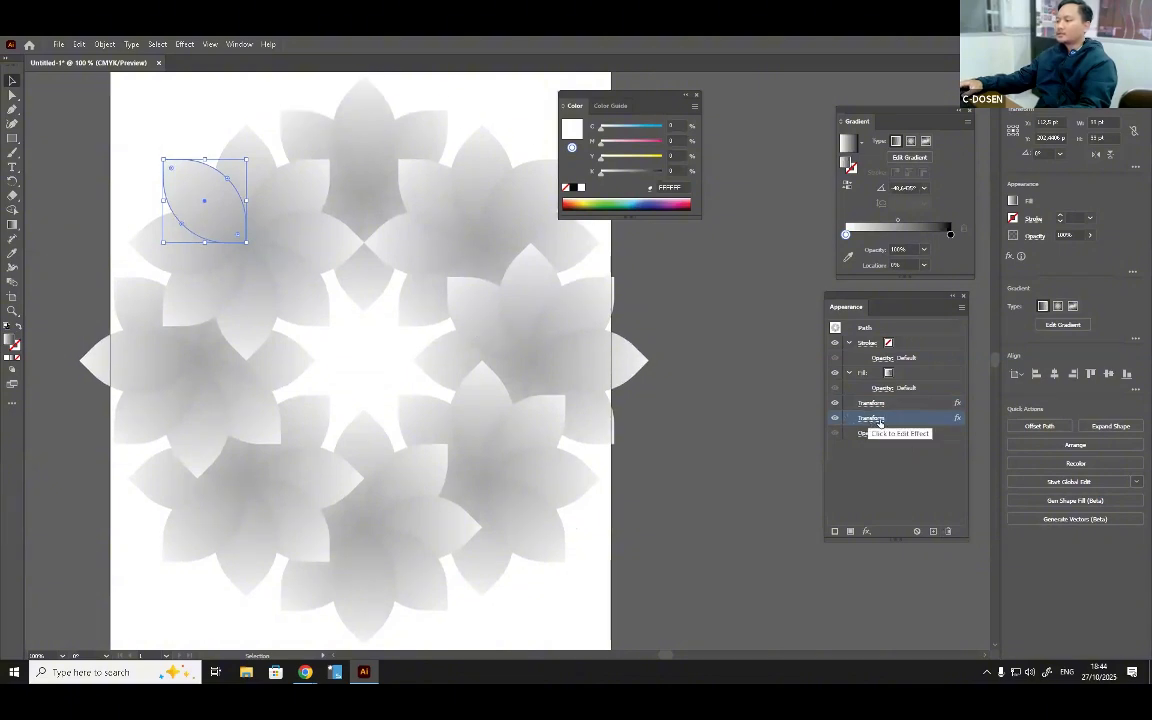
click(879, 423)
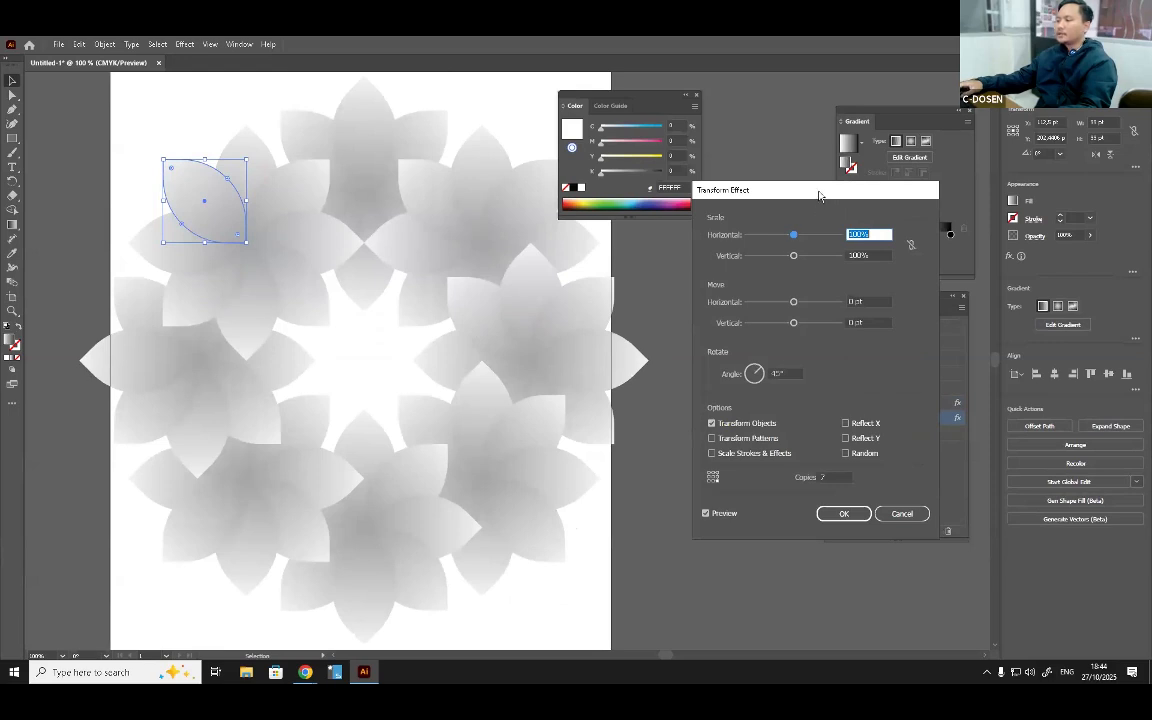
drag(819, 195, 869, 153)
click(882, 433)
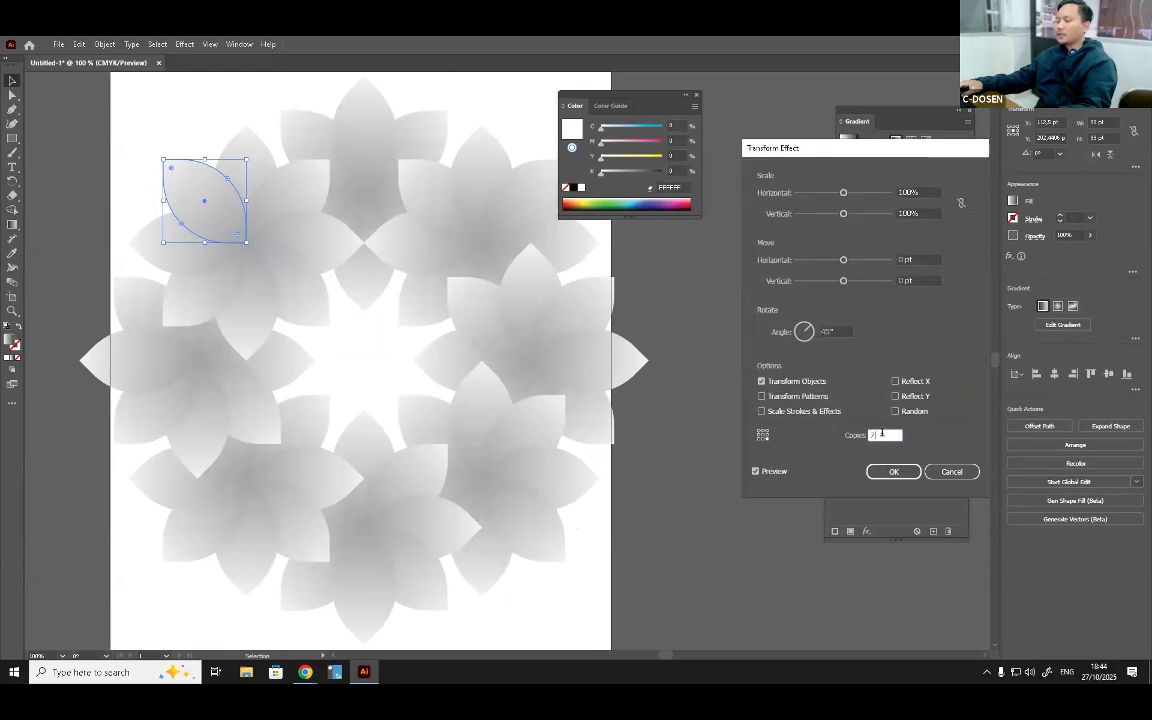
key(Down)
key(Down)
key(Down)
key(Down)
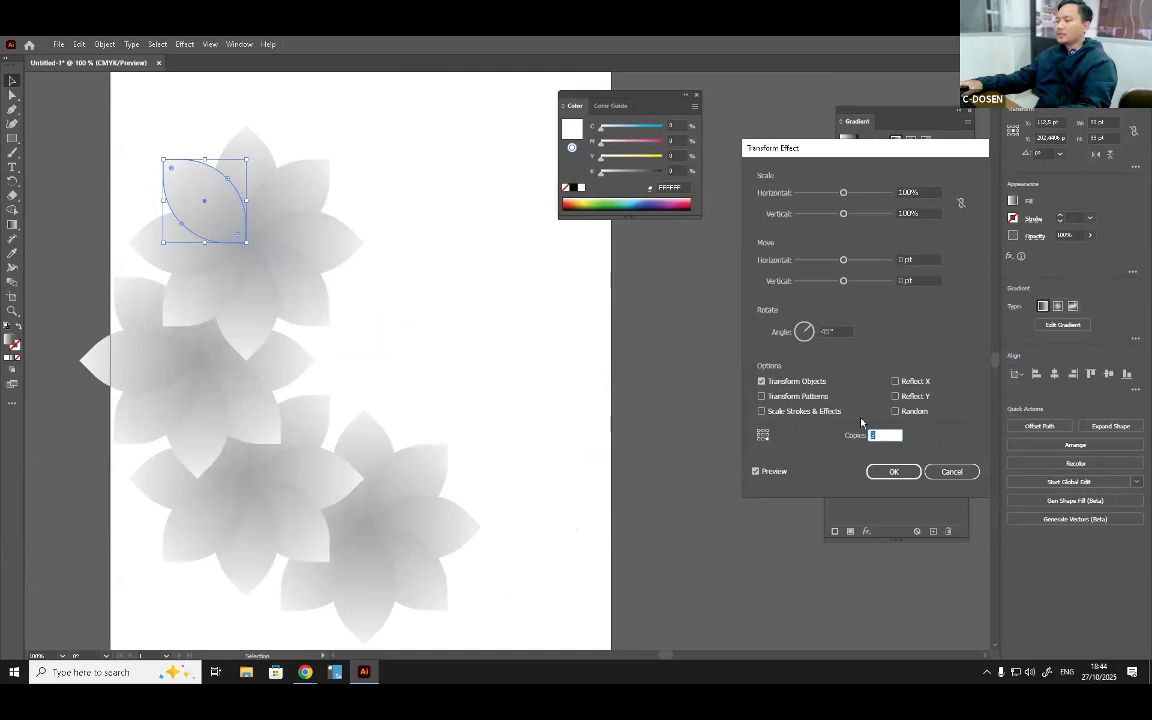
Set the duplicated effect's rotation angle to 90° to arrange four flowers in a grid, and apply it.
click(846, 330)
key(Up)
key(Up)
key(Up)
key(Up)
key(Up)
key(Up)
key(Up)
key(Up)
key(Up)
key(Up)
key(Up)
key(Up)
key(Up)
key(Up)
key(Up)
key(Up)
key(Up)
key(Up)
key(Up)
key(Up)
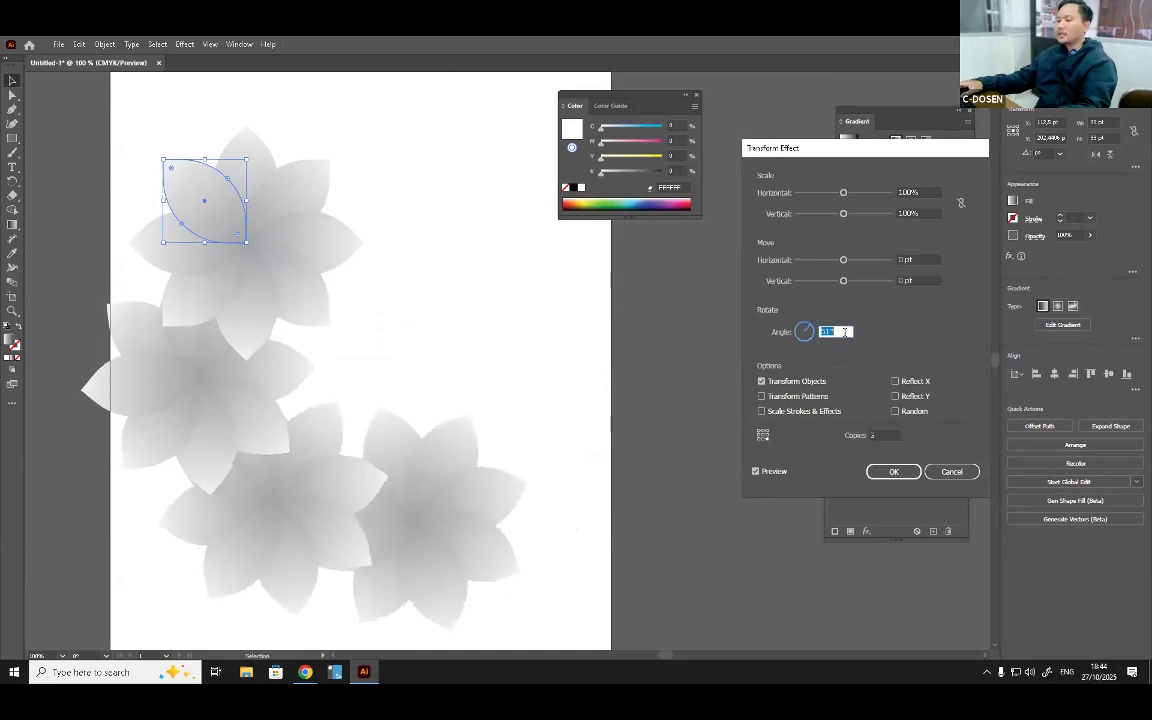
key(Up)
key(Up)
key(Up)
key(Up)
key(Up)
key(Up)
key(Up)
key(Up)
key(Up)
key(Up)
key(Up)
key(Up)
key(Up)
key(Up)
key(Up)
key(Up)
key(Up)
key(Up)
key(Up)
key(Up)
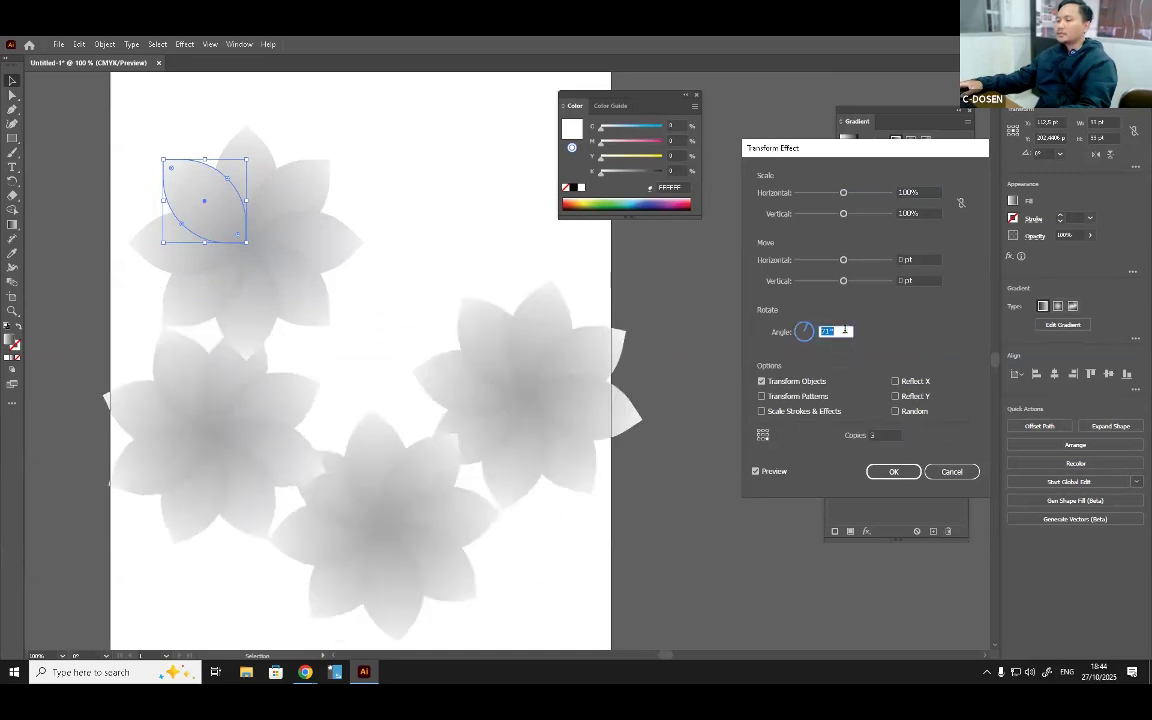
key(Up)
key(Up)
key(Up)
key(Up)
key(Up)
key(Up)
key(Up)
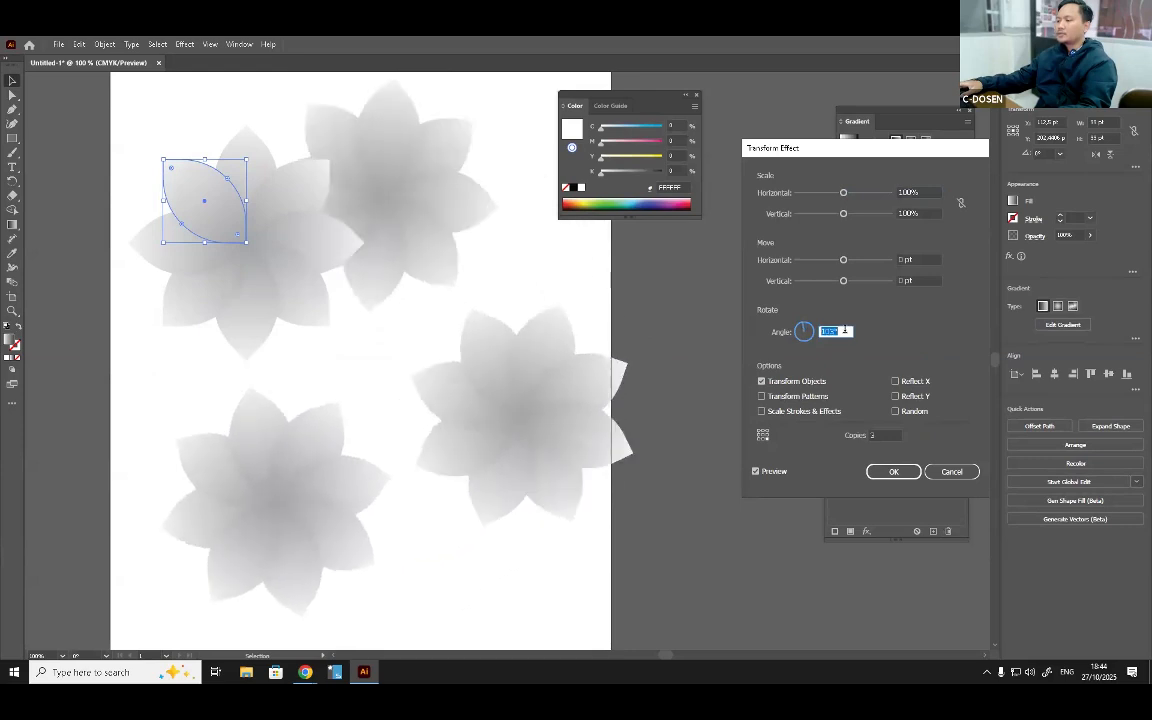
key(Down)
key(Down)
key(Down)
key(Down)
key(Down)
key(Down)
key(Down)
key(Down)
key(Down)
key(Down)
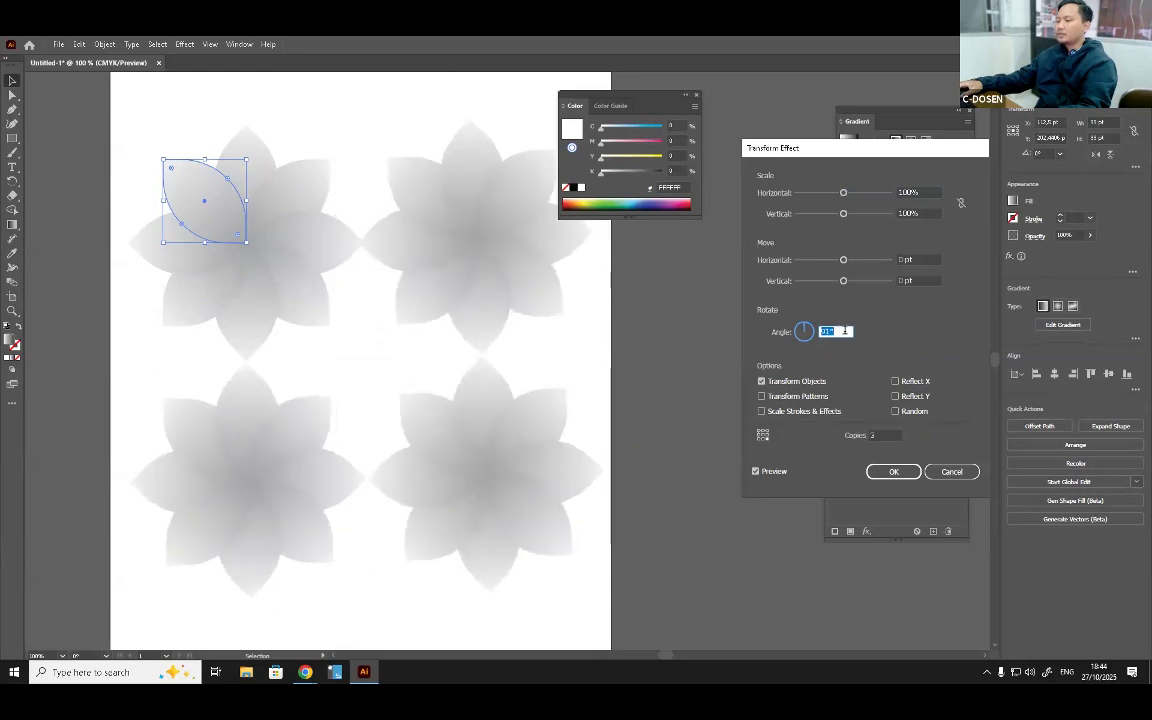
key(Down)
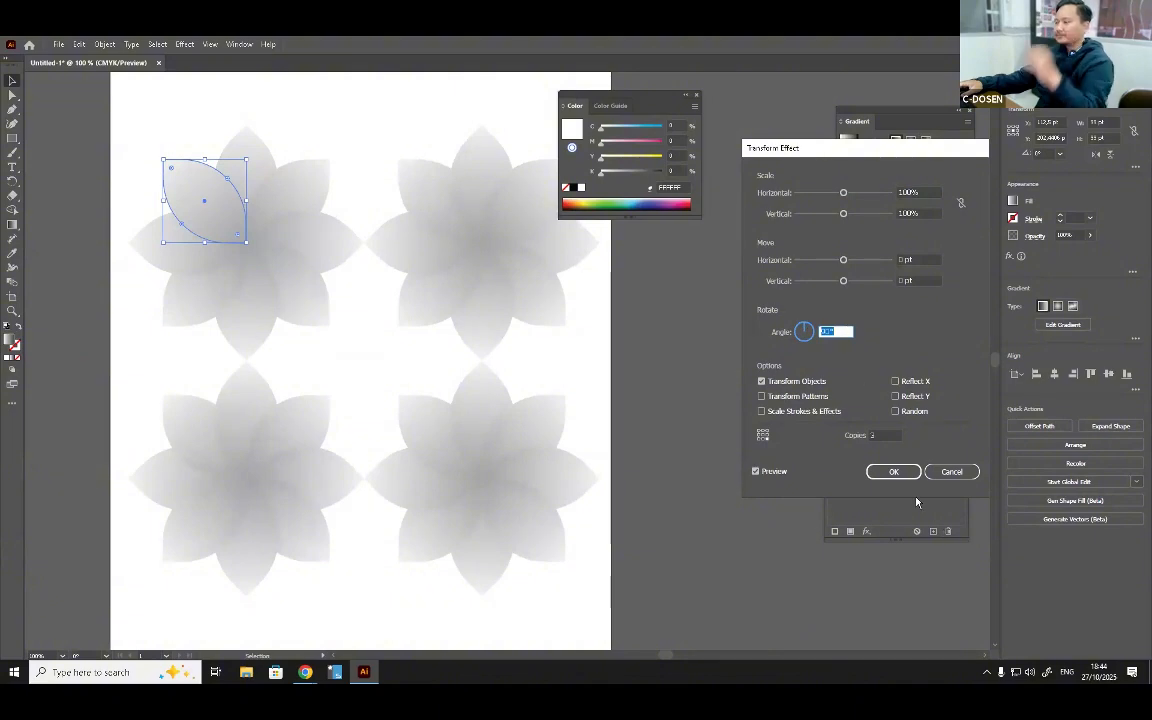
click(893, 471)
click(630, 428)
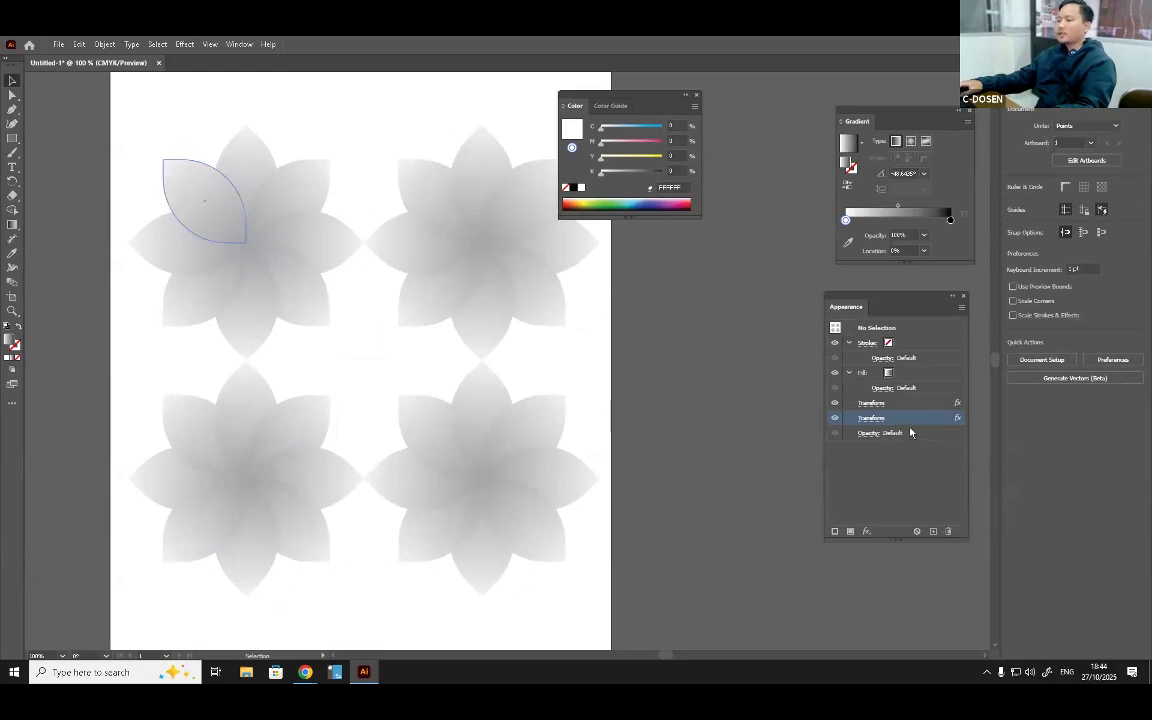
Try duplicating the lower Transform effect in the appearance once more, and undo the duplication.
drag(914, 418, 934, 532)
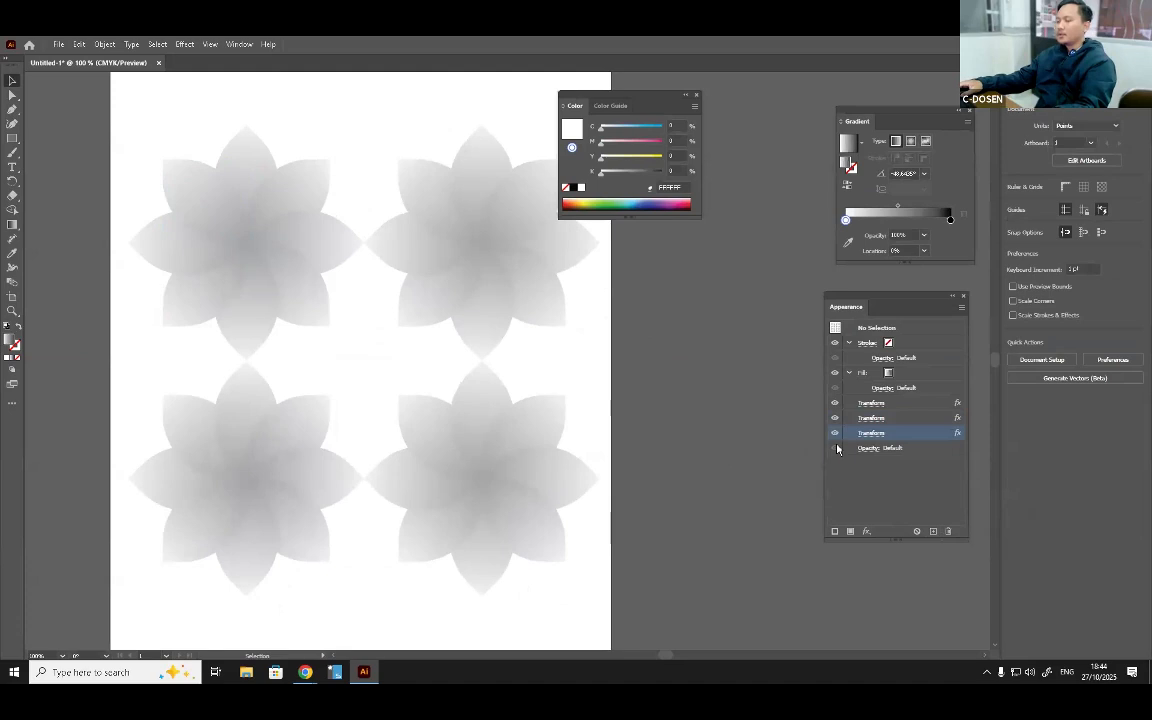
key(ctrl+z)
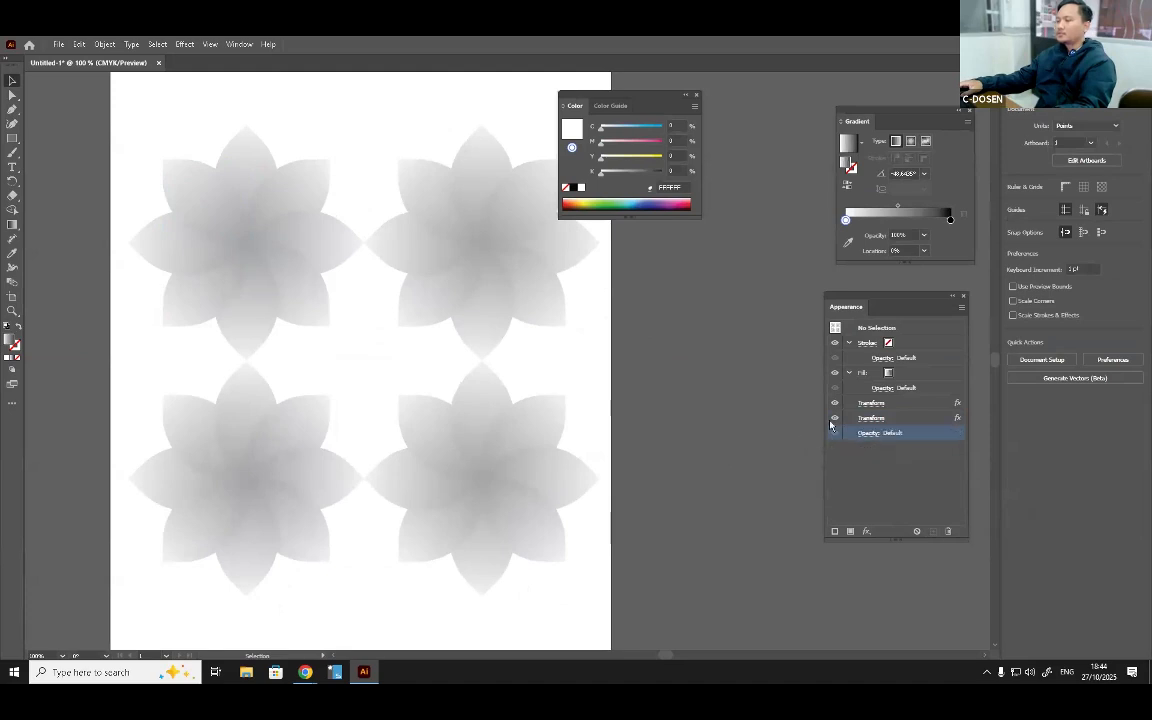
click(897, 467)
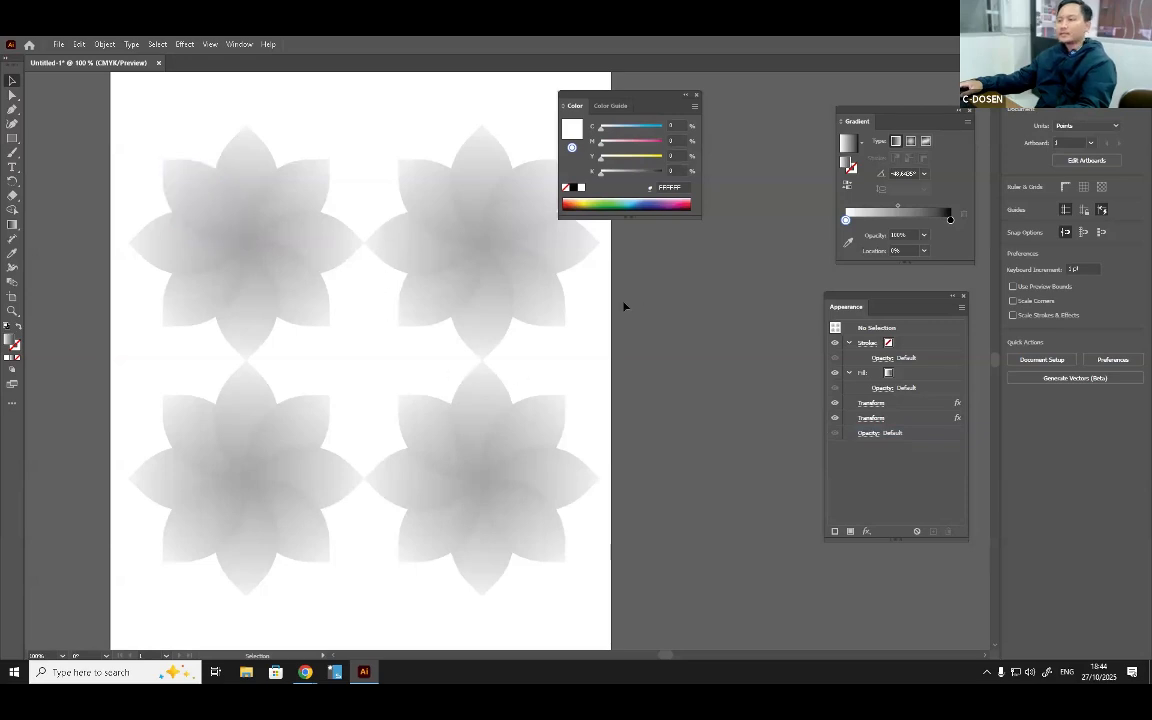
click(185, 44)
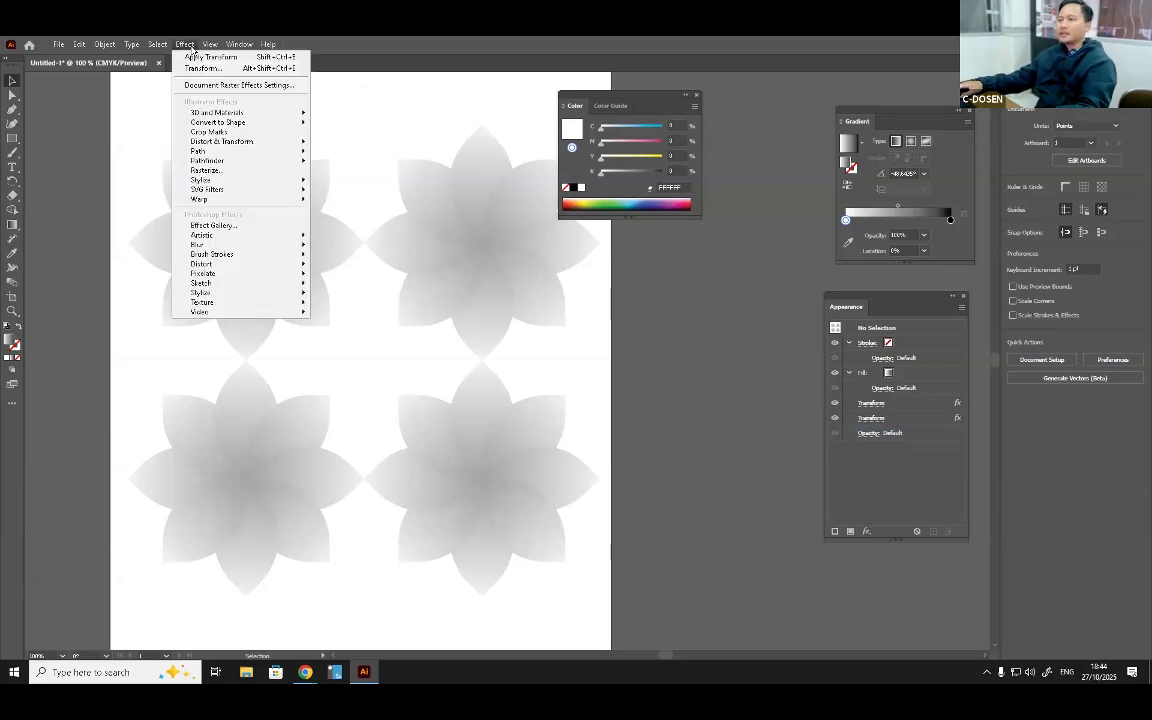
mouse_move(225, 141)
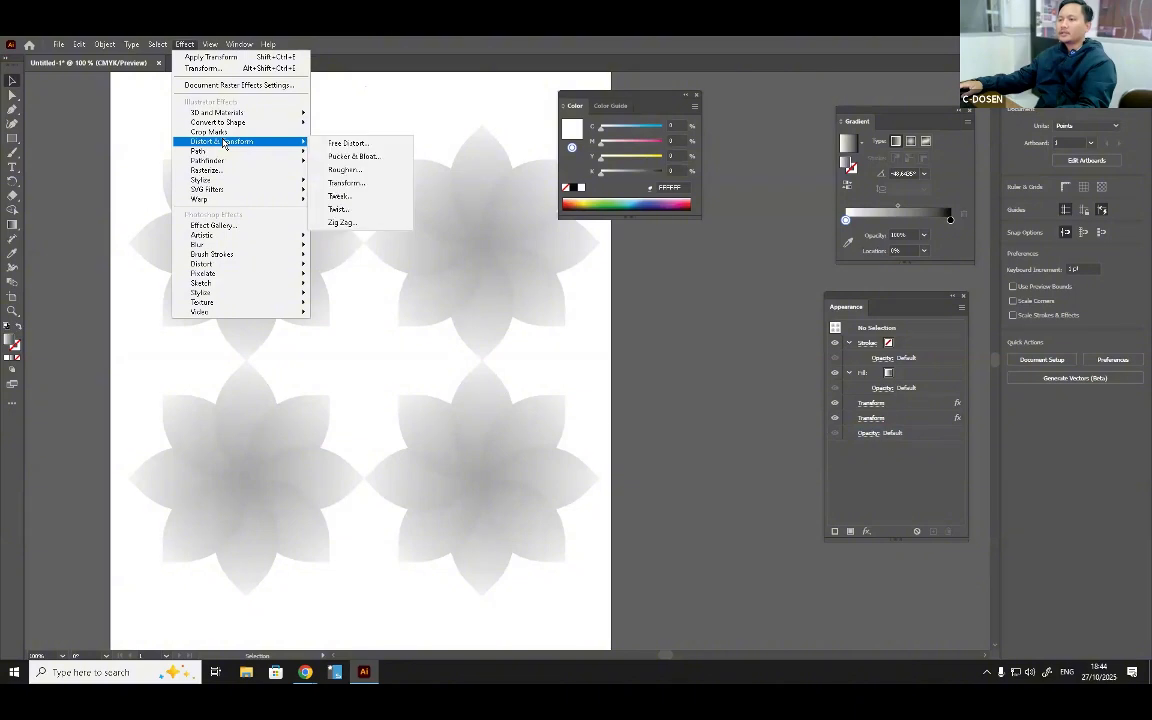
click(357, 184)
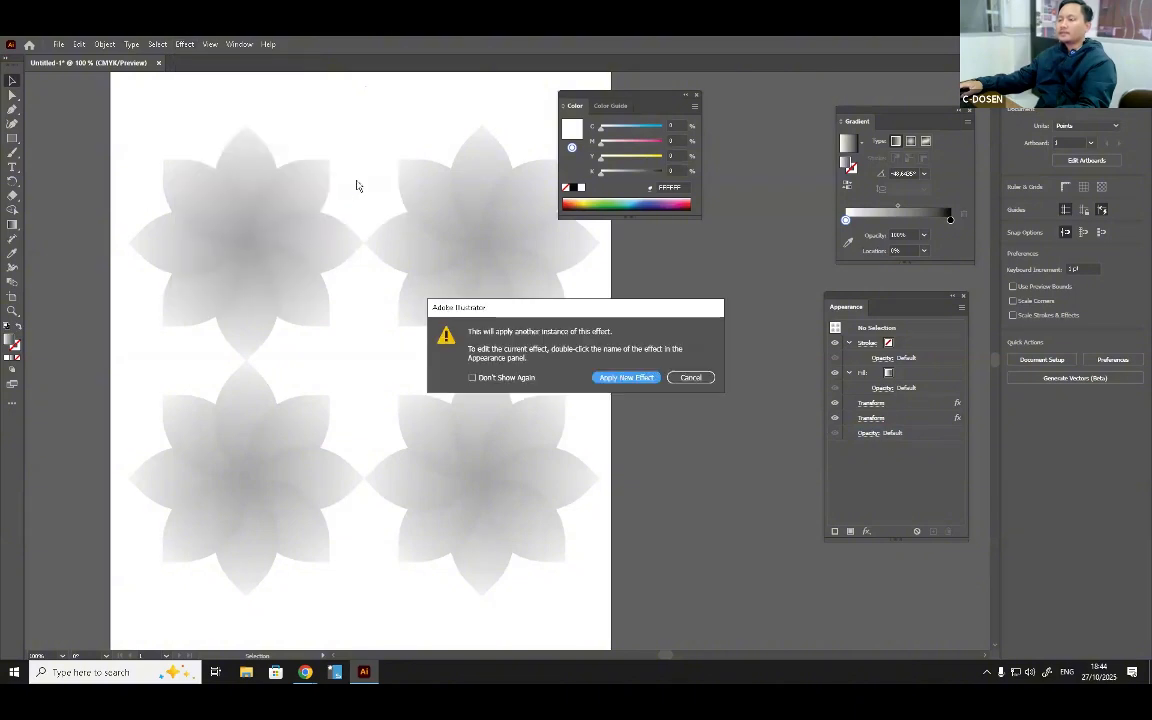
click(690, 377)
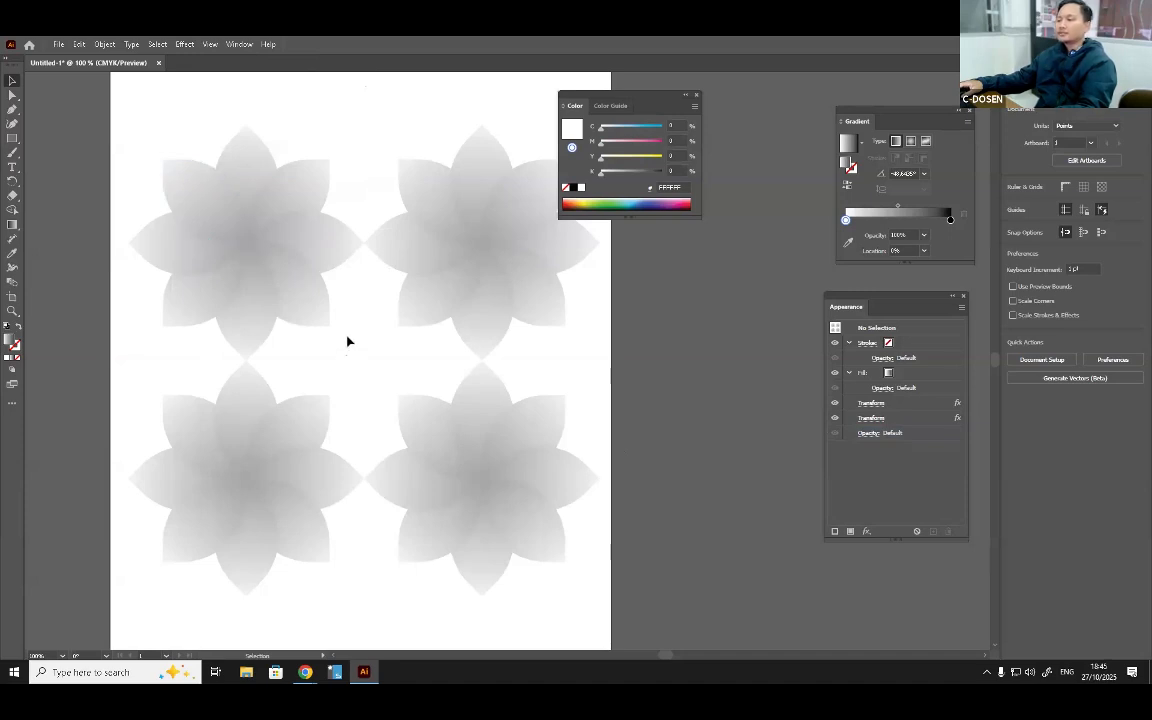
End the running NetSupport School screen show to the student computers.
click(990, 674)
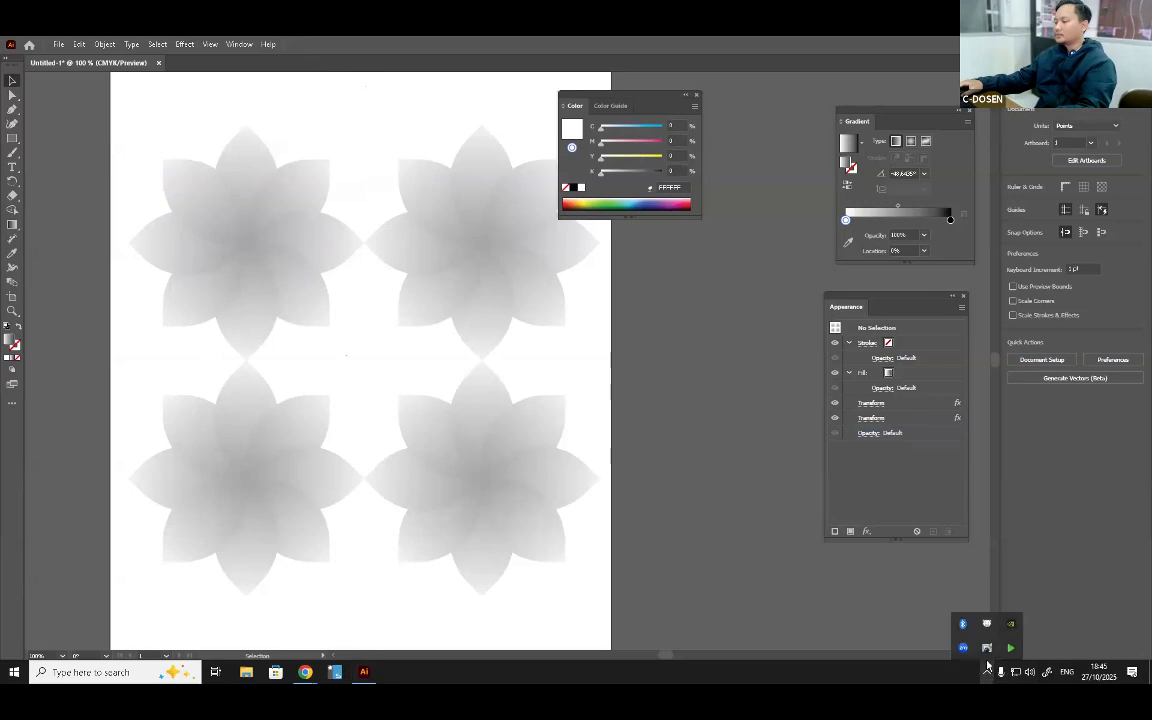
right_click(1012, 648)
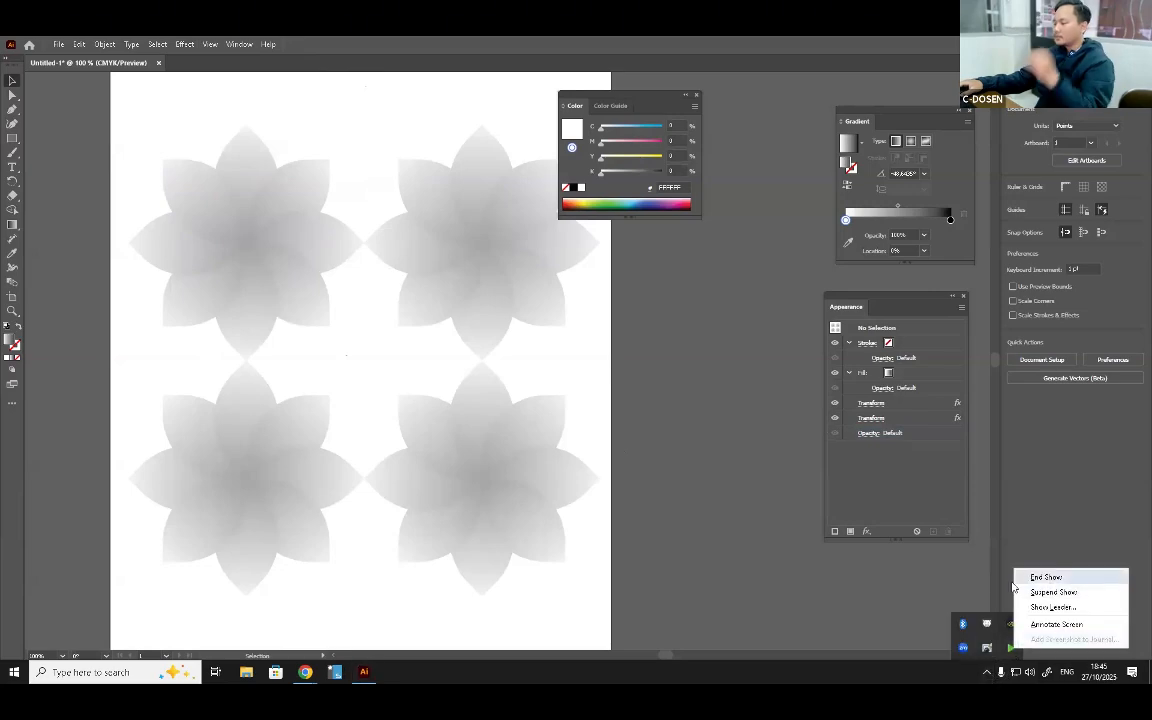
click(1047, 578)
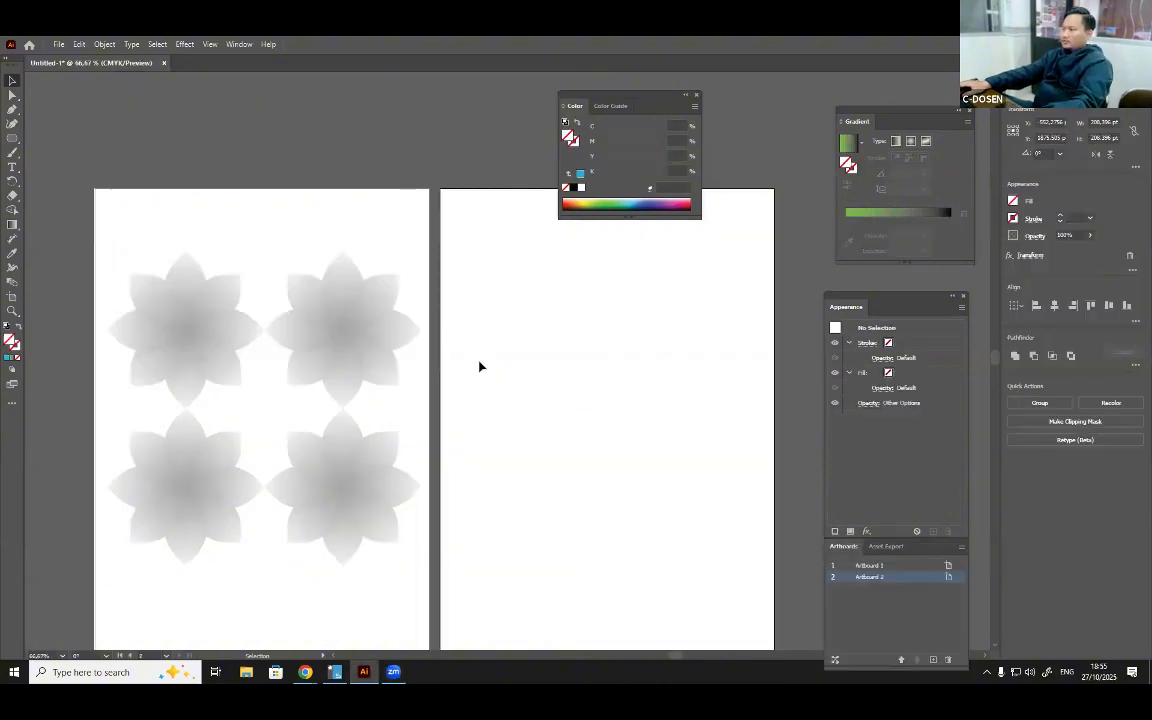
Draw a circle about 45 pt wide near the upper-left corner of the second artboard and give it a solid blue fill.
scroll(430, 324, up, 2)
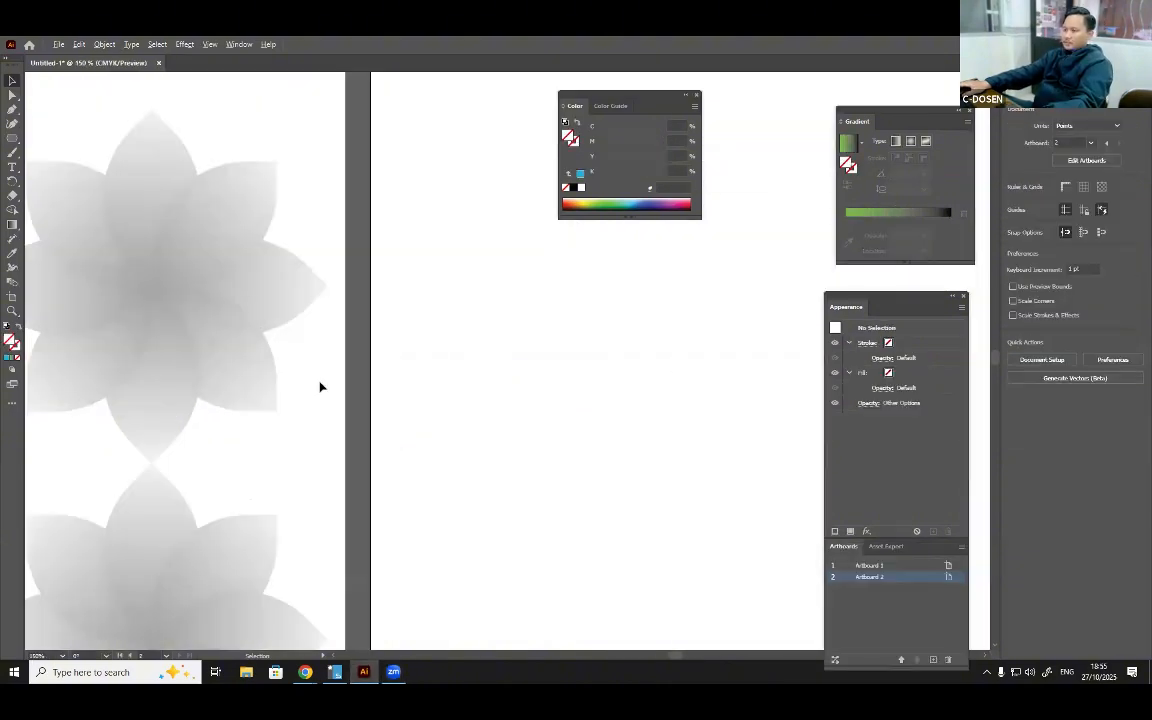
scroll(460, 386, down, 2)
scroll(458, 386, up, 1)
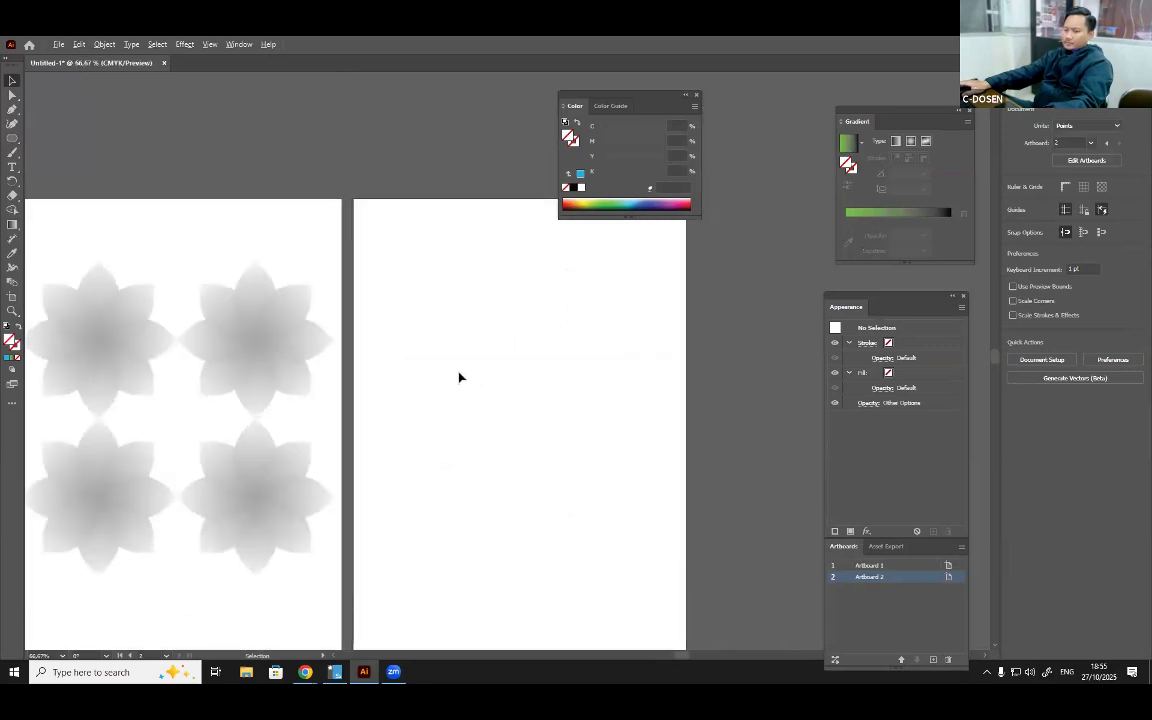
click(12, 137)
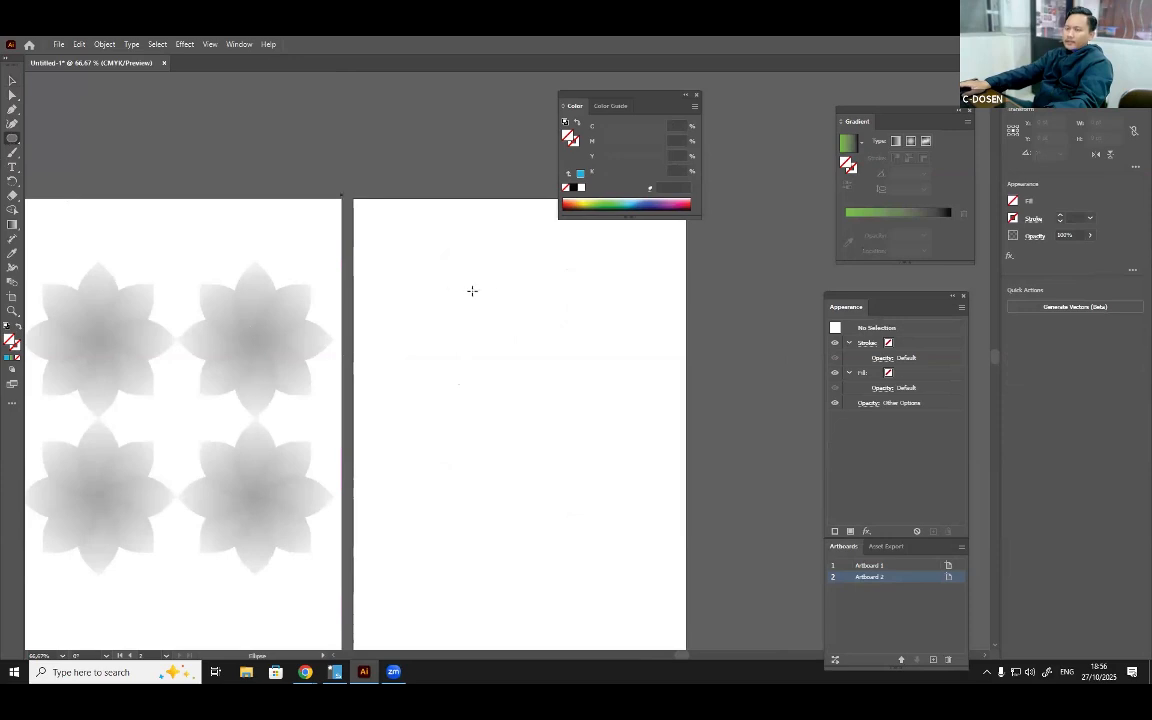
scroll(472, 290, up, 1)
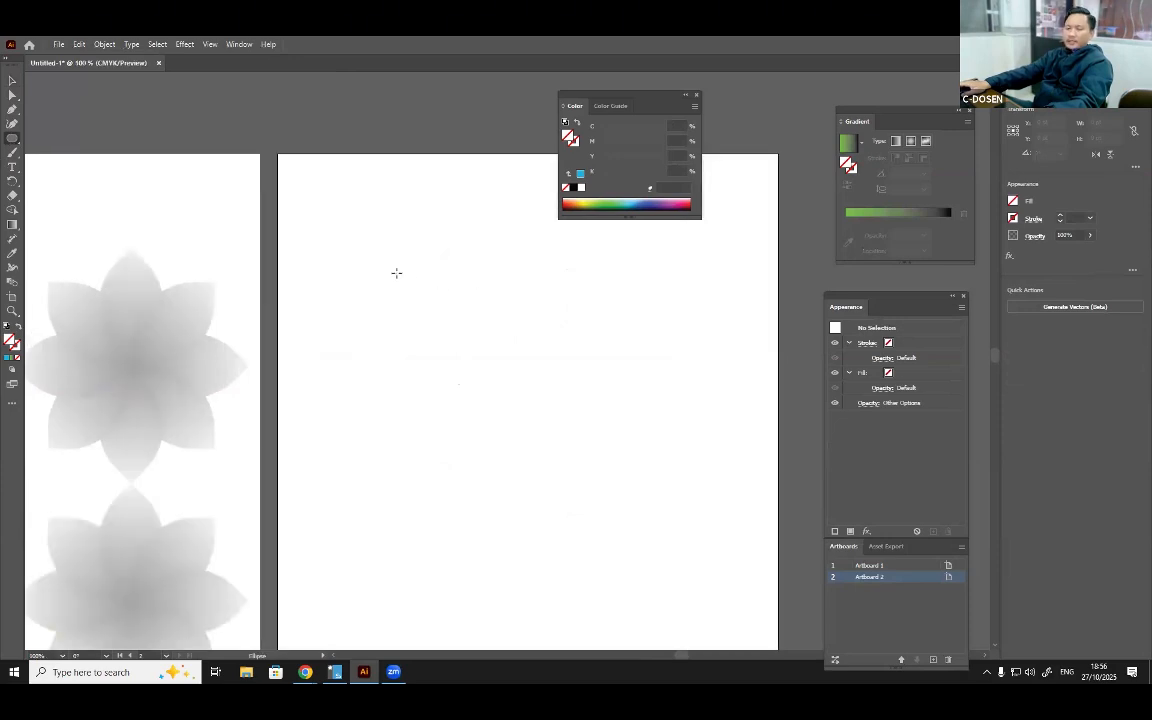
drag(316, 268, 355, 307)
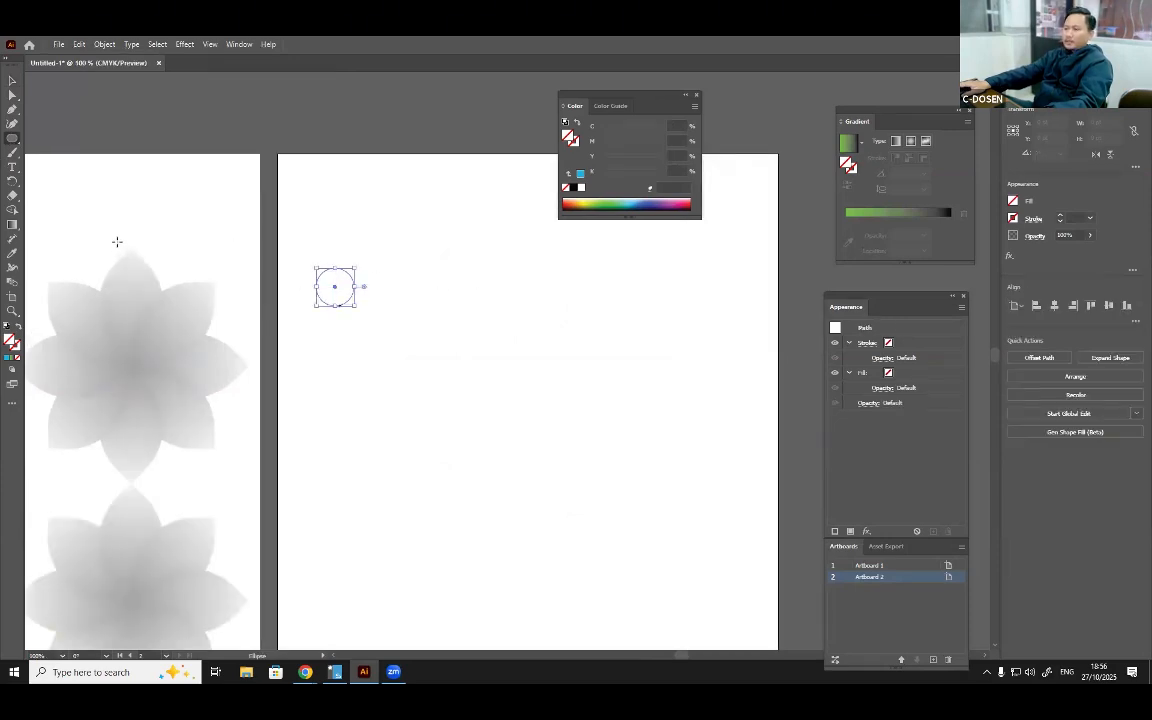
click(7, 358)
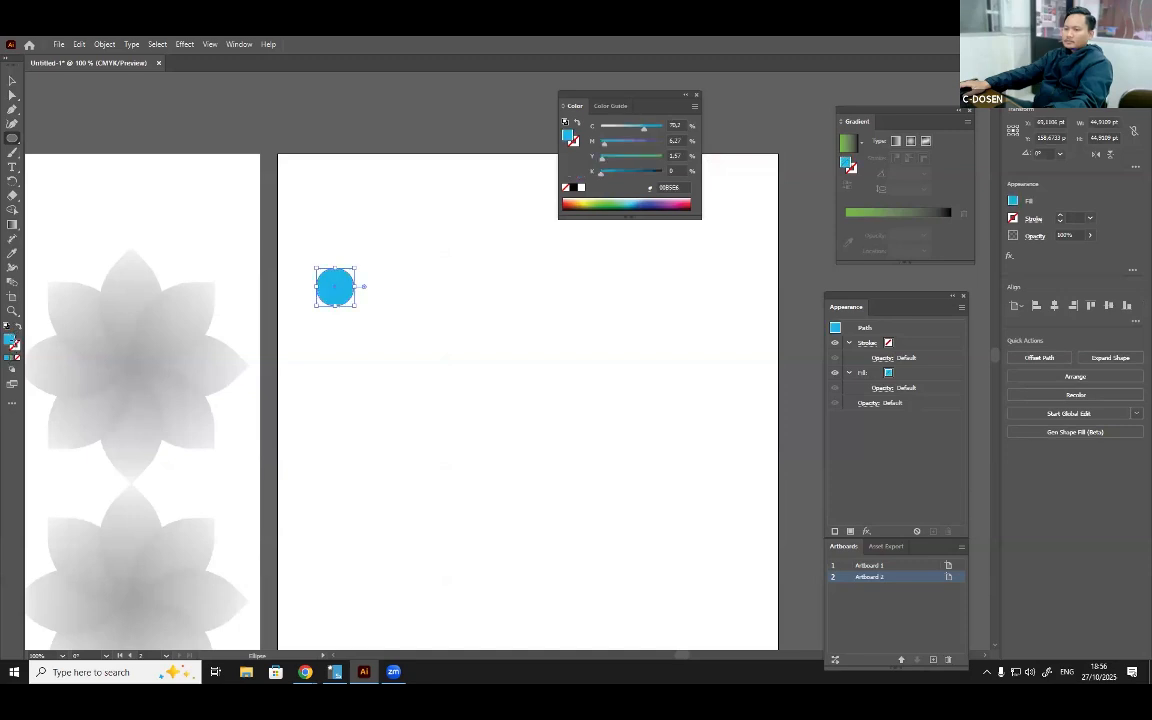
Copy the blue circle horizontally to the right side of the second artboard and fill the copy with green.
click(12, 80)
drag(335, 300, 717, 311)
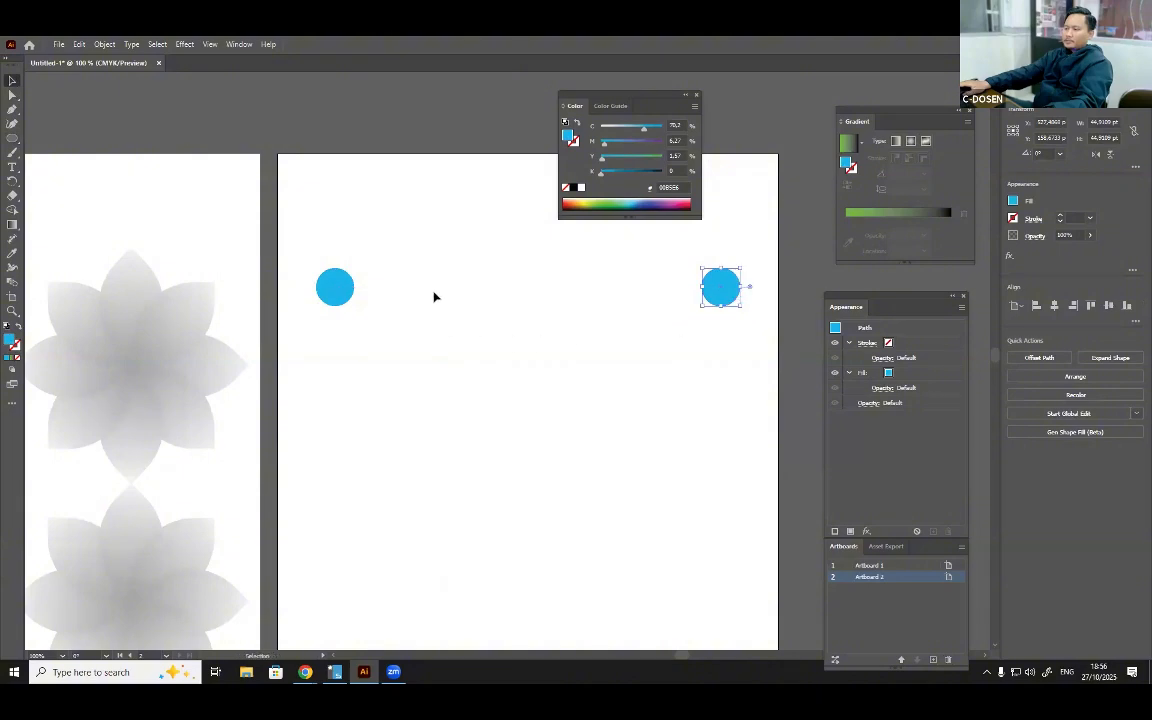
click(621, 200)
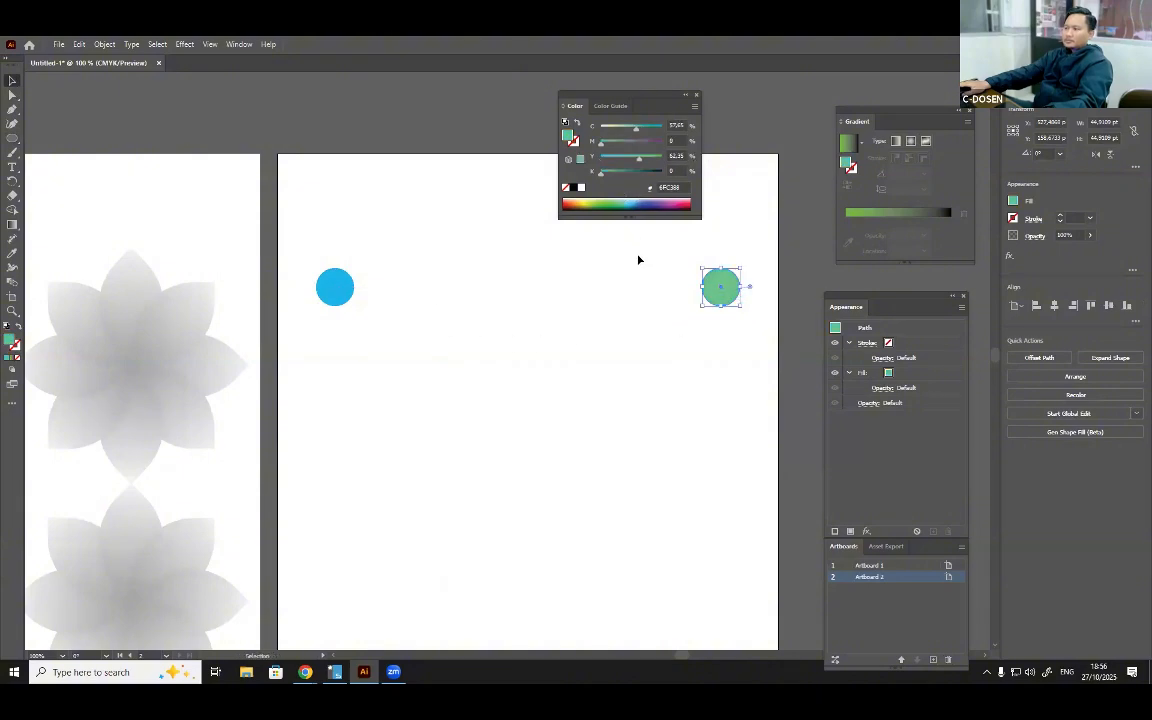
click(657, 361)
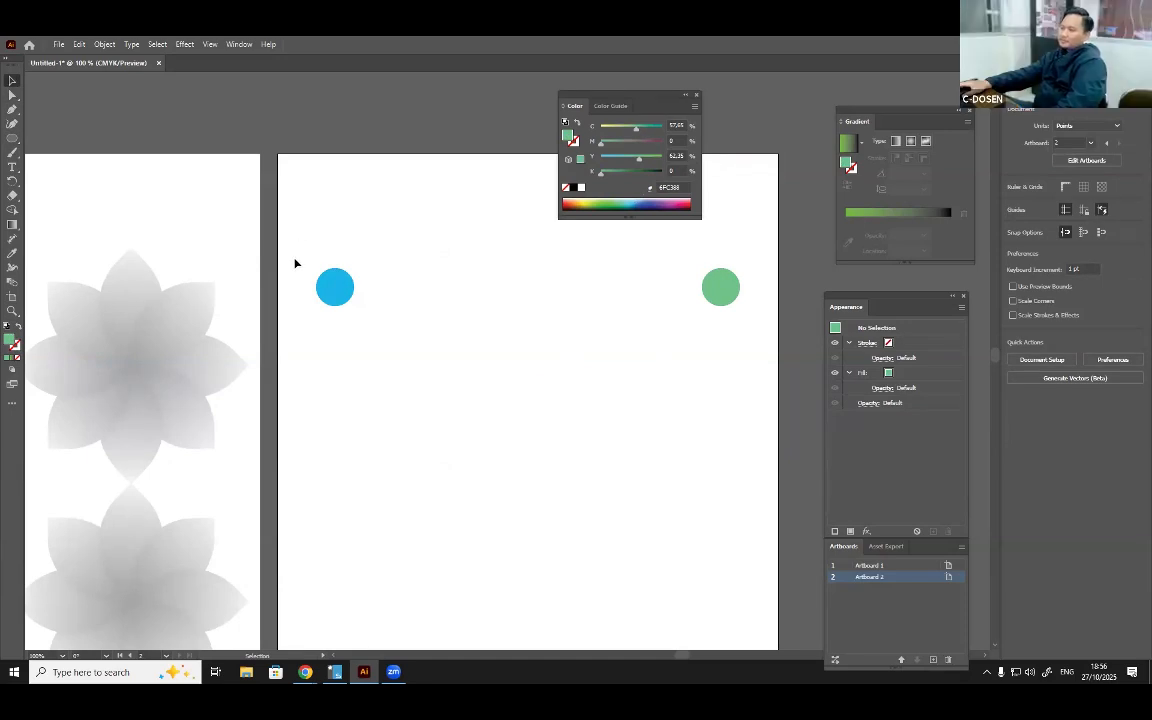
drag(323, 210, 681, 409)
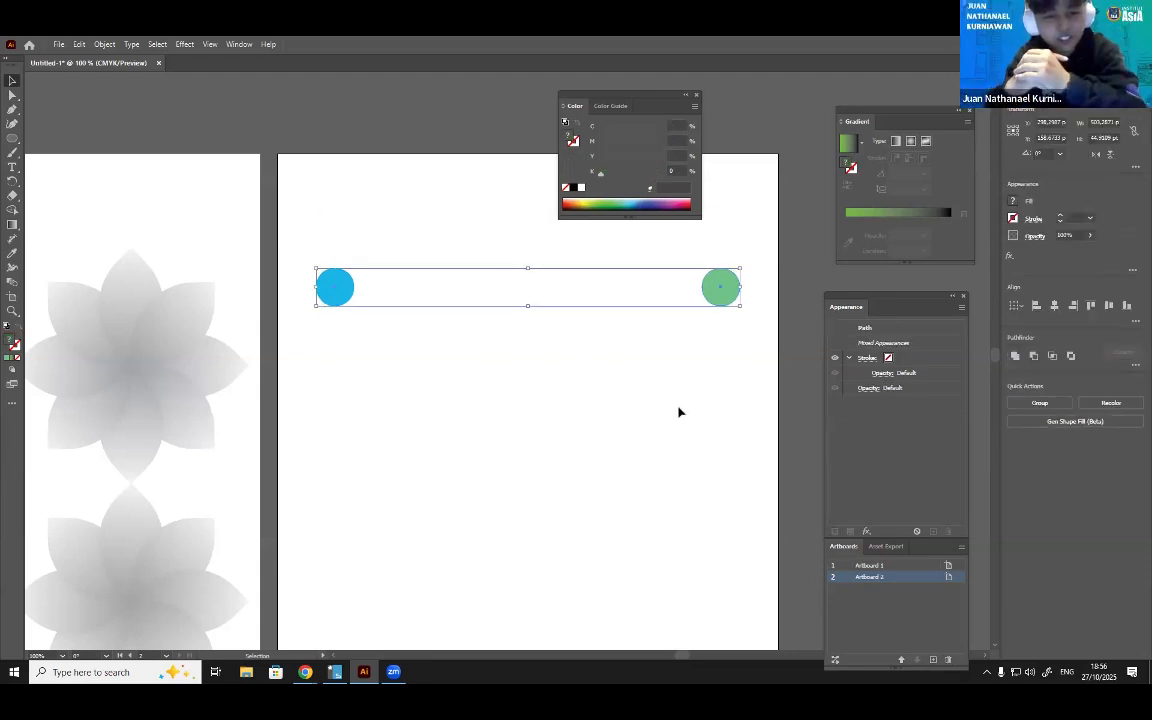
click(105, 45)
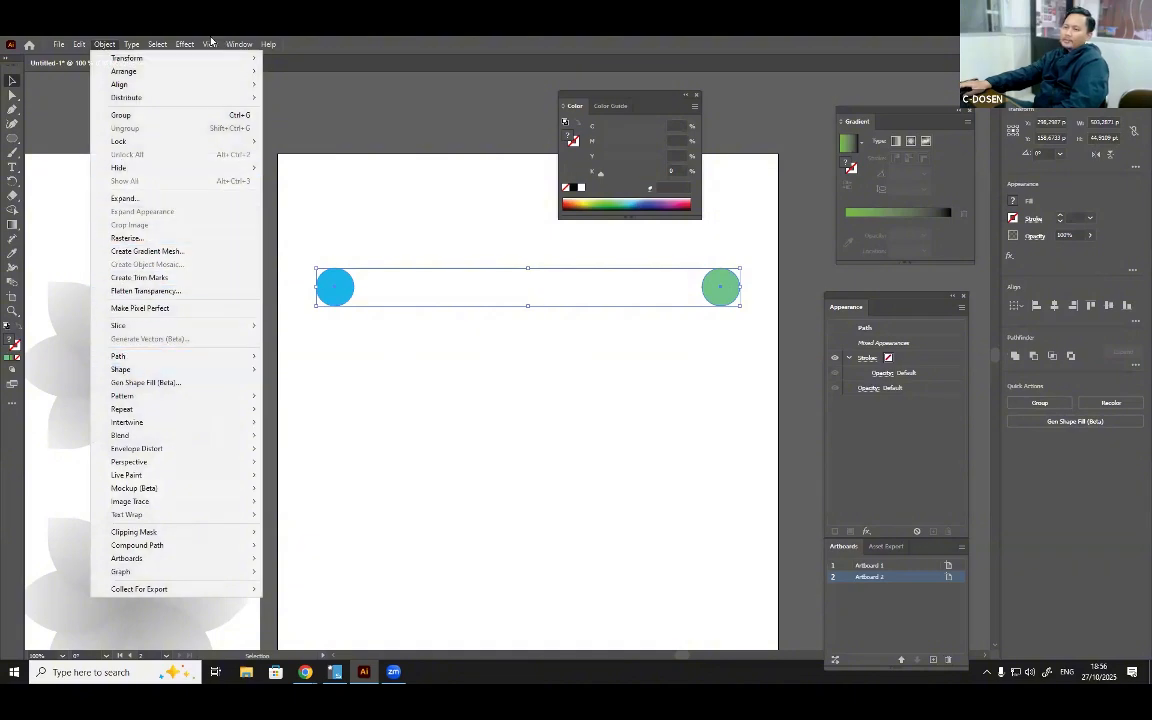
mouse_move(150, 440)
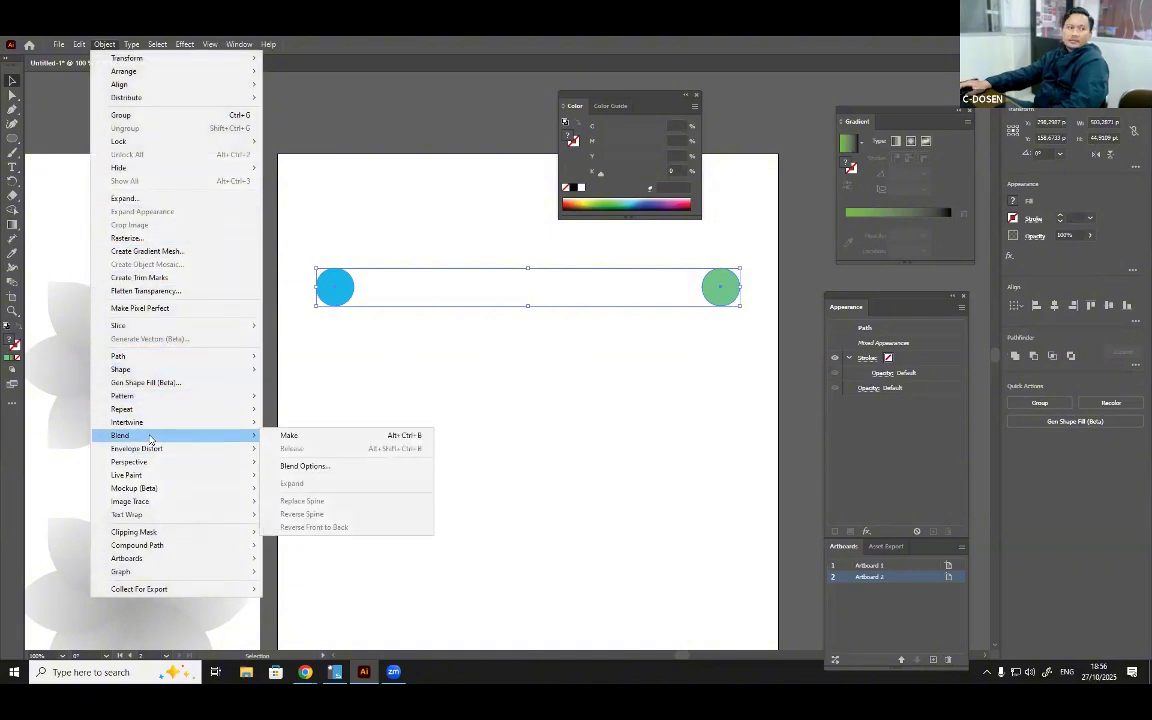
click(584, 514)
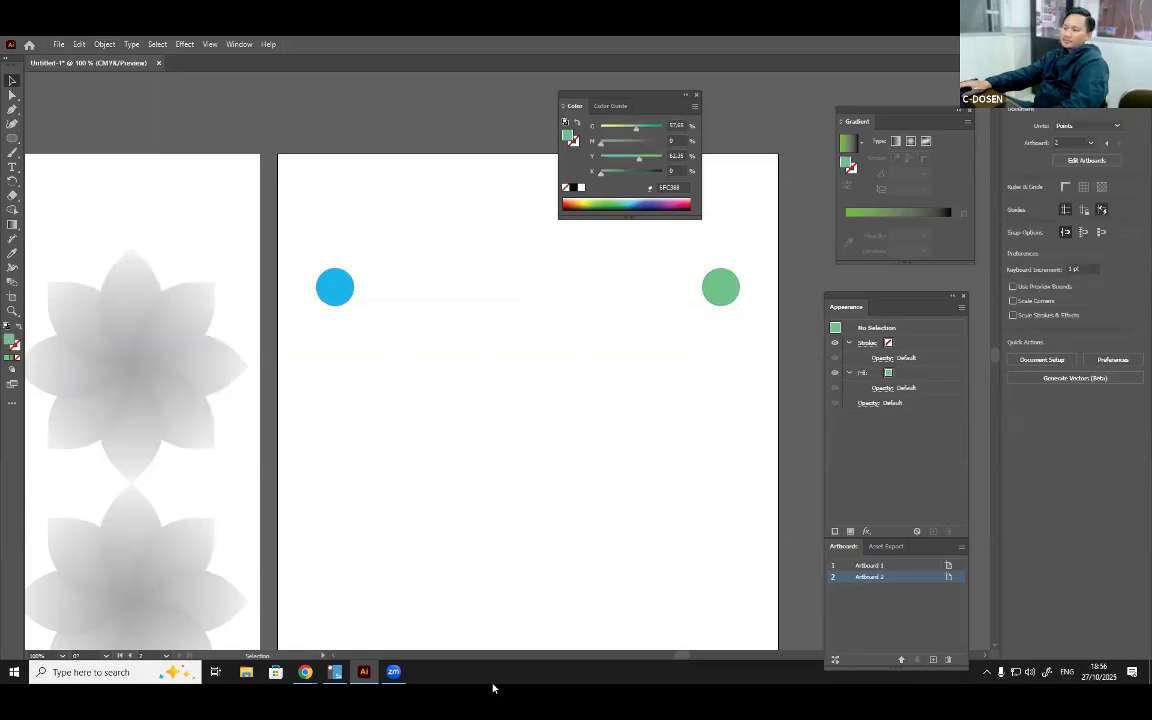
Switch to NetSupport School and start showing the teacher's screen to the students.
click(335, 672)
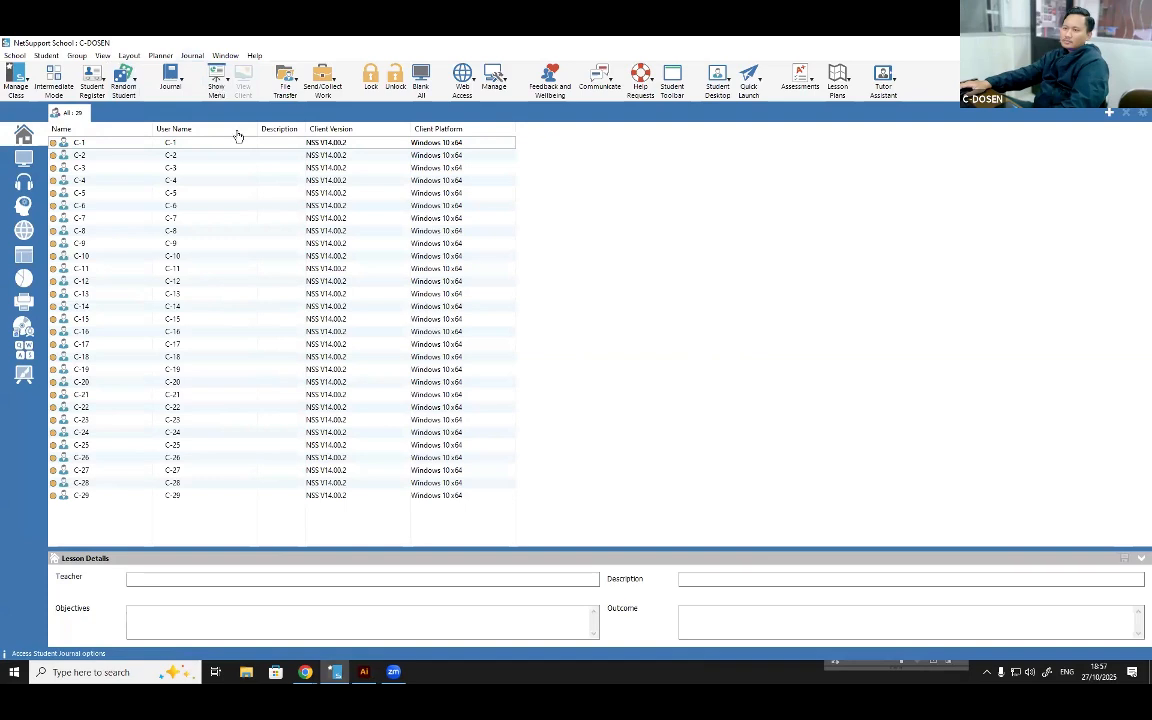
click(216, 80)
click(235, 112)
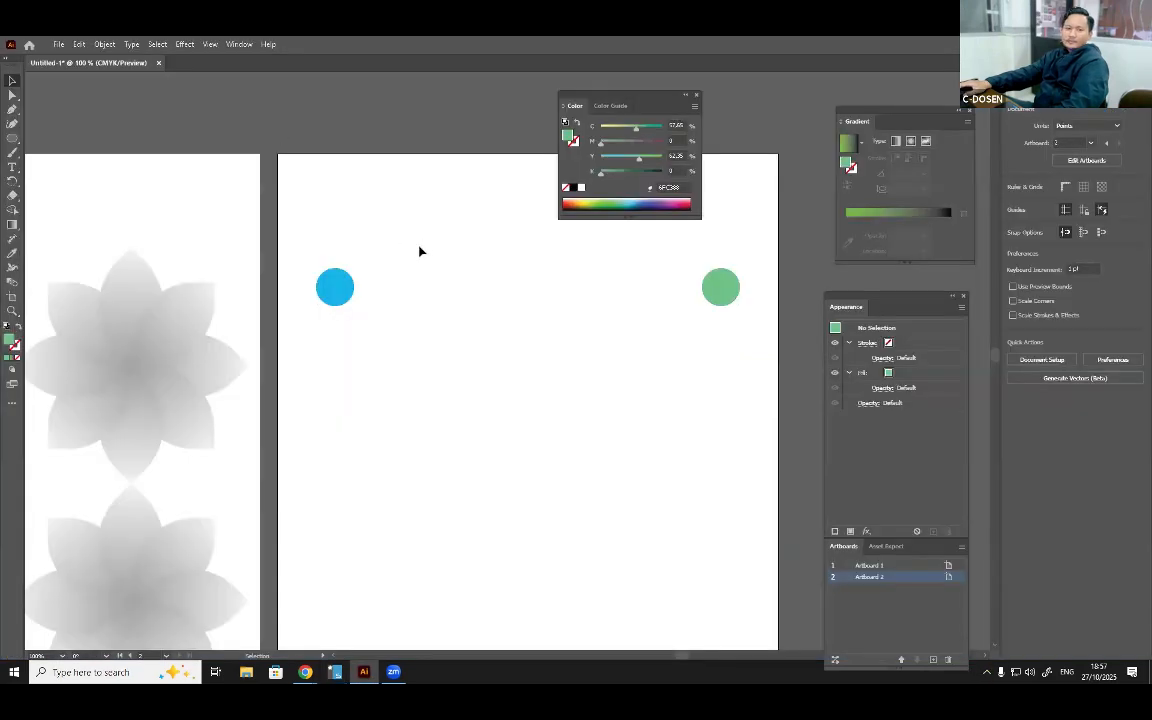
Make a blend between the blue circle and the green circle on the second artboard.
drag(327, 218, 766, 432)
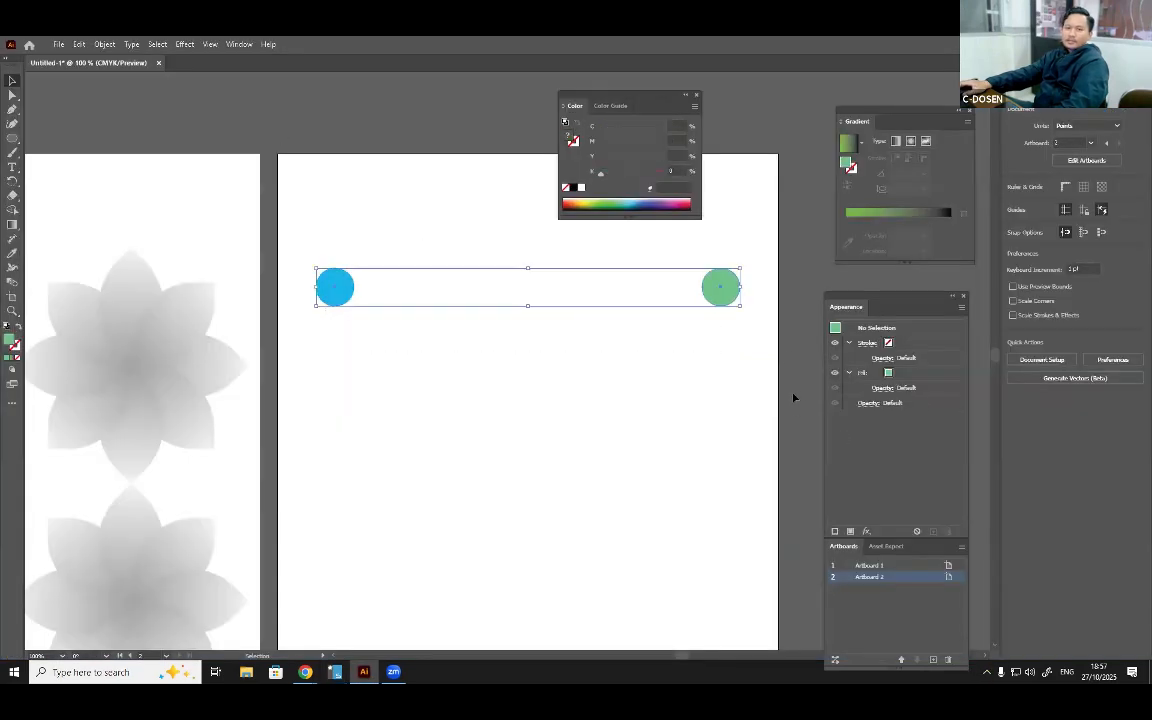
click(105, 44)
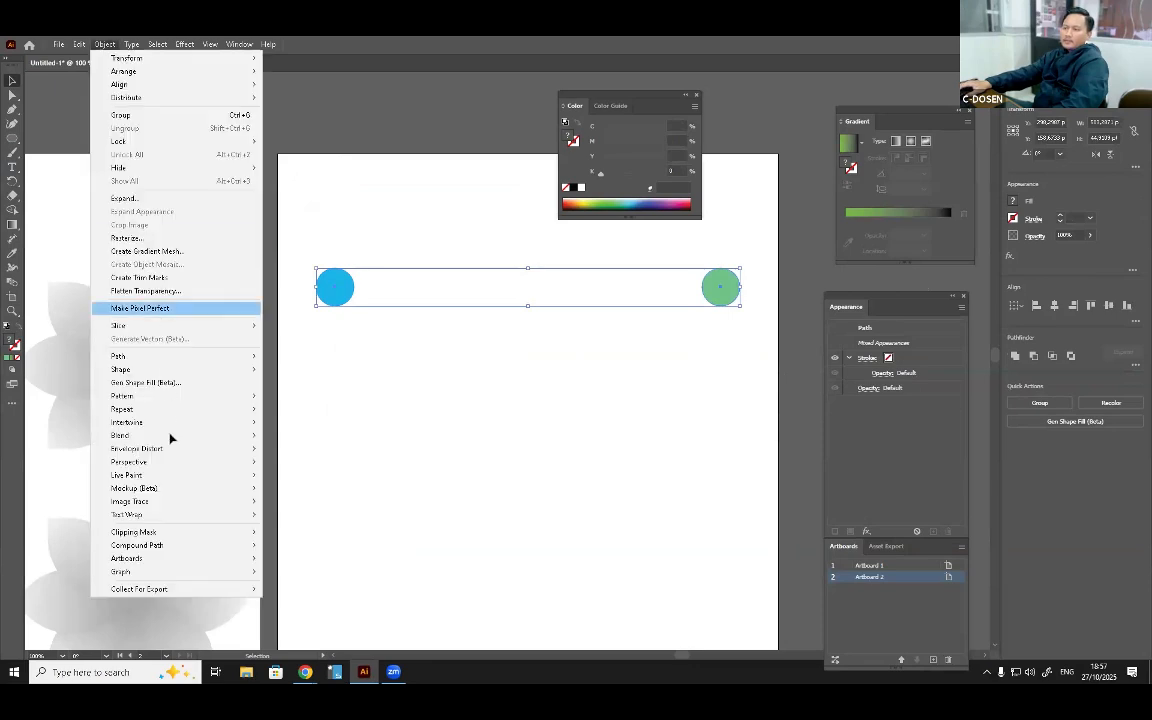
mouse_move(245, 435)
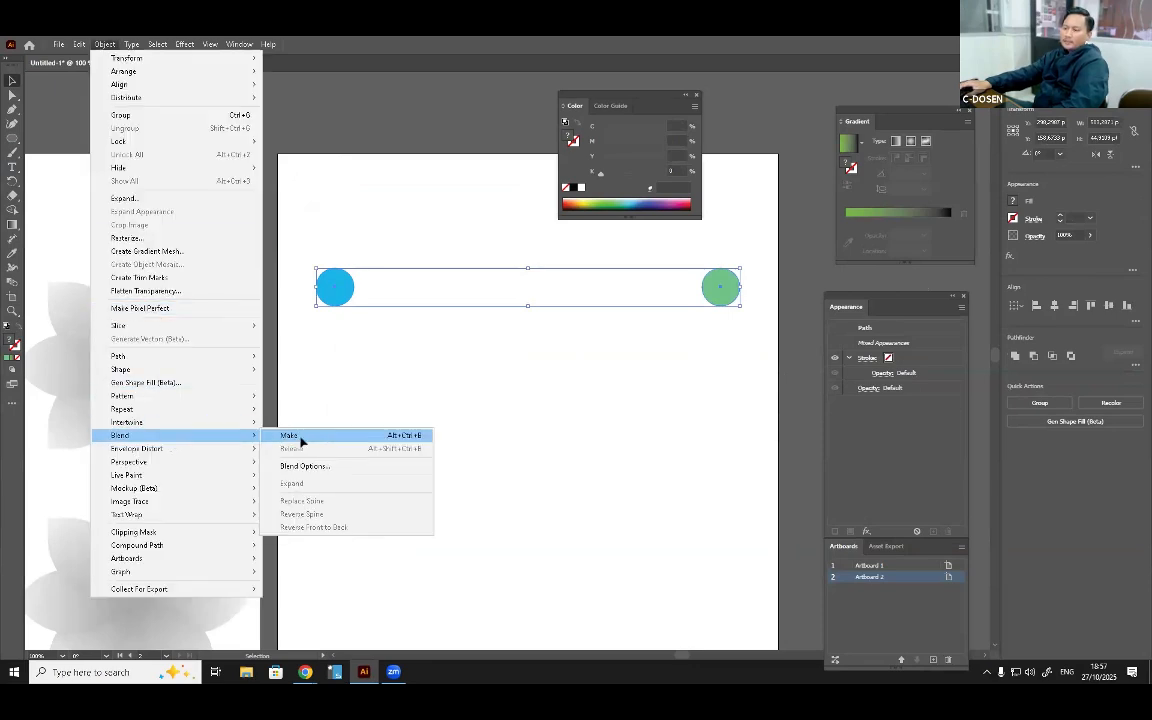
click(298, 438)
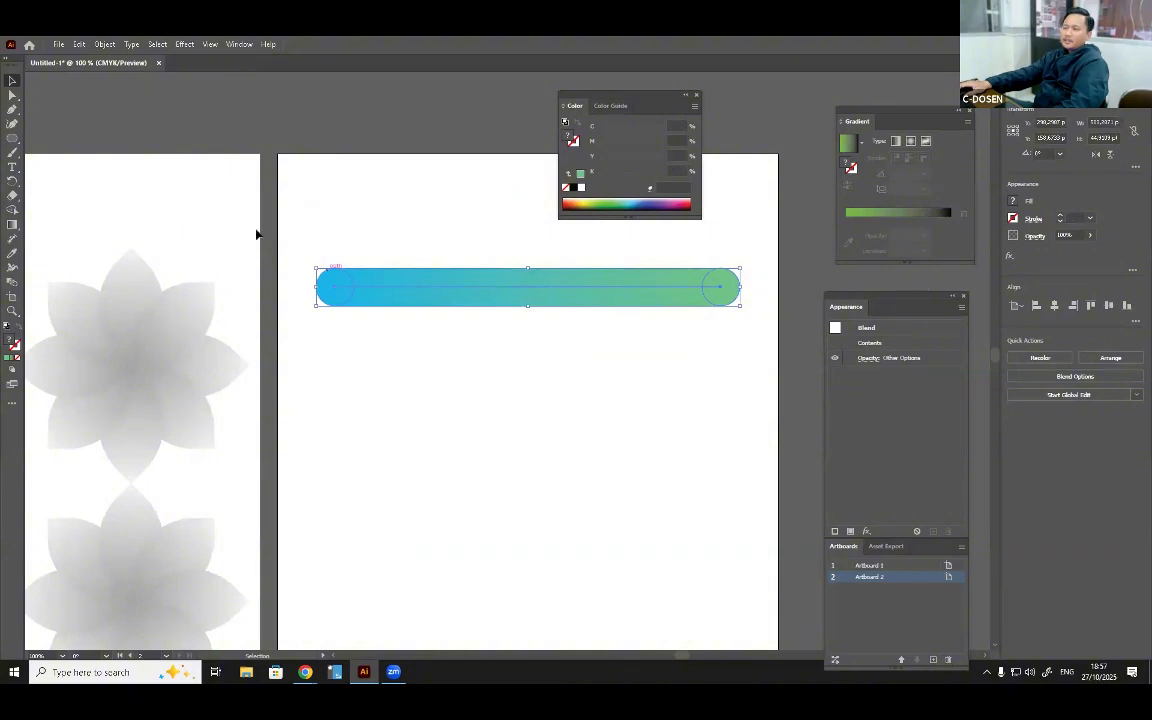
click(104, 44)
mouse_move(213, 436)
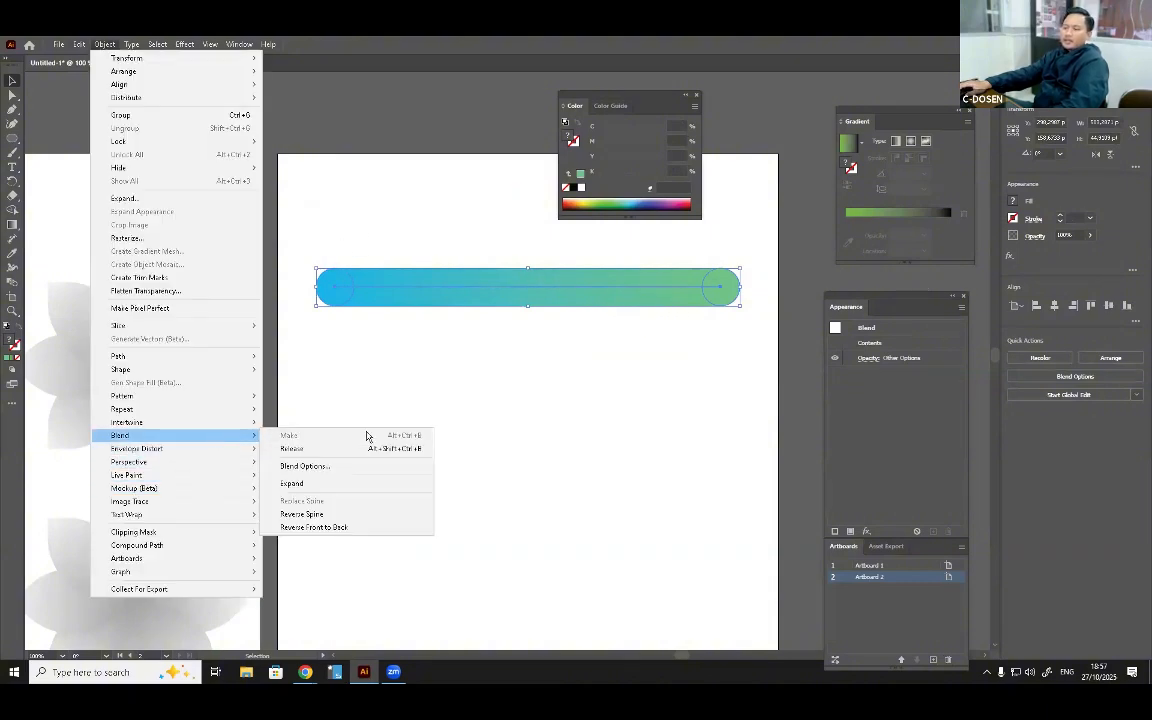
click(354, 466)
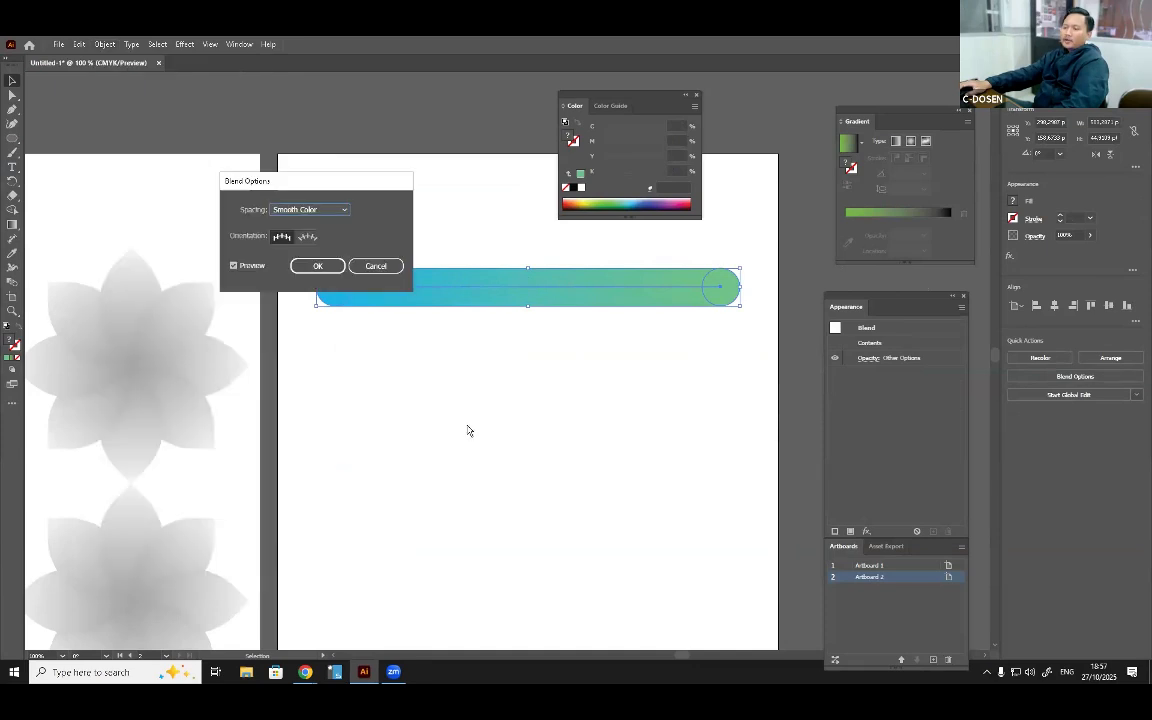
click(316, 209)
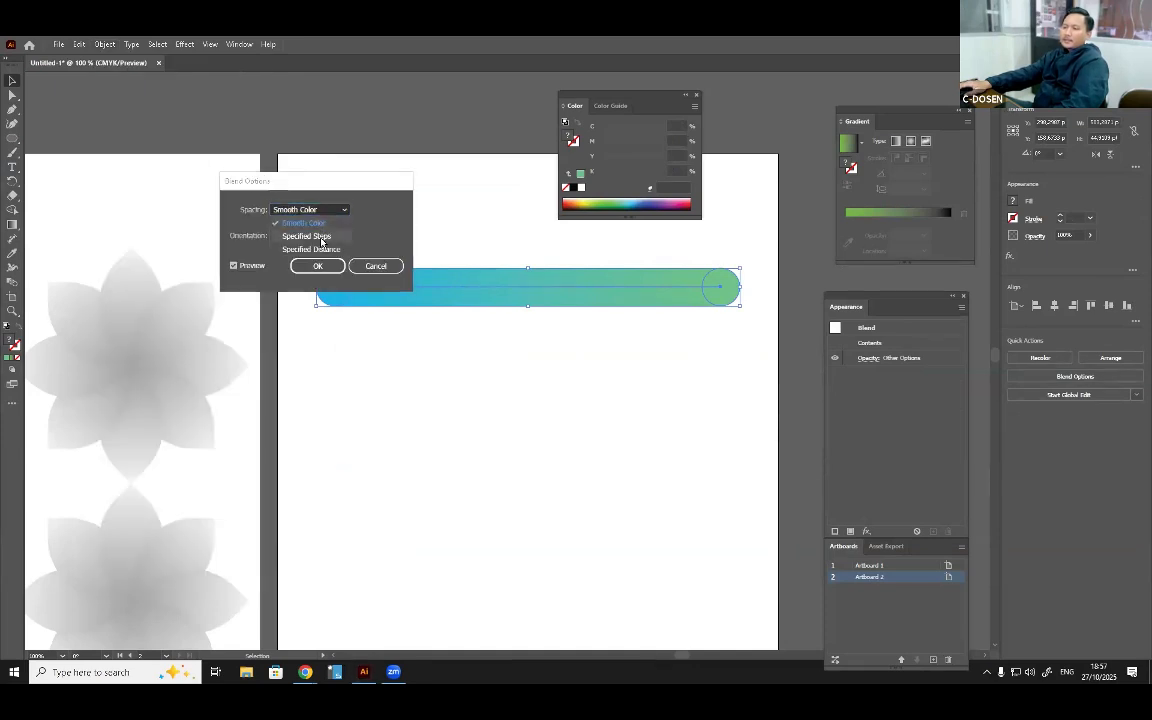
click(321, 237)
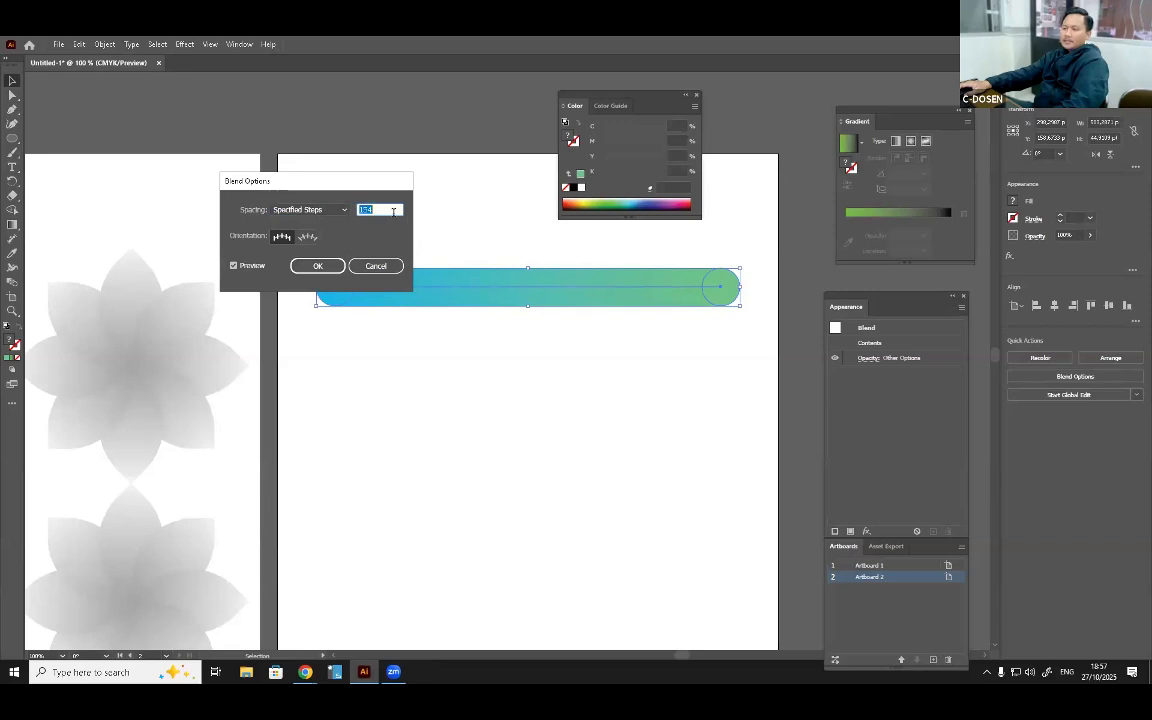
click(393, 211)
double_click(393, 211)
drag(368, 181, 258, 178)
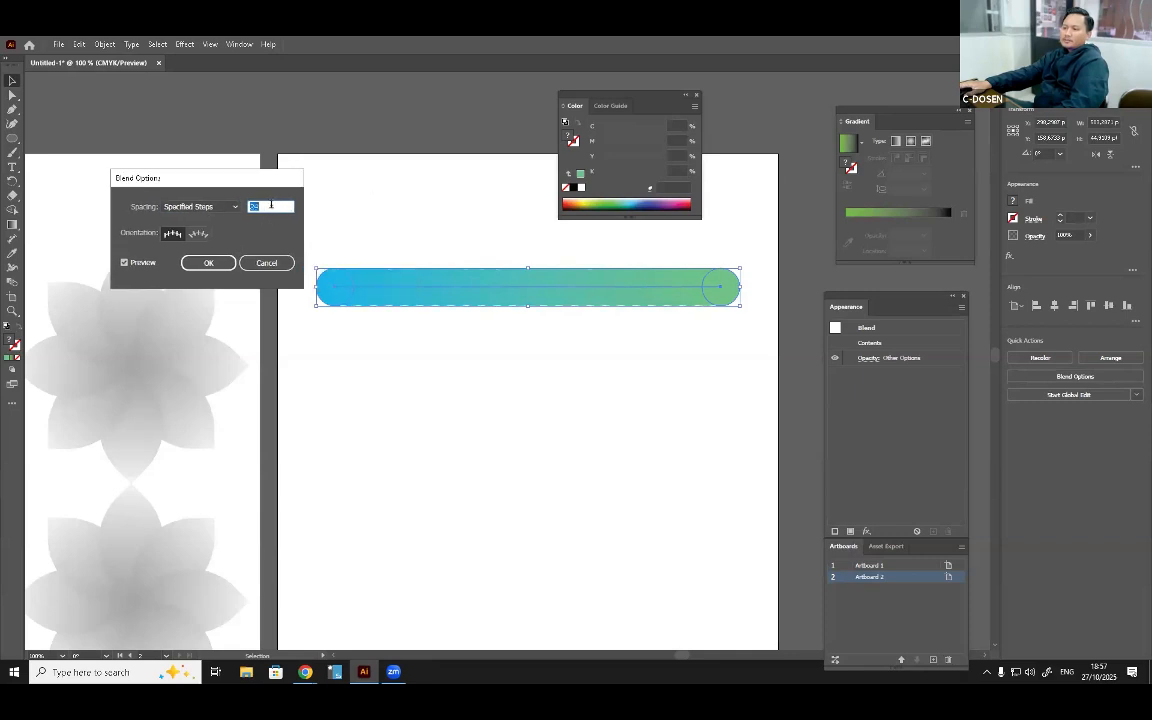
scroll(271, 205, down, 17)
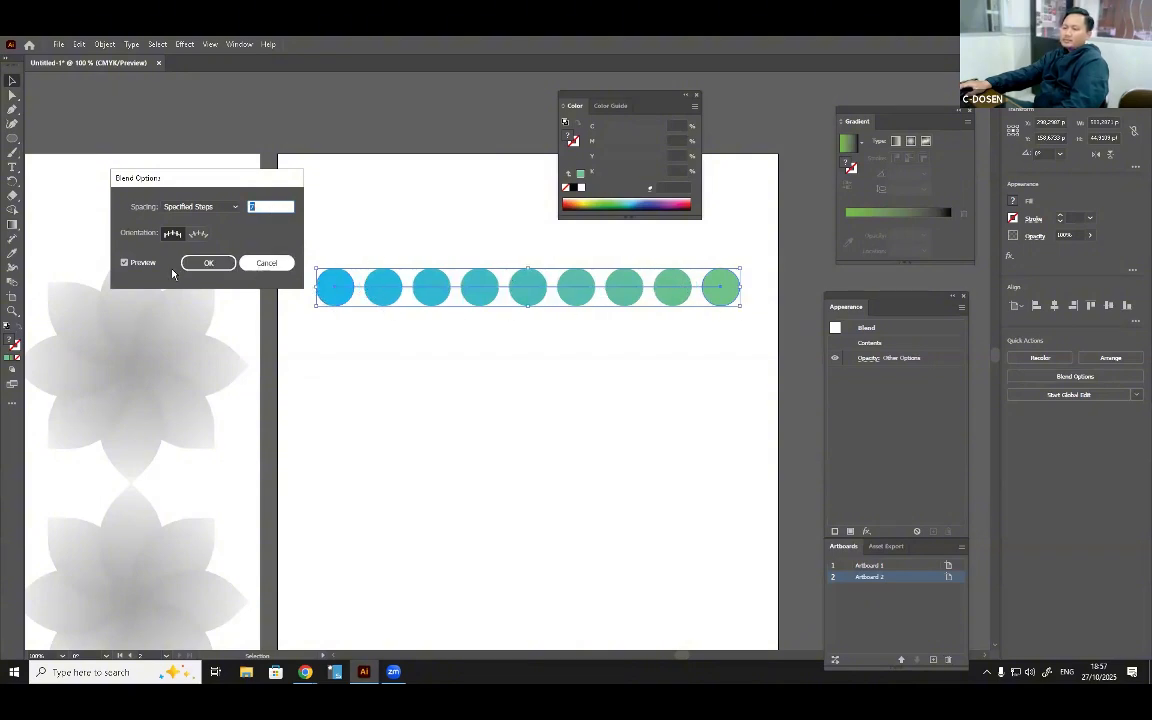
click(268, 263)
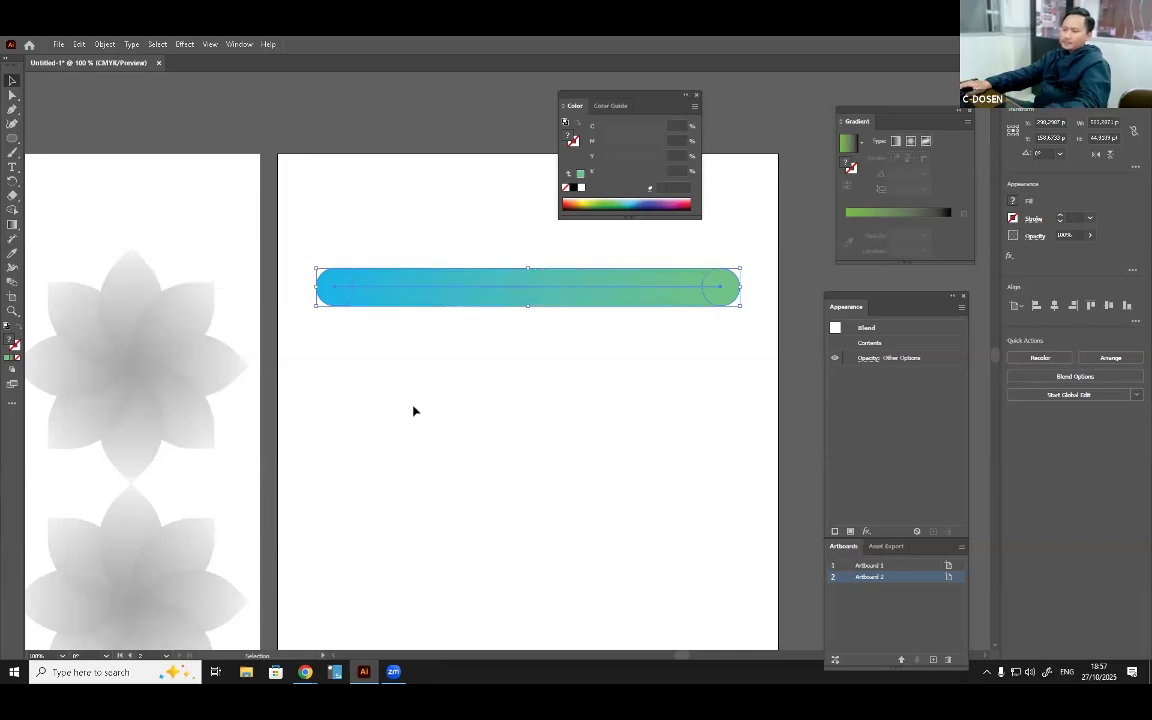
Isolate the blend on the second artboard and shrink its green end circle about its centre to about 12 pt wide.
click(479, 372)
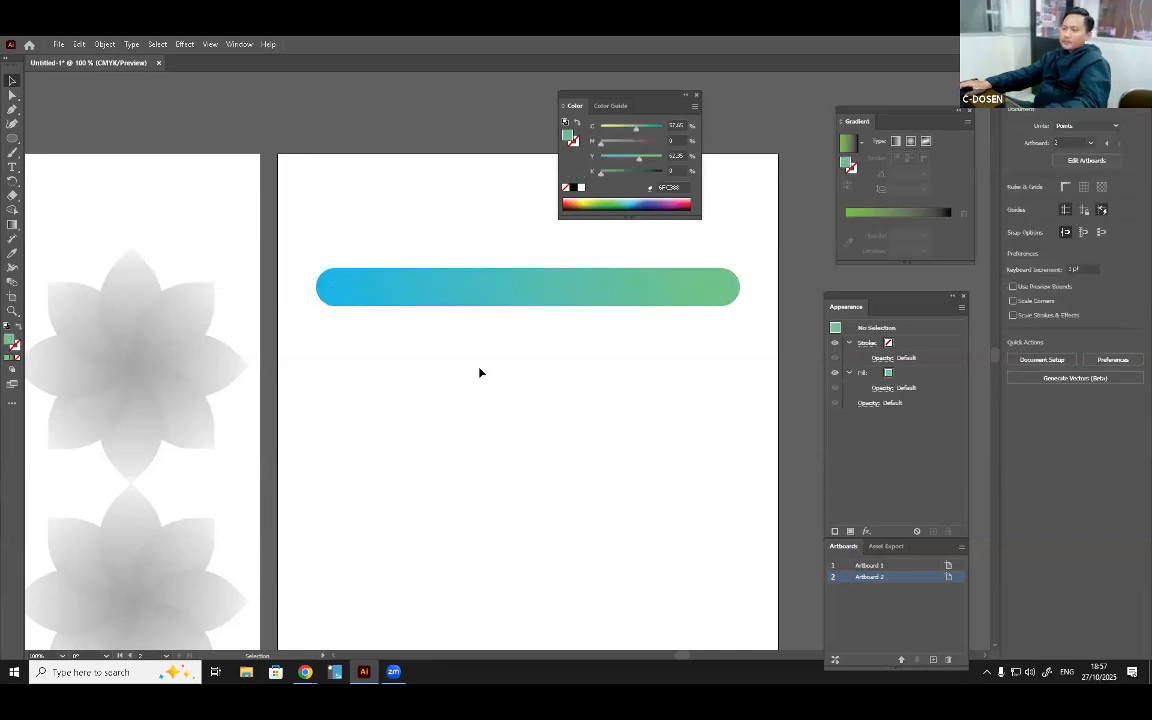
double_click(725, 297)
click(738, 298)
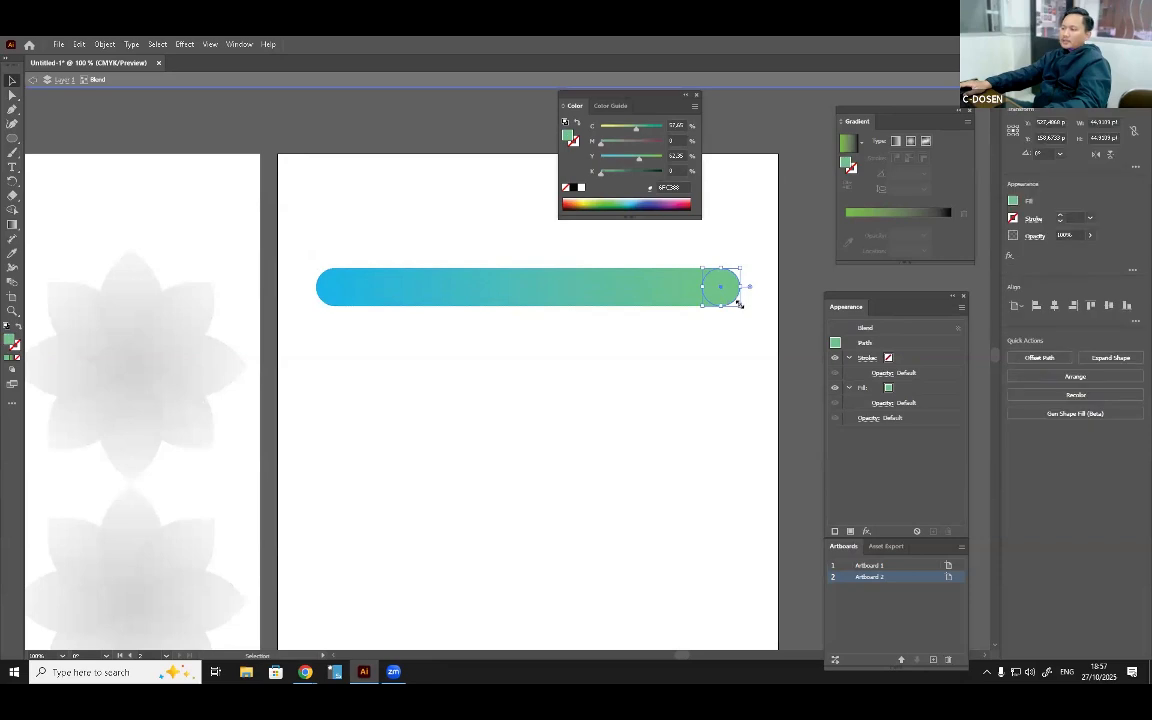
drag(738, 298, 725, 295)
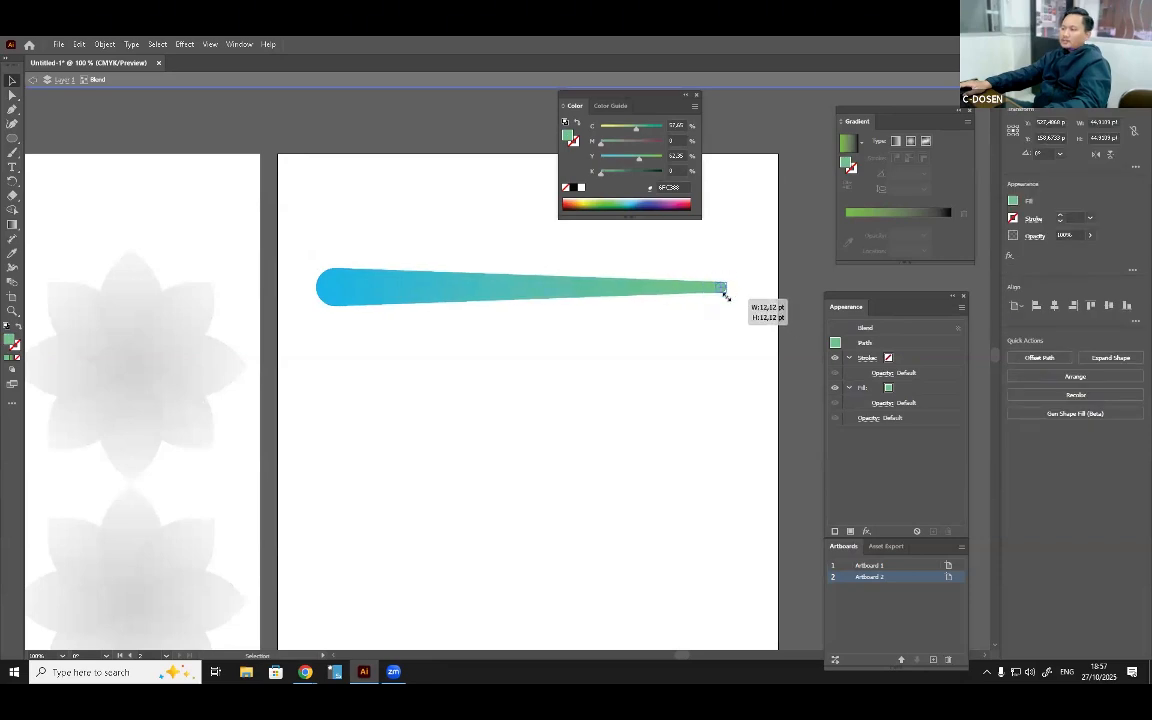
click(356, 272)
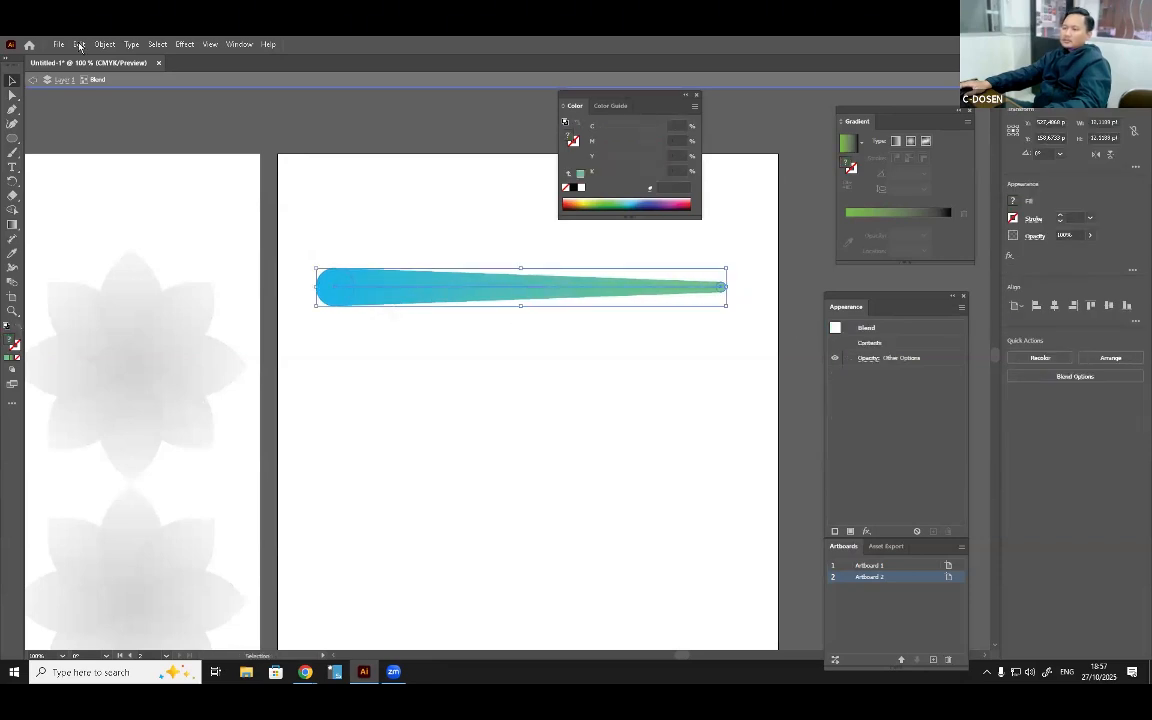
double_click(388, 314)
Set the blue-to-green blend's spacing to Specified Steps with 10 steps.
click(397, 289)
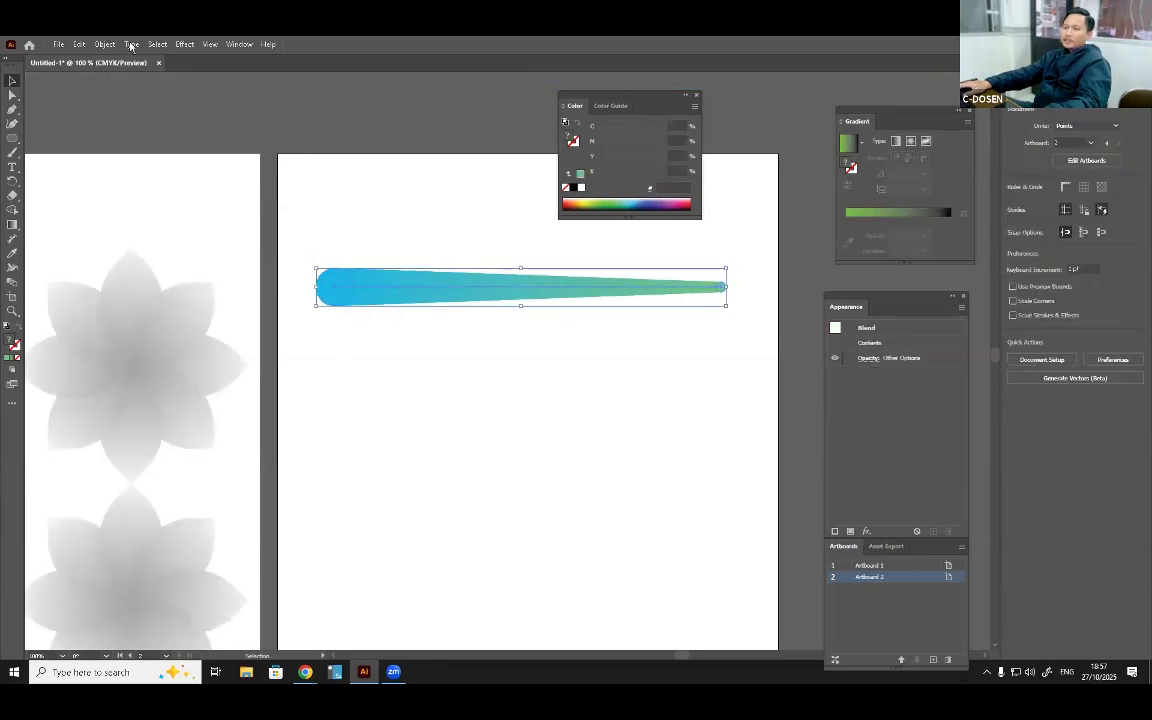
click(104, 44)
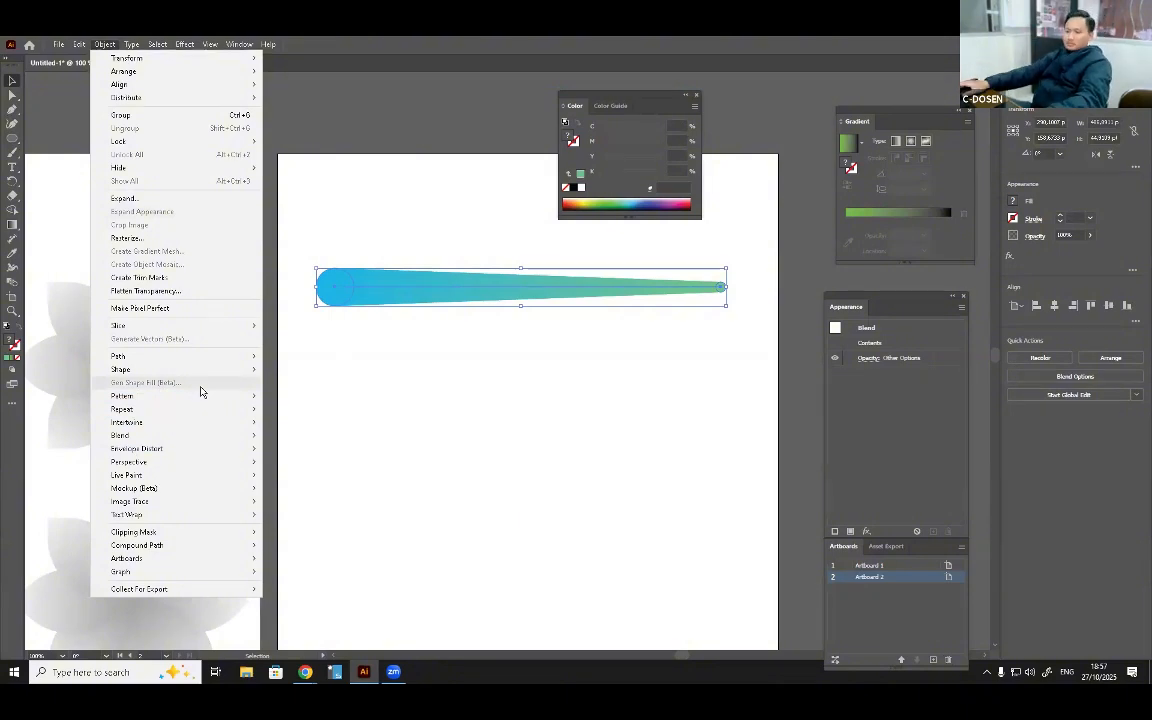
mouse_move(200, 436)
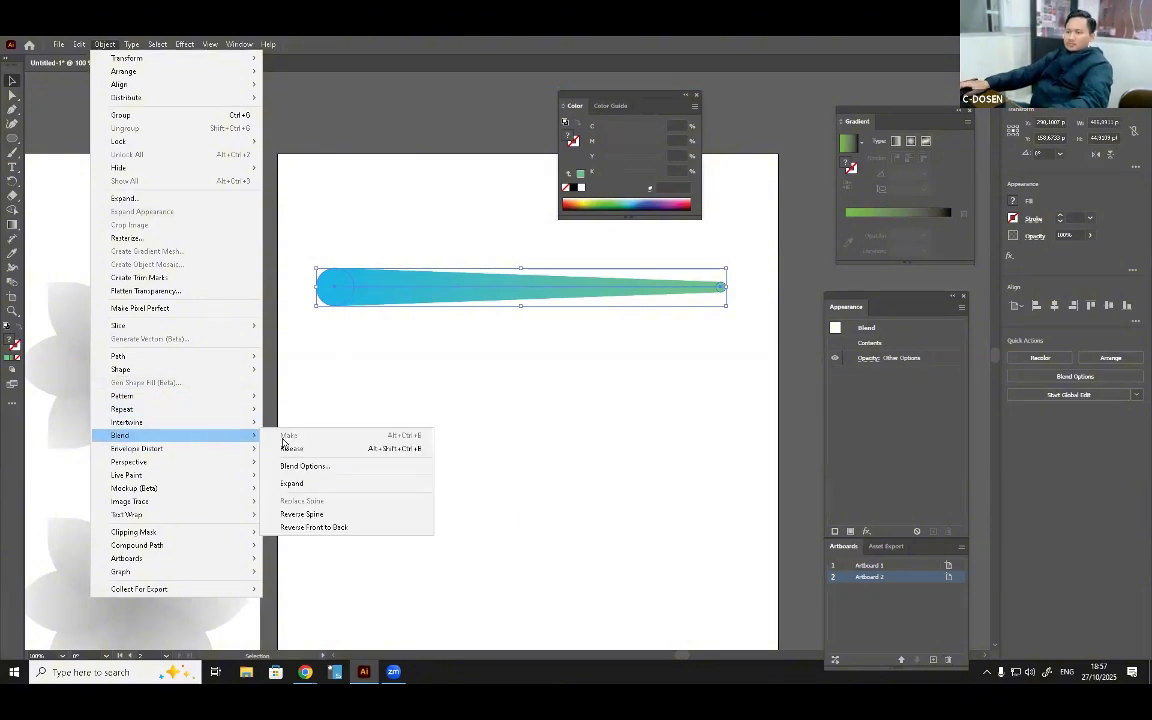
click(357, 467)
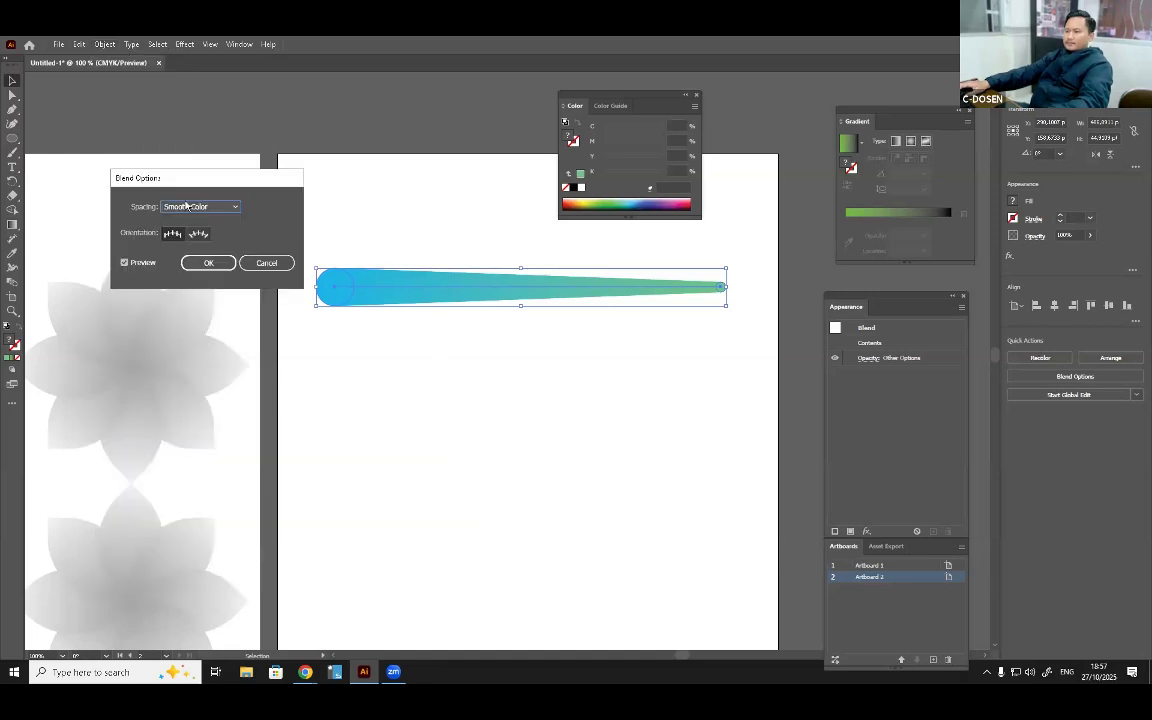
click(190, 207)
click(230, 235)
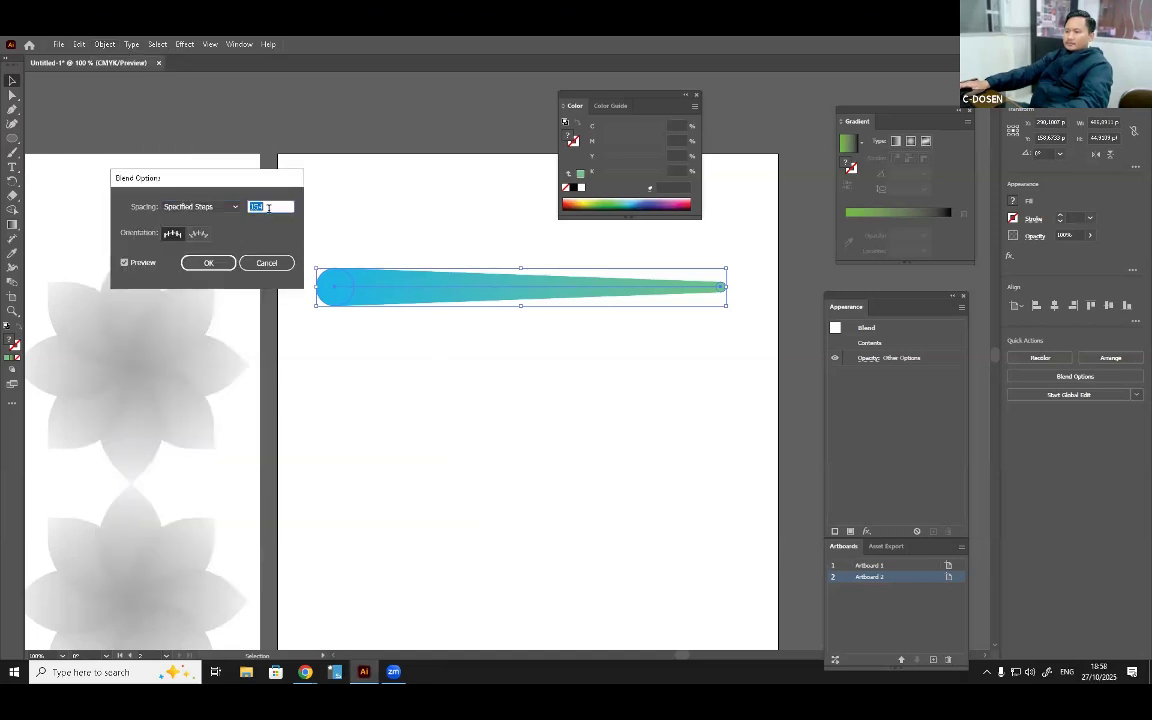
text(10)
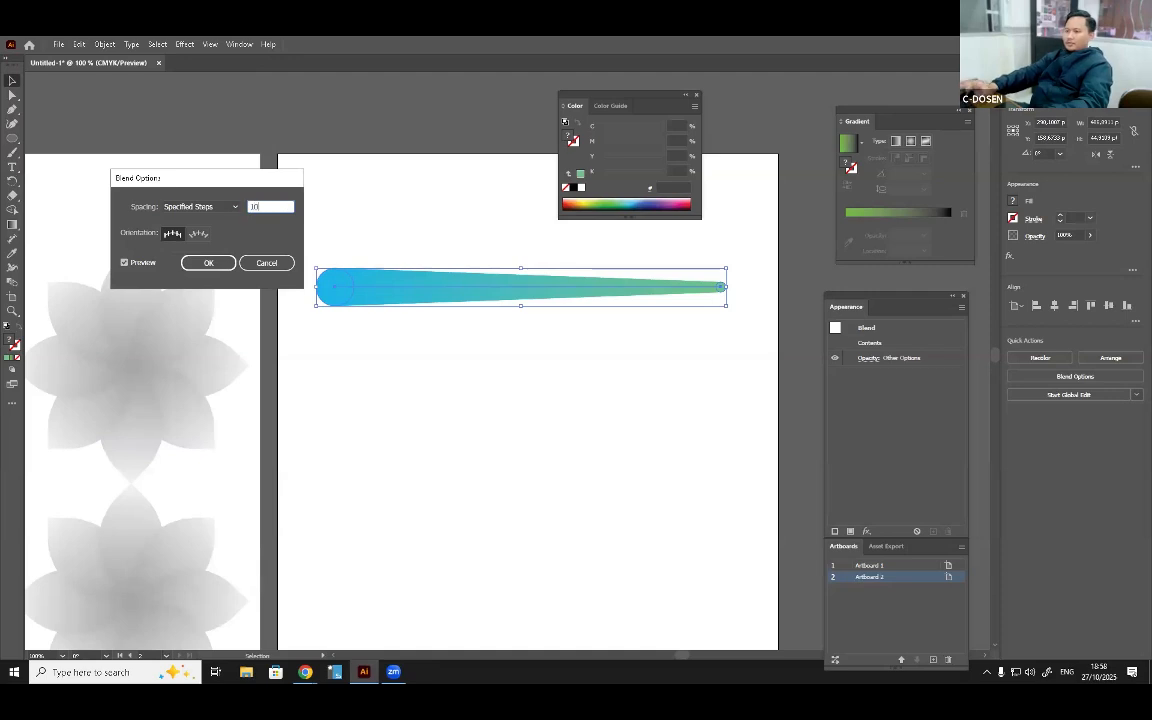
click(127, 263)
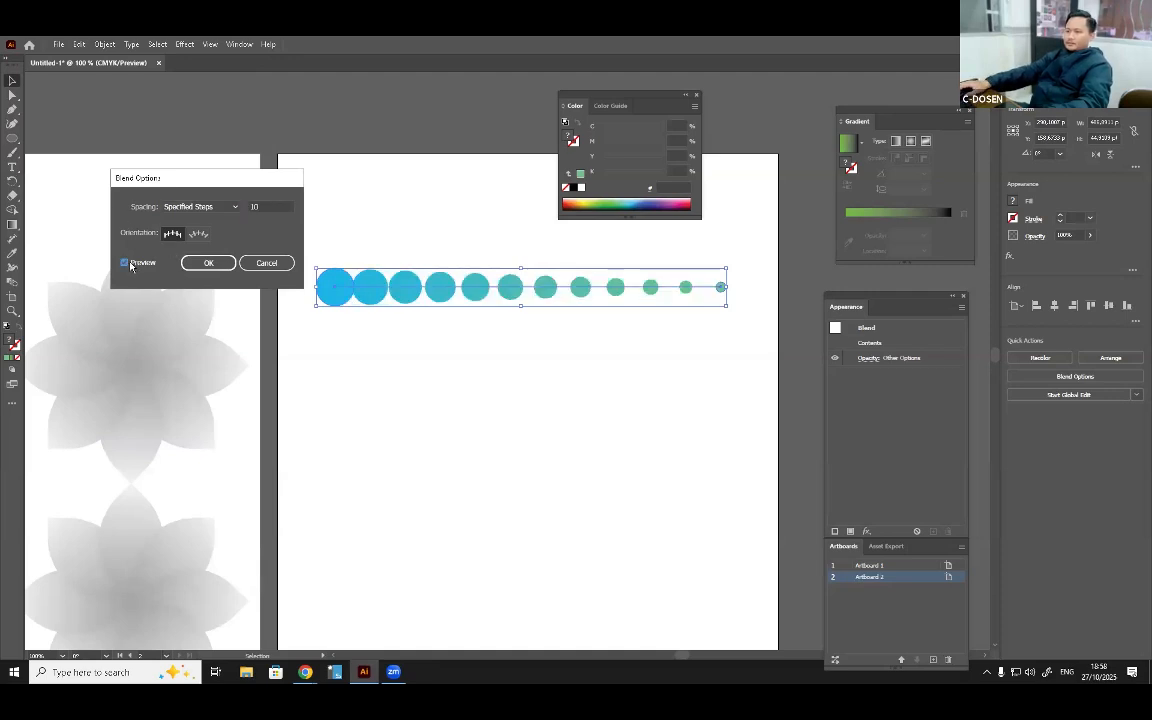
click(208, 262)
Isolate the blend and shrink its blue end circle about its centre to about 32 pt wide.
double_click(338, 302)
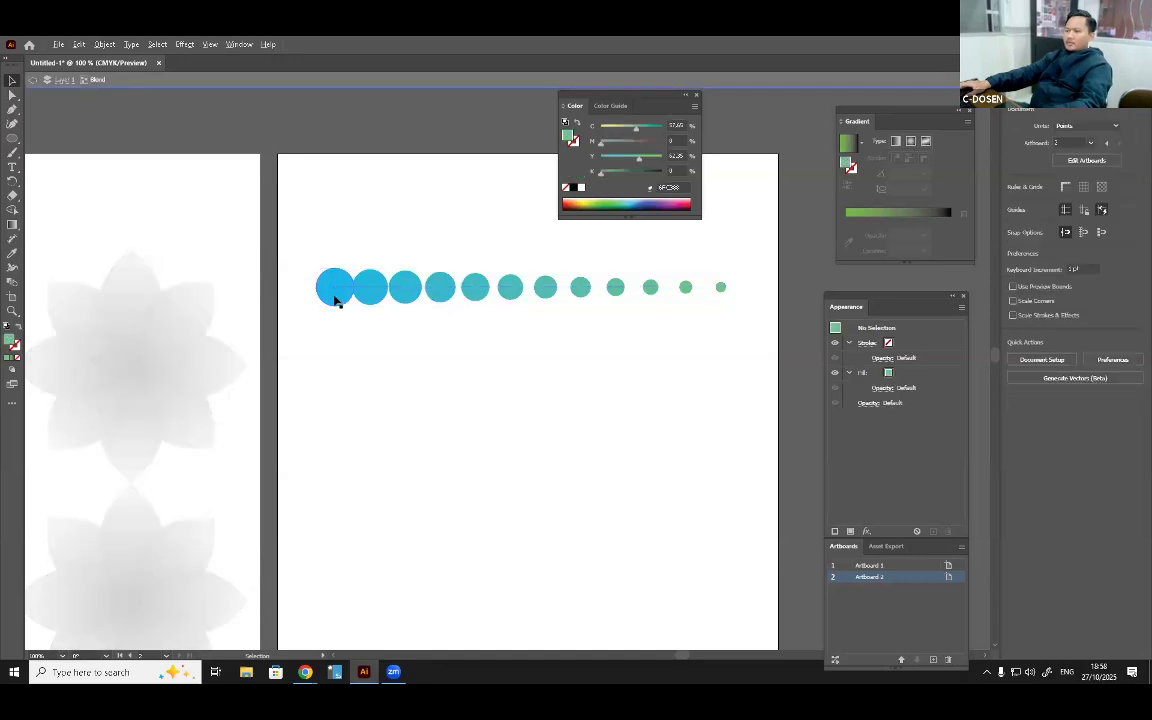
scroll(334, 301, up, 3)
click(334, 301)
drag(409, 338, 385, 331)
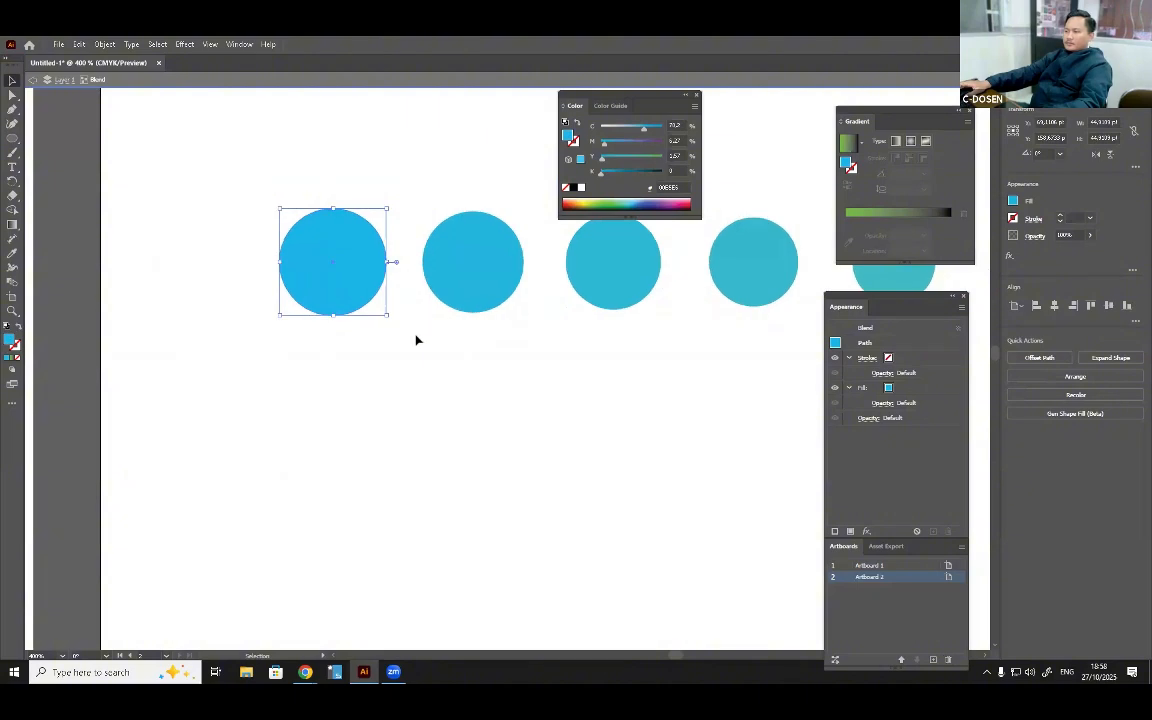
Shrink the blend's green end circle about its centre to about 6 pt wide and leave isolation mode.
scroll(424, 338, down, 5)
scroll(430, 337, up, 1)
scroll(448, 345, down, 1)
scroll(638, 323, up, 2)
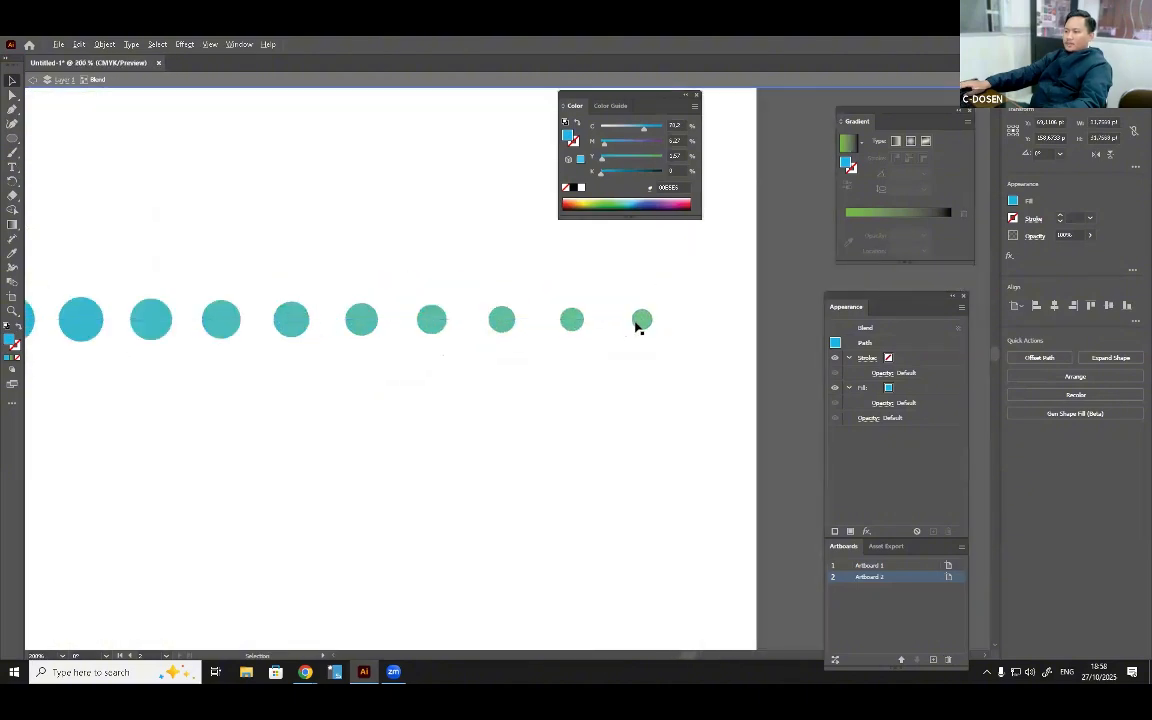
scroll(645, 326, up, 2)
click(648, 328)
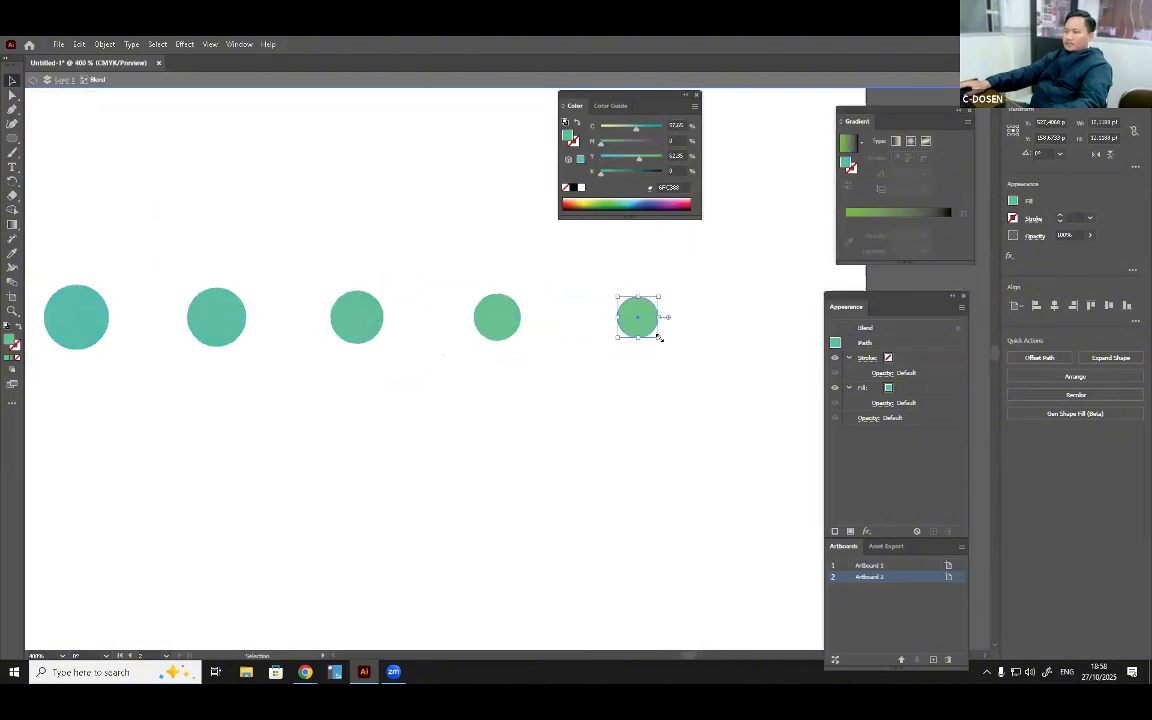
drag(659, 338, 648, 327)
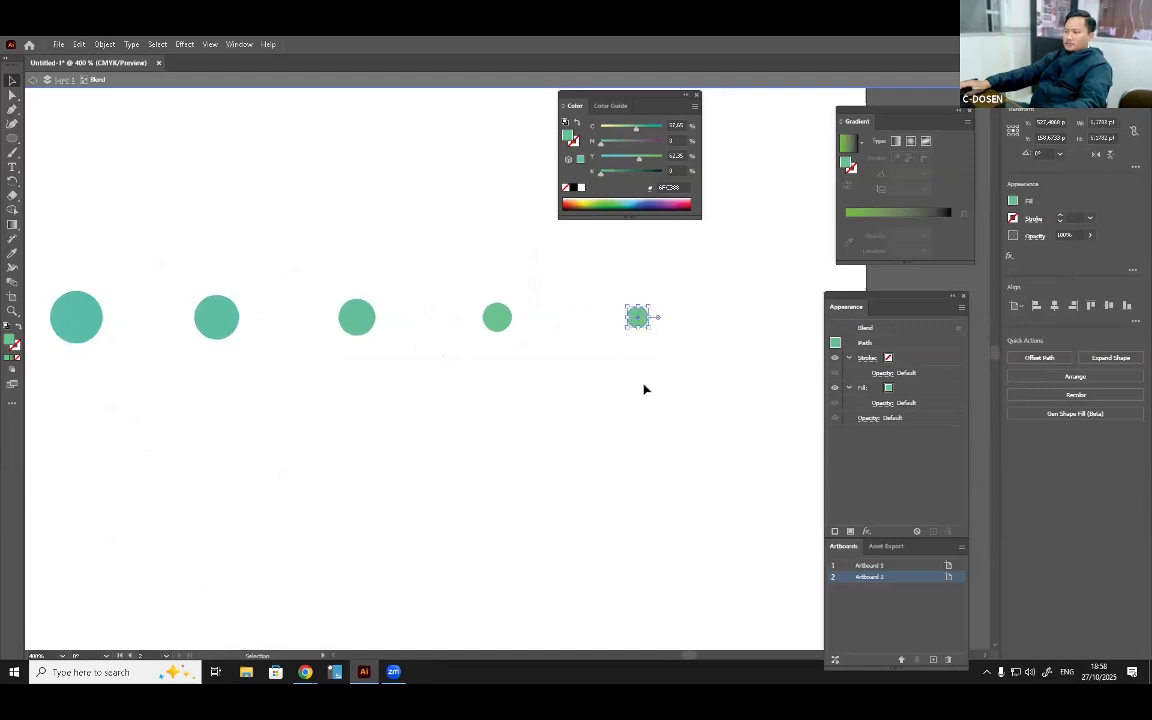
scroll(644, 389, down, 4)
click(406, 375)
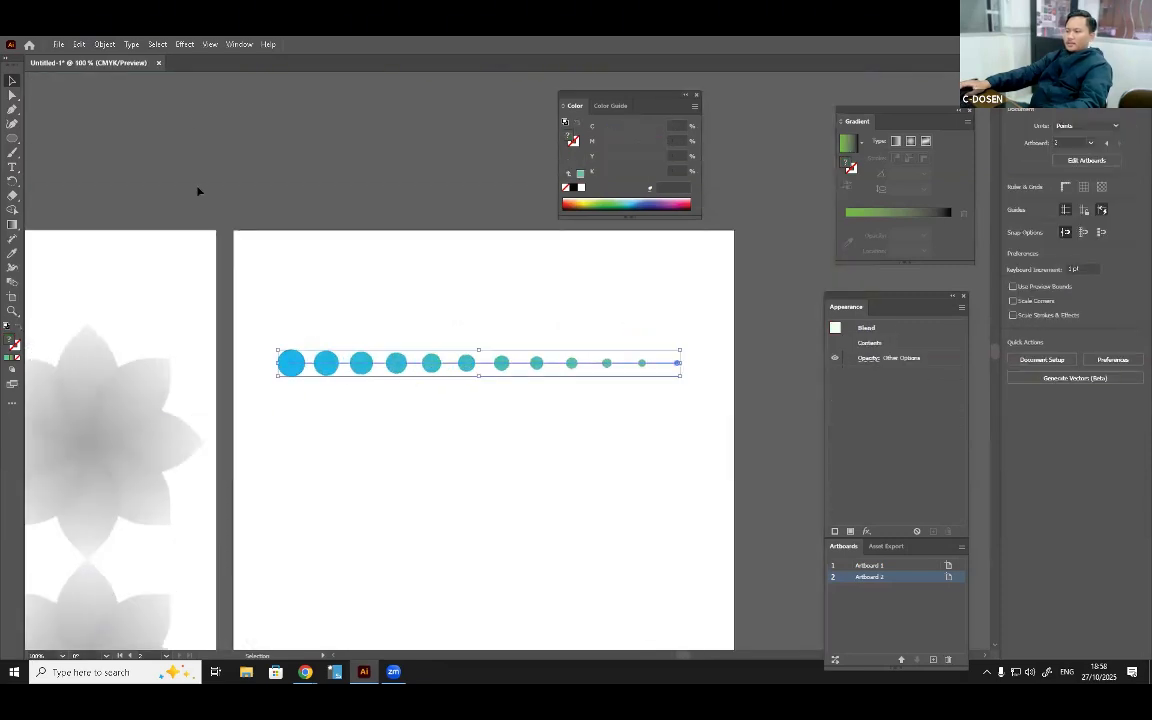
Isolate the blend, recolour its small green end circle to pink EE4297, and leave isolation mode.
scroll(643, 366, up, 3)
scroll(643, 366, down, 3)
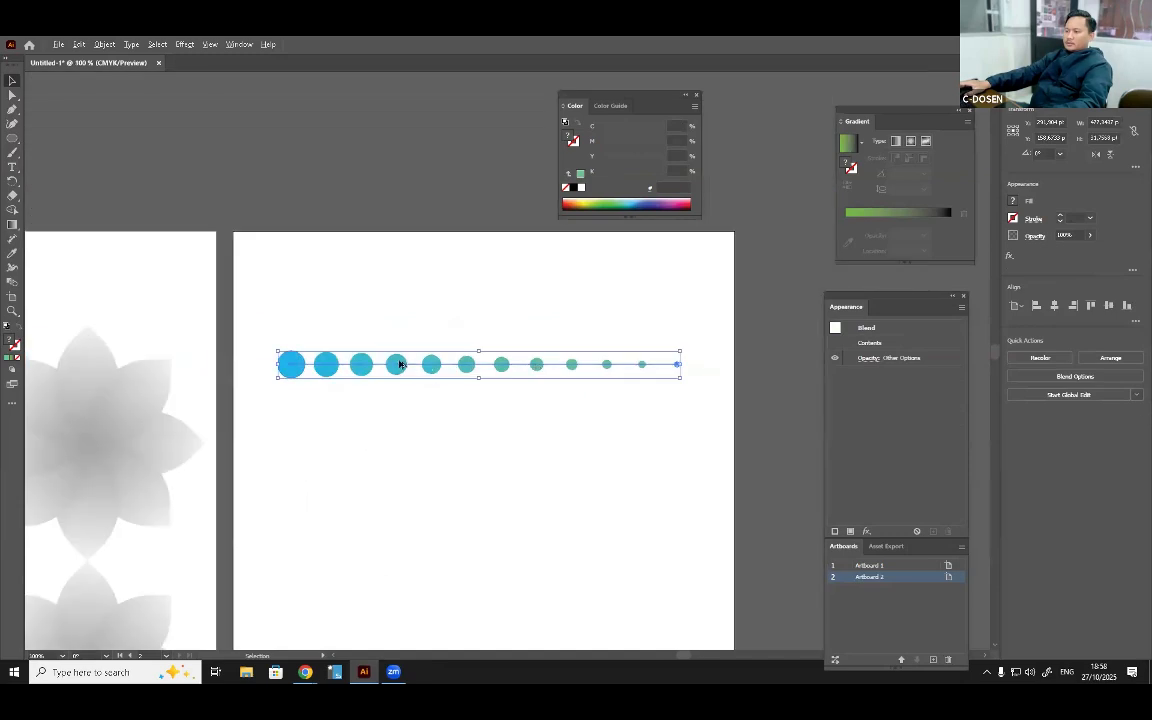
scroll(401, 363, up, 2)
scroll(604, 382, down, 4)
scroll(666, 385, up, 5)
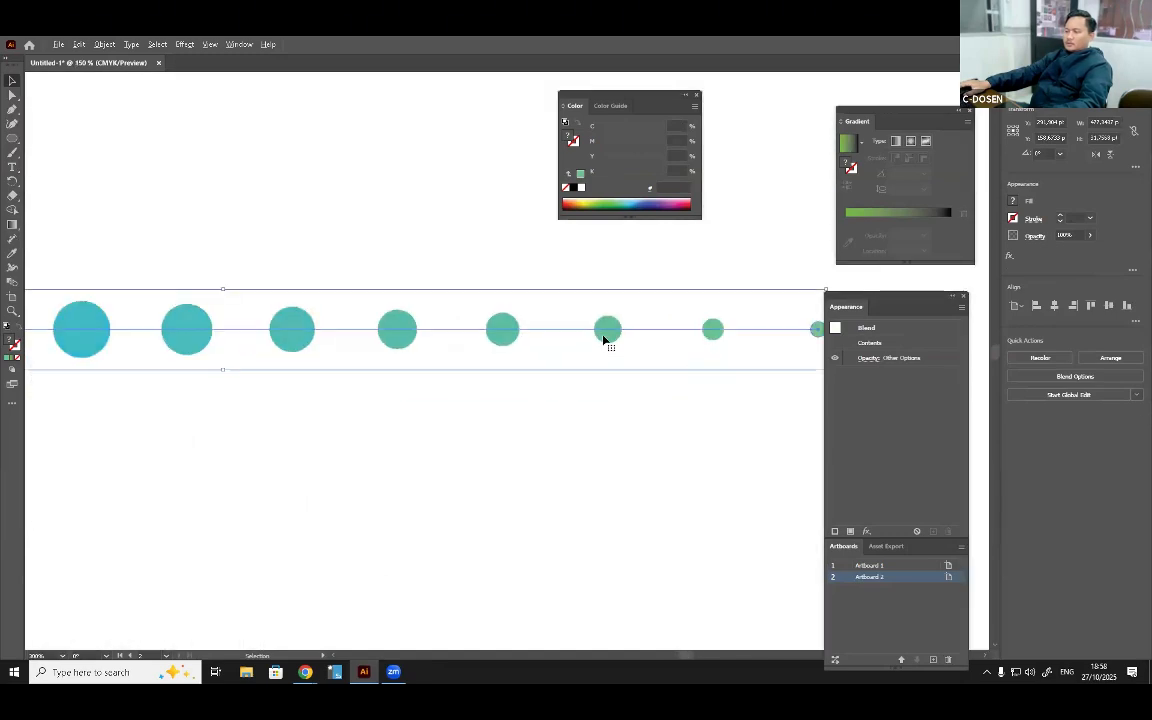
double_click(604, 340)
scroll(501, 316, down, 3)
scroll(325, 310, up, 1)
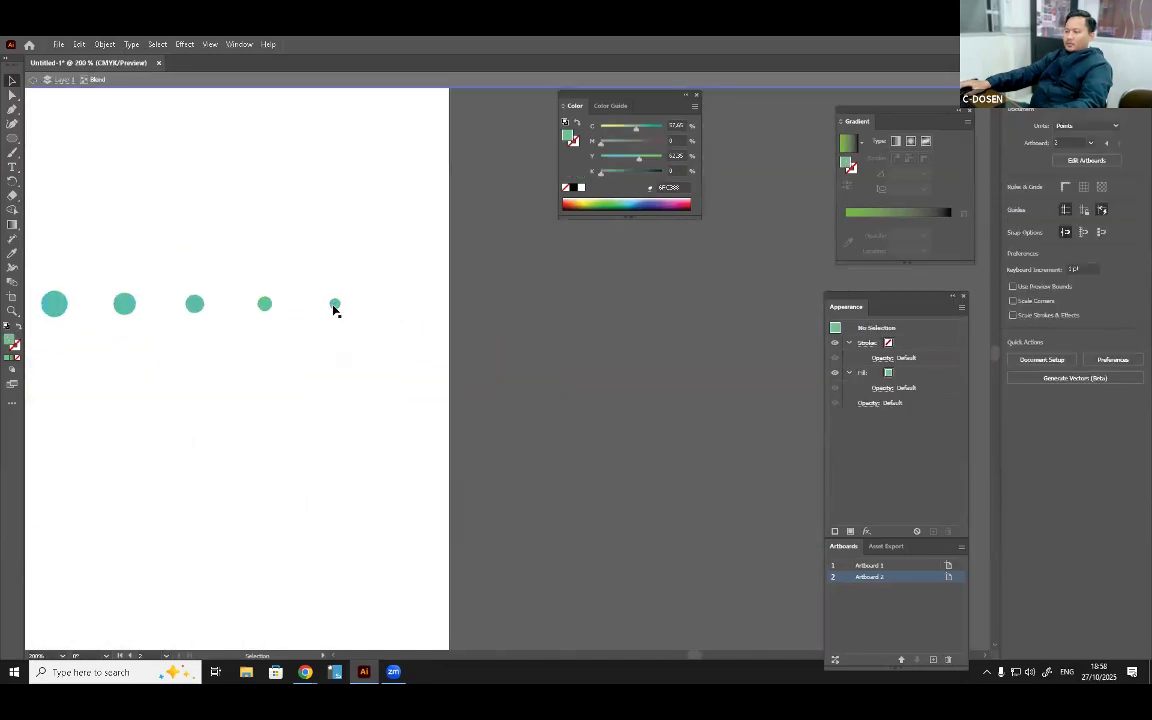
click(335, 306)
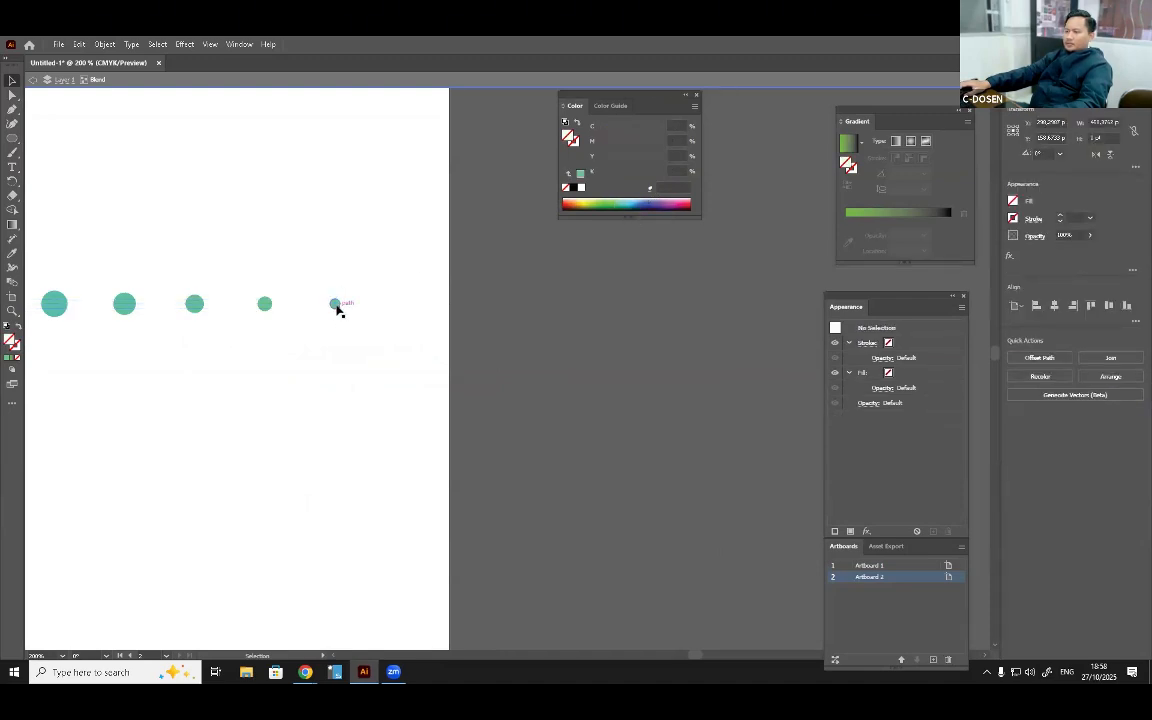
click(336, 304)
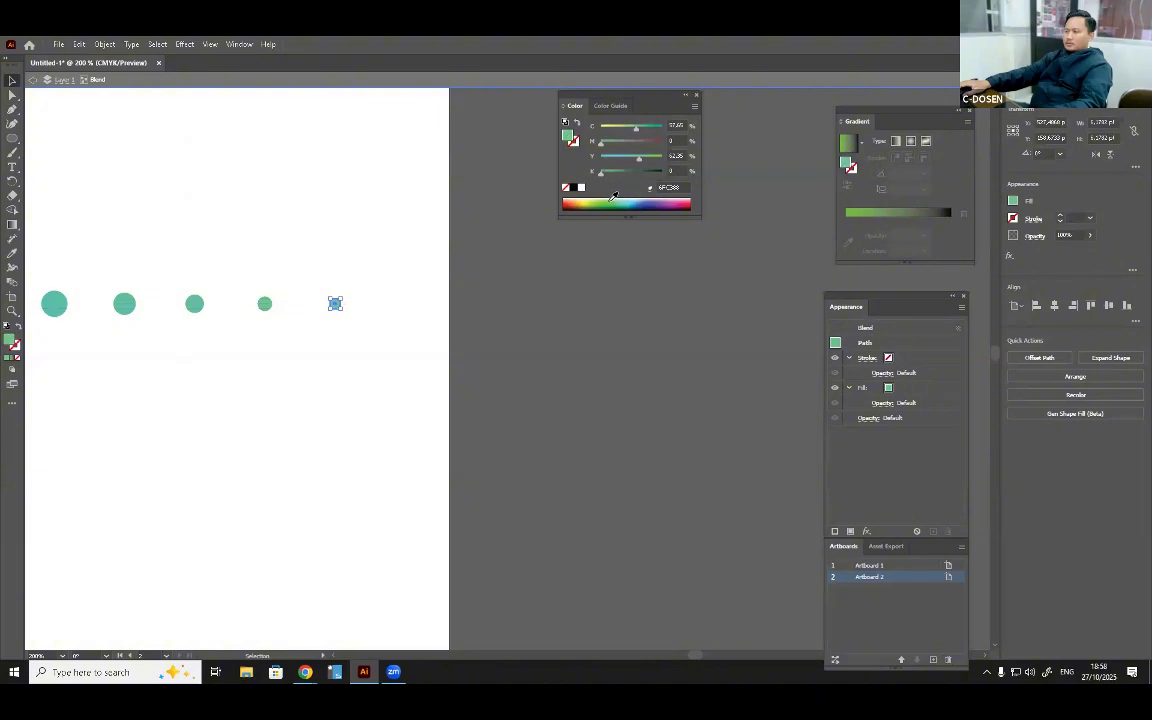
click(679, 202)
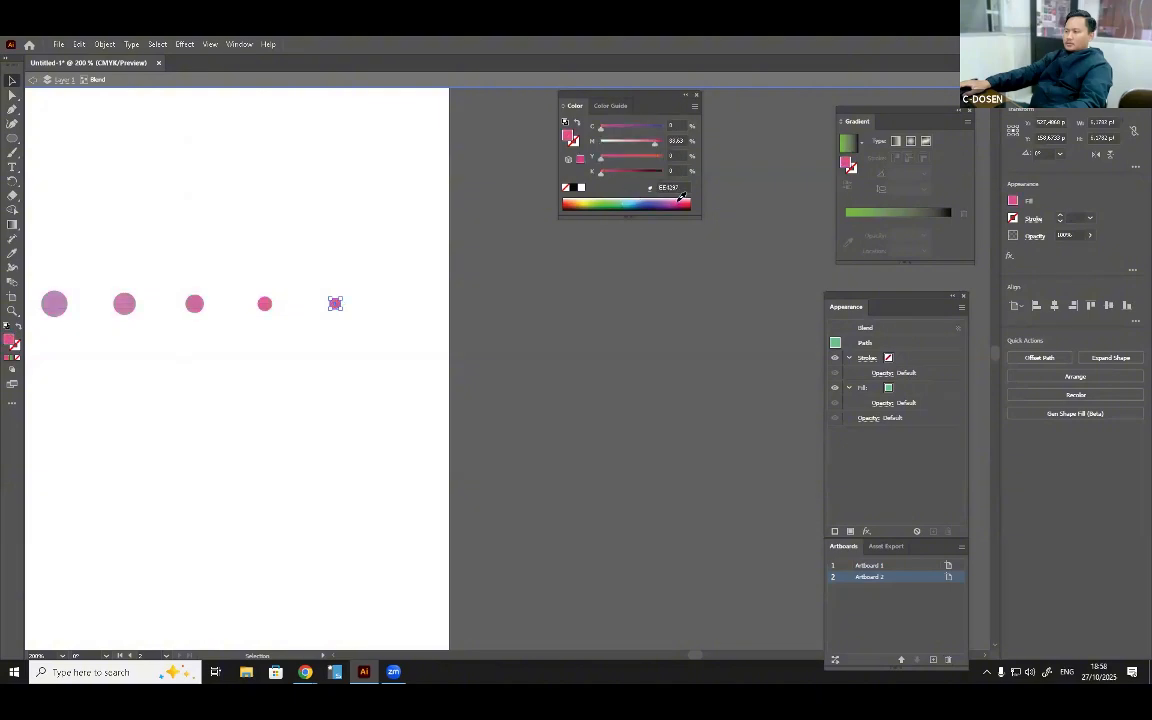
scroll(432, 321, down, 3)
scroll(368, 321, up, 1)
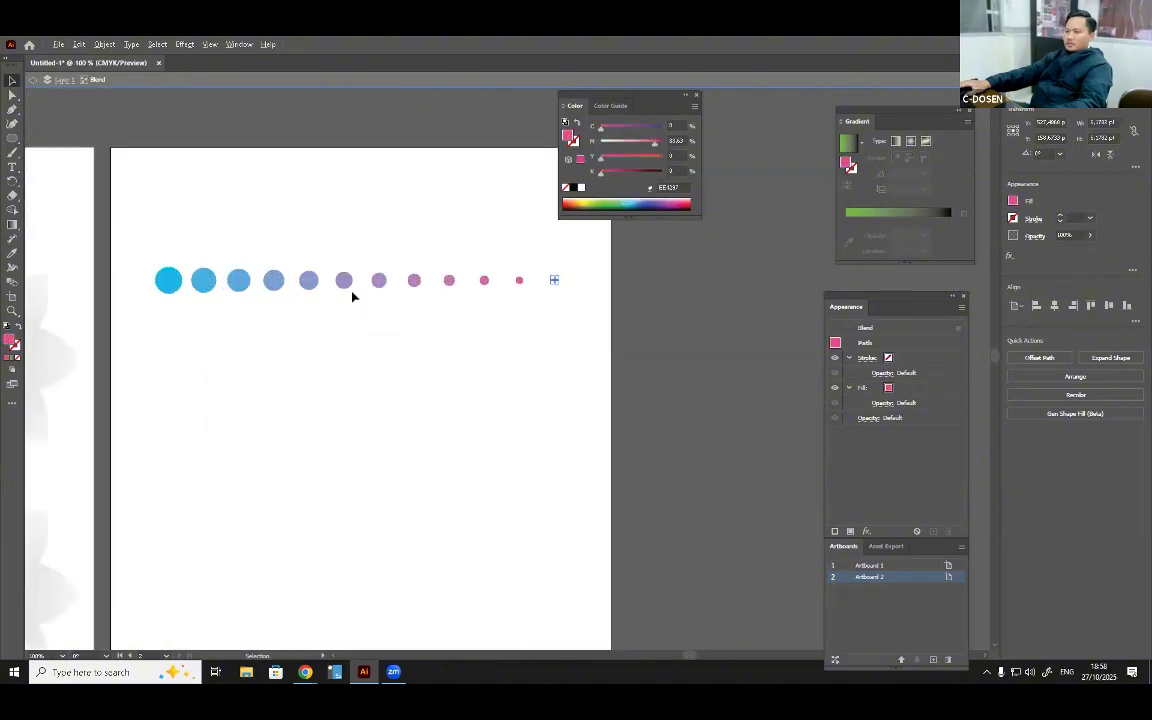
click(149, 200)
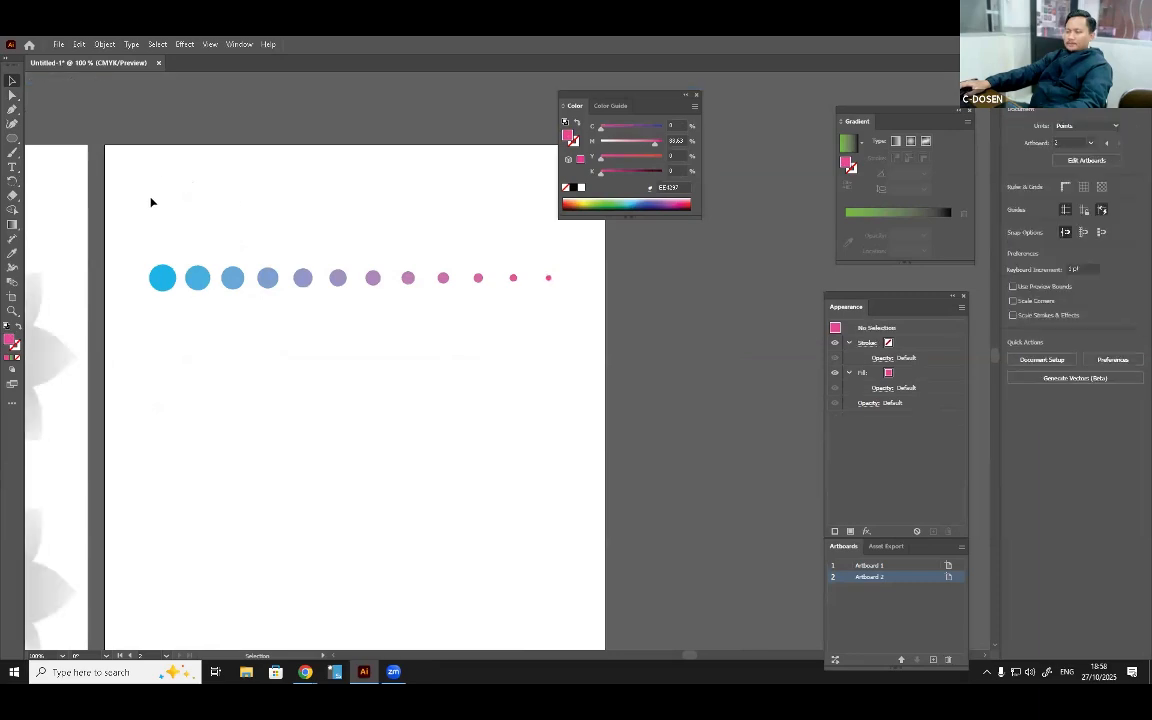
Raise the blend's specified steps to 14 in its Blend Options, then deselect it.
drag(197, 210, 310, 300)
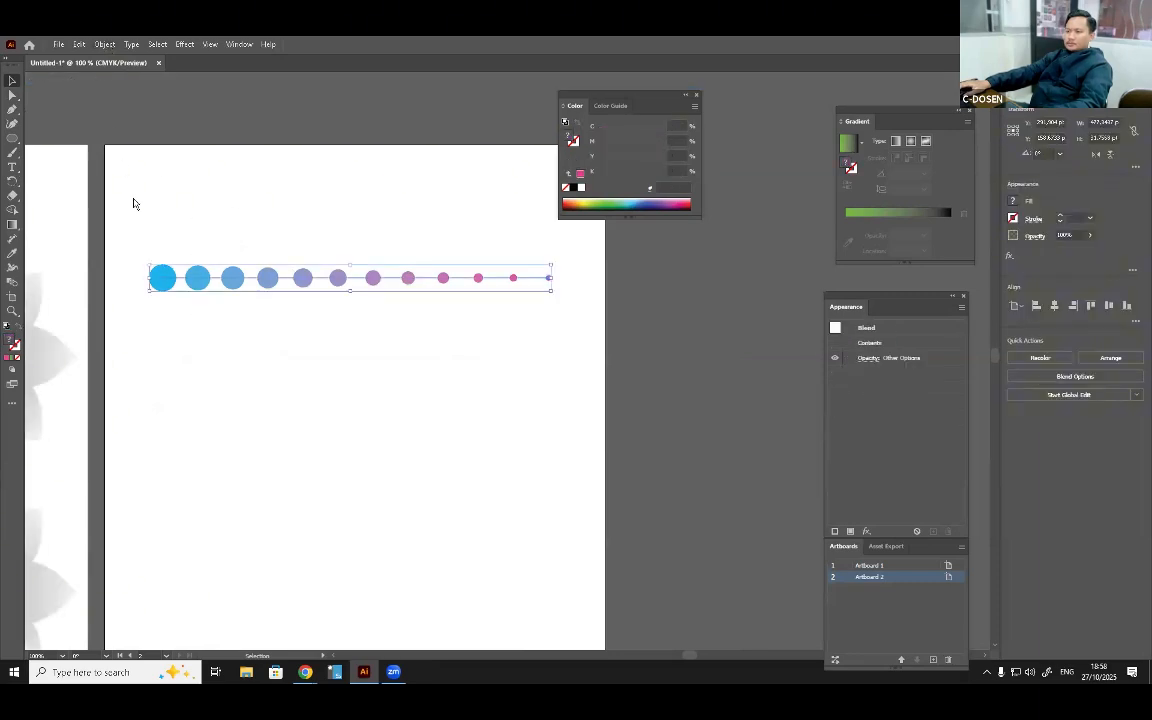
click(104, 44)
mouse_move(240, 435)
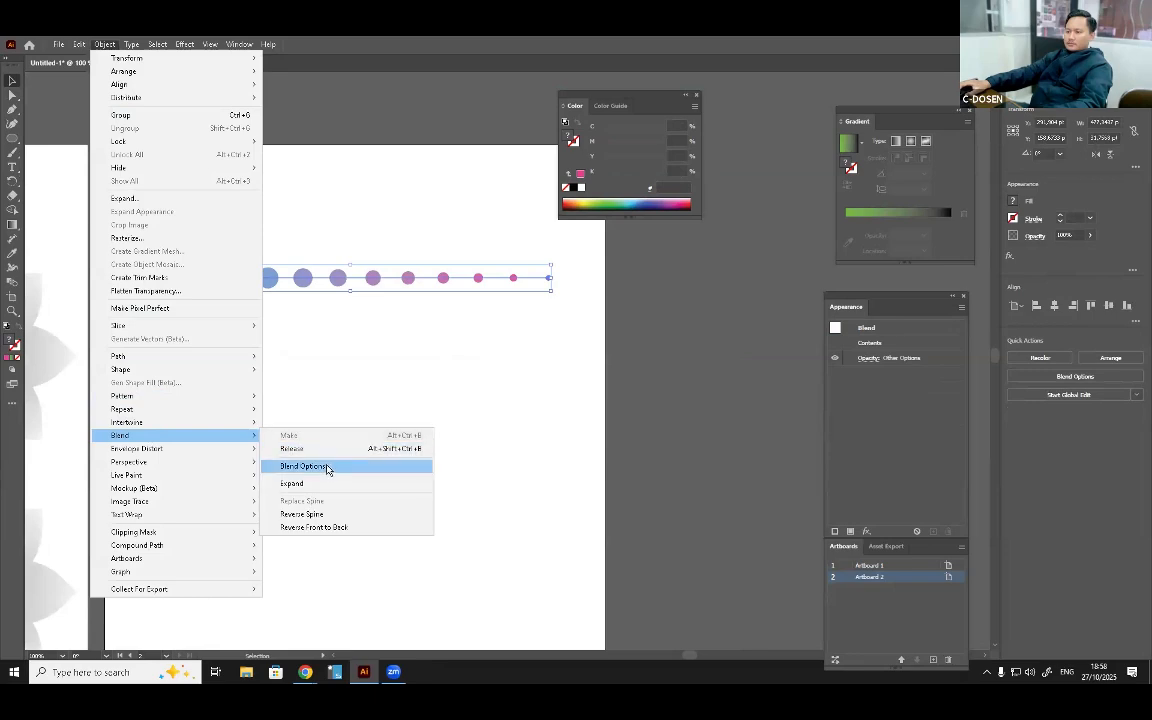
click(327, 468)
drag(226, 184, 340, 370)
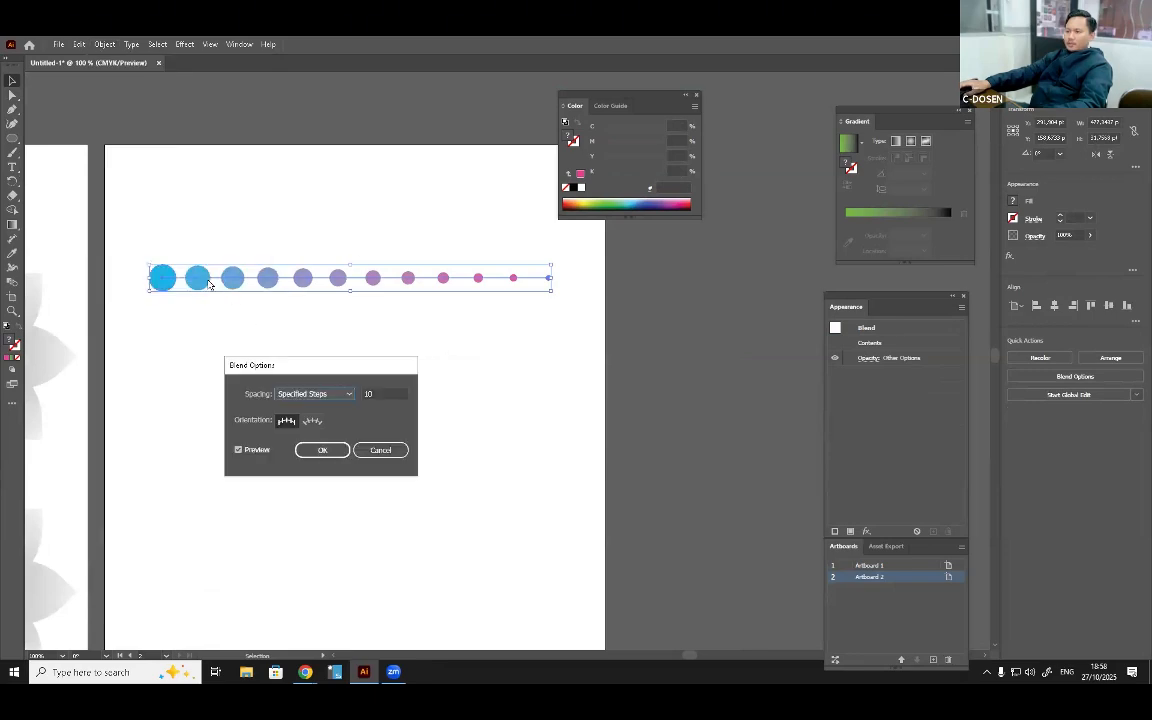
click(386, 393)
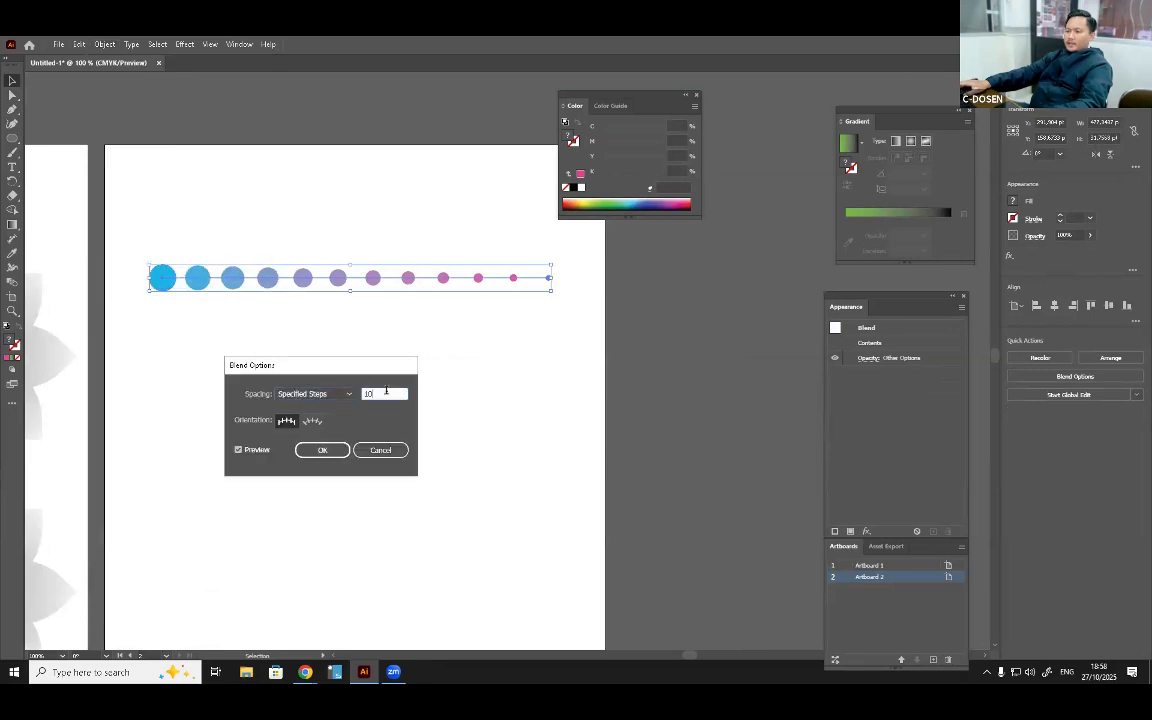
key(Up)
key(Up)
key(Up)
key(Up)
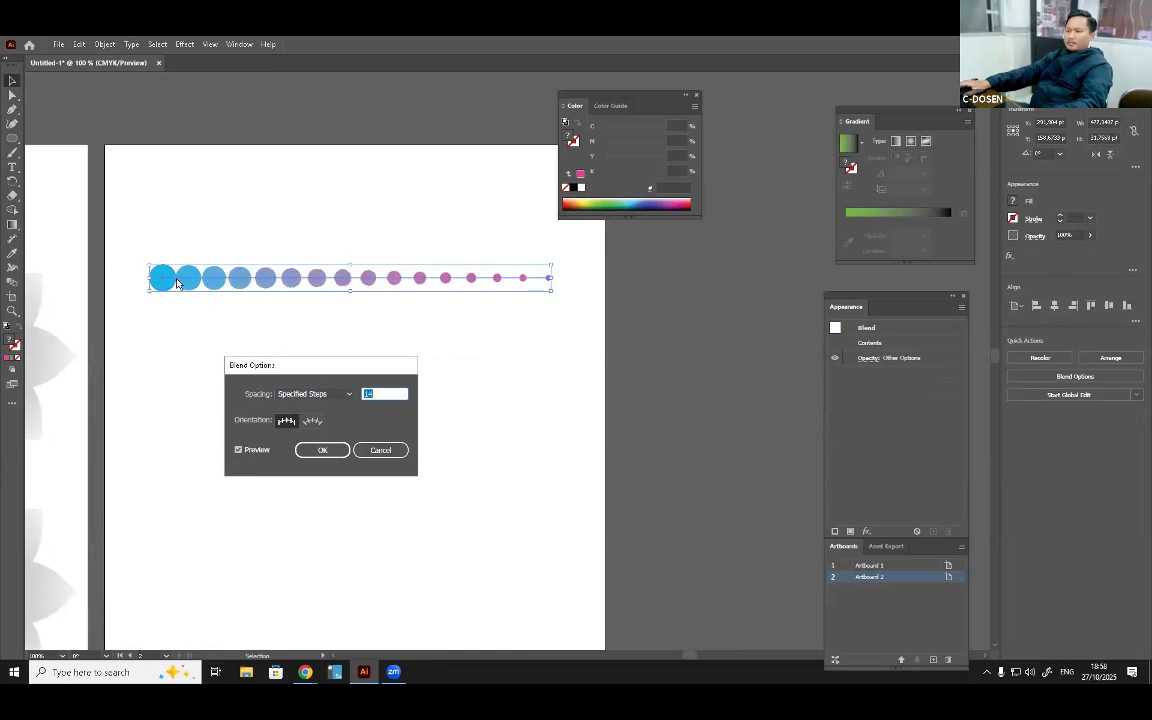
click(321, 451)
scroll(388, 380, down, 2)
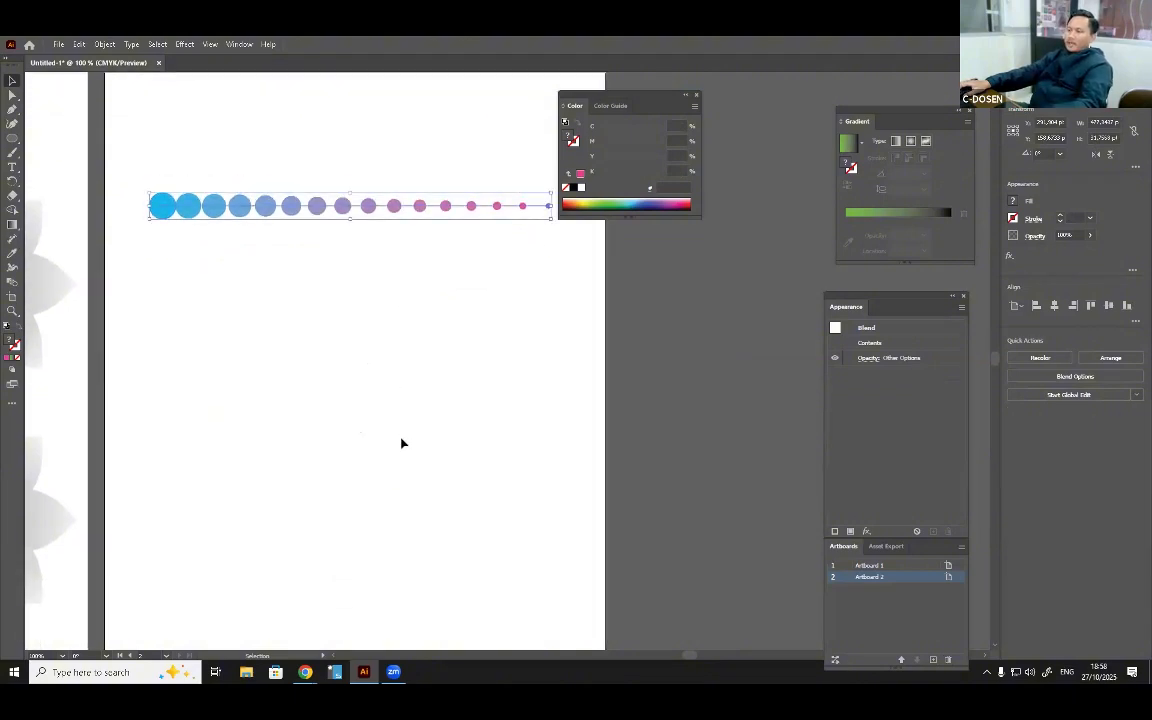
click(210, 361)
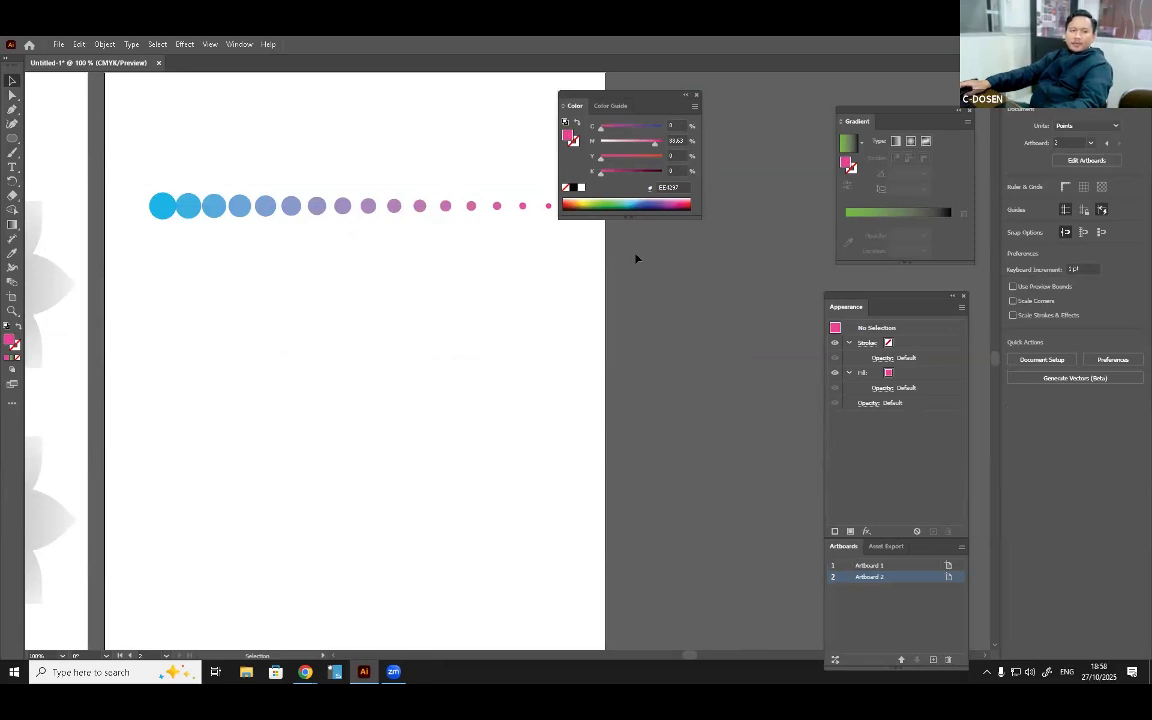
Draw a circle about 335 pt in diameter below the blend and swap its fill and stroke, leaving only a pink outline.
click(13, 139)
drag(213, 301, 495, 583)
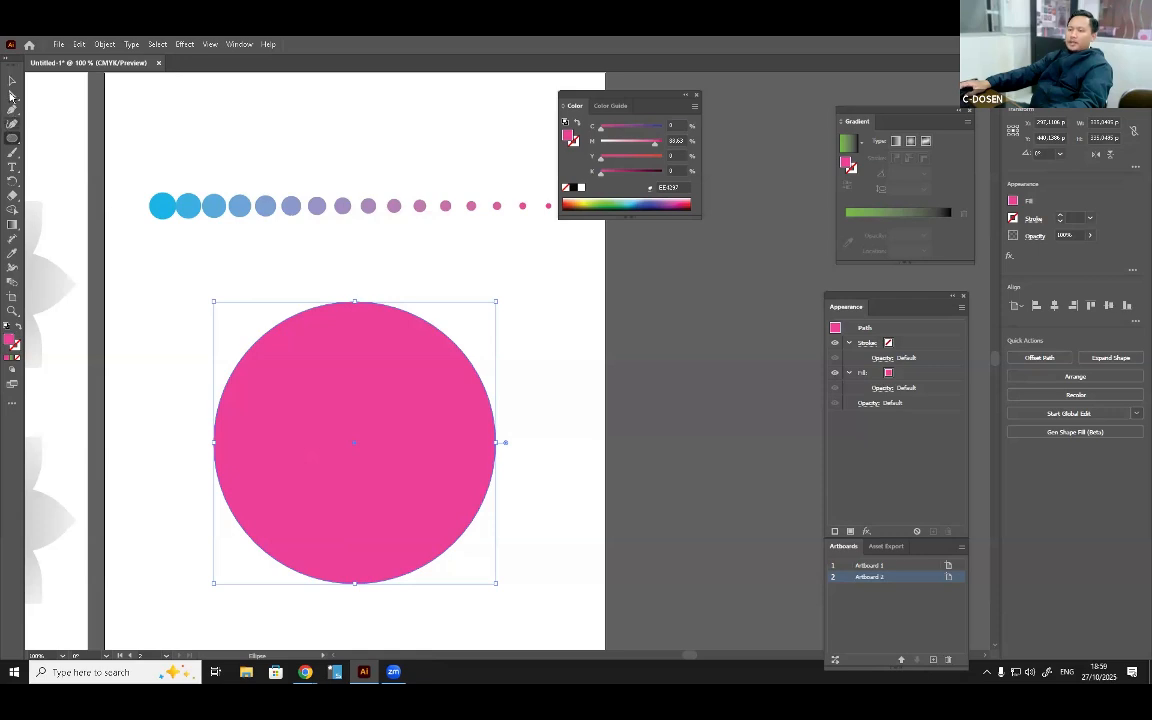
click(18, 328)
key(v)
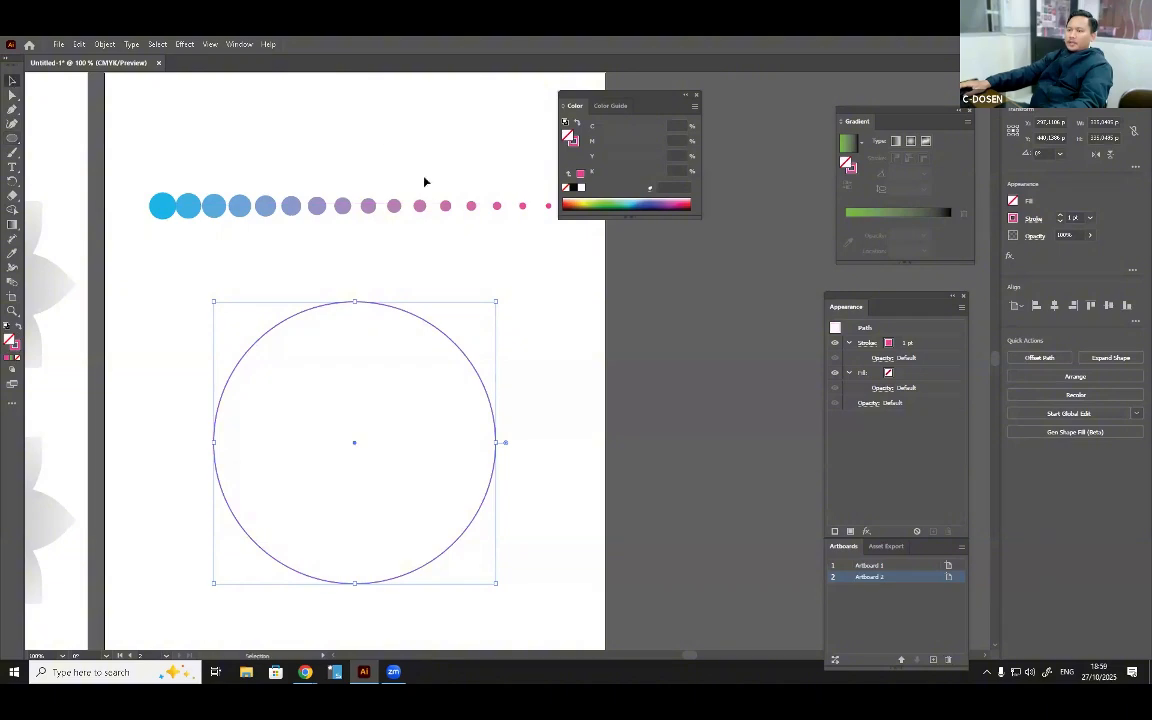
Replace the blend's spine with the circle outline and move the circular blend up the artboard.
drag(430, 145, 285, 399)
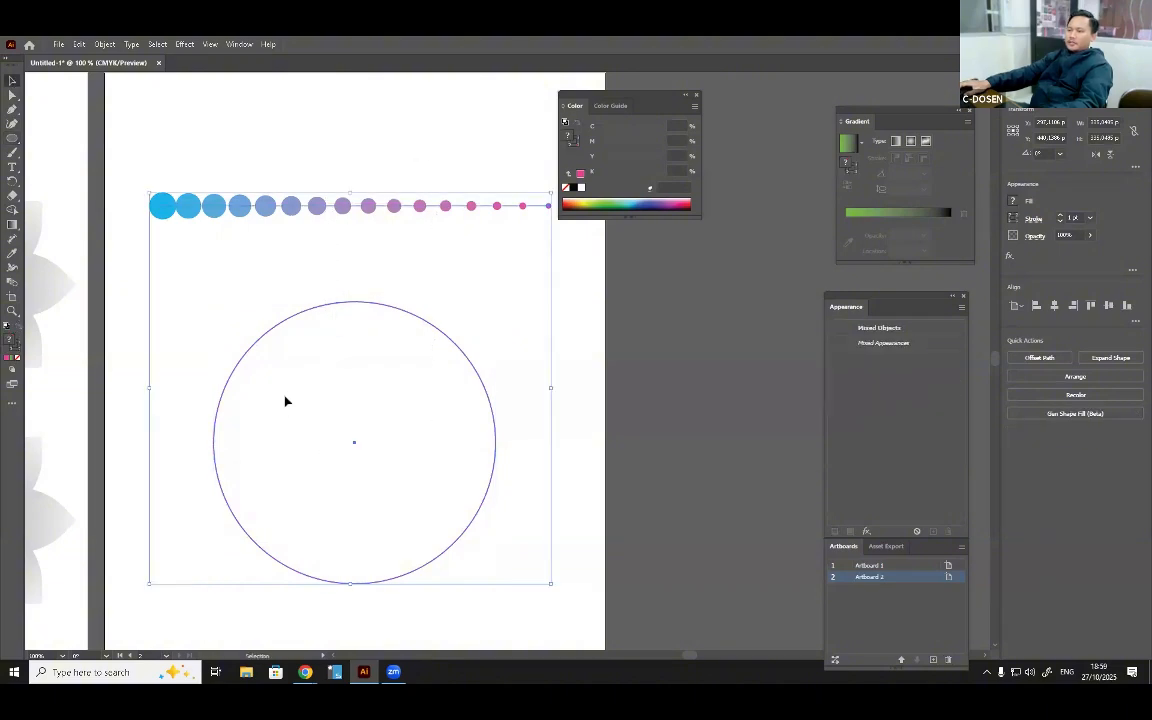
click(104, 44)
mouse_move(172, 440)
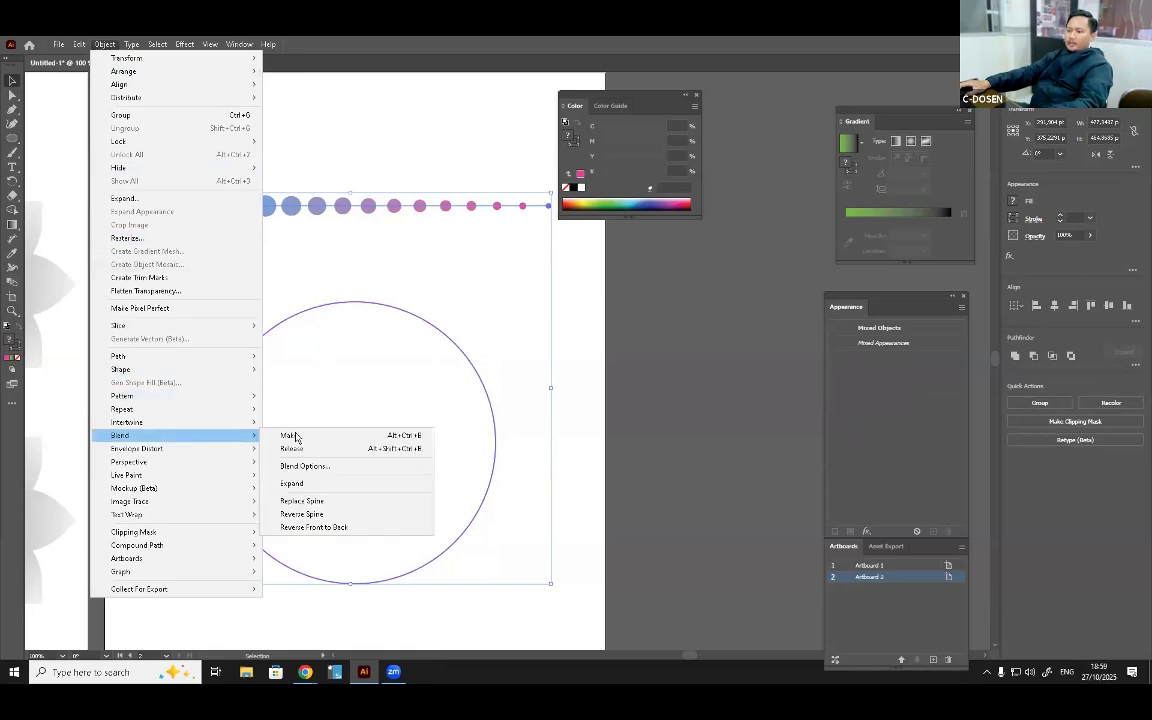
click(324, 503)
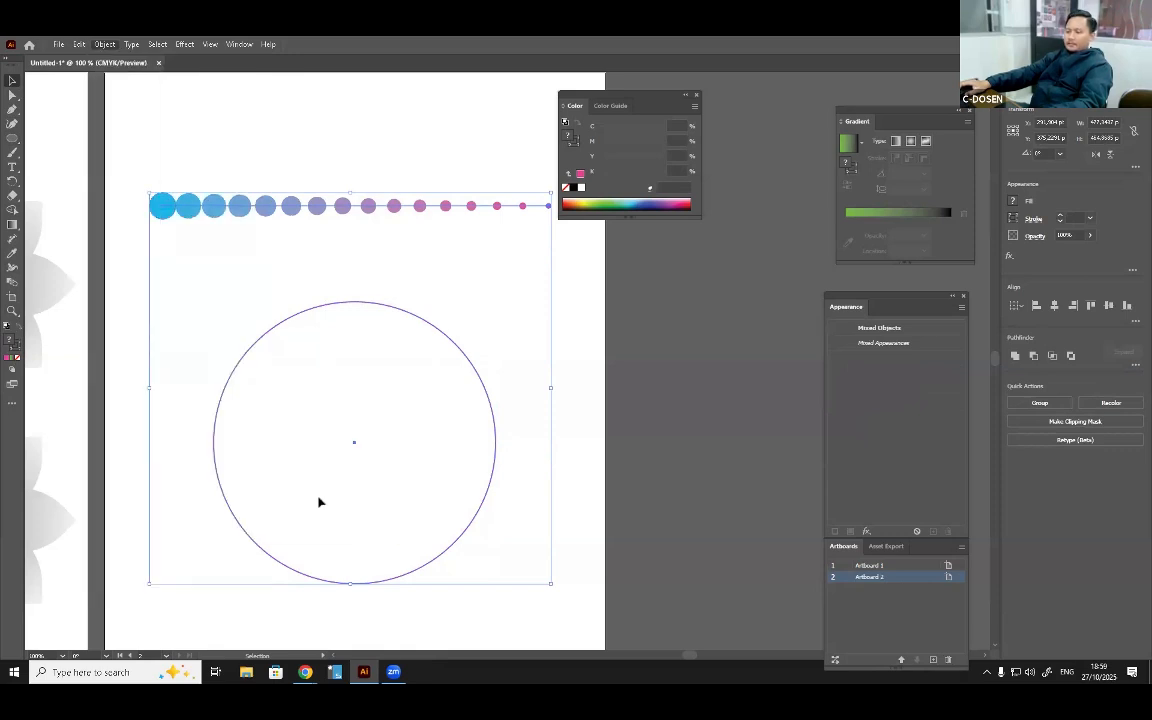
click(378, 283)
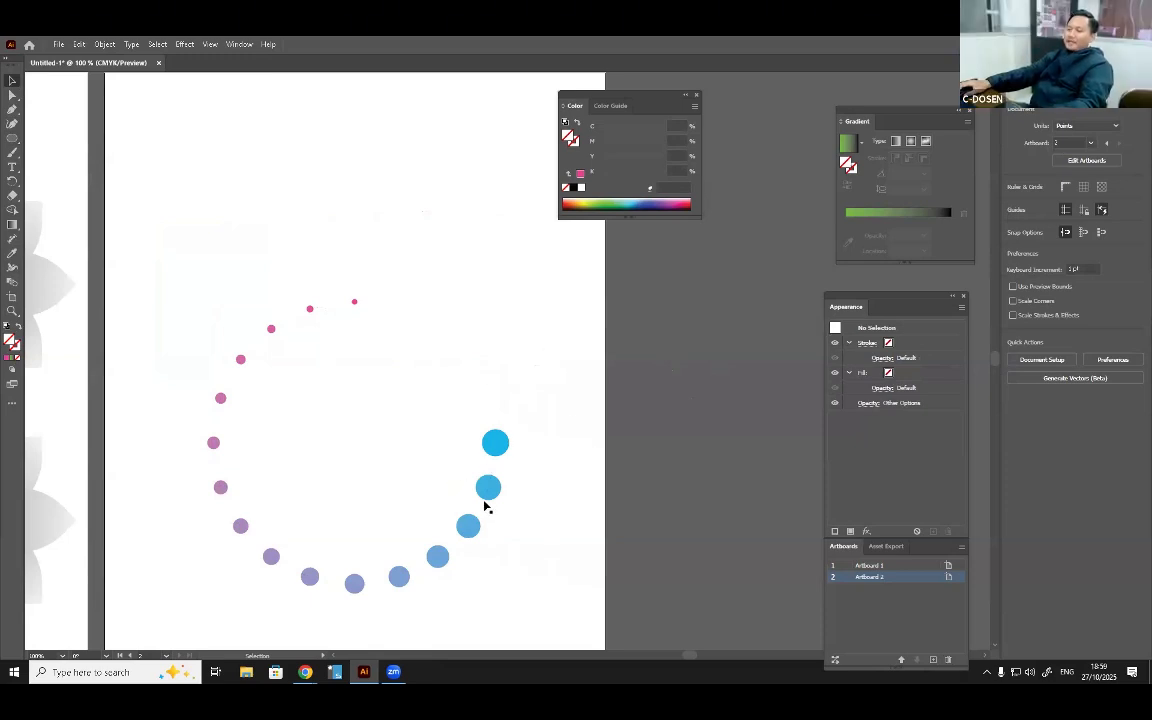
drag(482, 502, 470, 384)
click(548, 496)
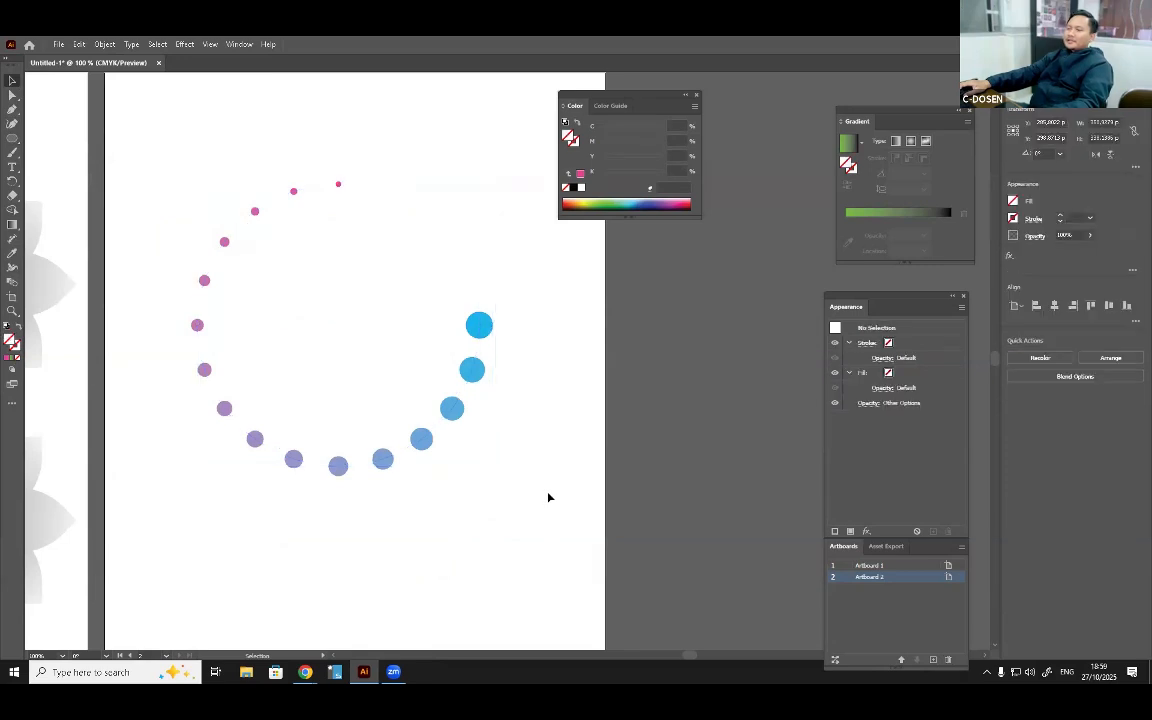
drag(363, 293, 391, 375)
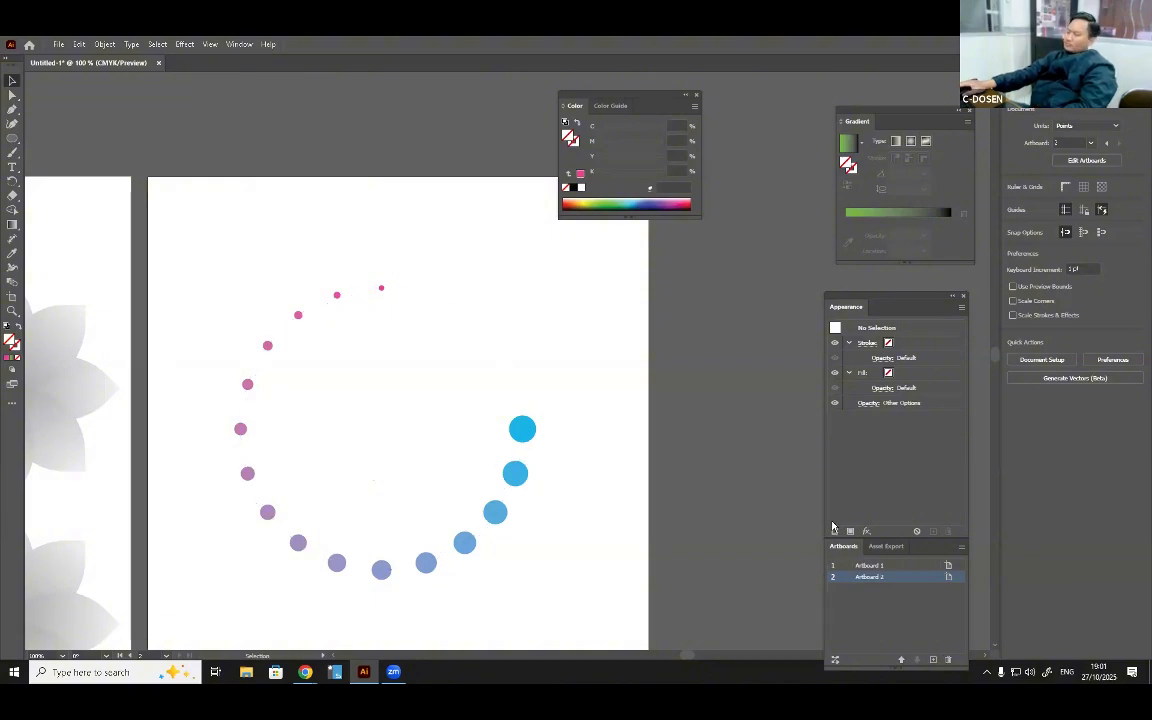
Undo the circular blend's move and the spine replacement, back to the straight blend and separate circle.
drag(594, 296, 339, 548)
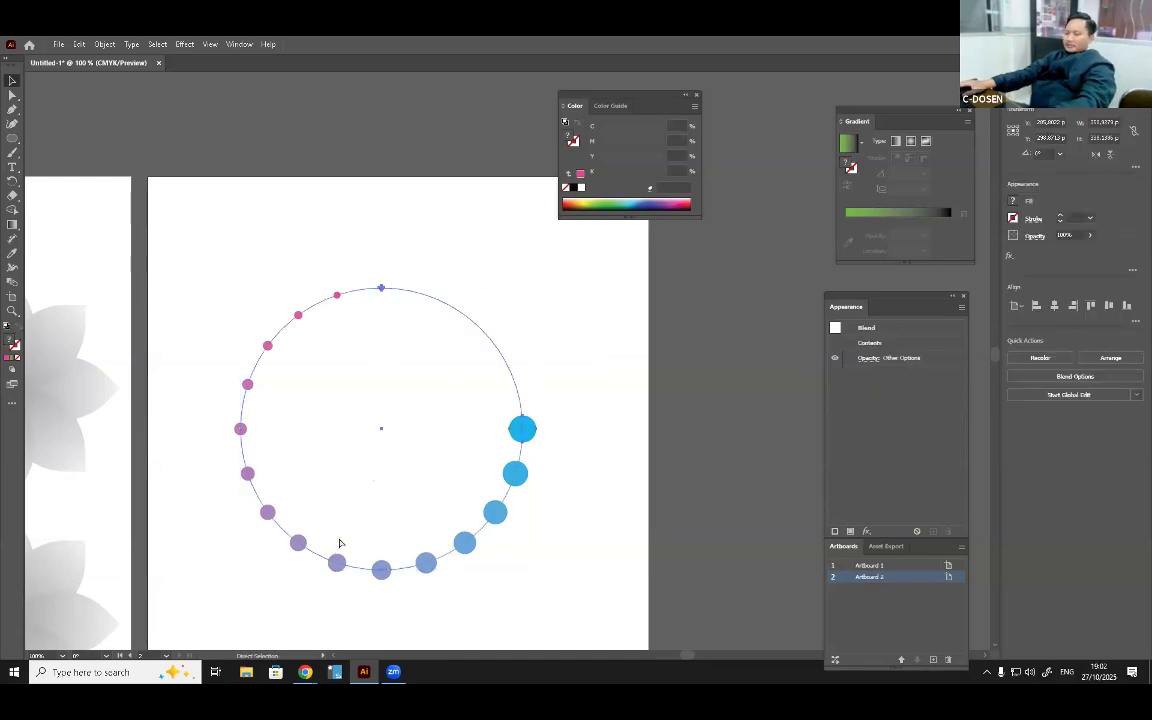
key(ctrl+z)
click(655, 452)
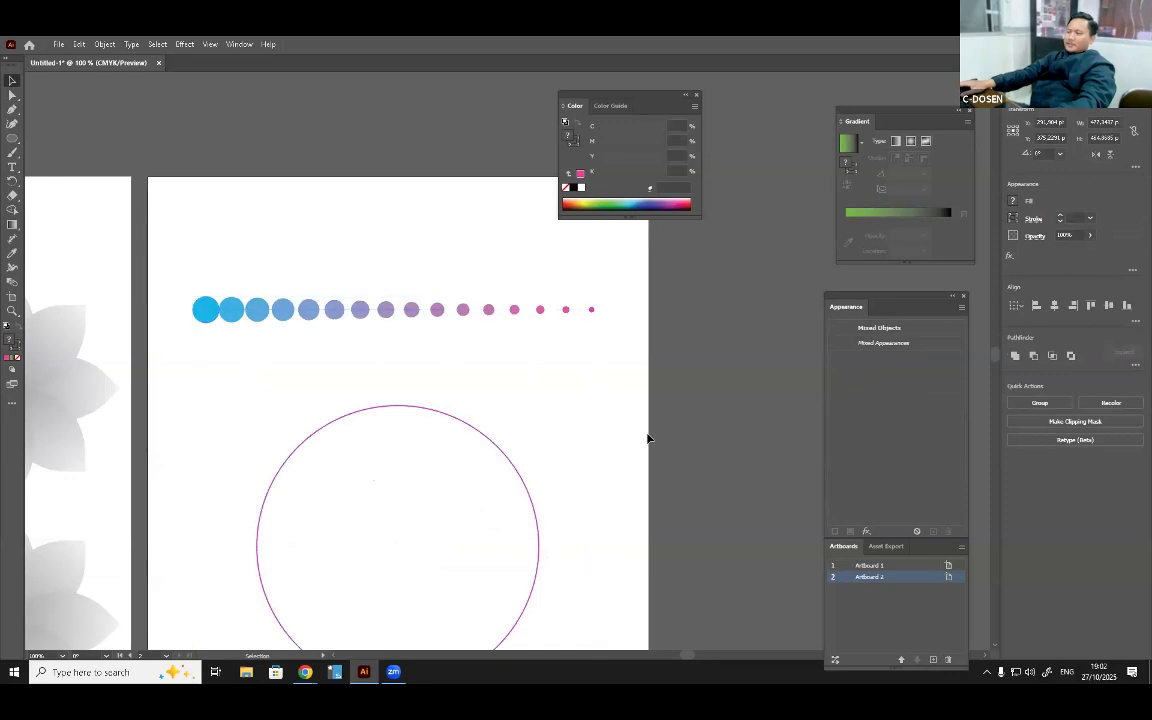
Cut the circle's path at its bottom anchor and delete everything except the upper-right quarter arc.
scroll(600, 440, down, 2)
click(540, 443)
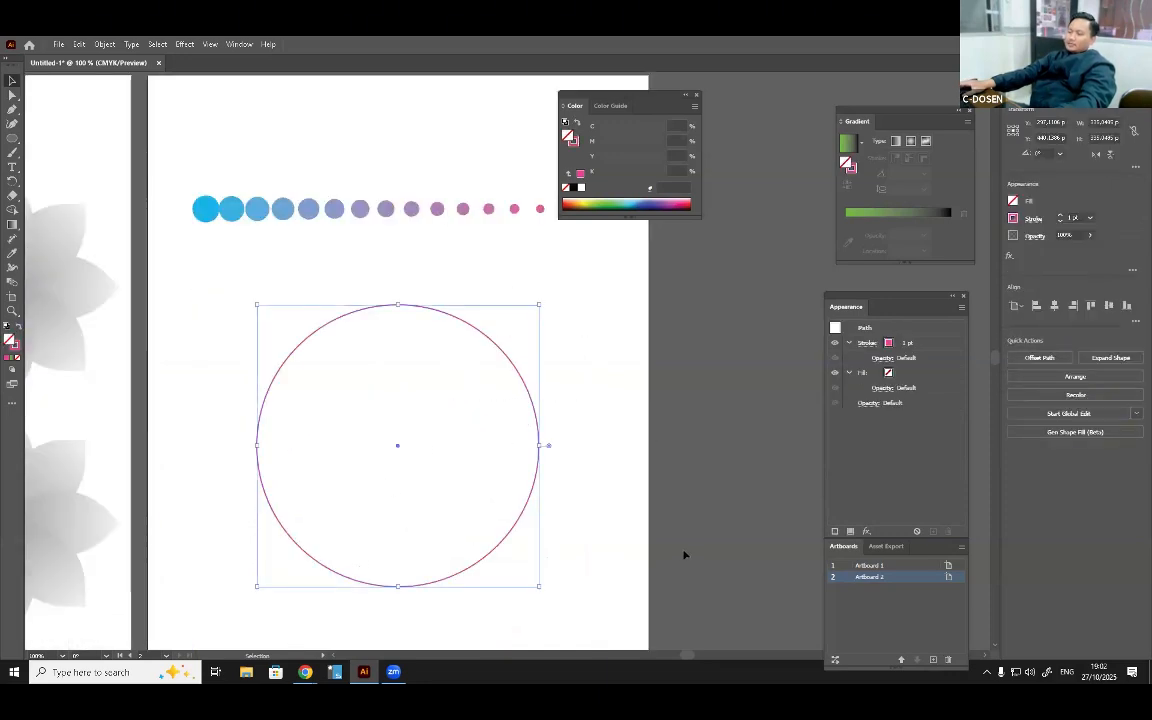
click(589, 522)
drag(578, 336, 323, 588)
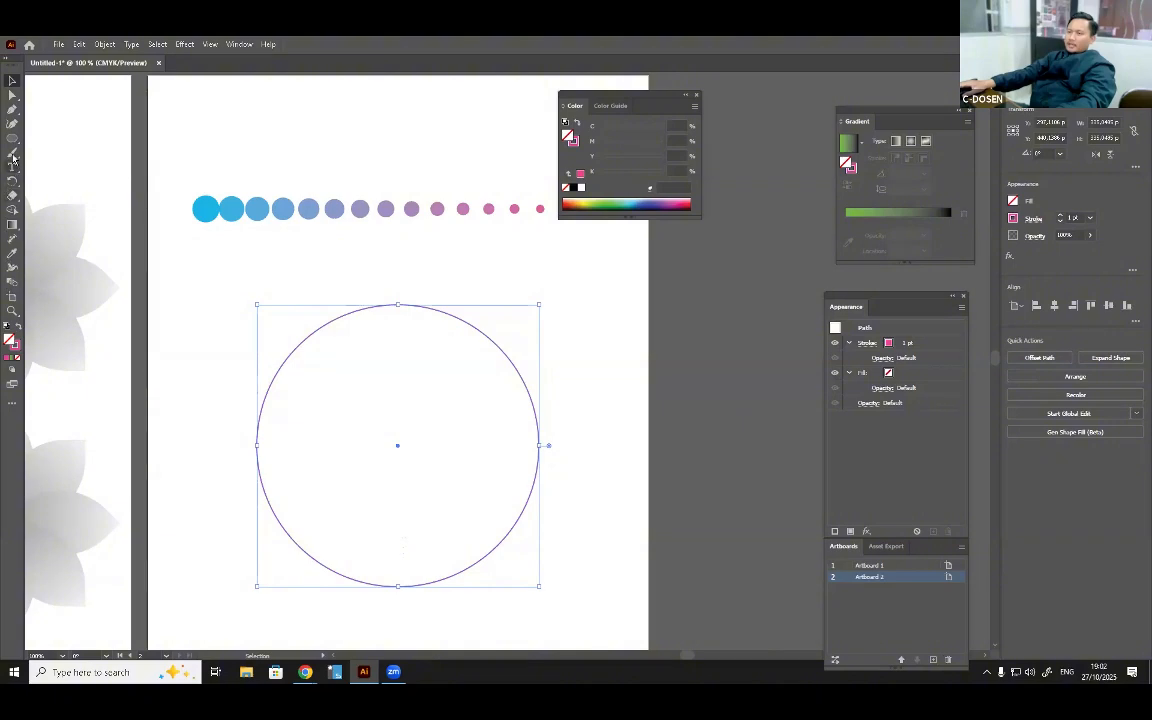
click(12, 94)
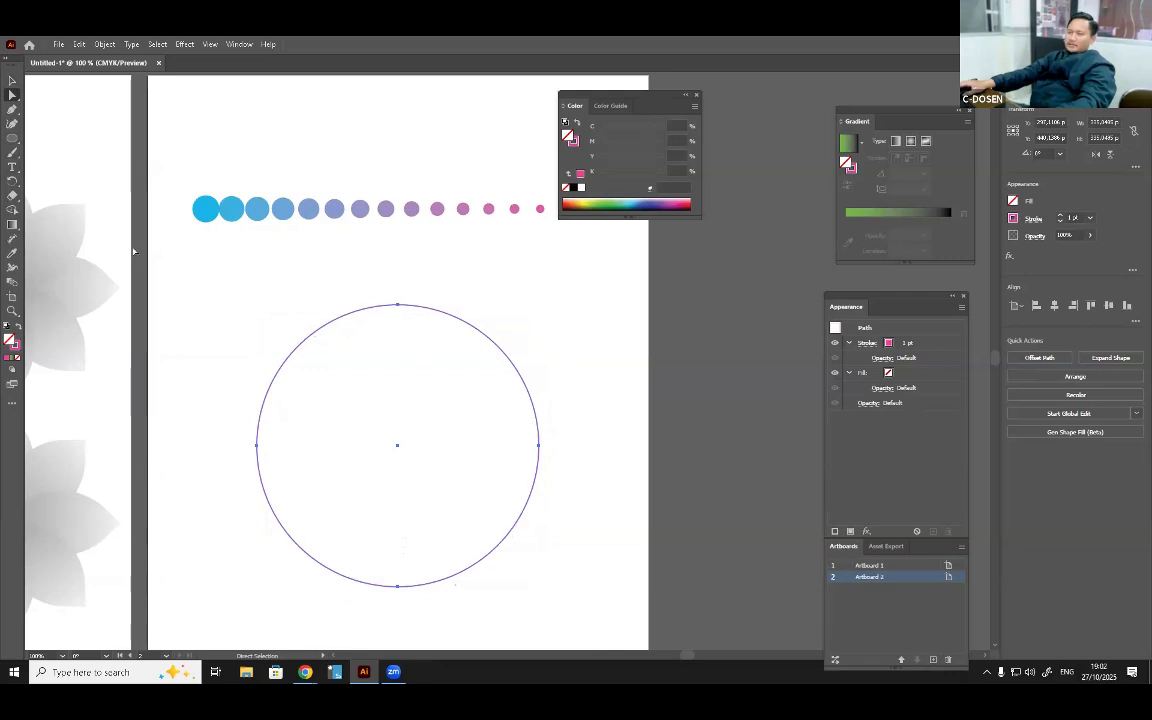
click(397, 587)
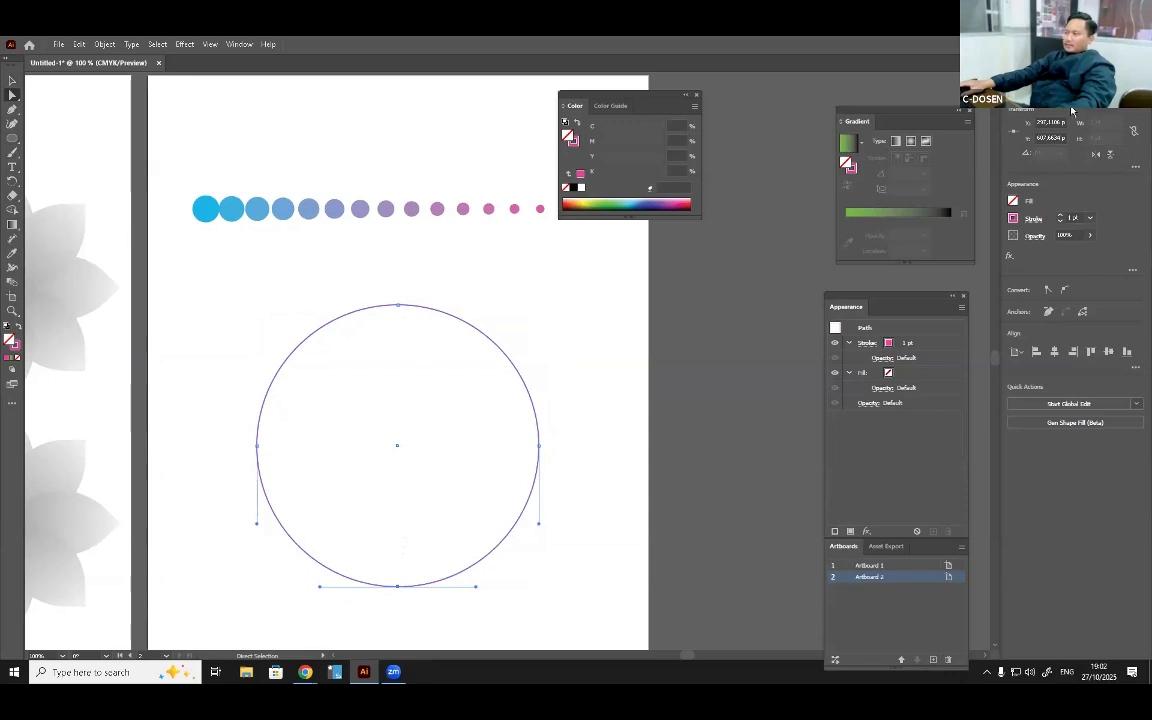
click(1082, 314)
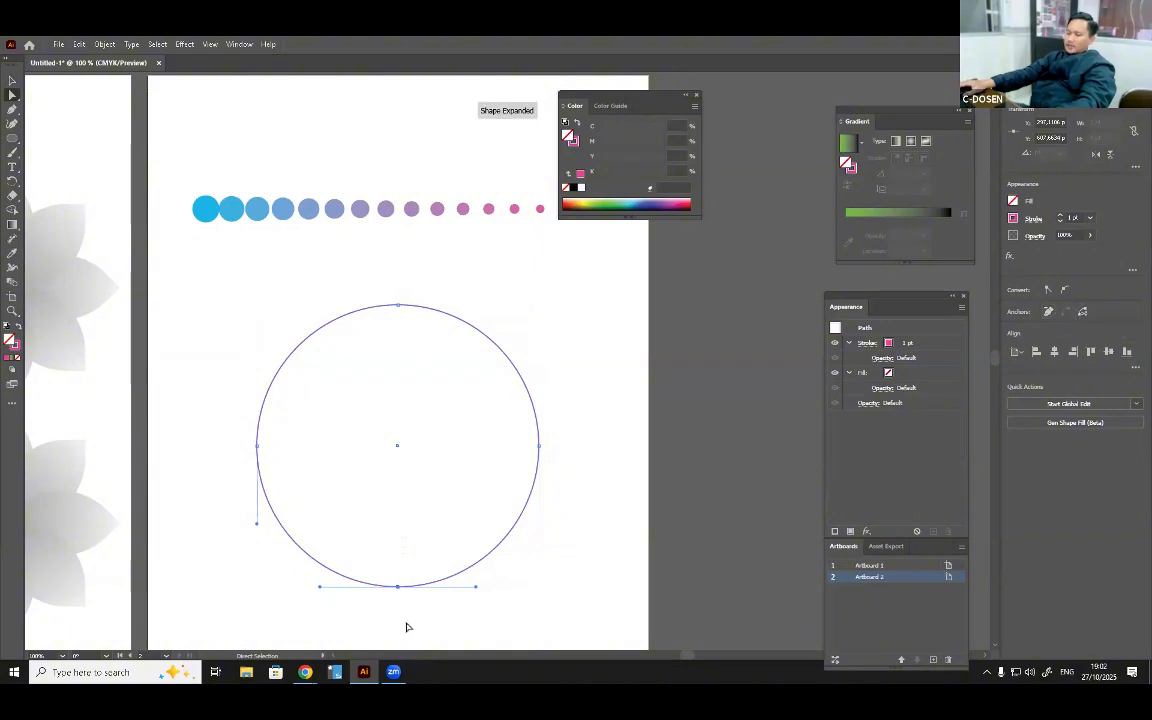
drag(406, 627, 209, 429)
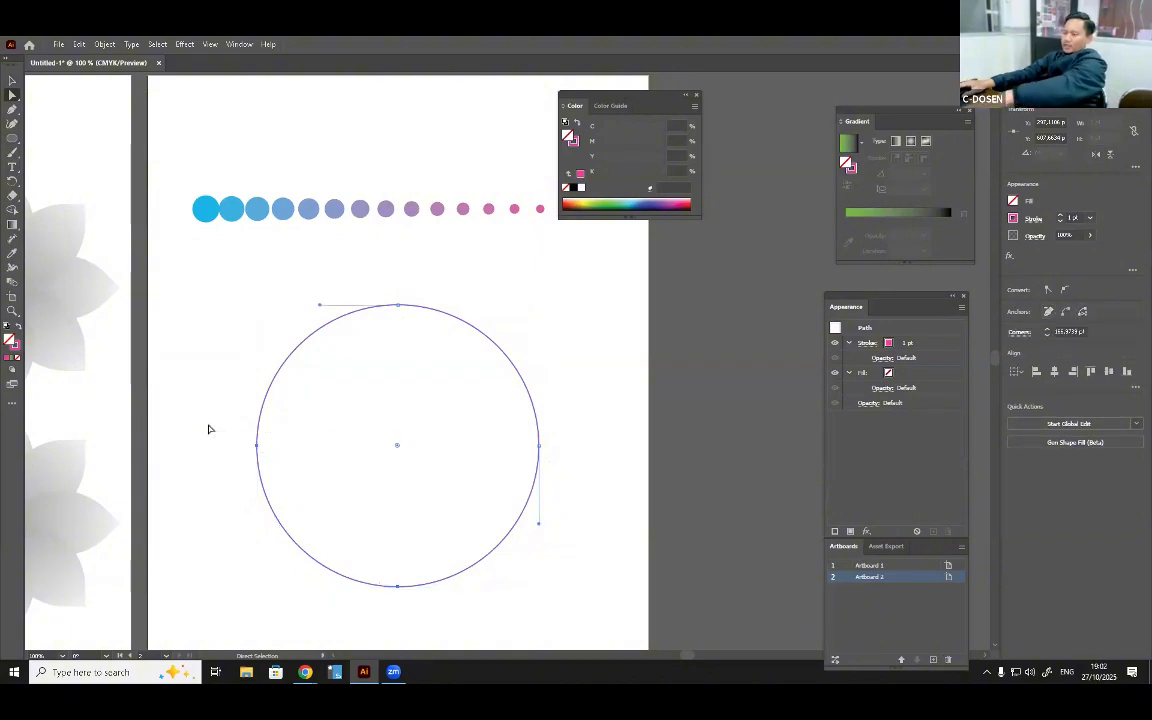
key(Delete)
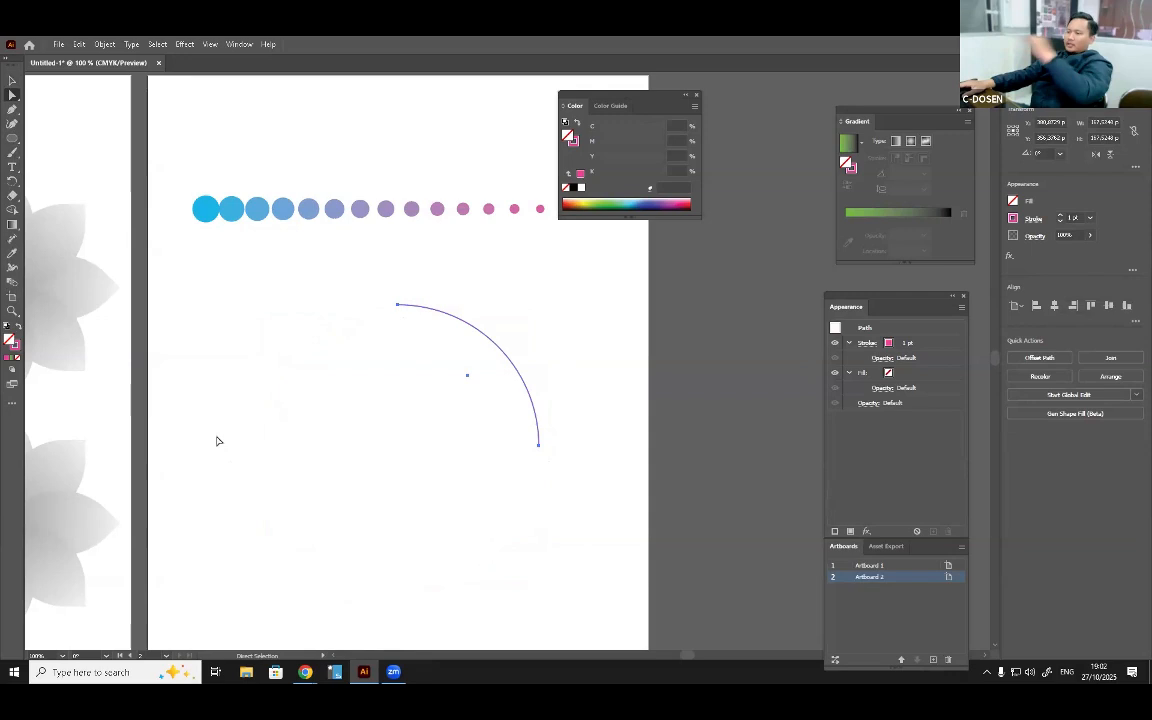
Replace the straight blend's spine with the quarter arc.
click(12, 79)
drag(413, 140, 334, 470)
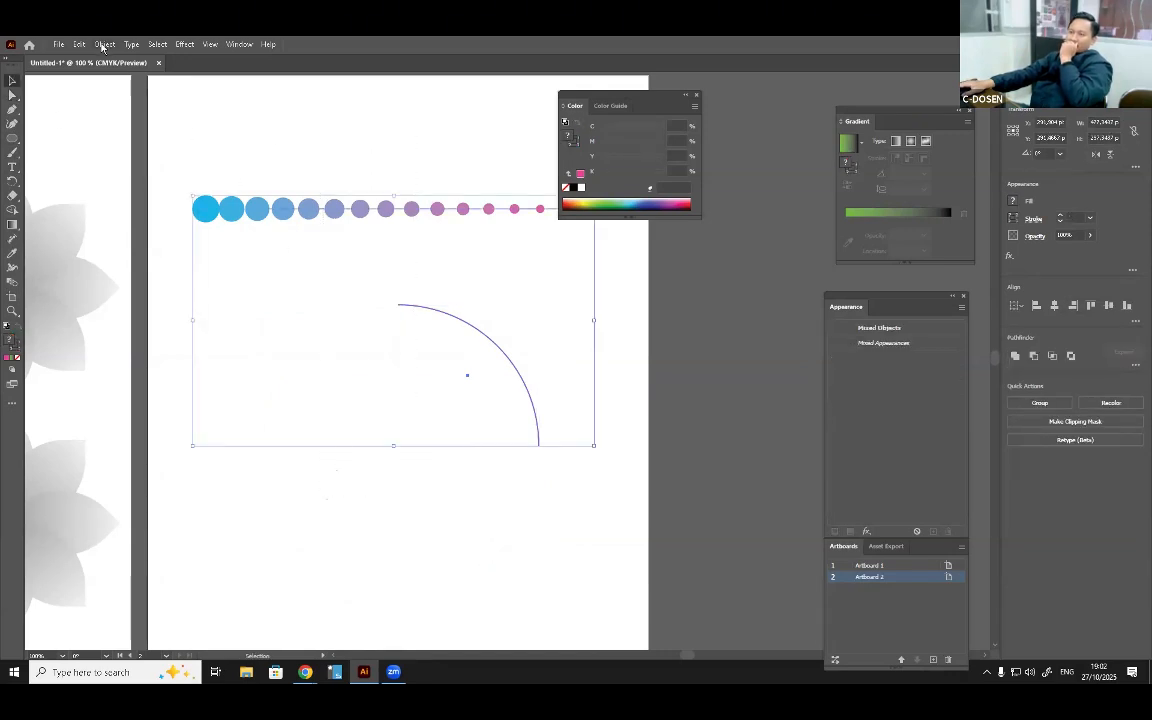
click(104, 45)
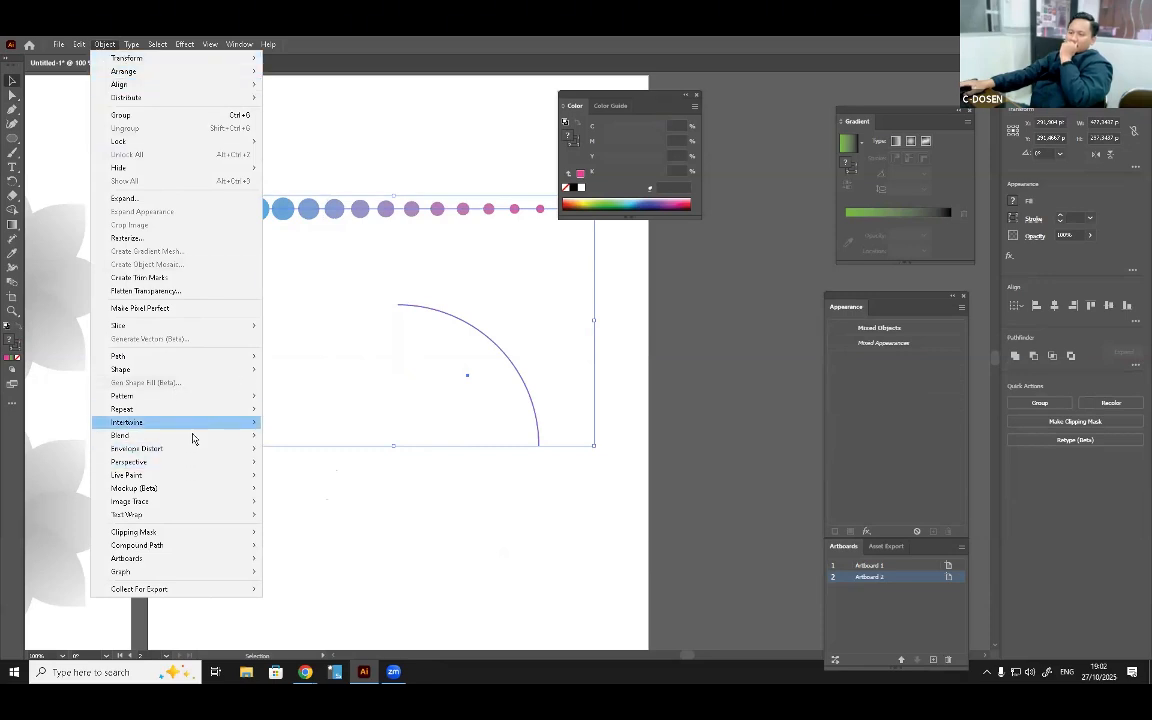
mouse_move(195, 436)
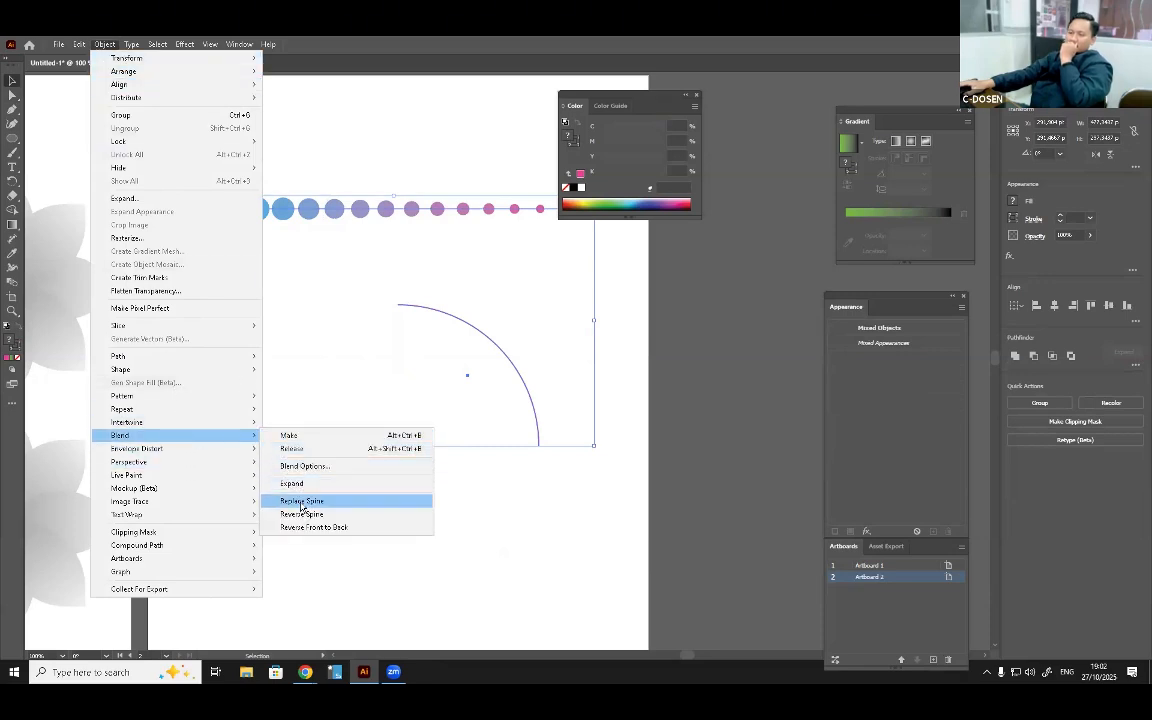
click(301, 504)
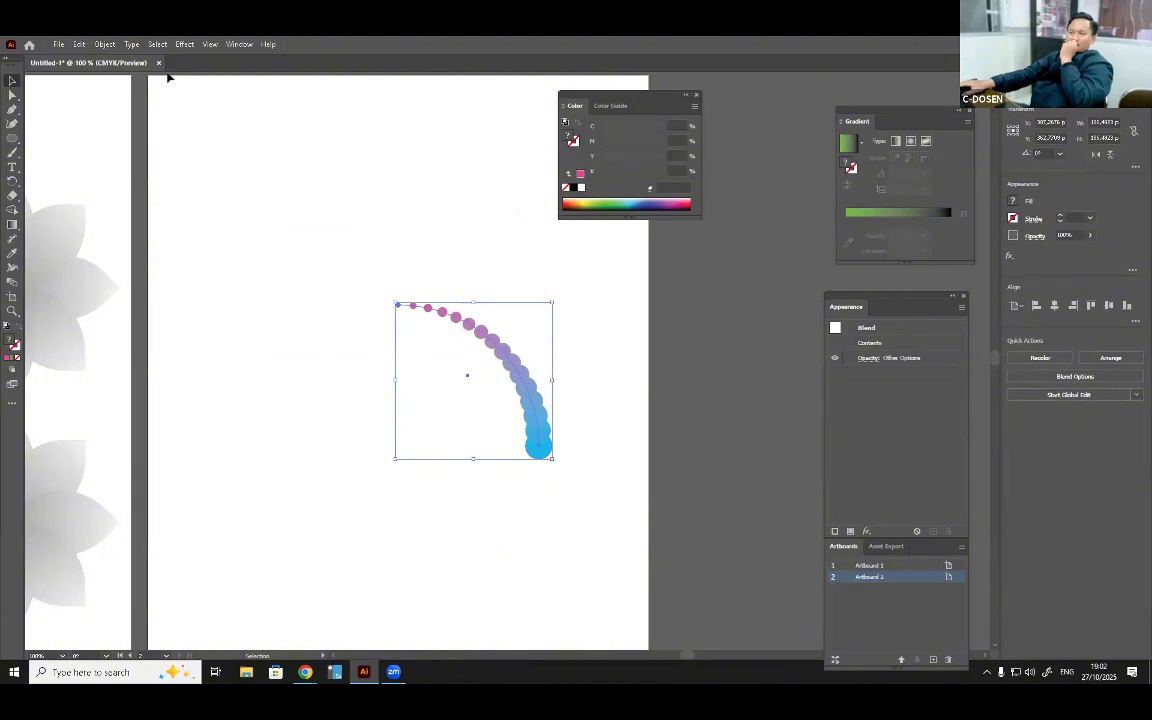
Reduce the arc-shaped blend's specified steps to 9.
click(104, 44)
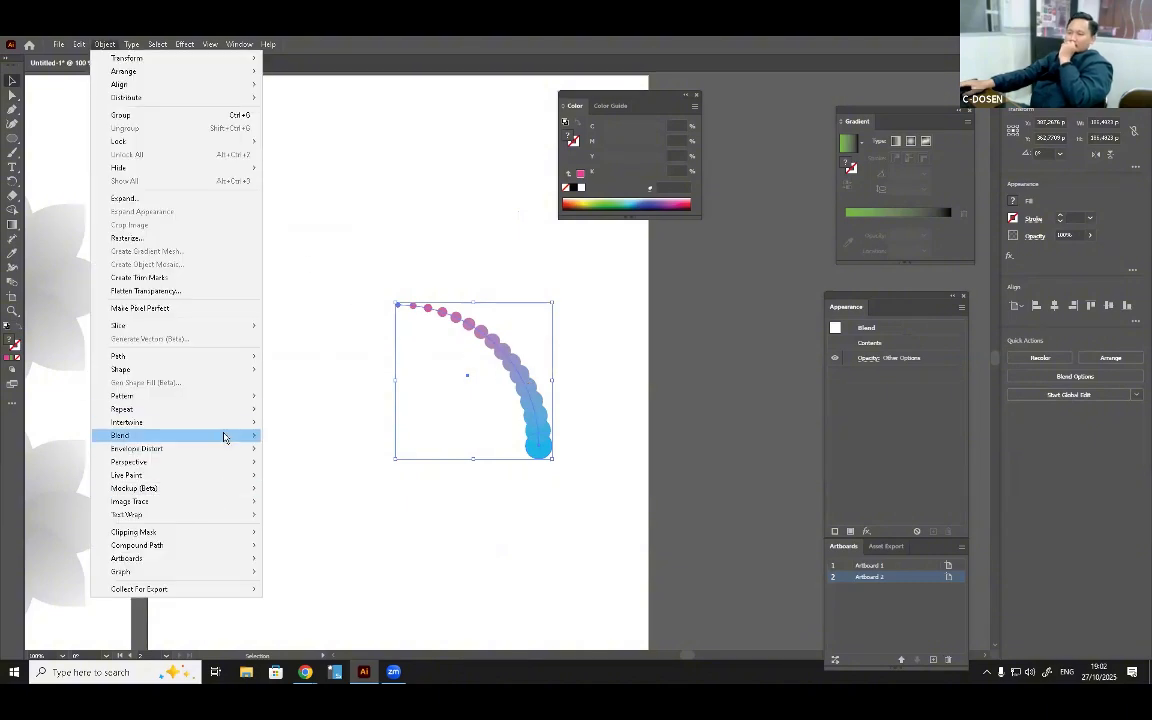
mouse_move(224, 437)
click(332, 465)
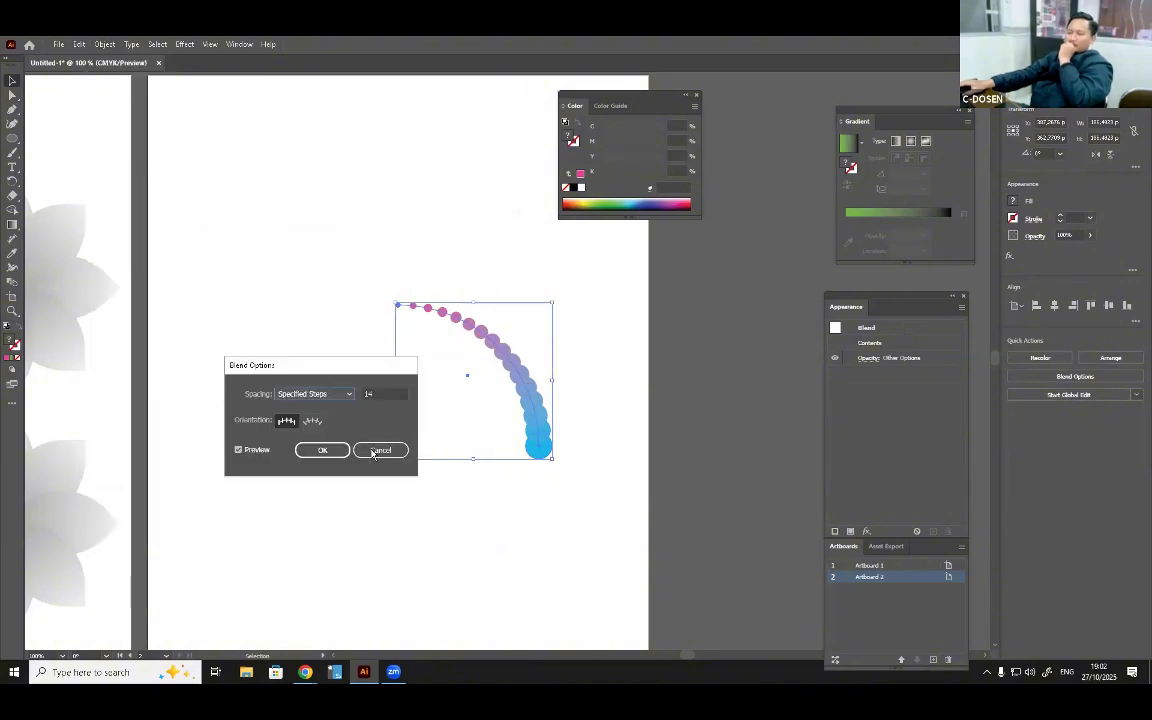
double_click(385, 392)
key(Down)
key(Down)
key(Down)
key(Down)
key(Down)
key(Down)
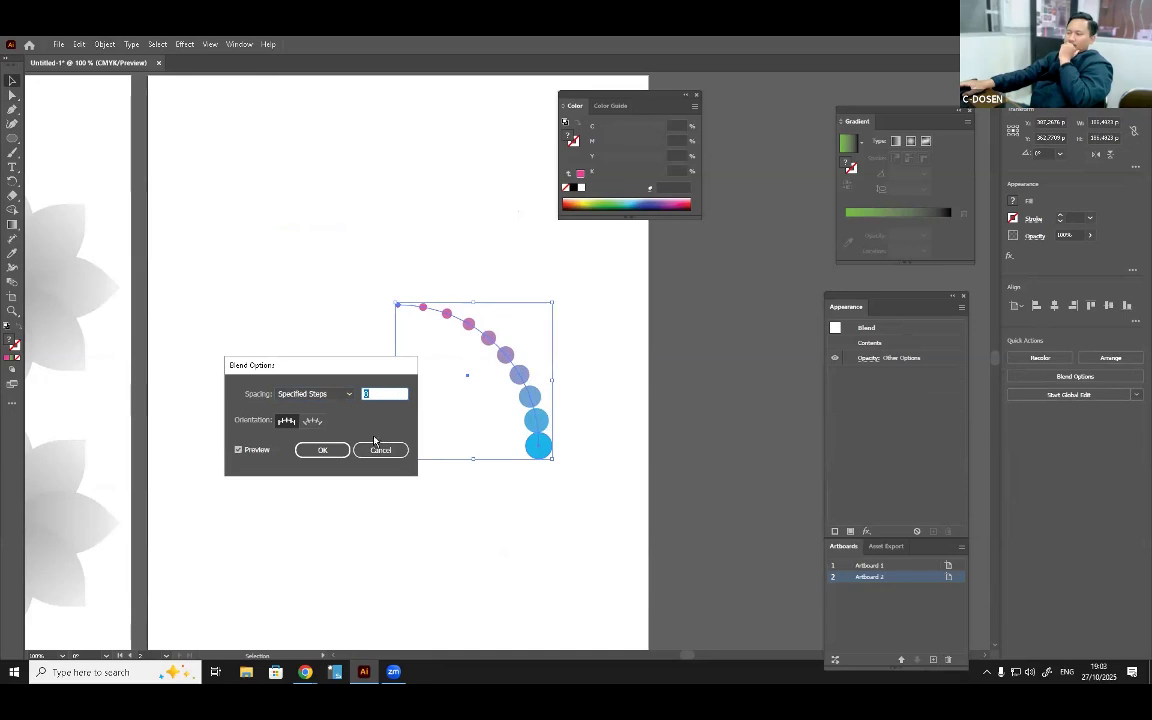
key(Up)
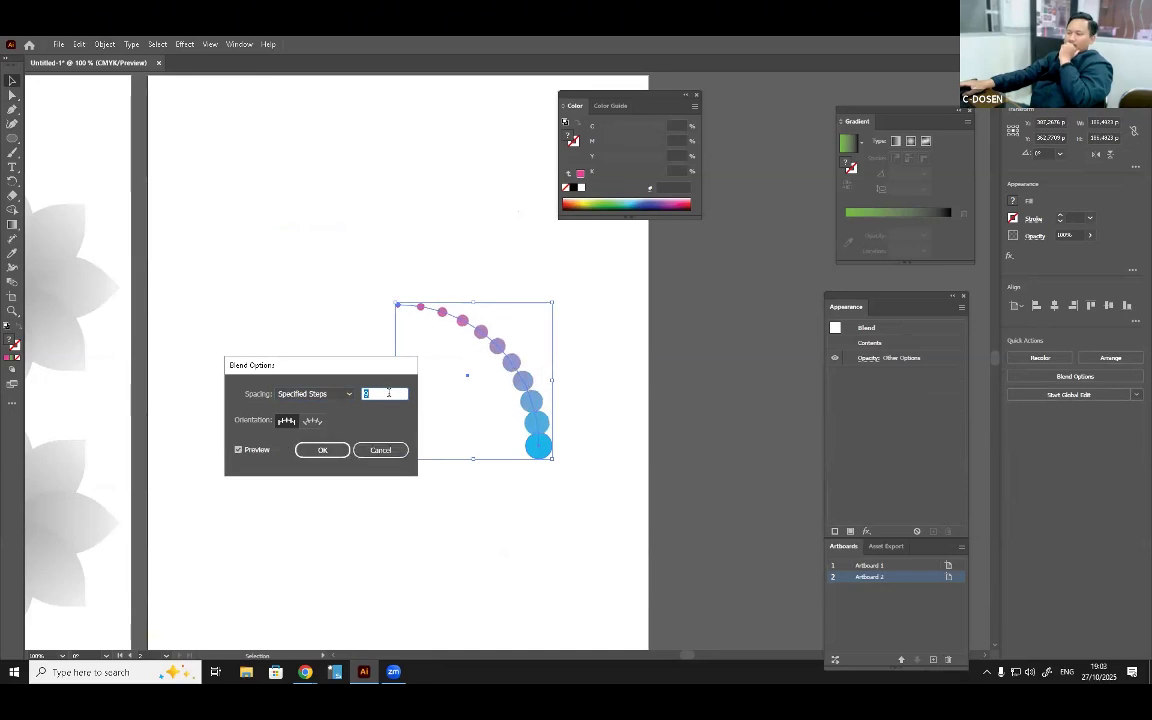
click(322, 450)
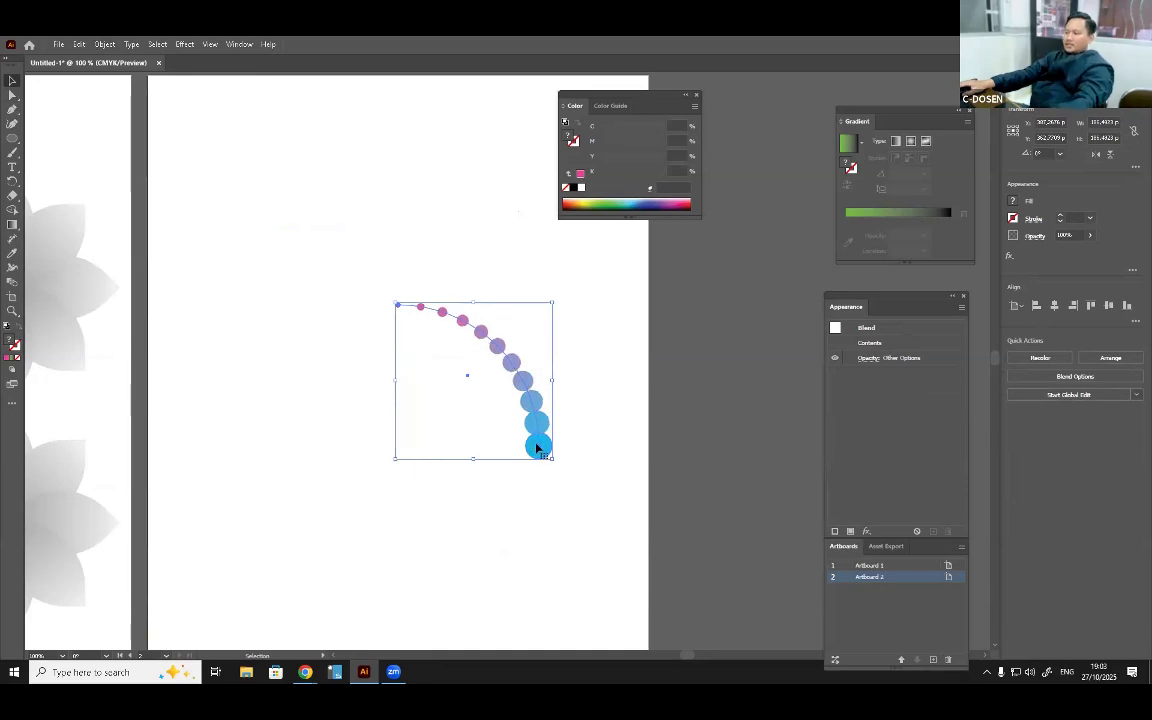
Isolate the arc-shaped blend and shrink its blue end circle about its centre to about 27 pt wide.
double_click(537, 450)
scroll(545, 452, up, 3)
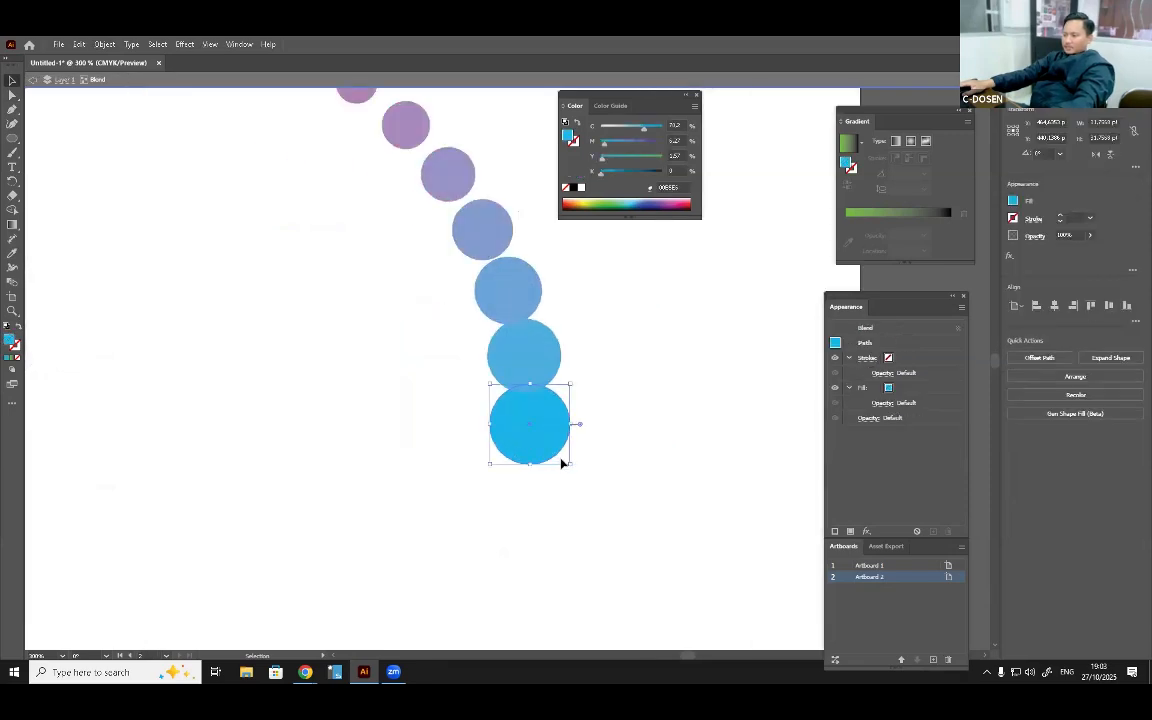
mouse_move(563, 459)
mouse_down()
mouse_move(573, 465)
mouse_move(565, 457)
mouse_up()
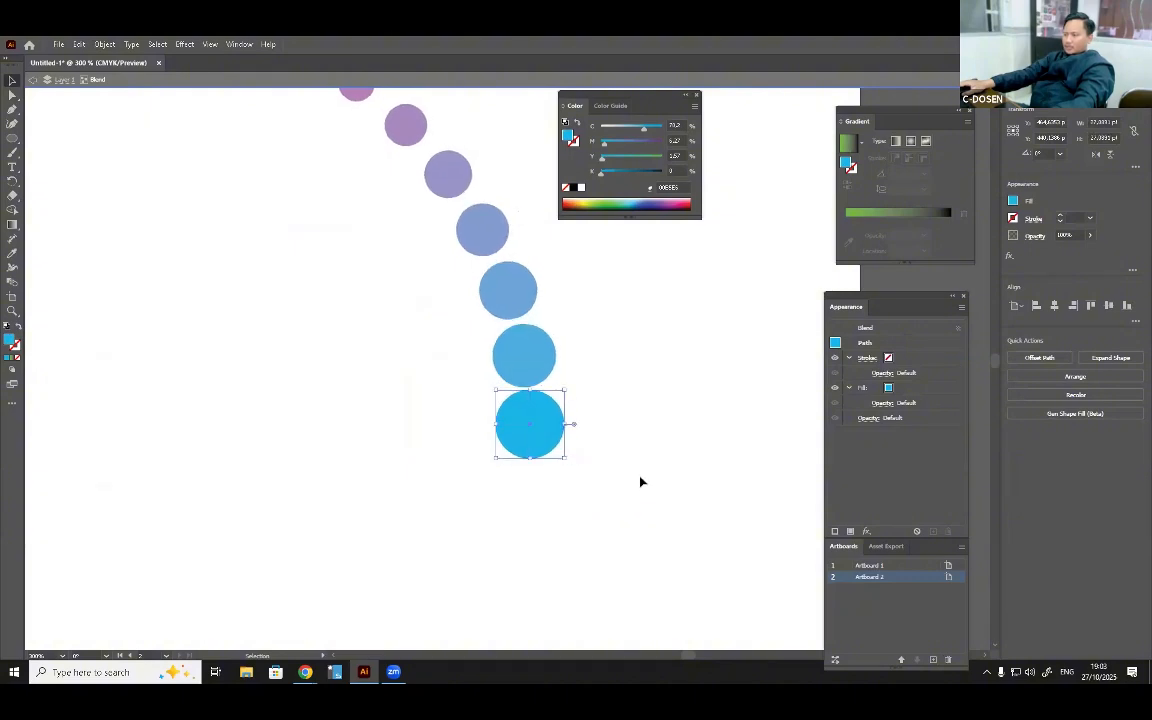
Isolate the arc-shaped blend, shrink its pink end circle about its centre to roughly a third of its size, and leave isolation.
click(641, 482)
key(ctrl+1)
click(477, 463)
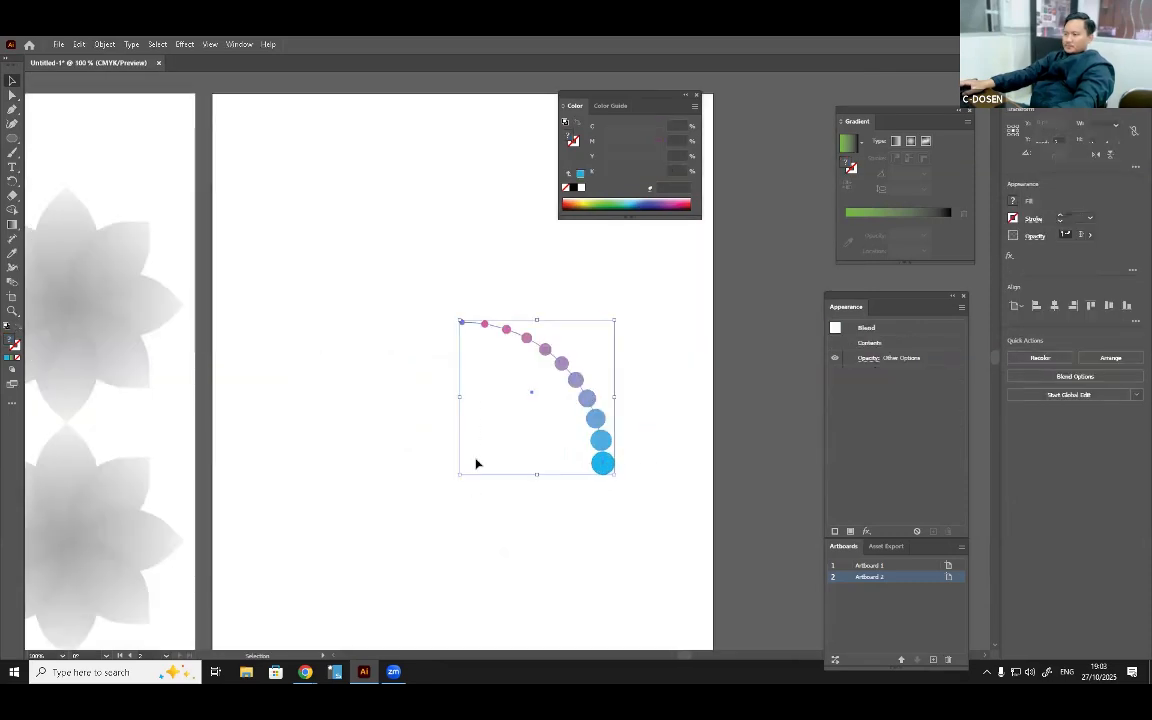
scroll(465, 330, up, 5)
double_click(445, 232)
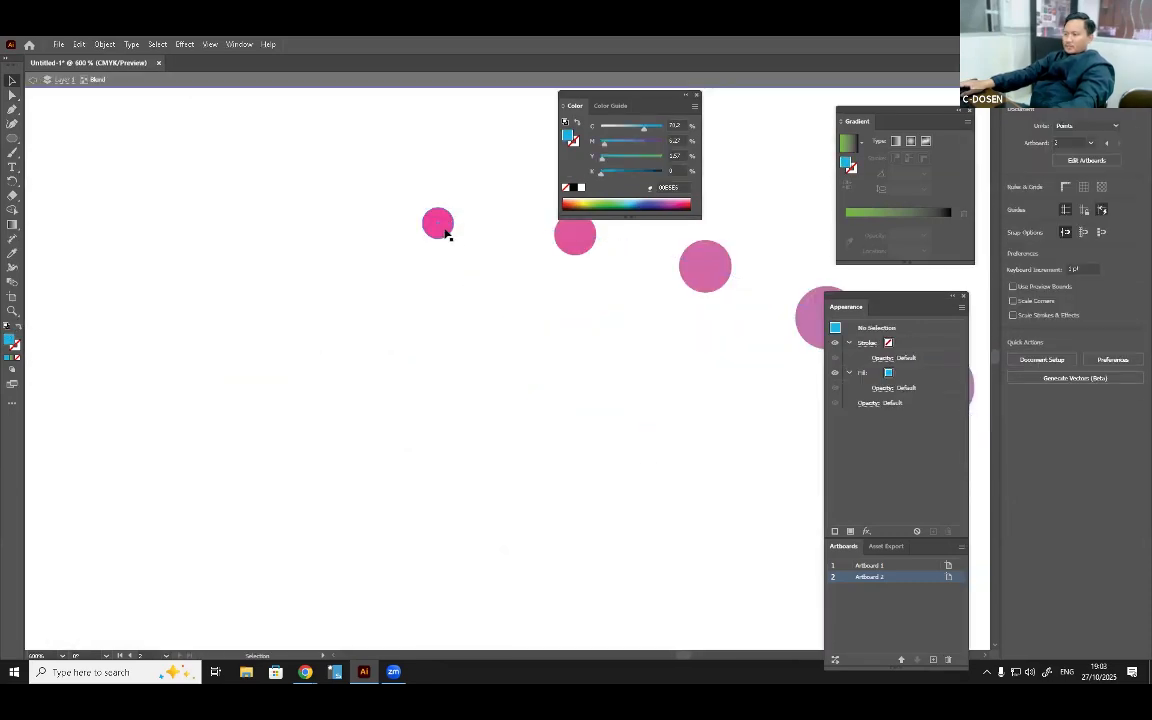
click(447, 233)
drag(454, 239, 443, 232)
double_click(348, 305)
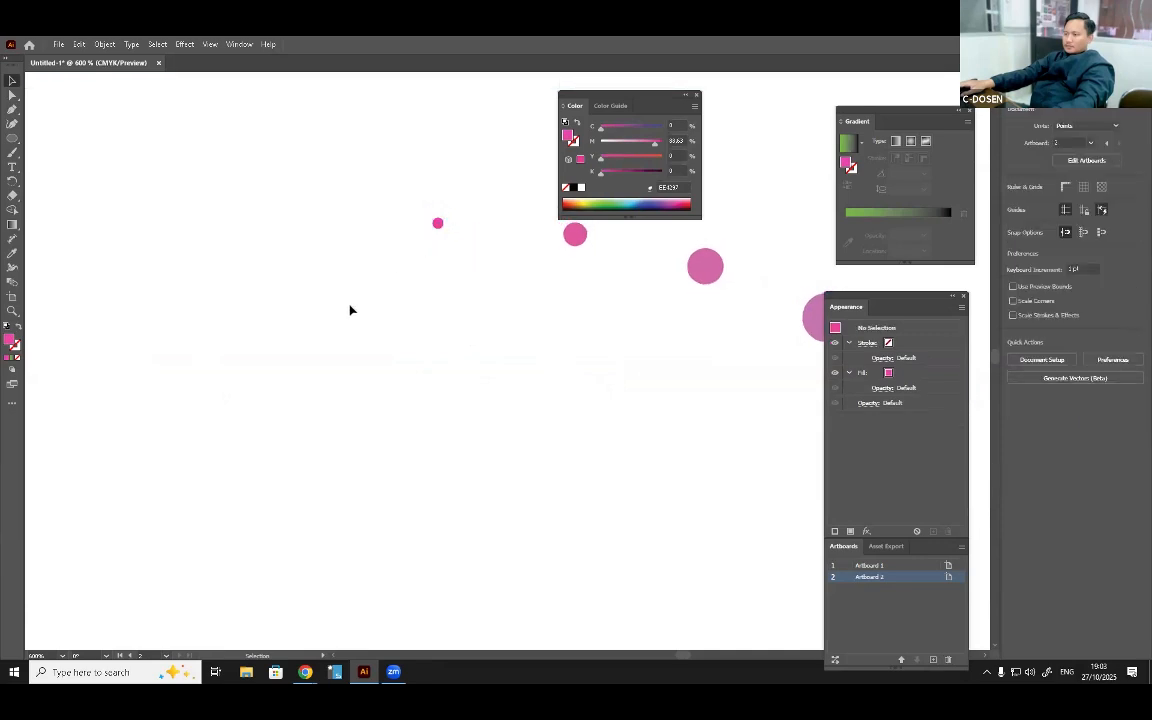
scroll(348, 314, down, 6)
scroll(450, 335, up, 2)
Start a Distort & Transform > Transform effect on the arc-shaped blend and set it to 3 copies.
click(541, 390)
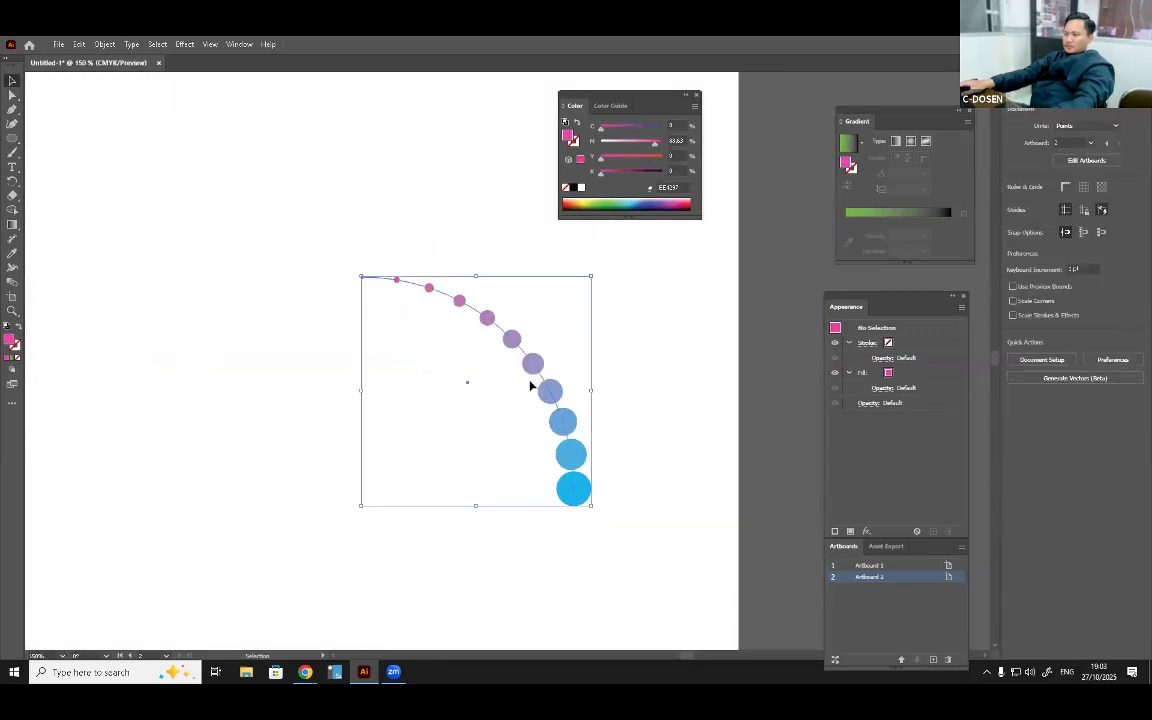
scroll(513, 400, down, 2)
scroll(514, 402, up, 1)
scroll(517, 384, up, 1)
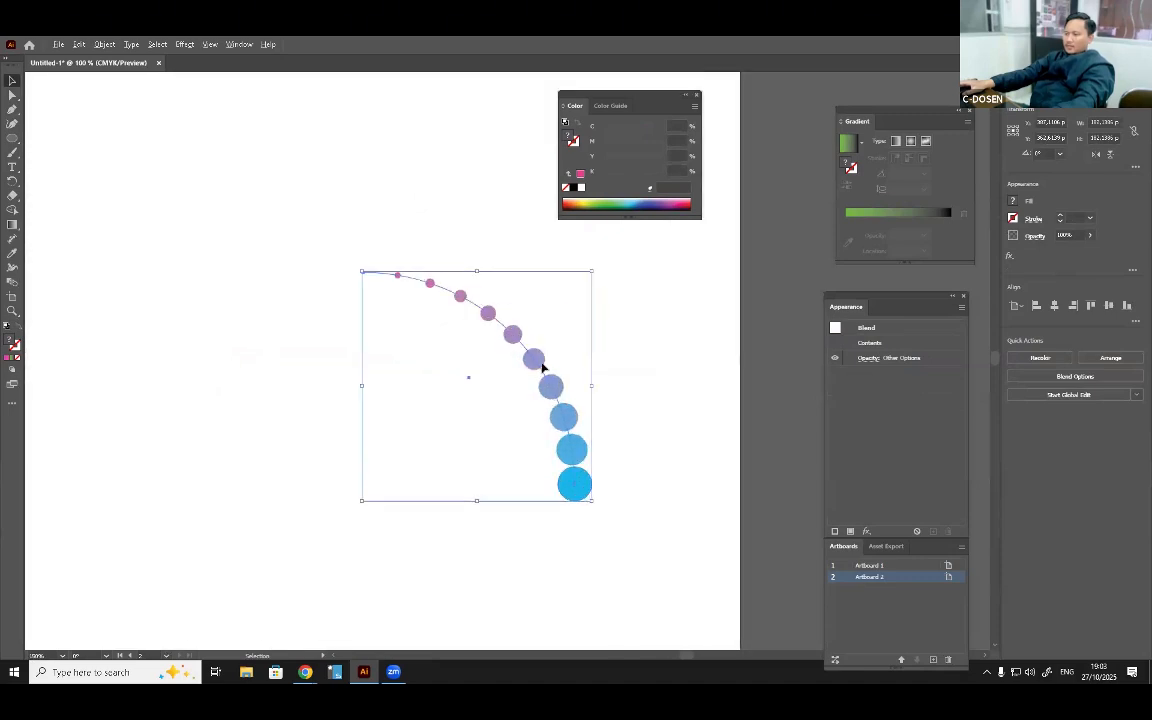
scroll(532, 360, down, 1)
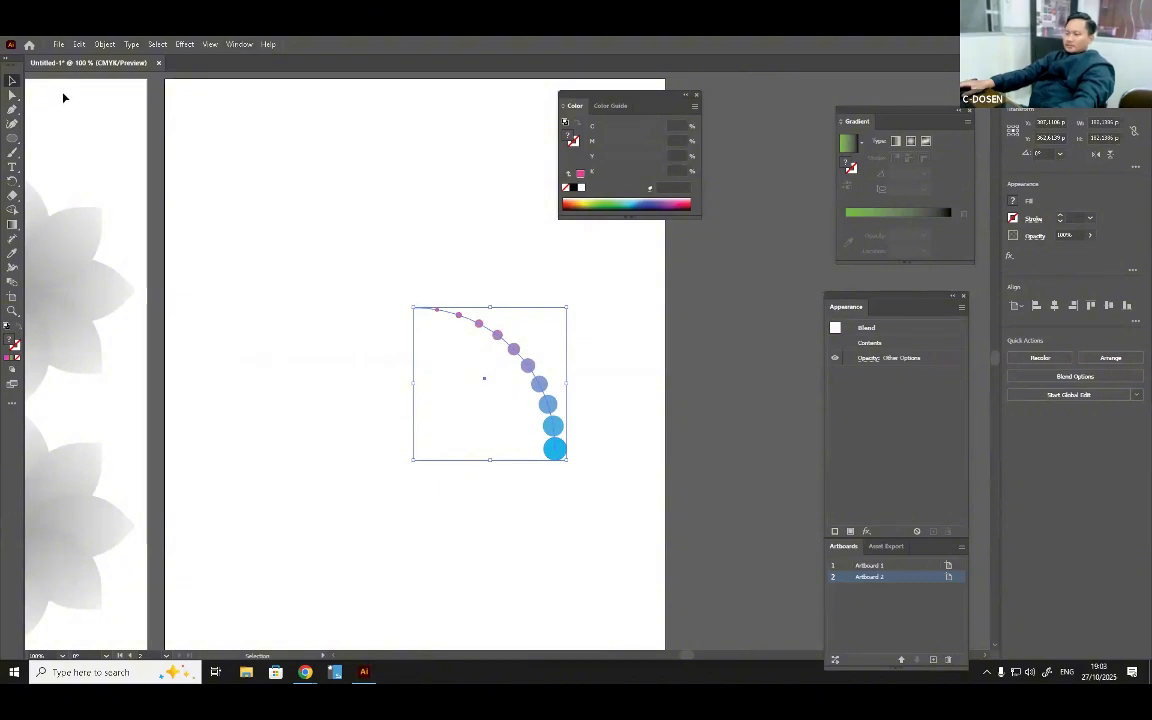
click(184, 44)
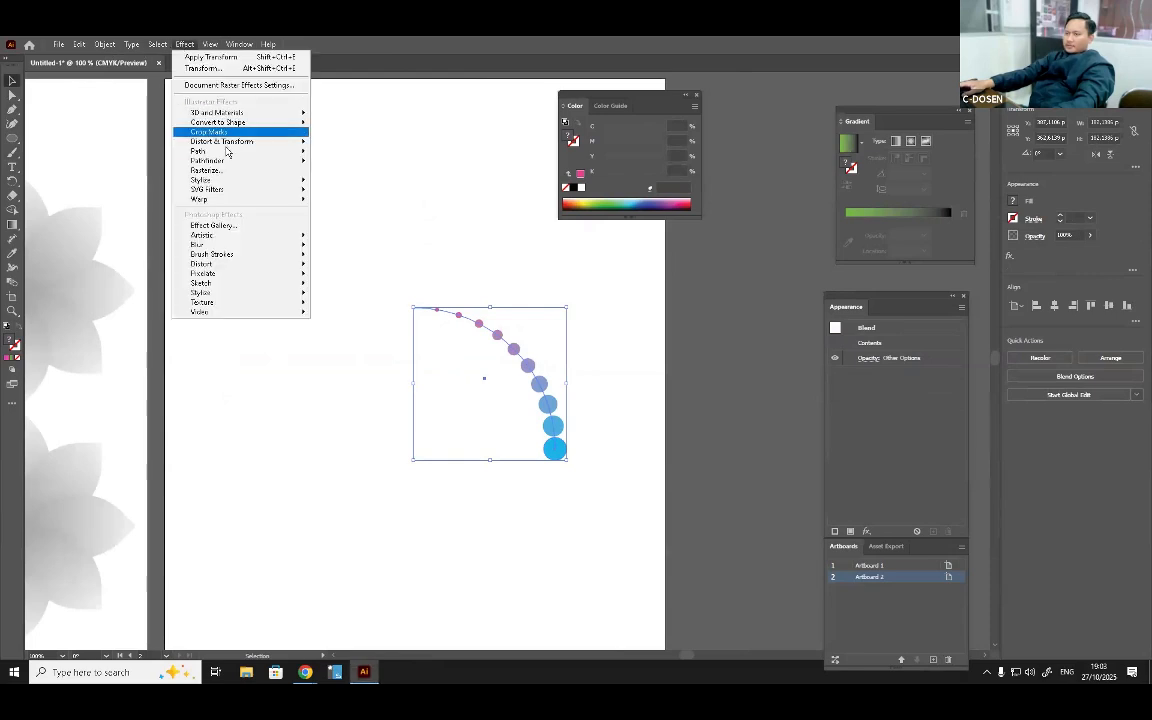
mouse_move(228, 143)
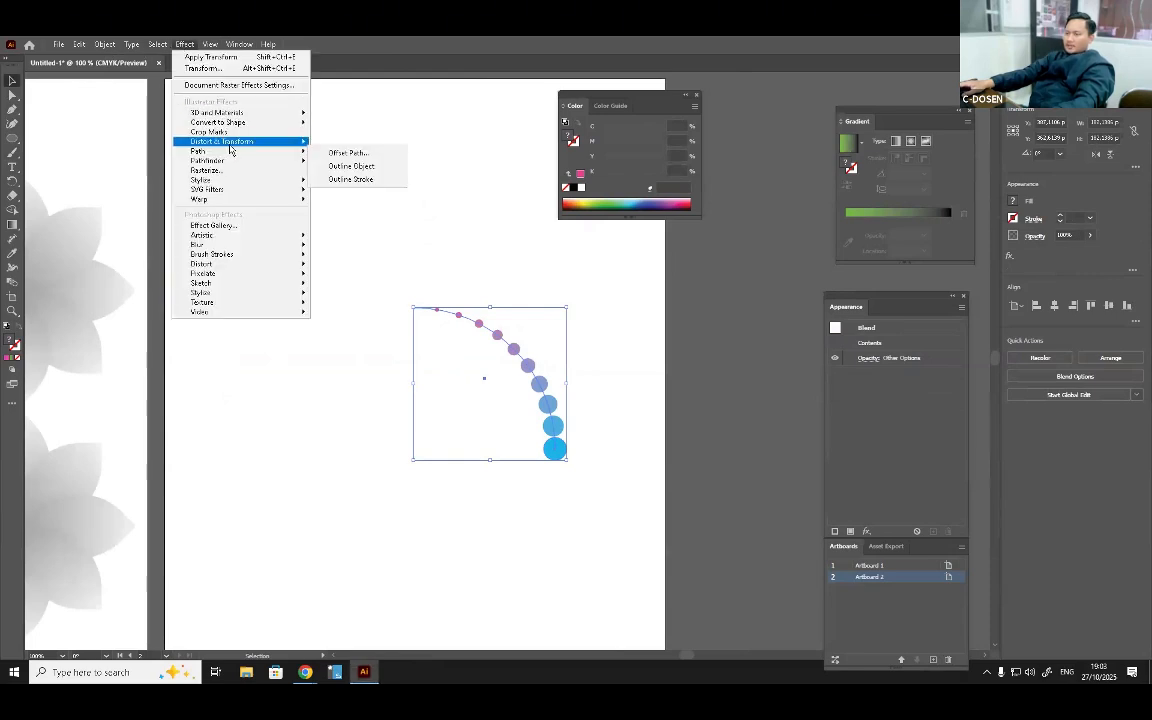
click(366, 186)
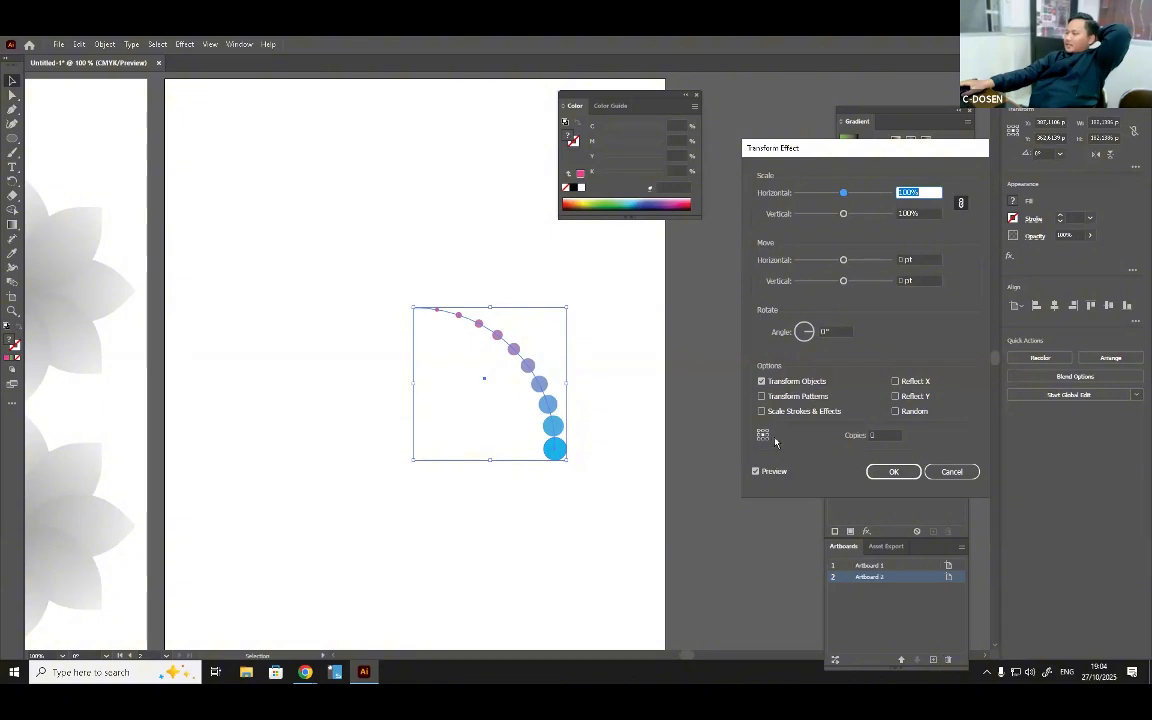
click(883, 435)
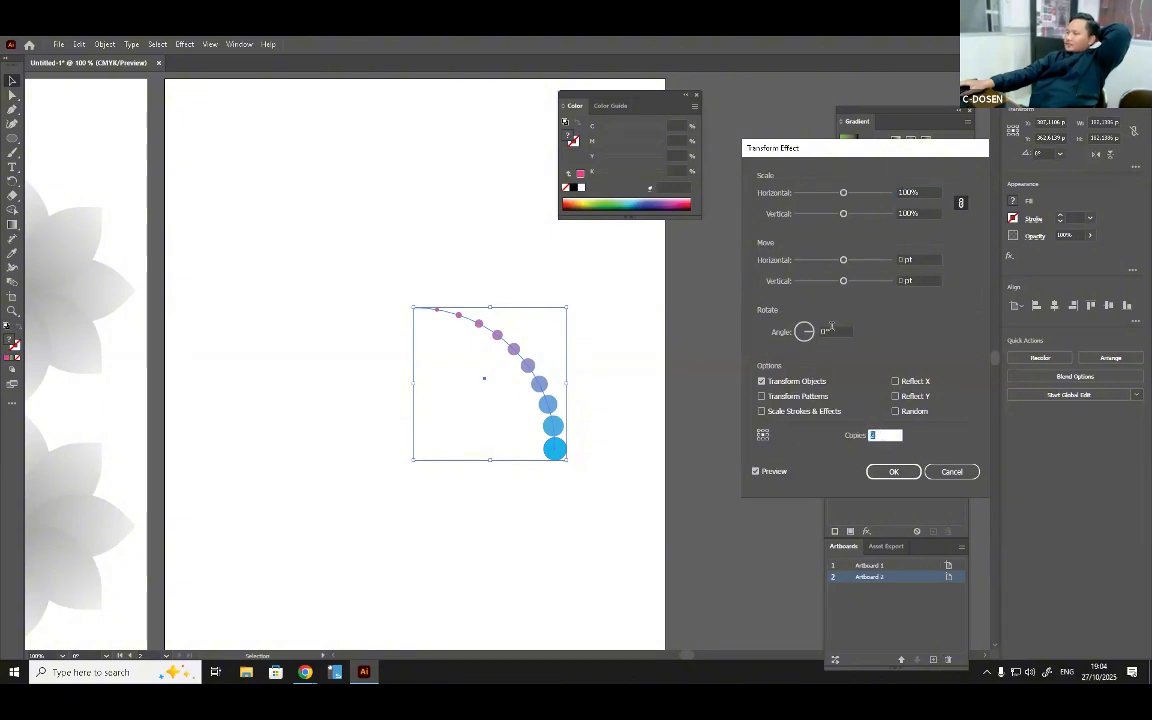
click(779, 331)
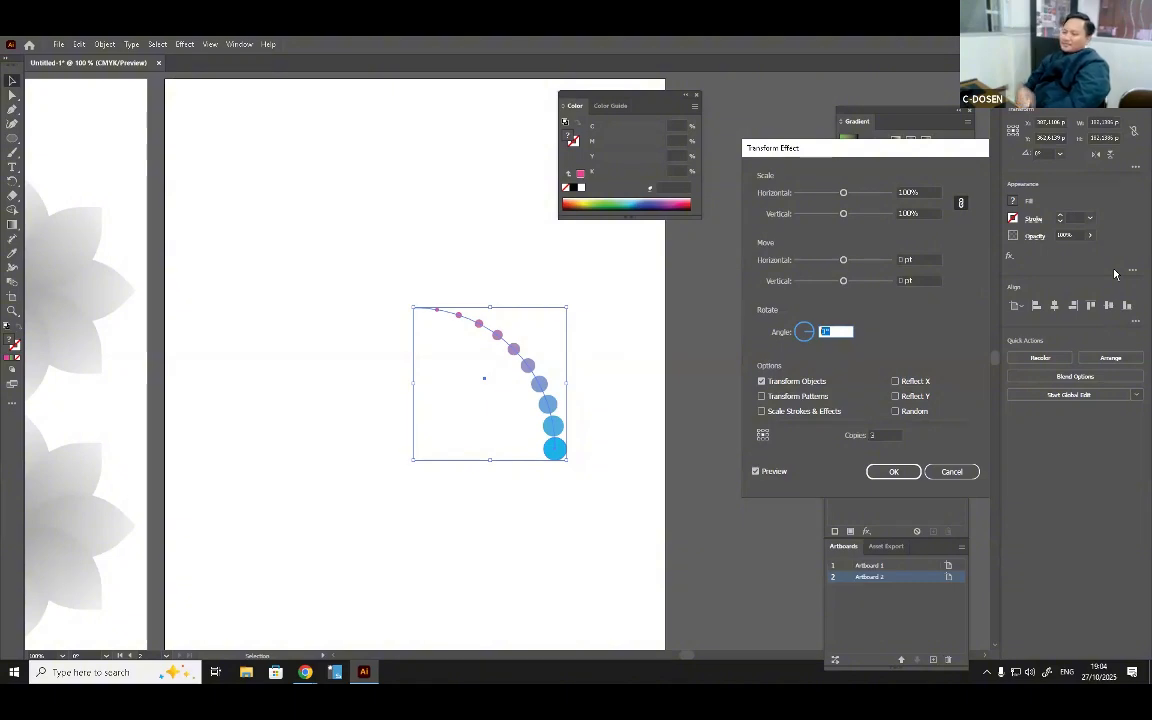
Switch to Chrome, search Google for "jumlah sudut lingkaran" to find a circle's total angle, and return to Illustrator.
click(305, 672)
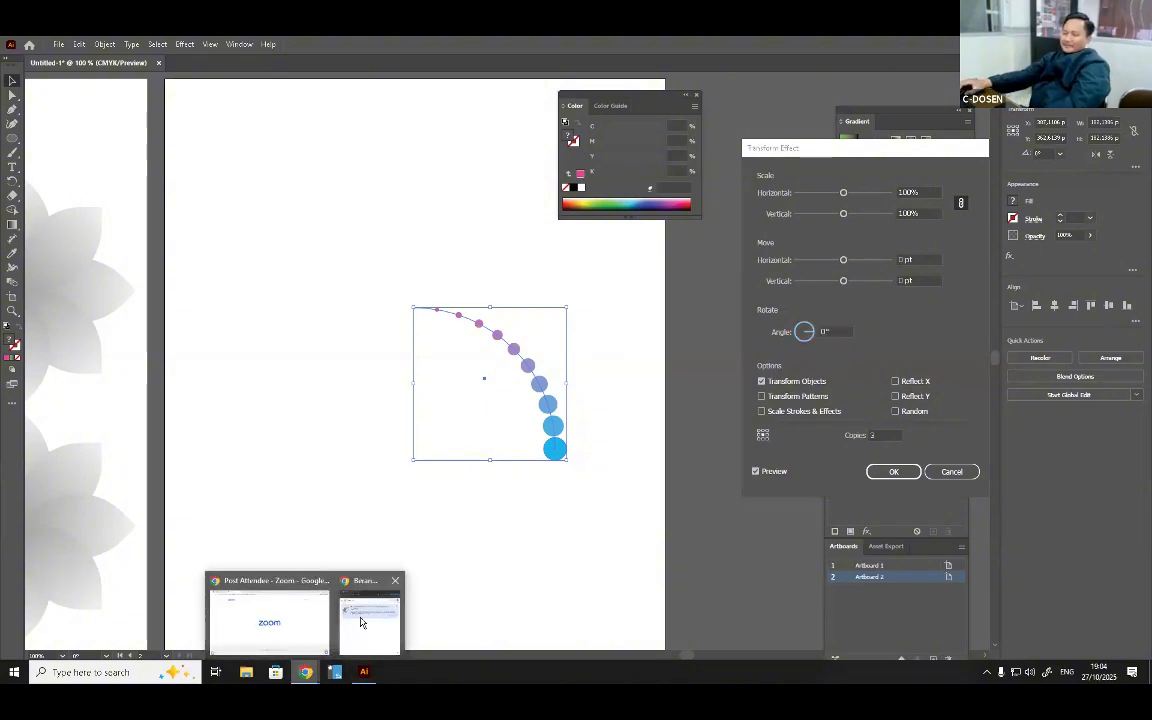
click(363, 618)
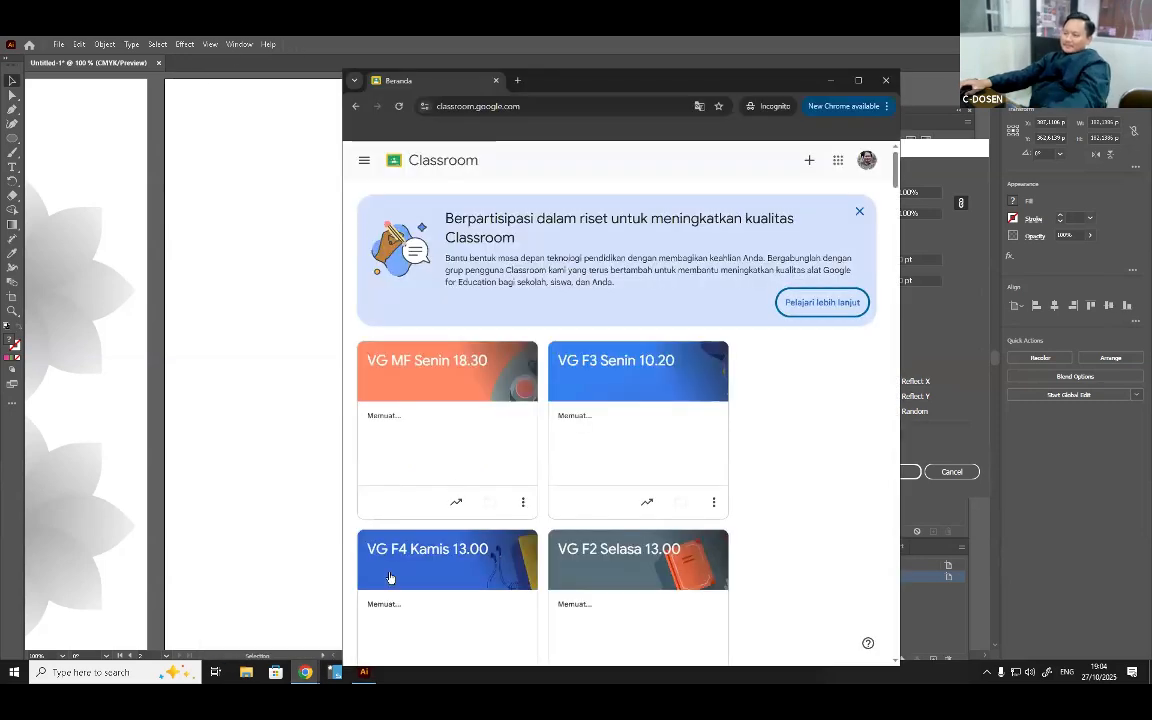
click(517, 80)
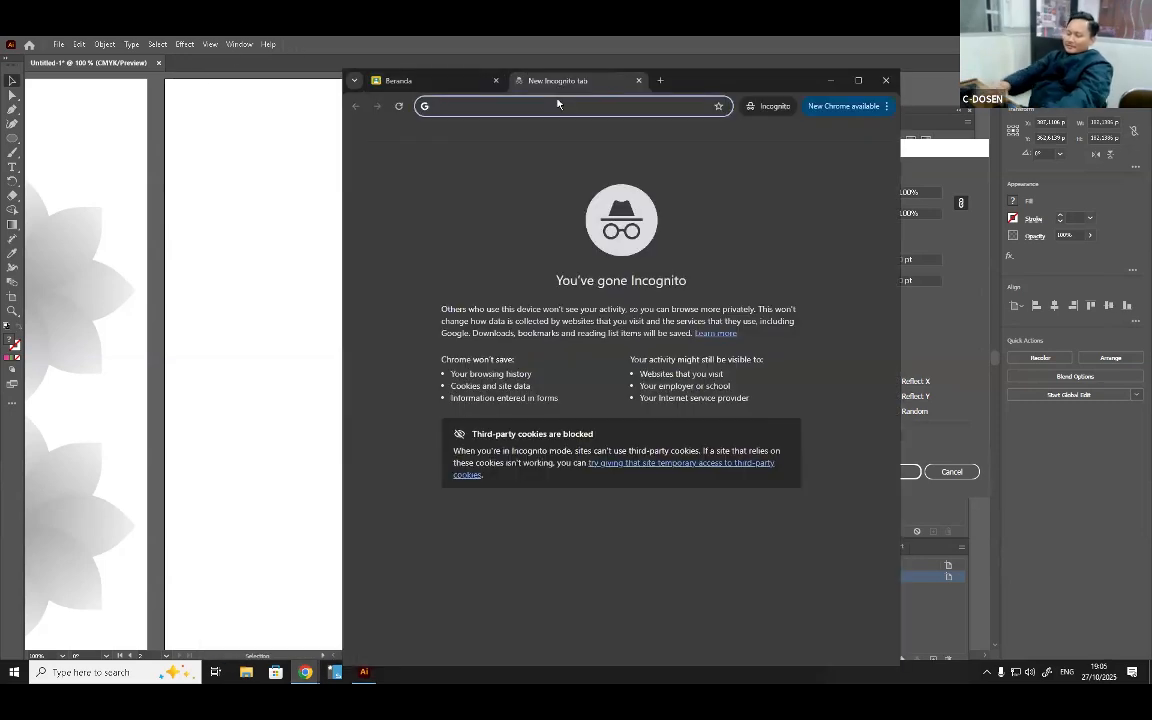
text(jumlah su)
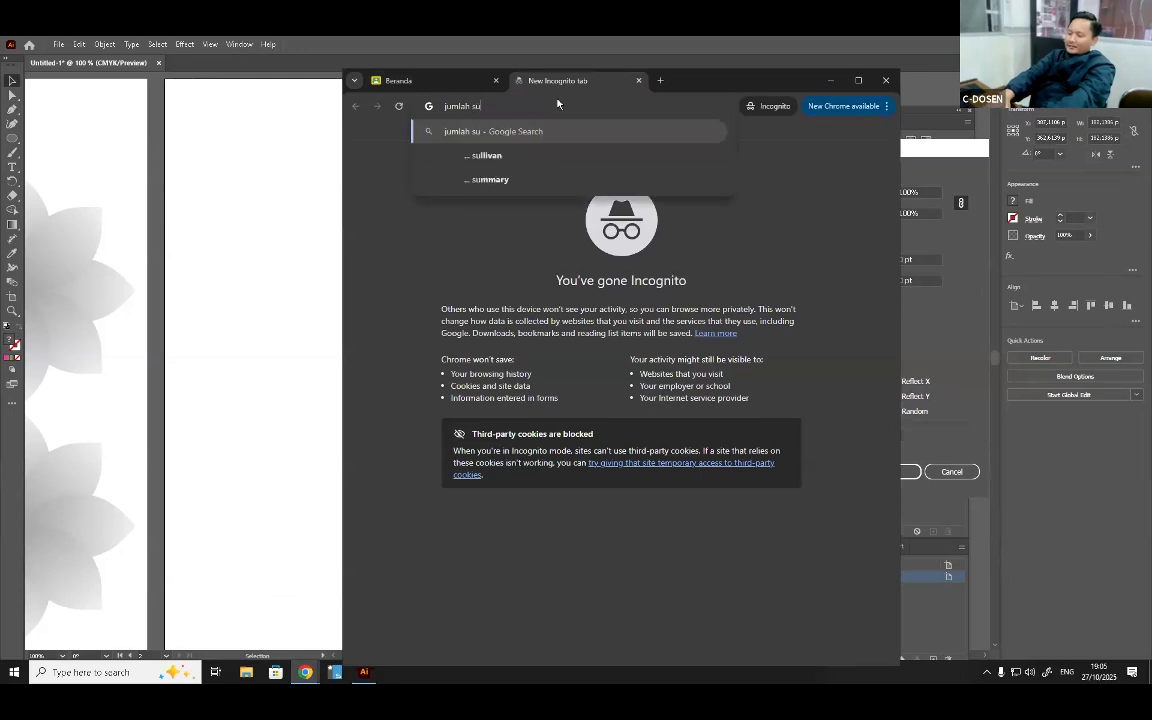
text(dut li)
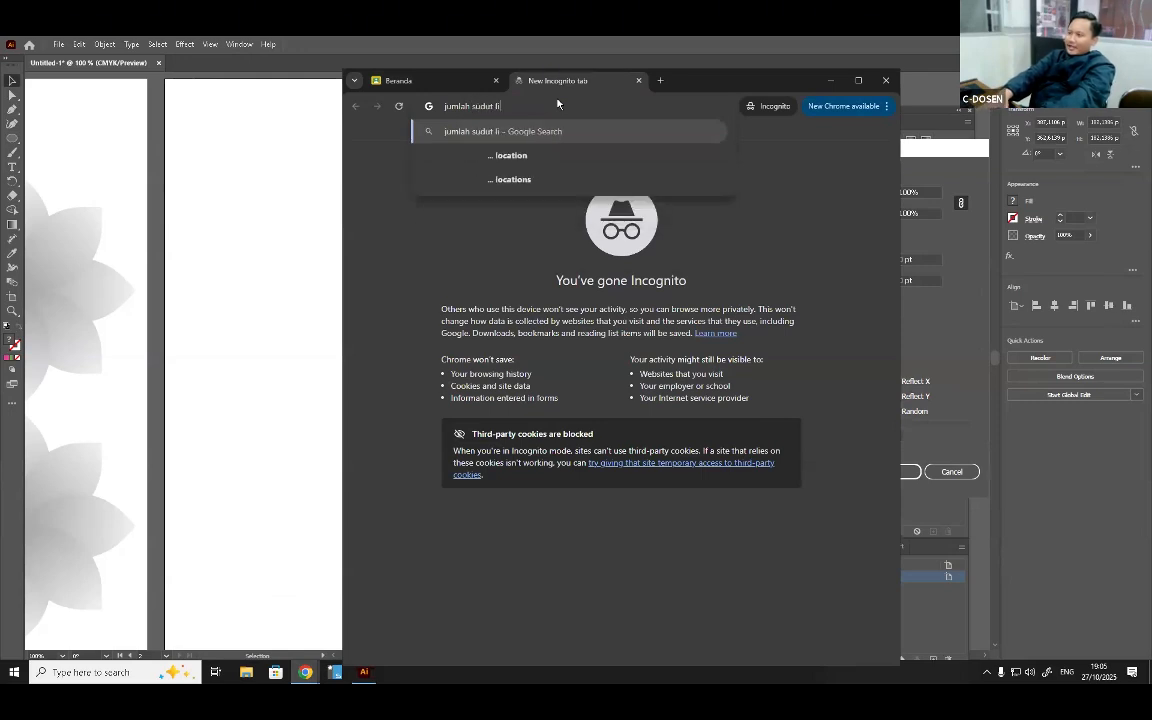
text(ngkaran)
key(Return)
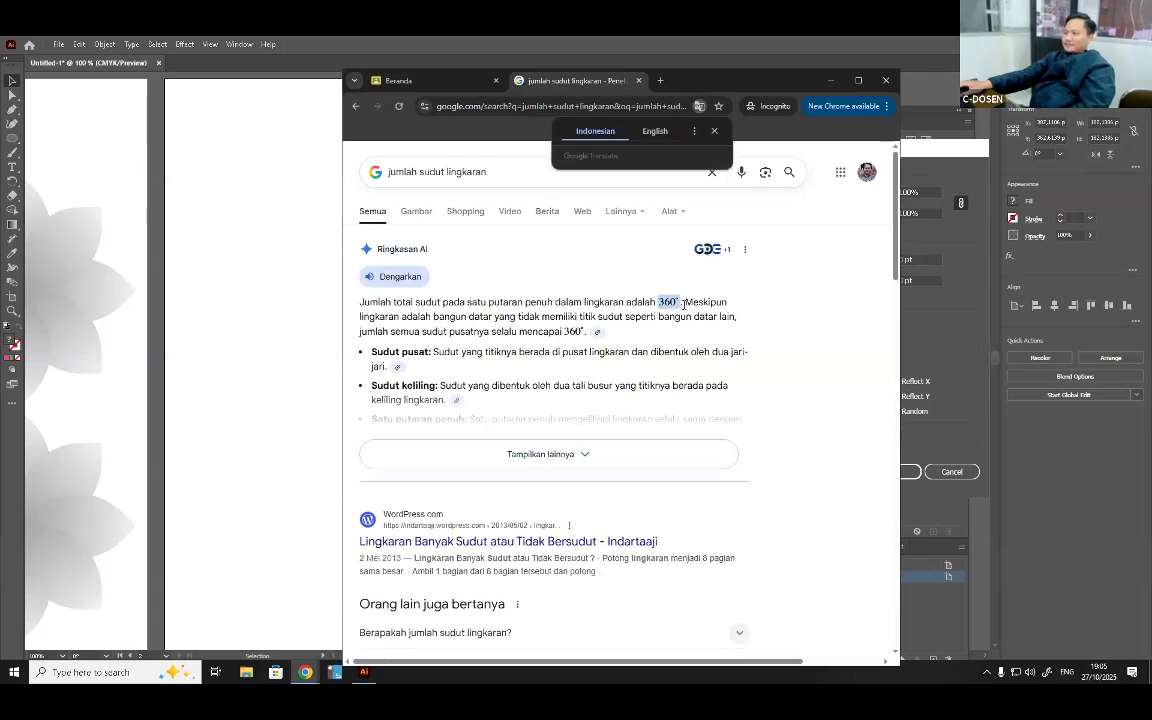
drag(658, 303, 684, 304)
click(681, 437)
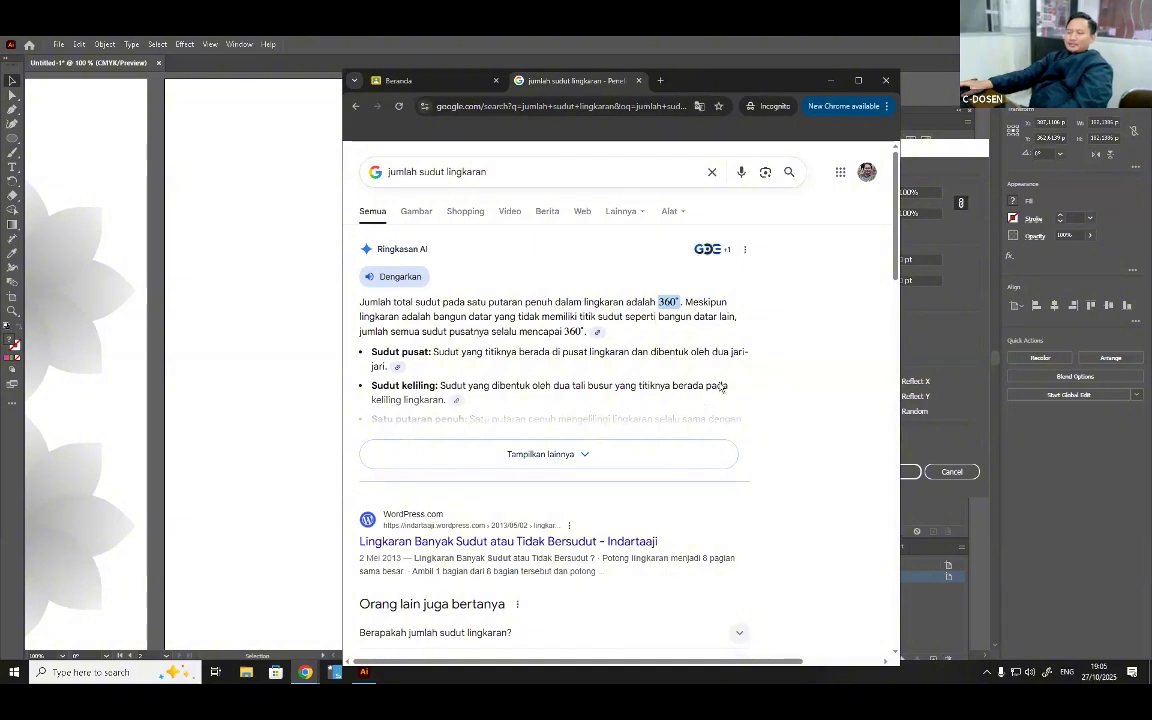
click(832, 81)
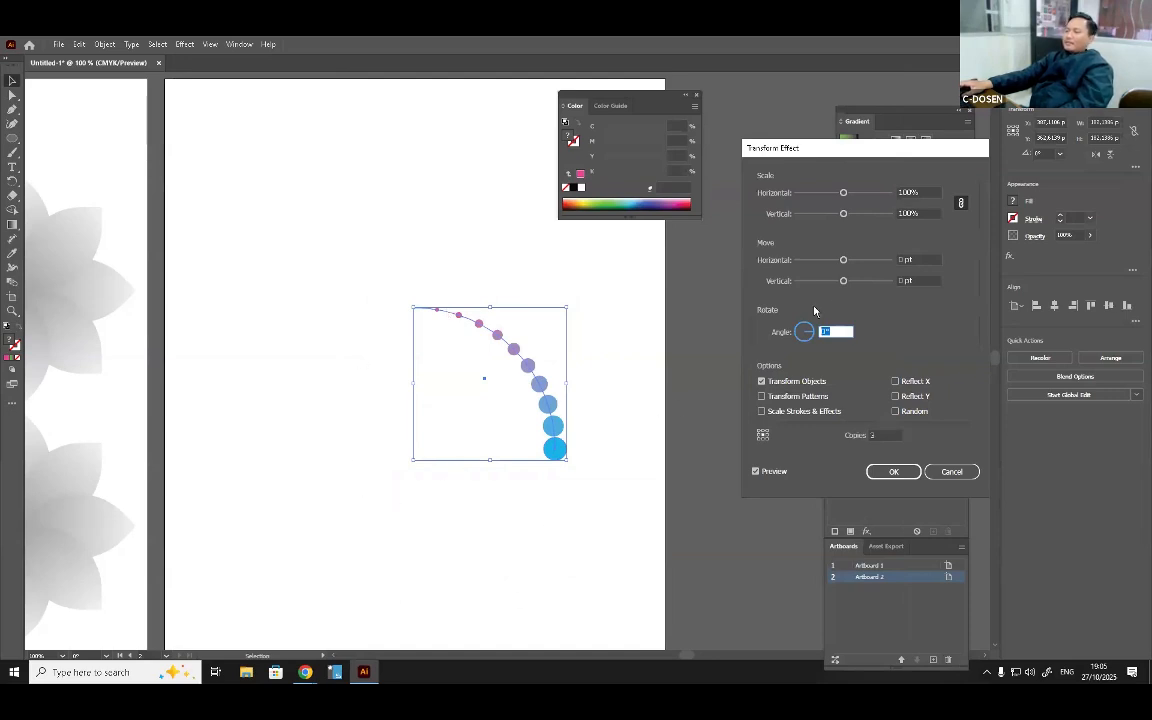
Set the Transform effect's rotation angle to 90° and preview the copies on the artboard.
drag(799, 153, 704, 248)
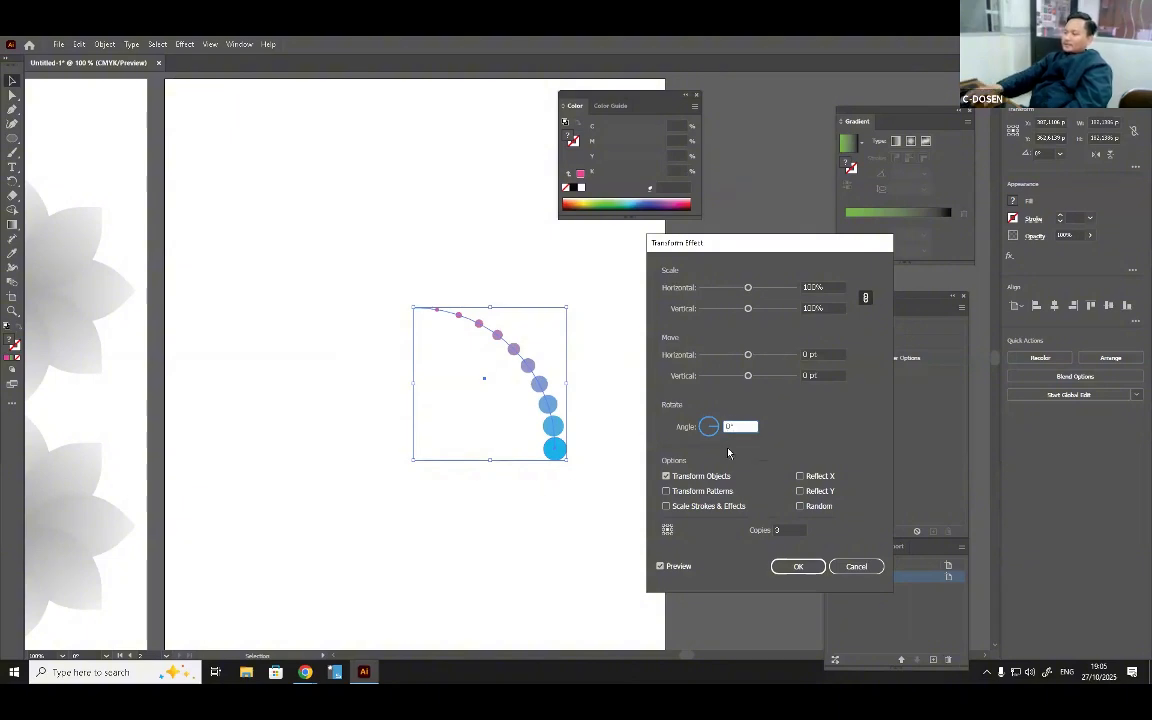
text(90)
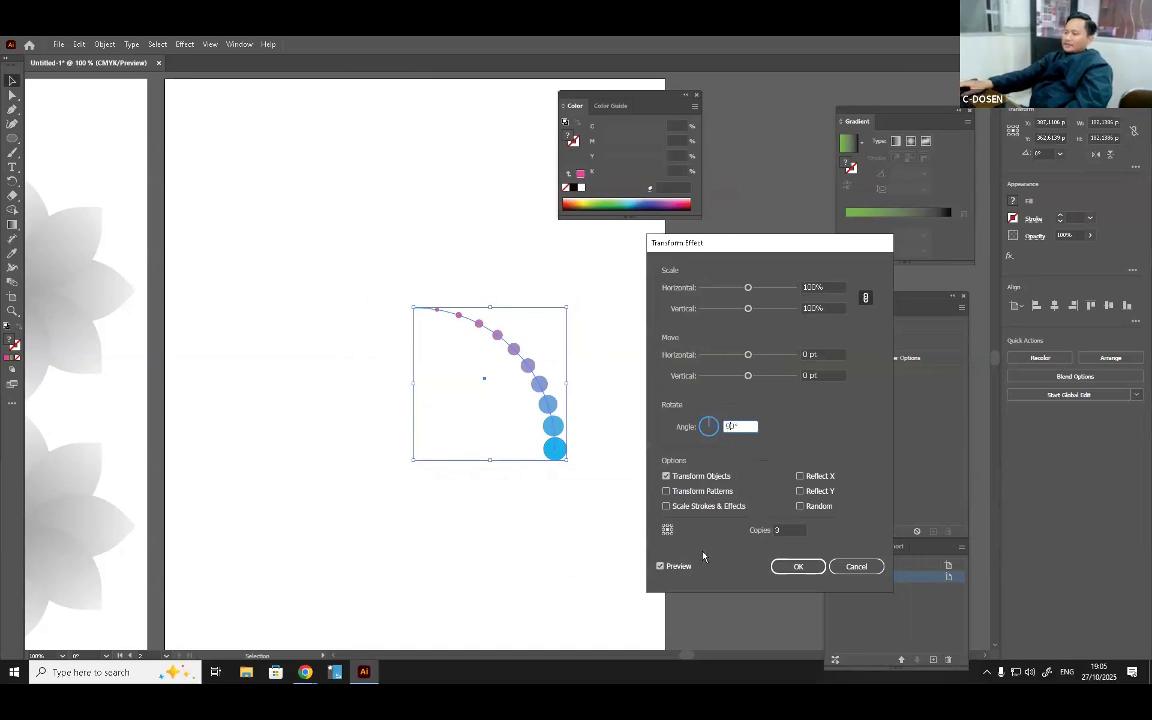
click(662, 566)
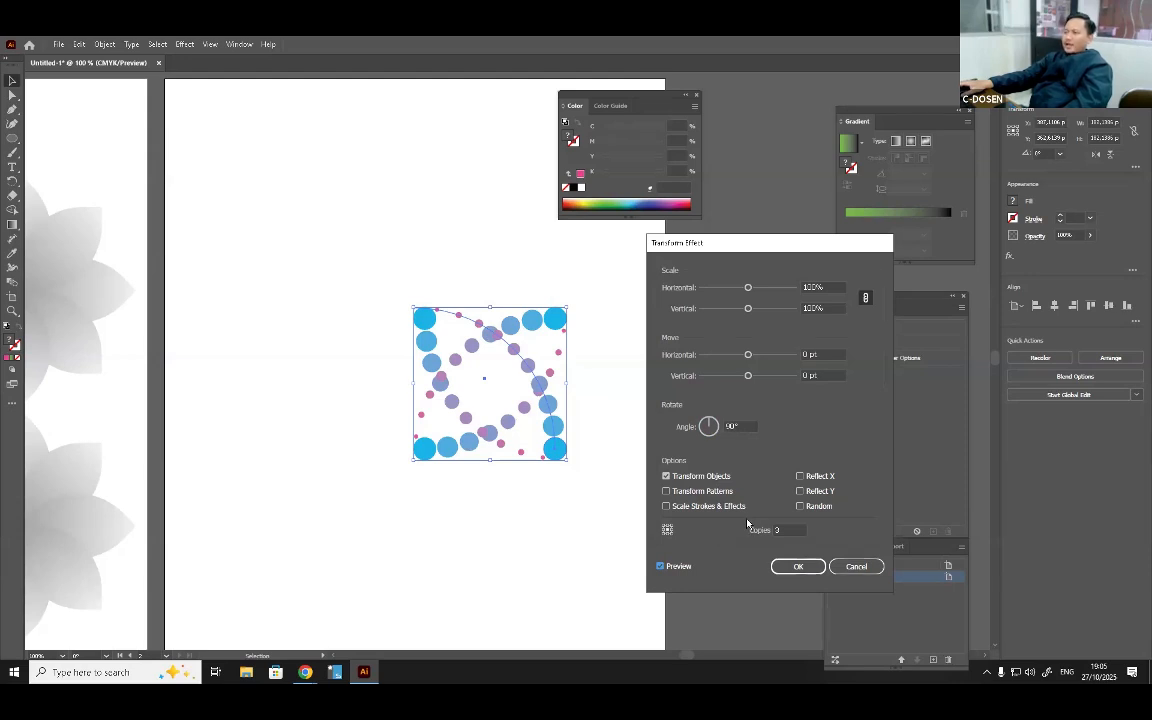
Try different reference points for the Transform effect and settle on the lower-left corner so the arcs form a ring.
click(672, 530)
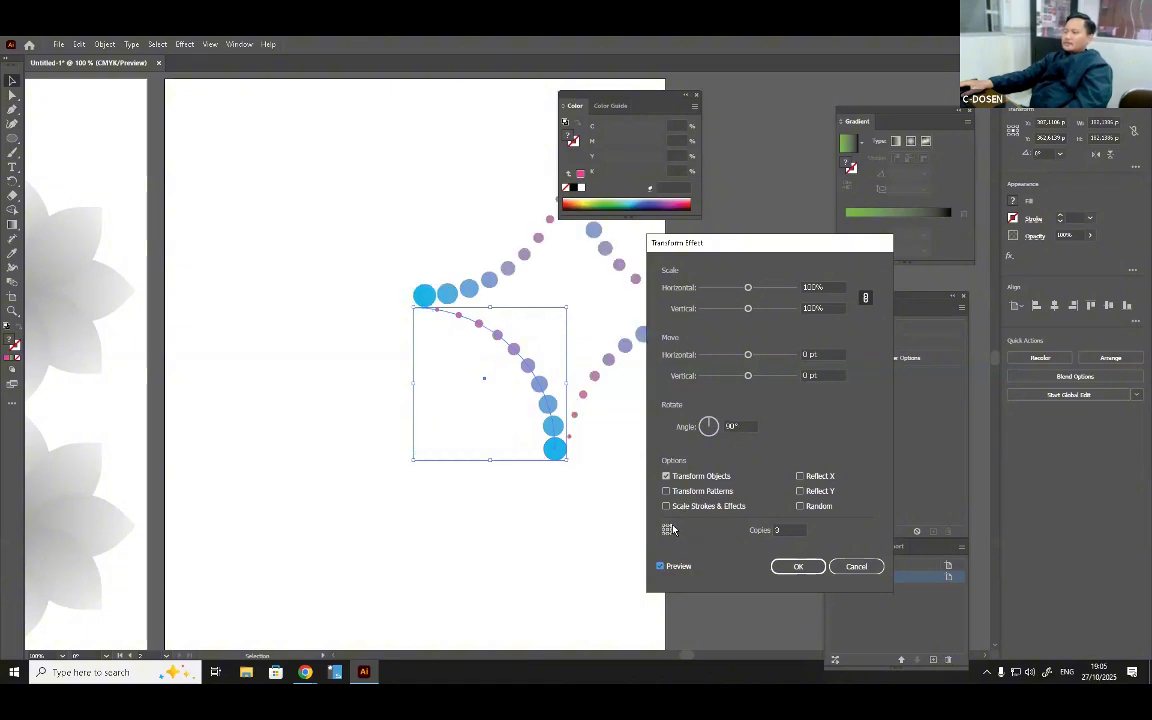
click(665, 527)
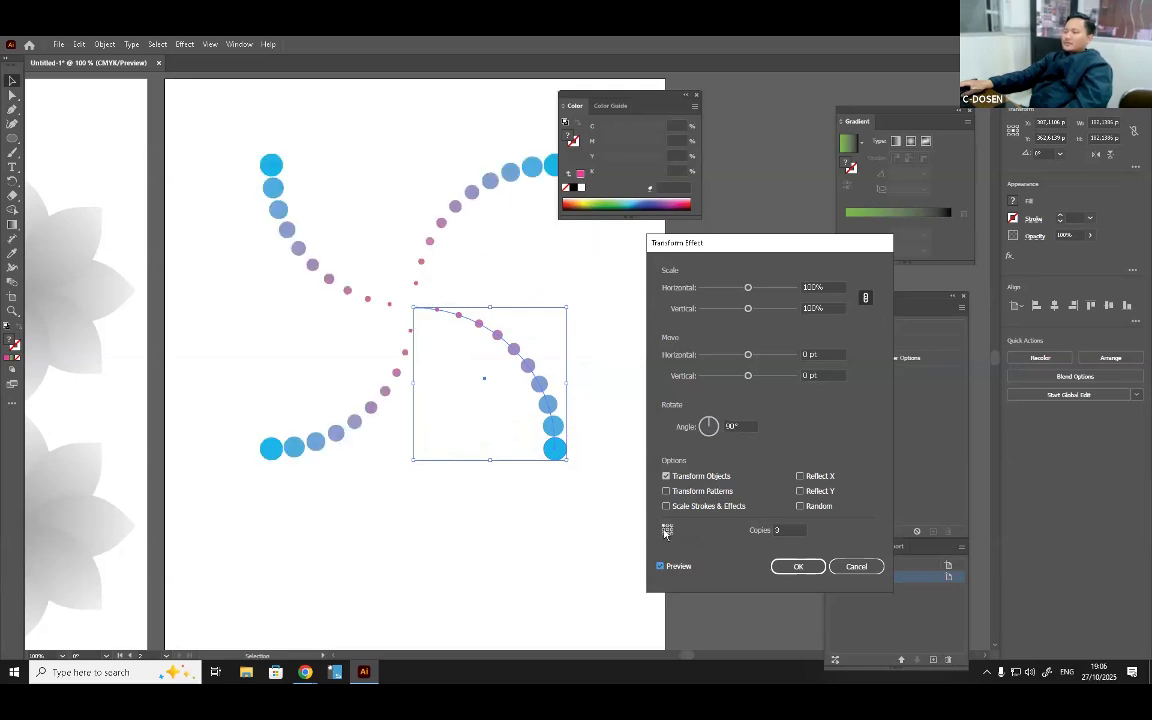
click(665, 535)
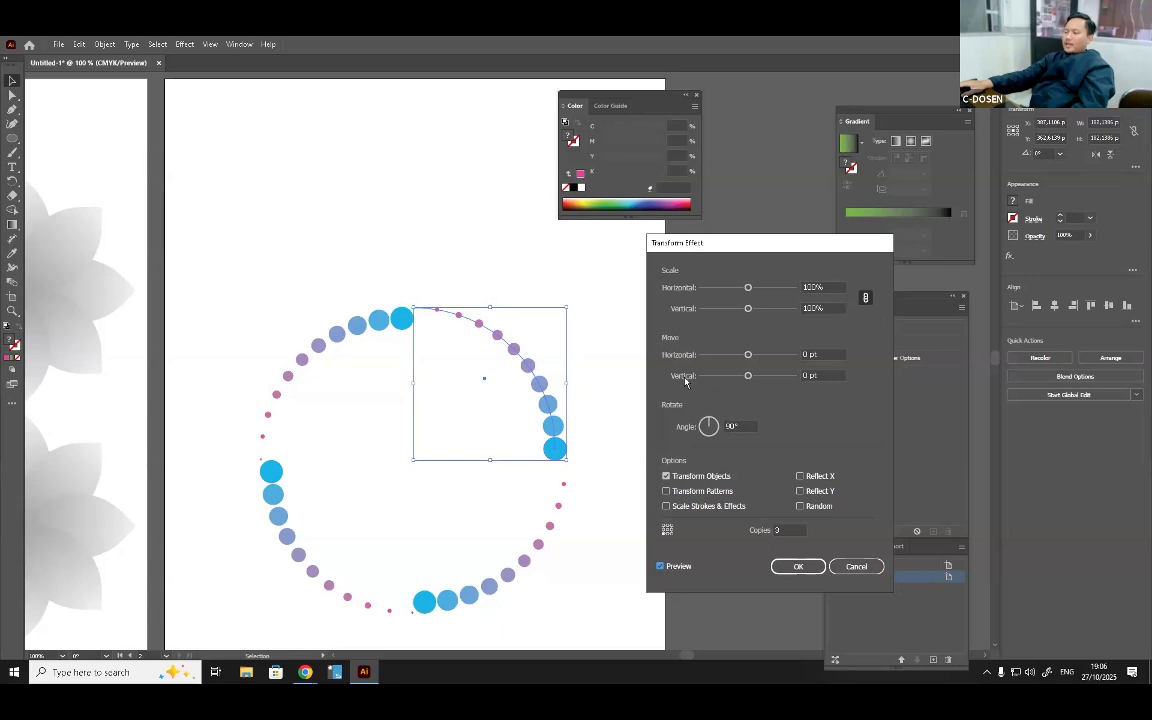
Set the Transform effect's horizontal move to -3 pt to adjust the spacing between the arcs.
click(836, 354)
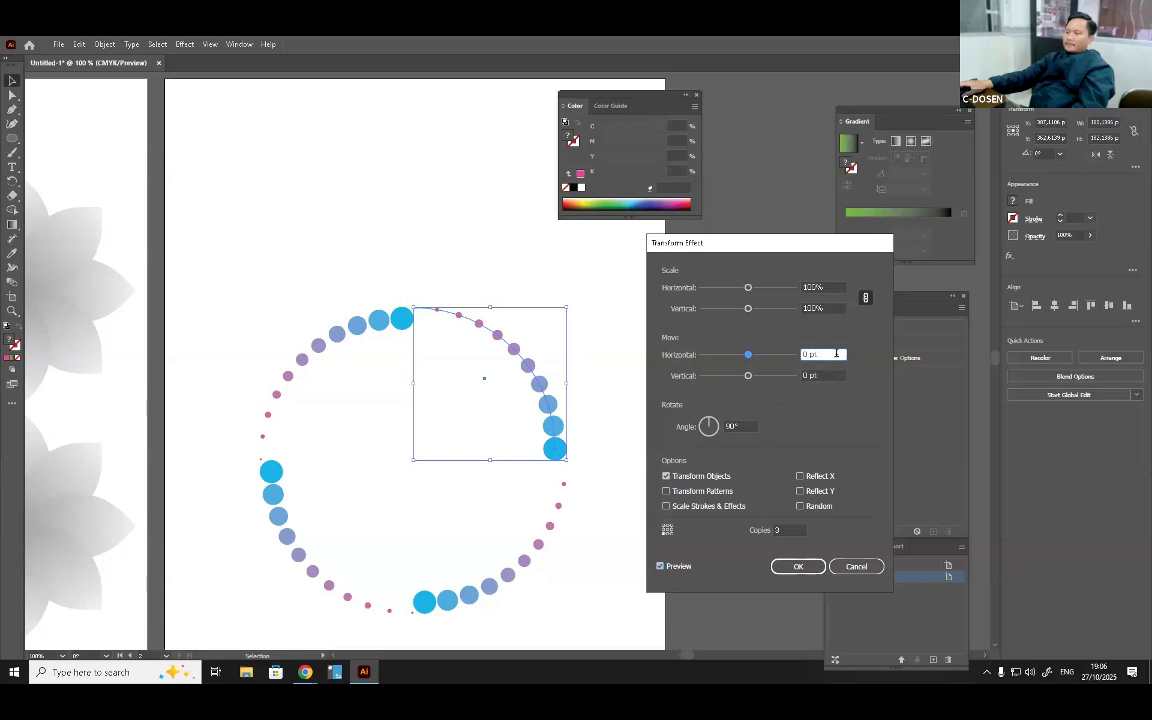
key(Down)
key(Down)
key(Up)
key(Up)
key(Up)
key(Up)
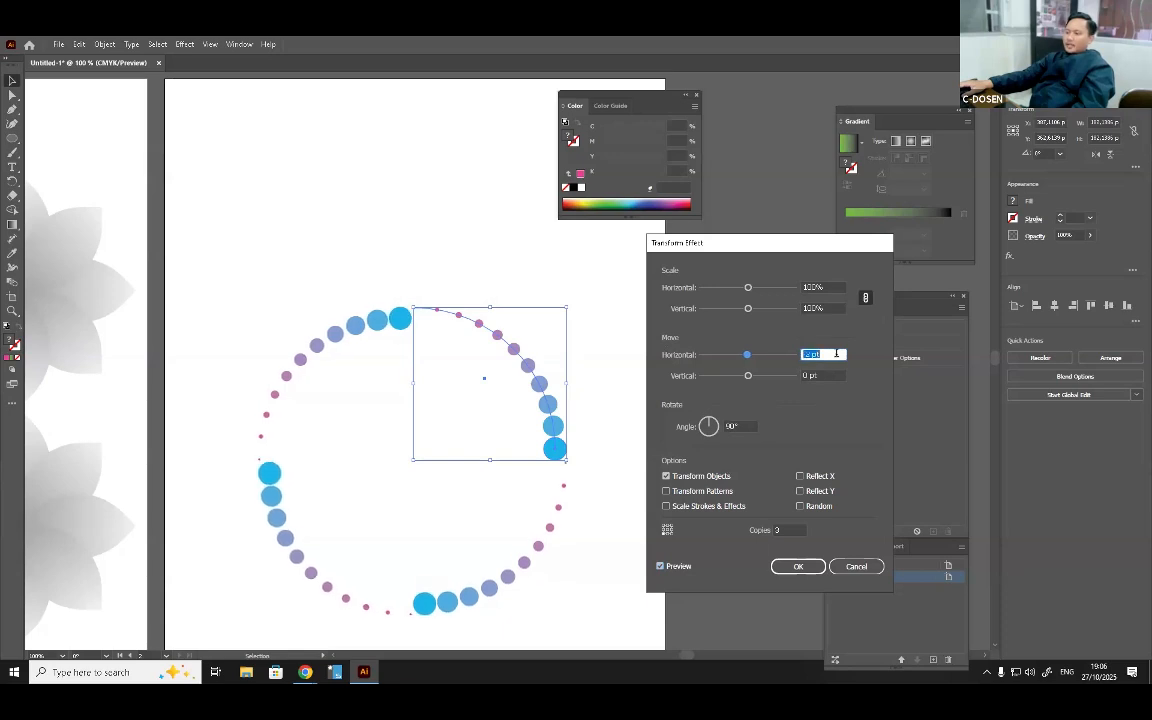
key(Down)
key(Down)
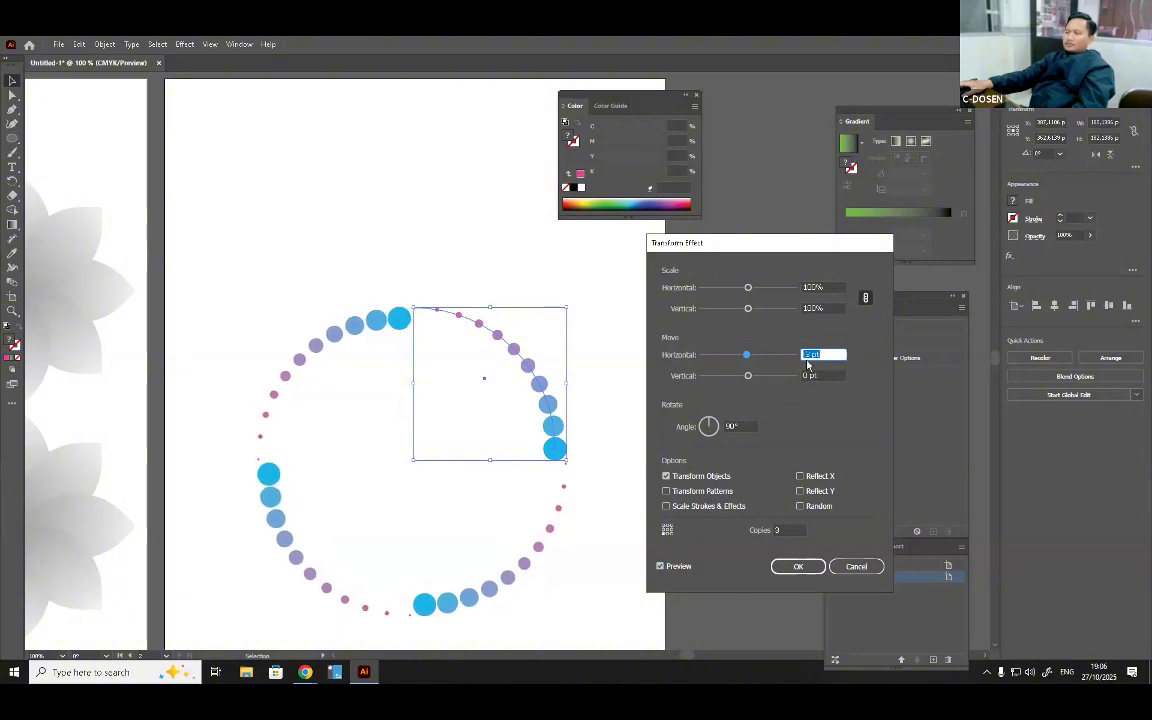
key(Down)
key(Tab)
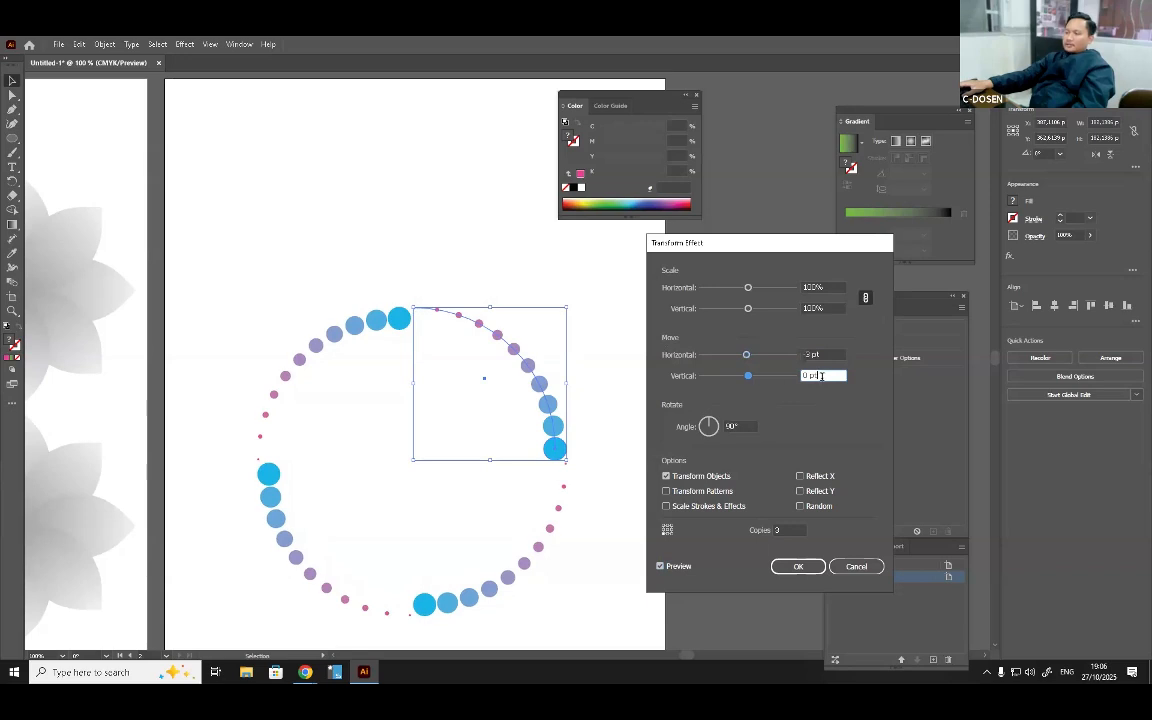
Set the Transform effect's vertical move to -13 pt and apply the effect to the blend.
key(Down)
key(Down)
key(Down)
key(Down)
key(Down)
key(Down)
key(Down)
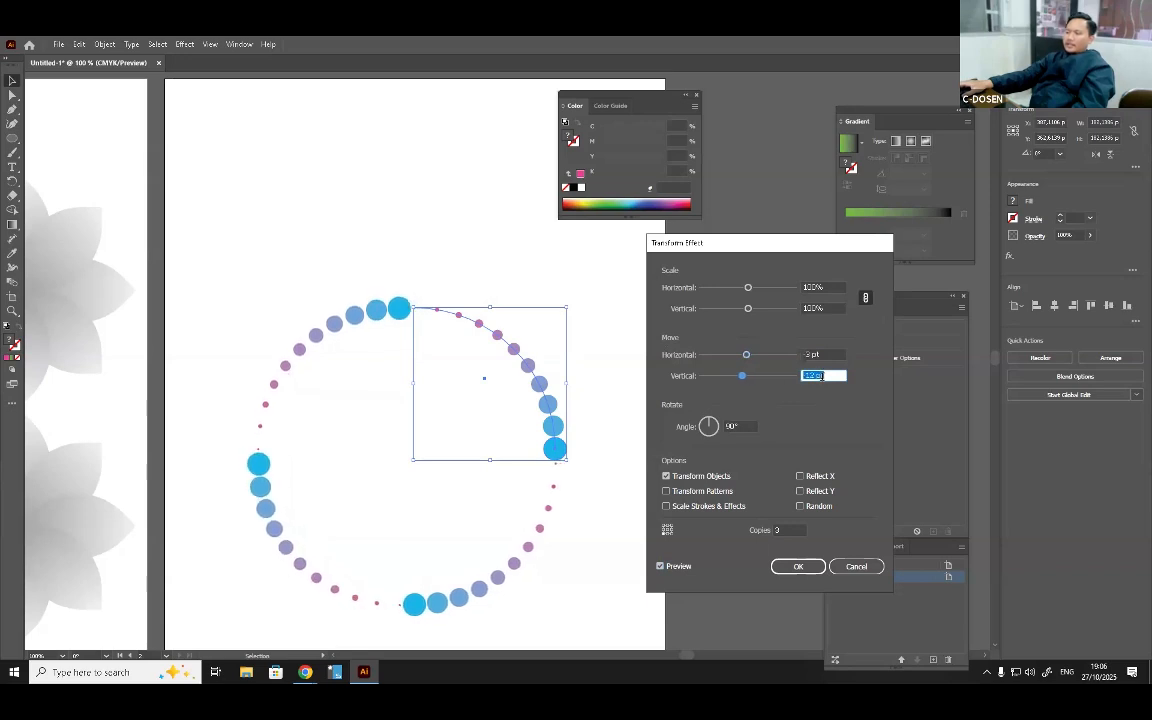
key(Down)
key(Down)
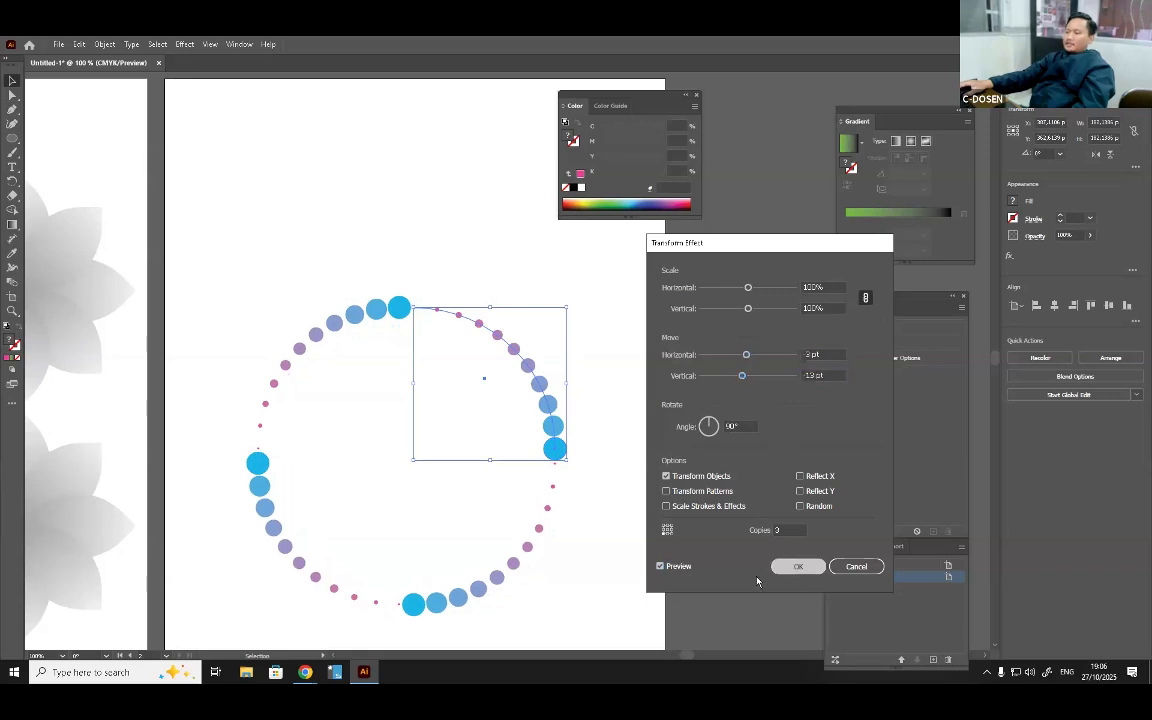
click(795, 566)
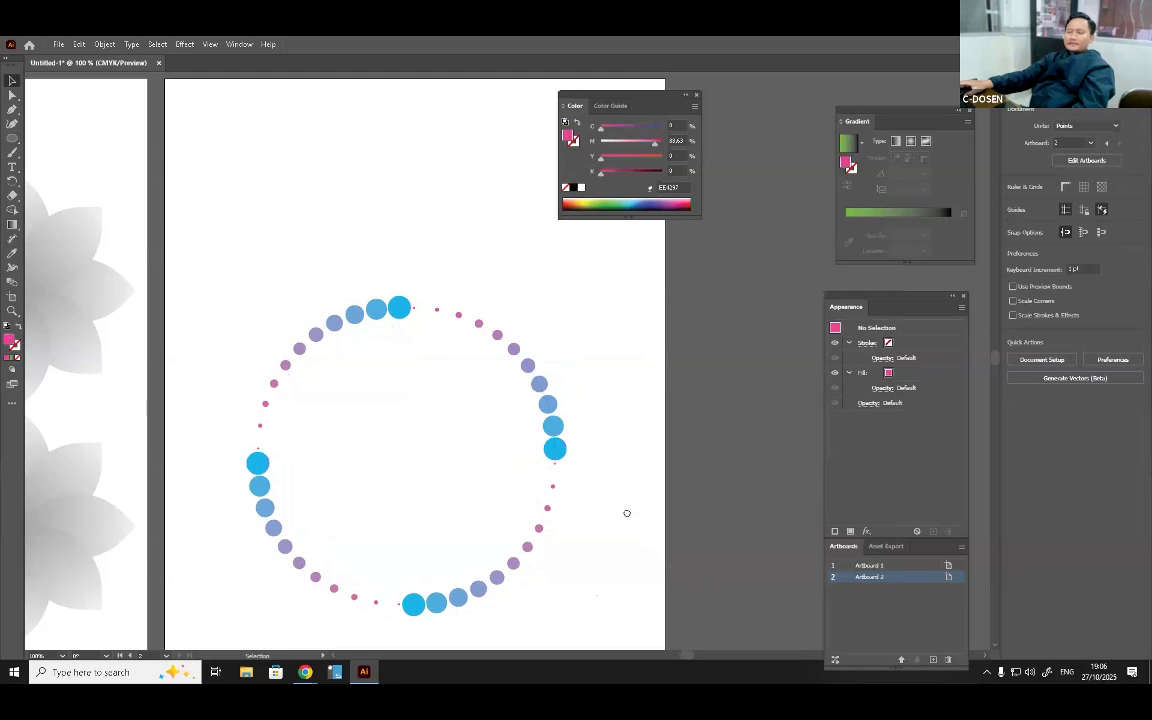
Move the floating Color panel away from the ring of circles.
drag(625, 512, 660, 435)
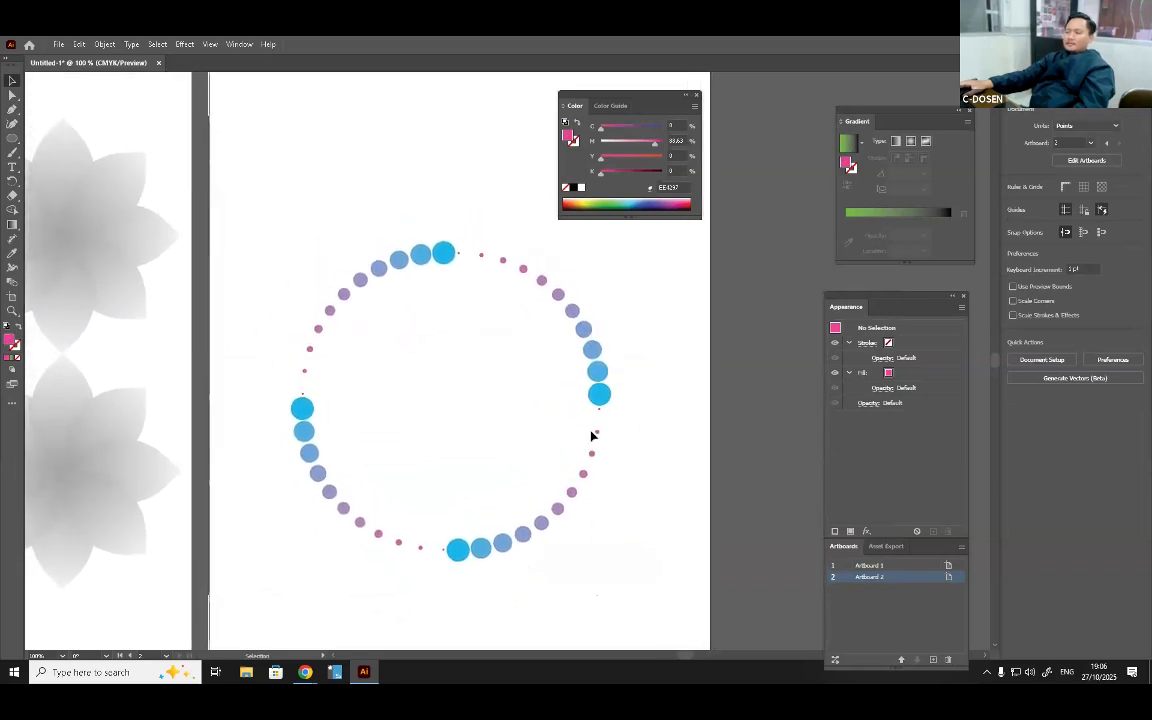
scroll(588, 433, up, 1)
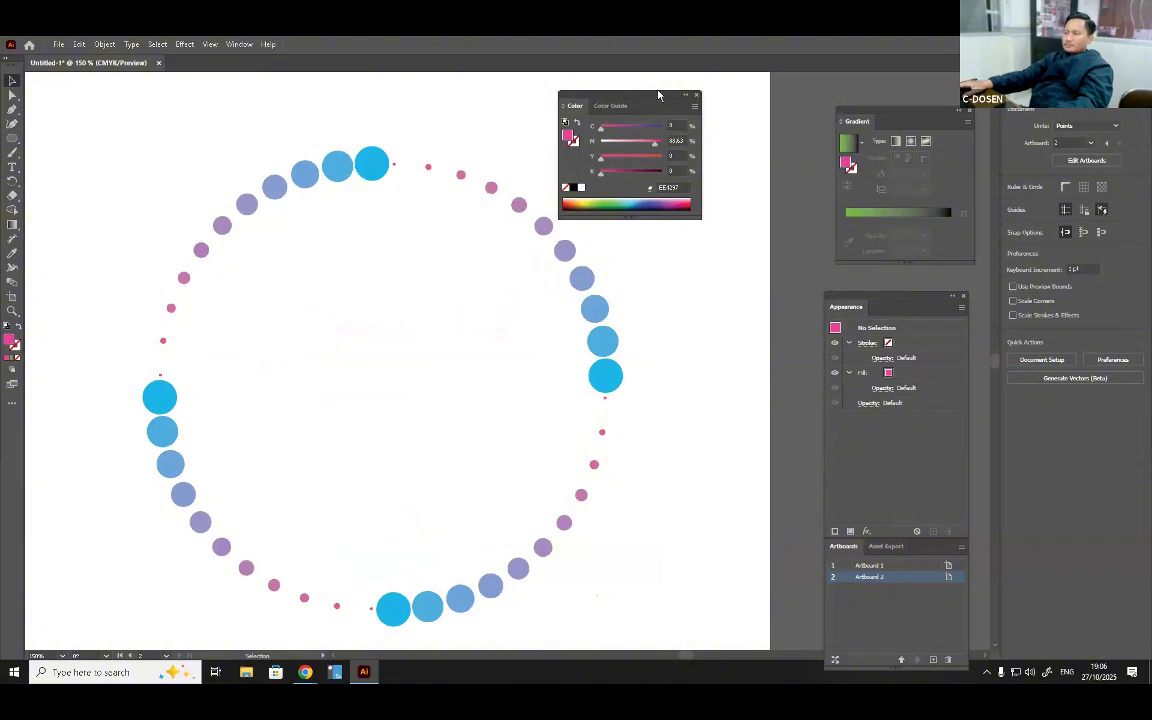
drag(658, 96, 759, 84)
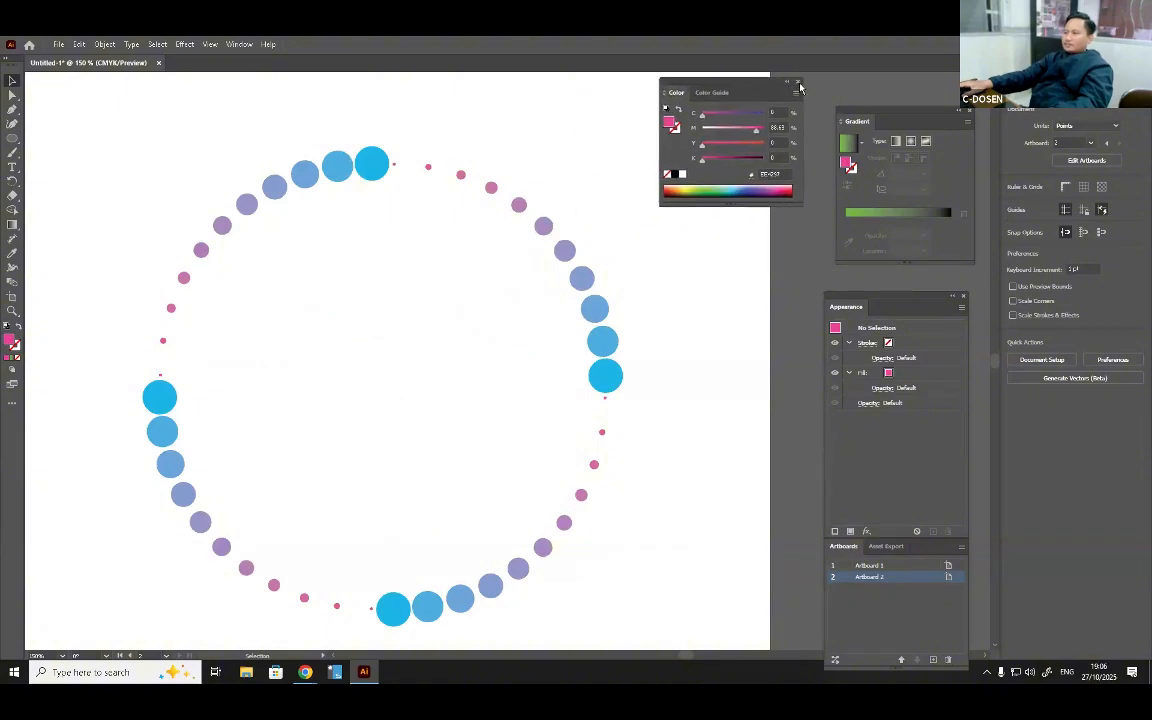
Hide the Color panel, switch the arc blend's spacing to Specified Distance with a slightly adjusted distance, and apply it.
key(F6)
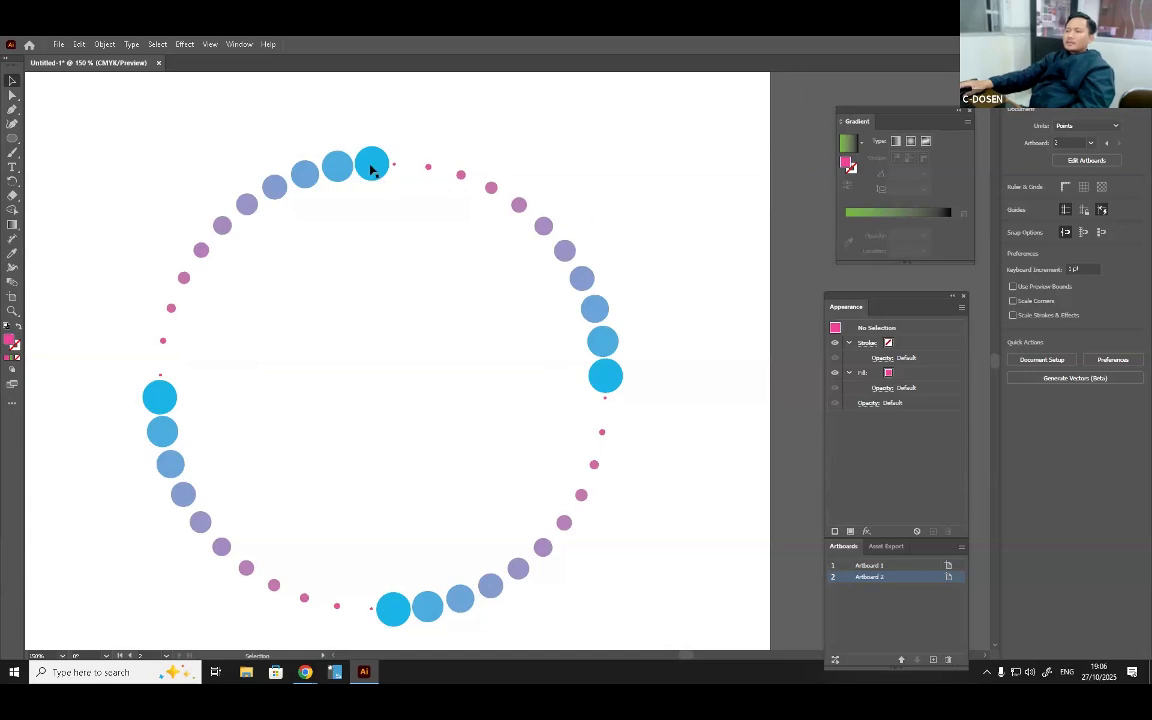
click(400, 172)
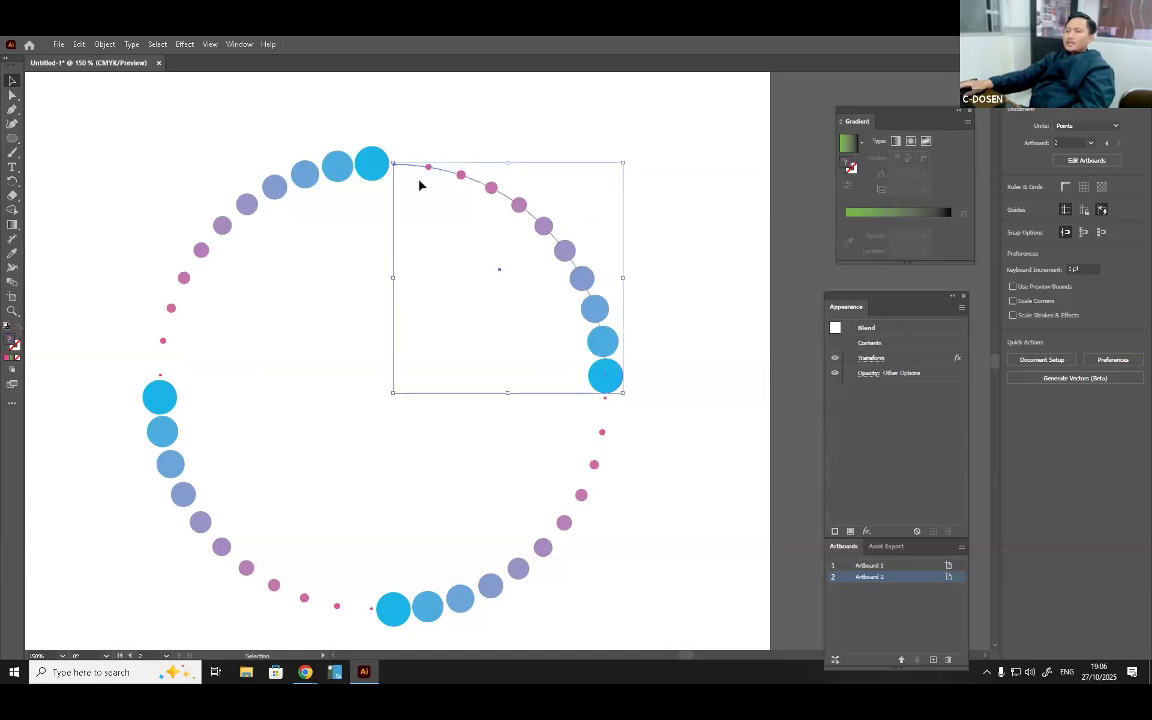
click(104, 44)
mouse_move(166, 434)
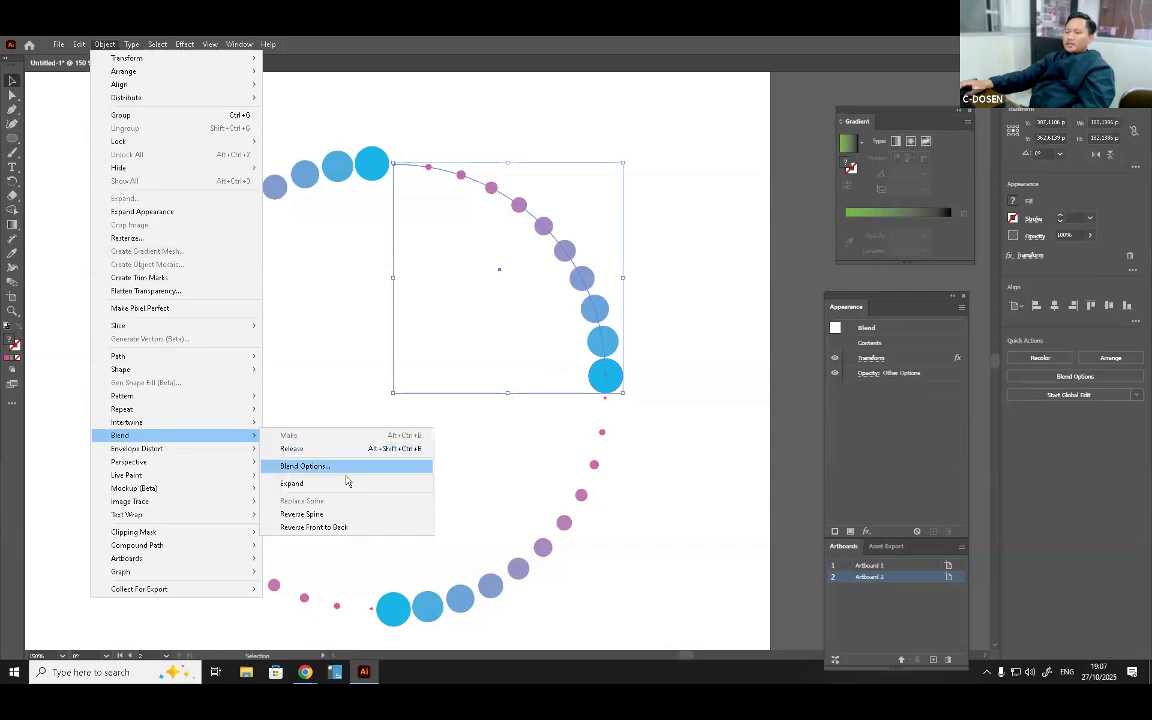
click(343, 466)
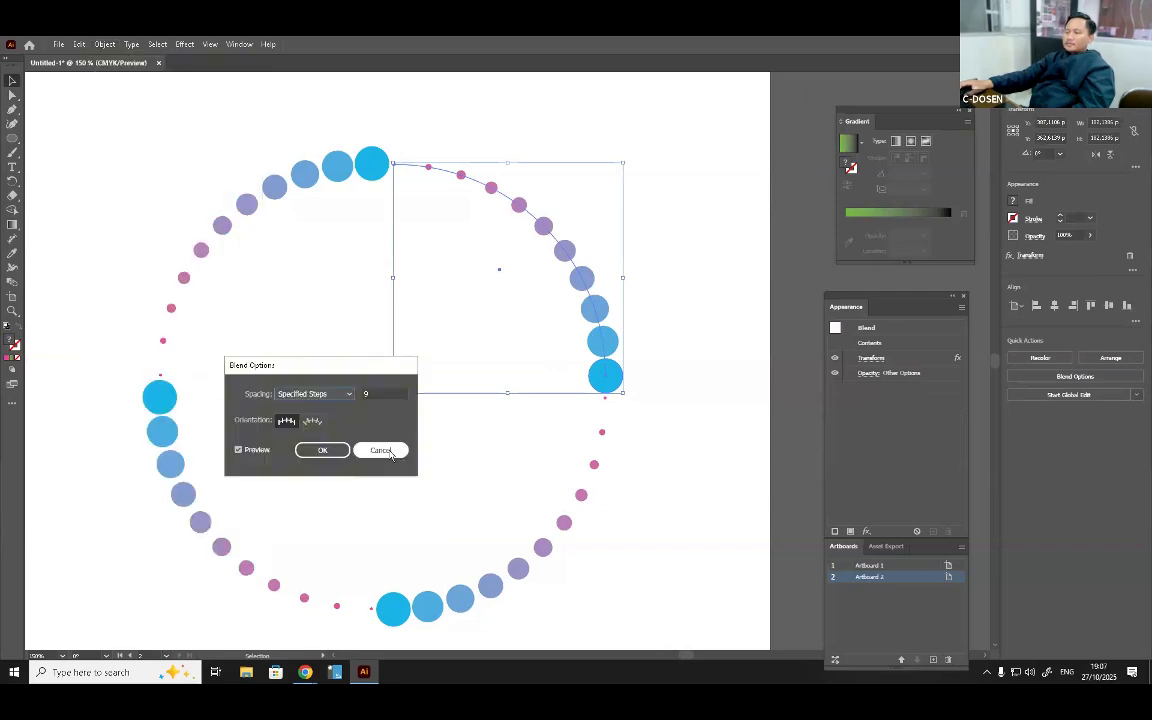
click(351, 398)
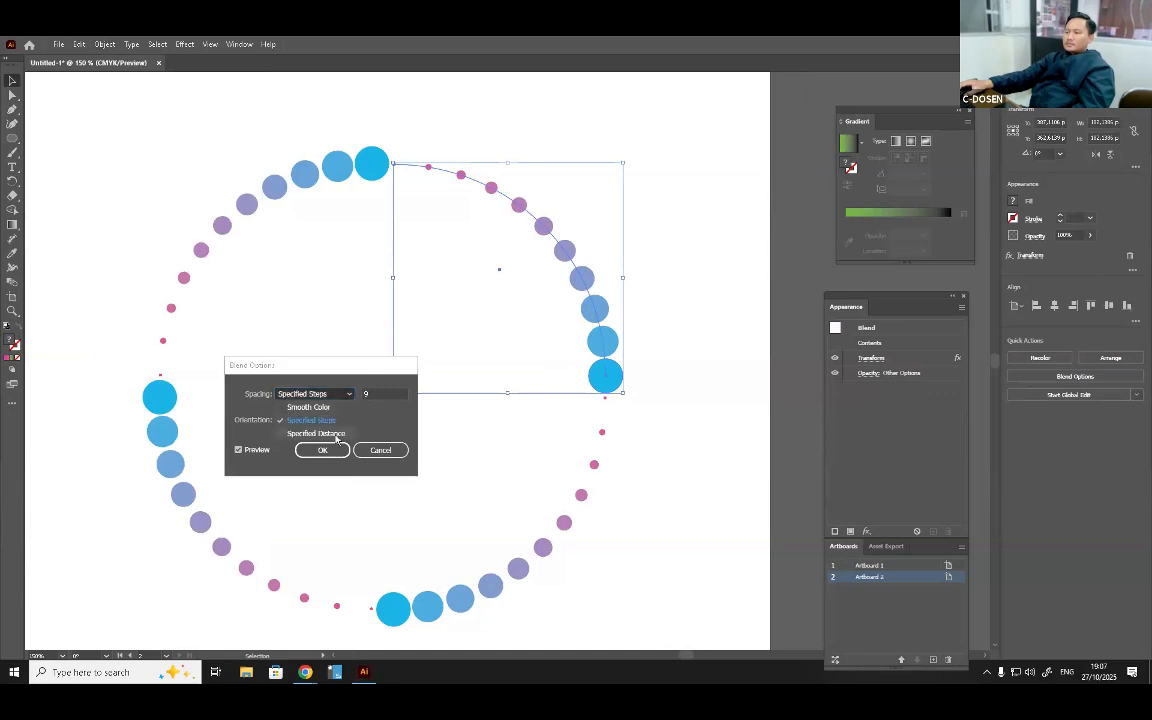
click(342, 434)
key(Down)
key(Down)
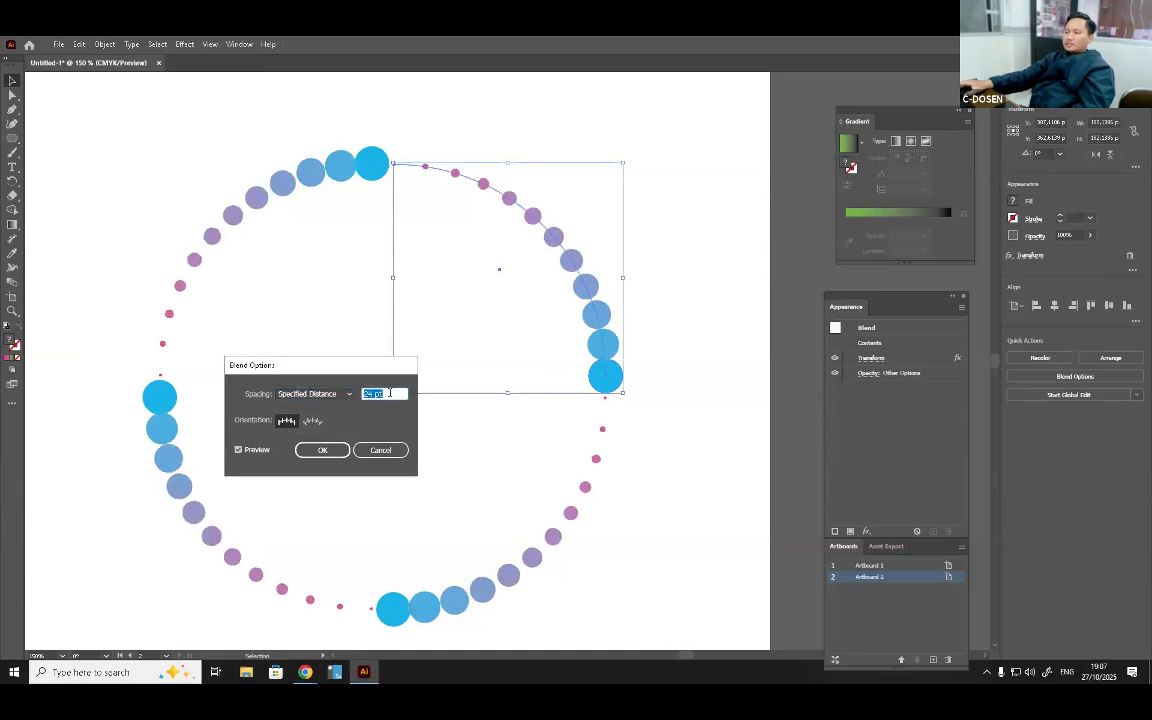
key(Up)
click(322, 450)
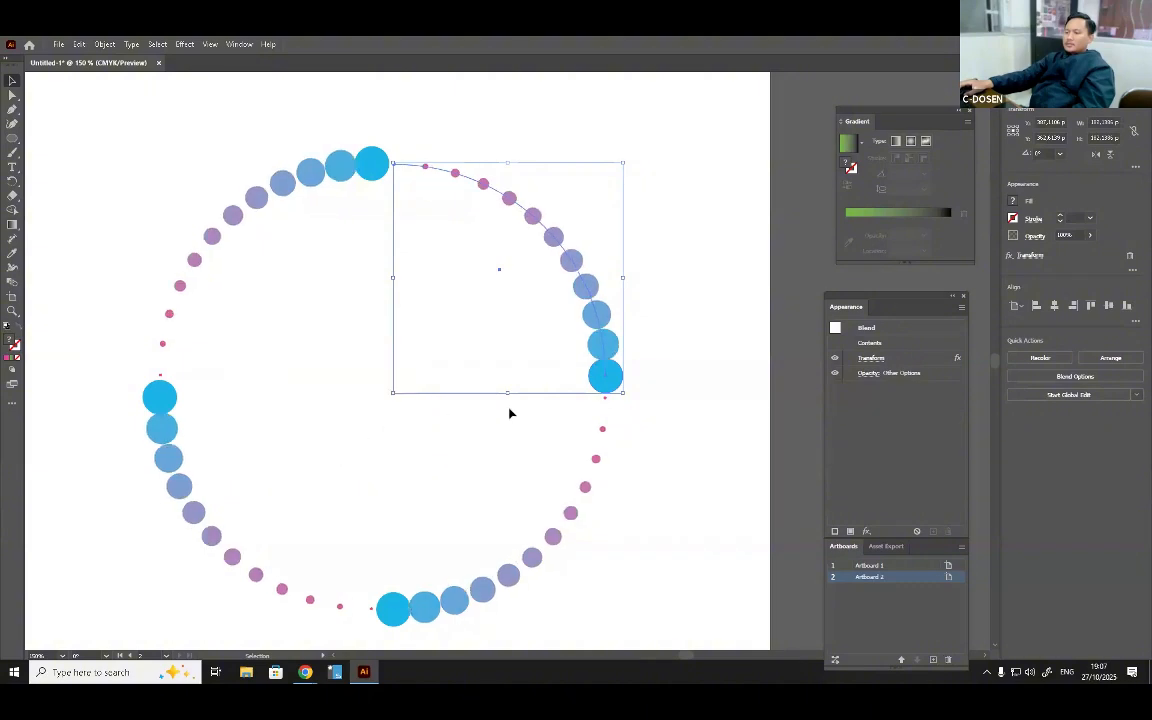
click(665, 355)
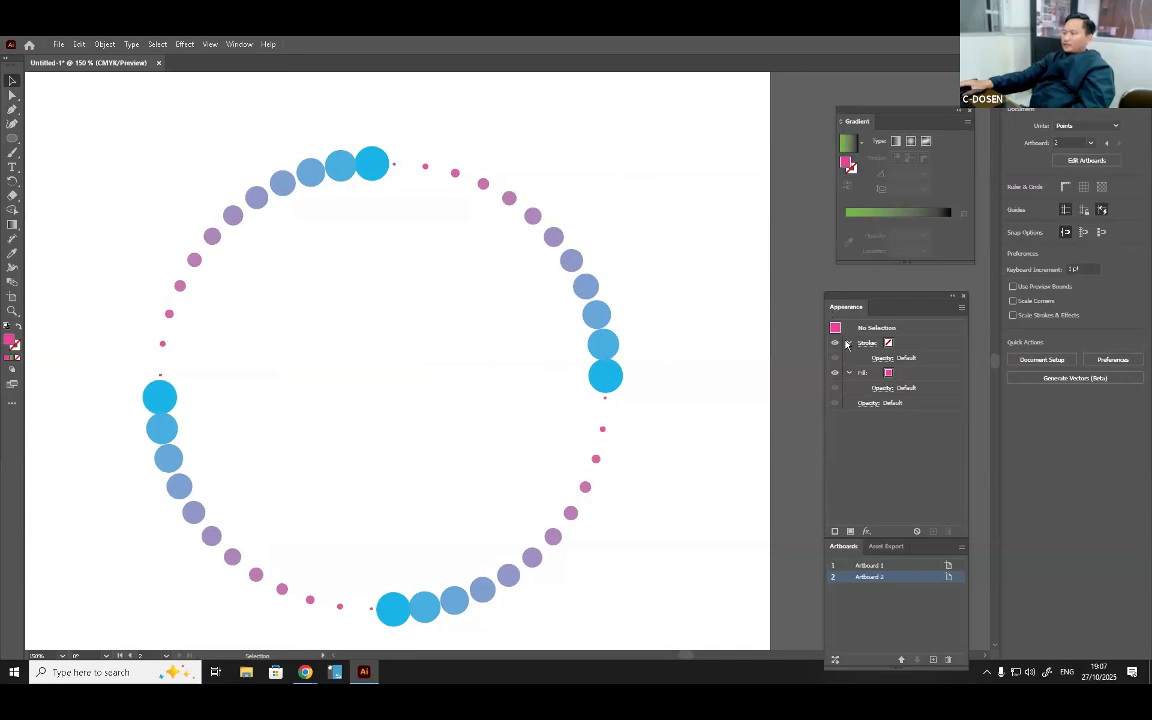
Shift the Appearance and Artboards panel group slightly and add a third artboard beside the ring's artboard.
drag(853, 301, 816, 278)
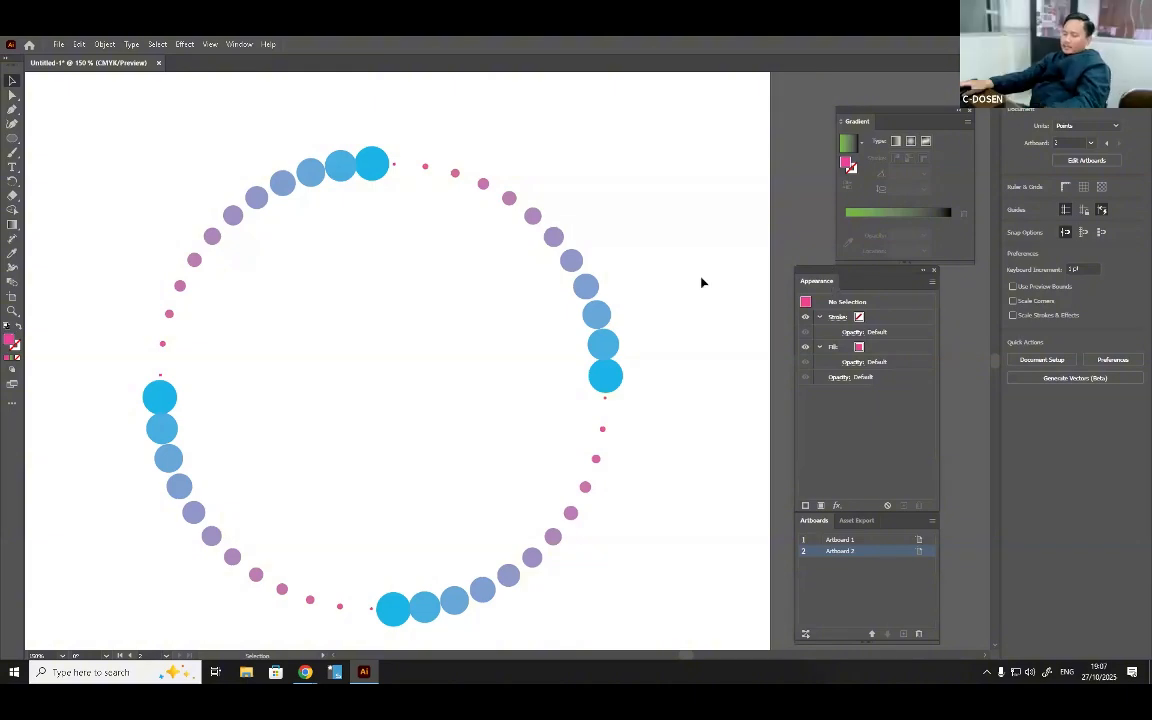
scroll(665, 341, down, 2)
scroll(640, 290, up, 1)
scroll(496, 290, right, 3)
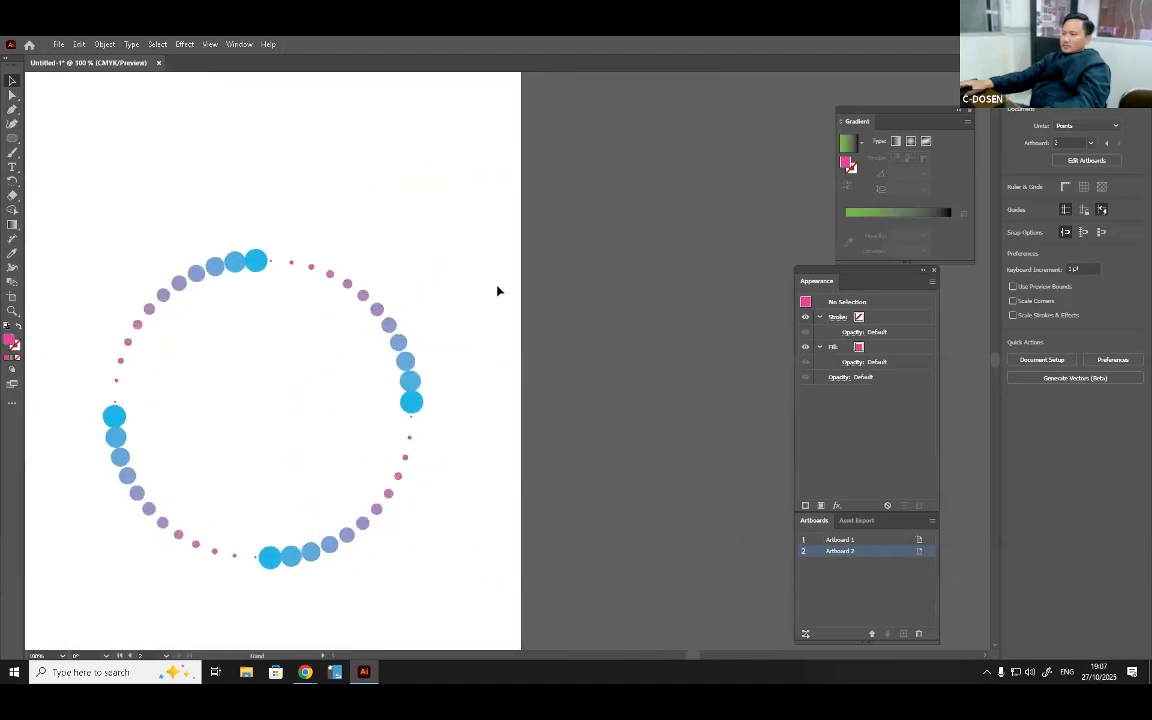
scroll(510, 288, down, 1)
scroll(510, 288, up, 1)
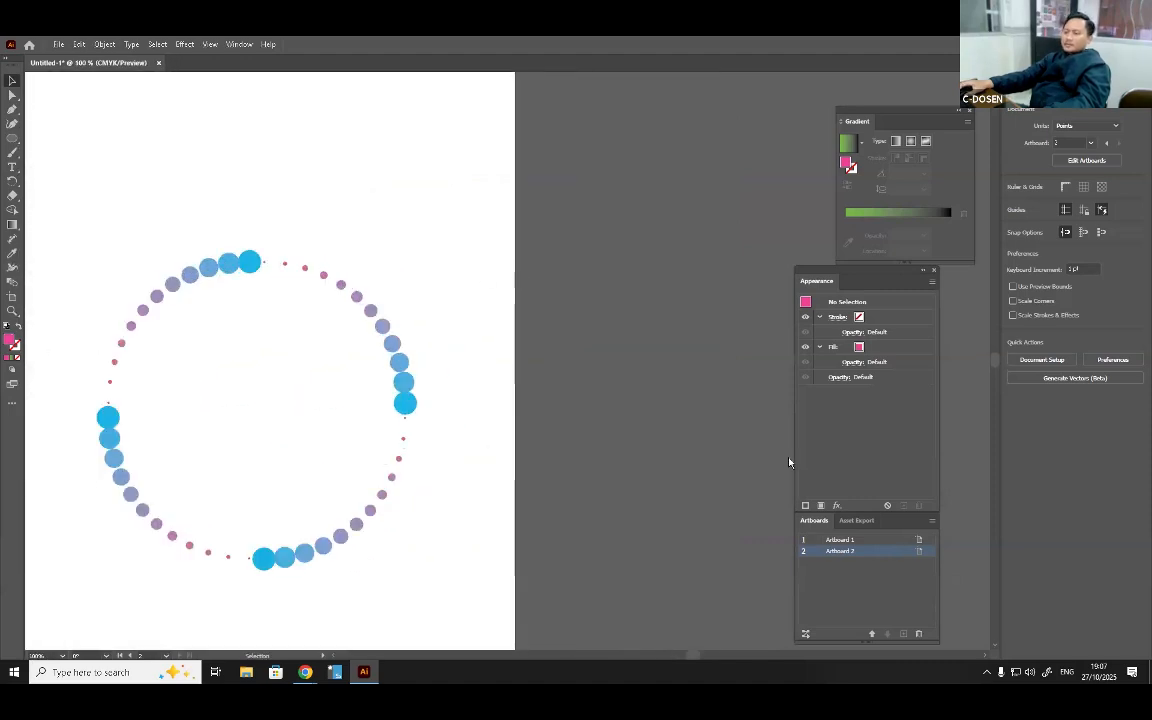
click(917, 634)
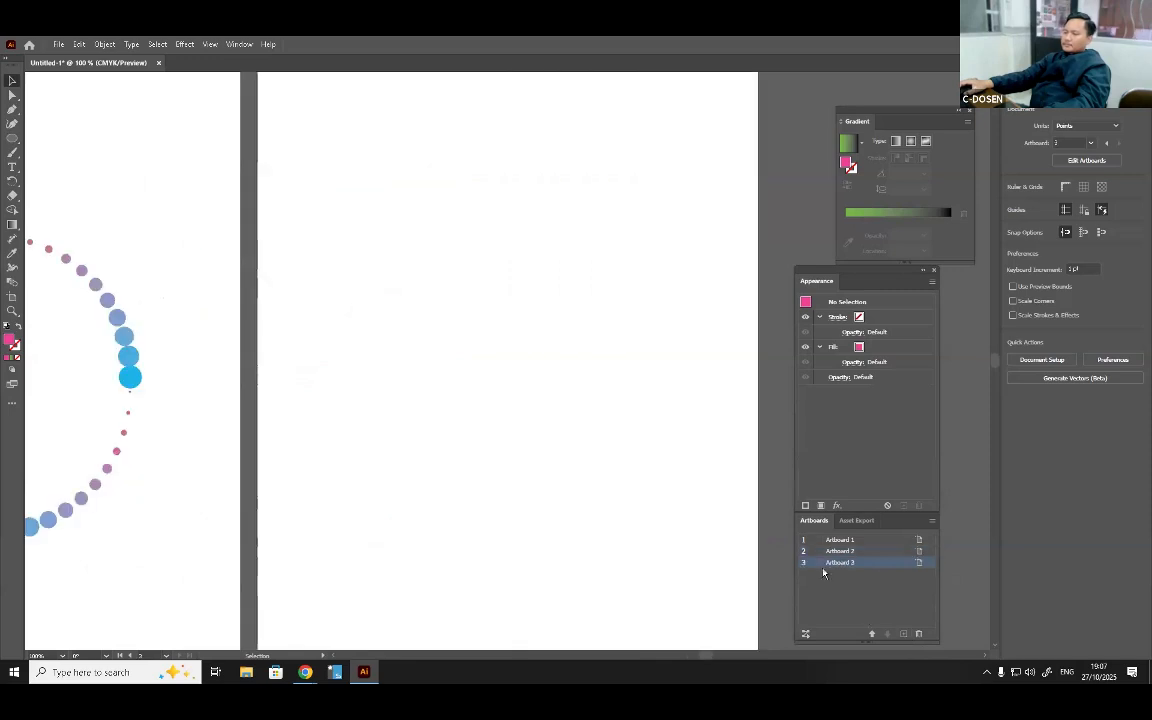
Draw a pink circle about 23 pt wide on the third artboard and place a smaller copy level with it, spanning about 401 pt overall.
click(12, 138)
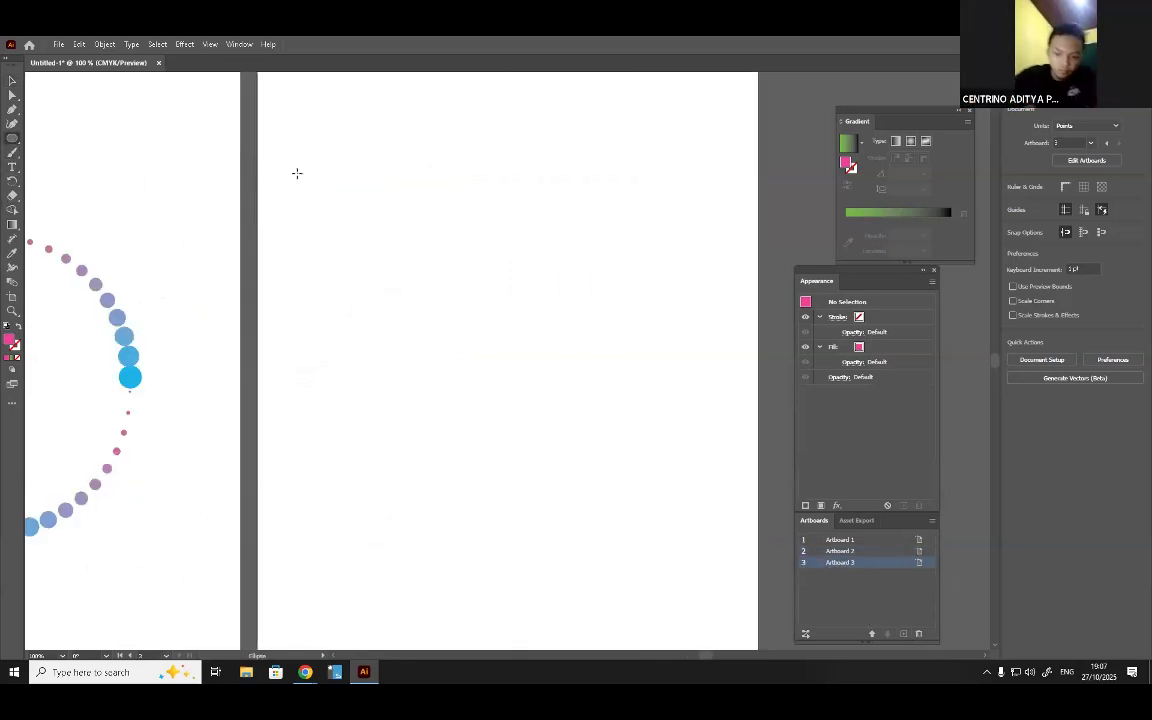
drag(298, 169, 317, 187)
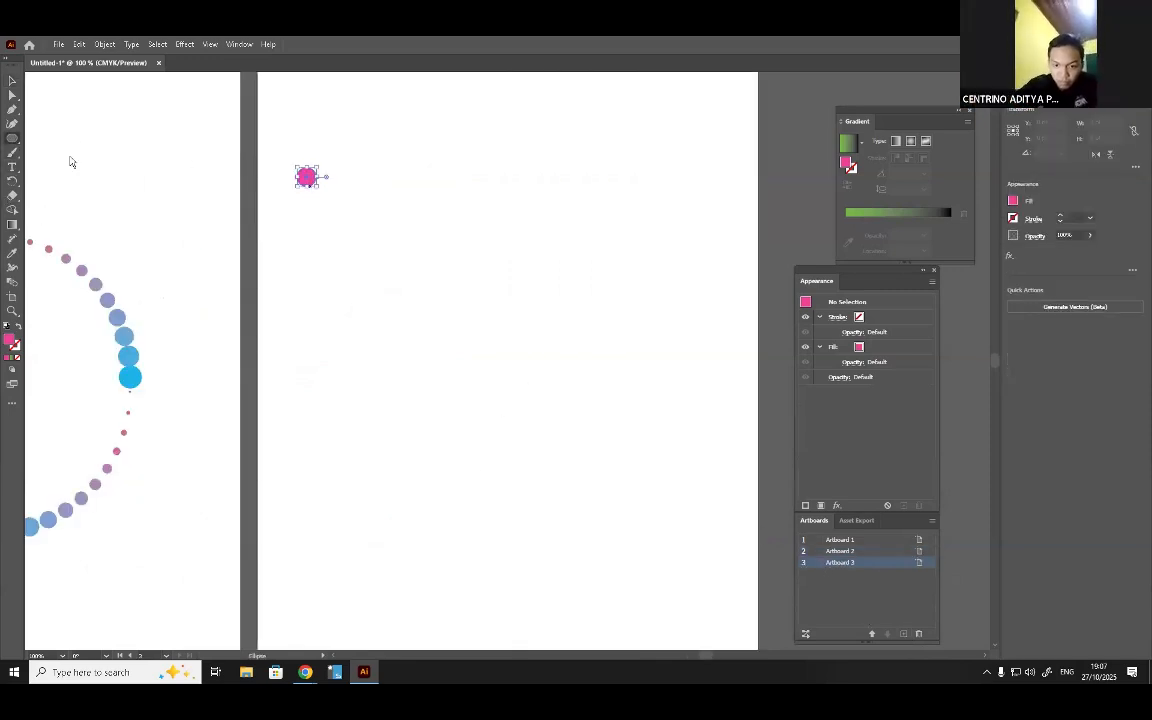
key(v)
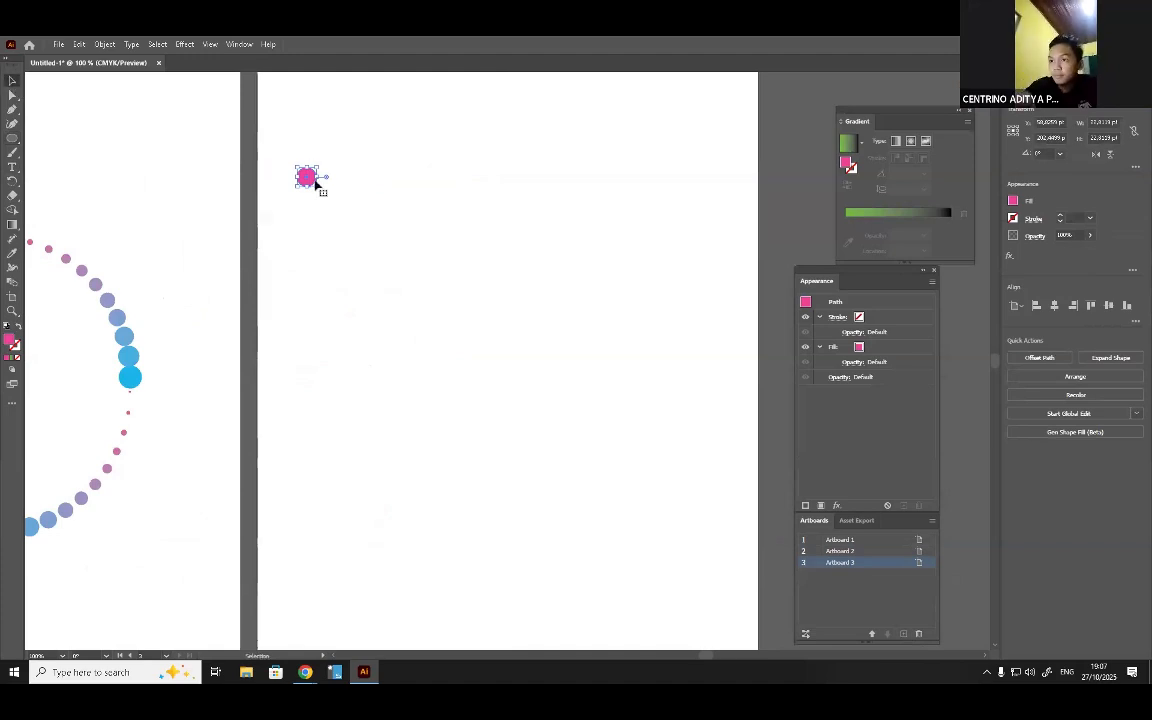
drag(314, 185, 675, 178)
Blend the large and small pink circles into a horizontal row, then deselect it.
drag(270, 129, 712, 290)
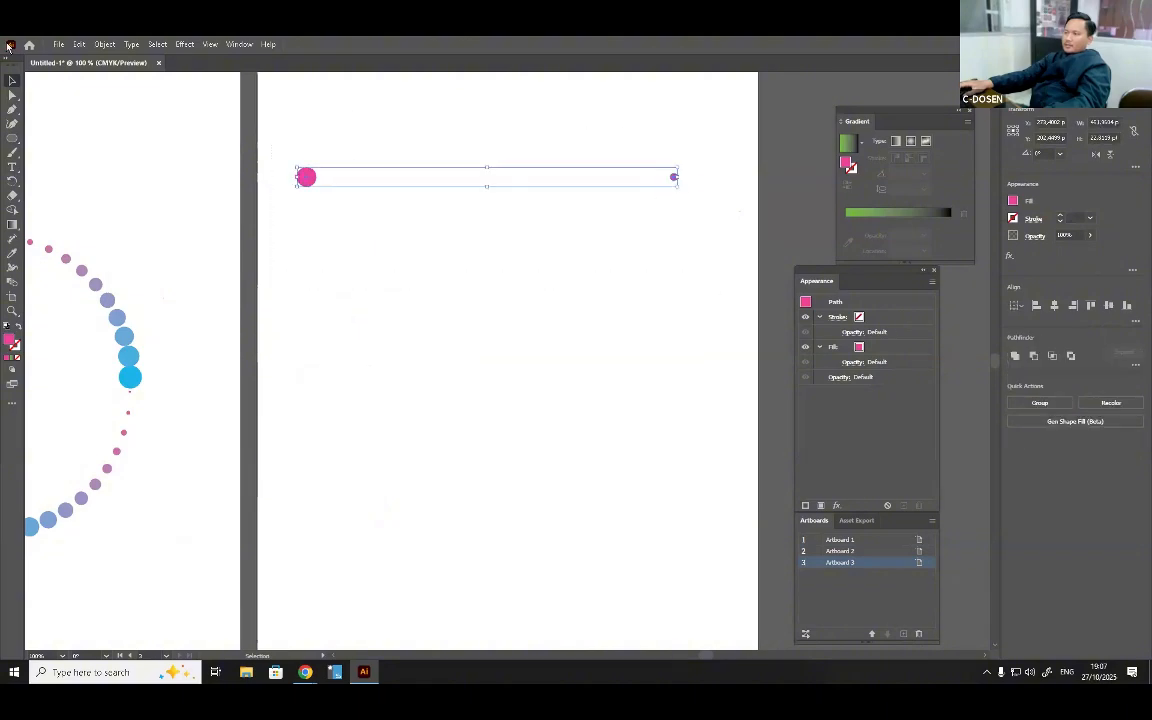
click(102, 45)
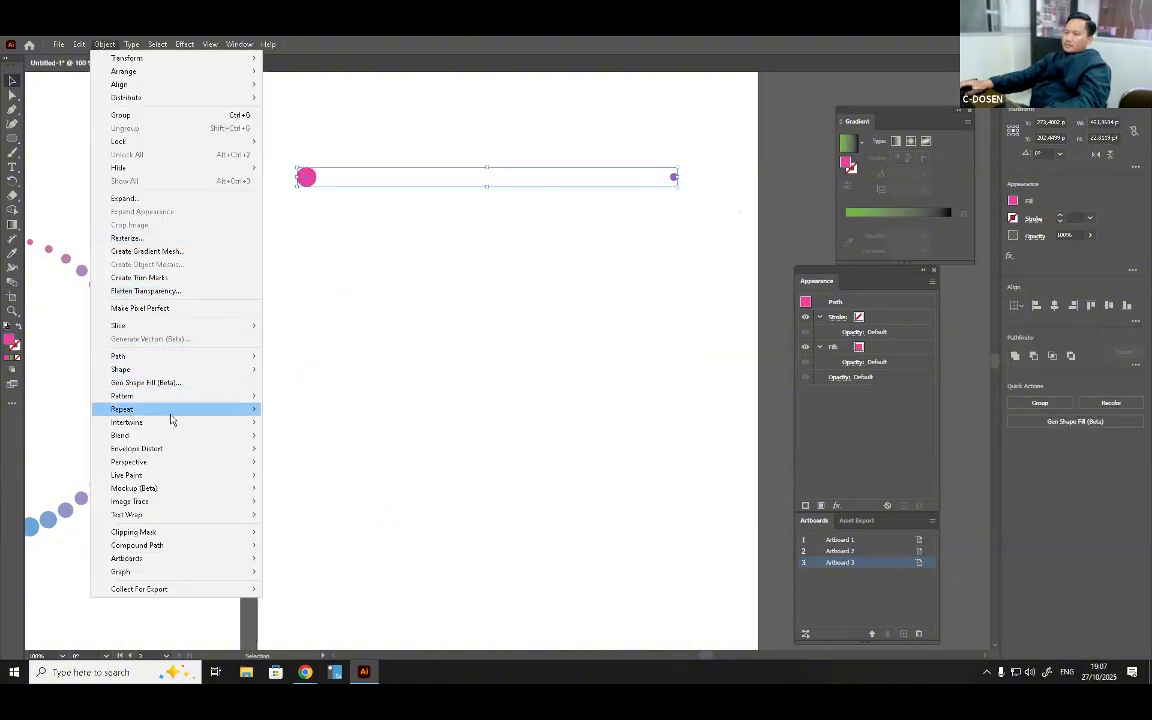
mouse_move(199, 434)
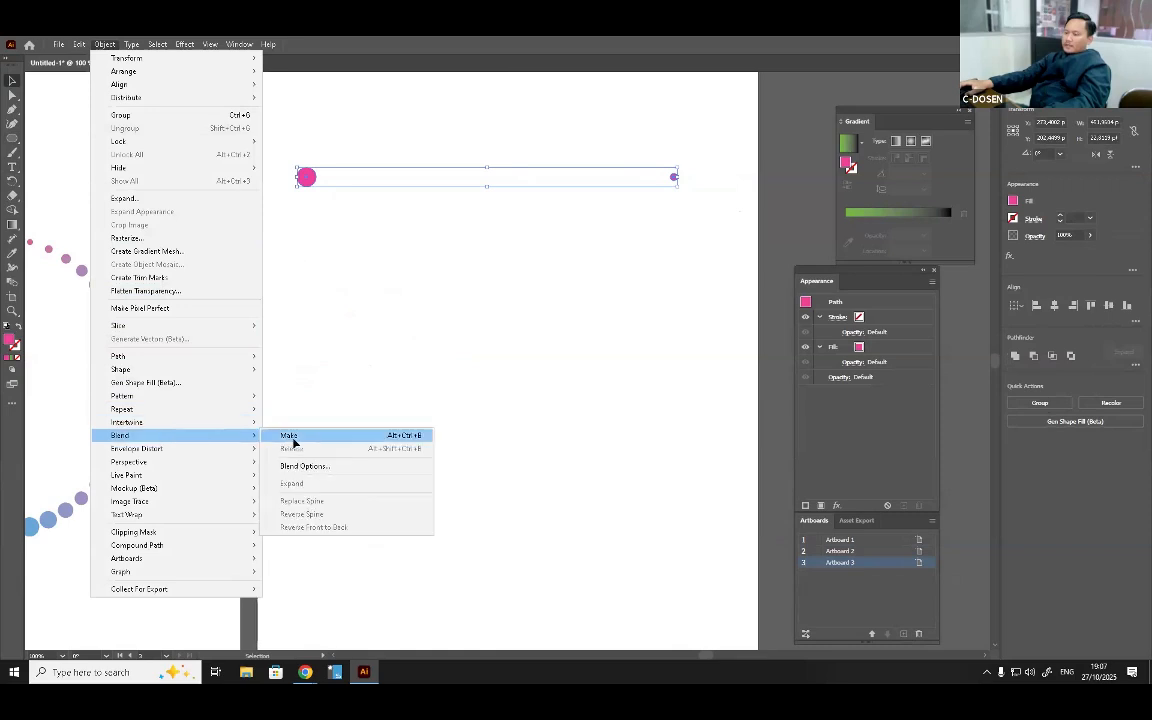
click(289, 436)
click(134, 113)
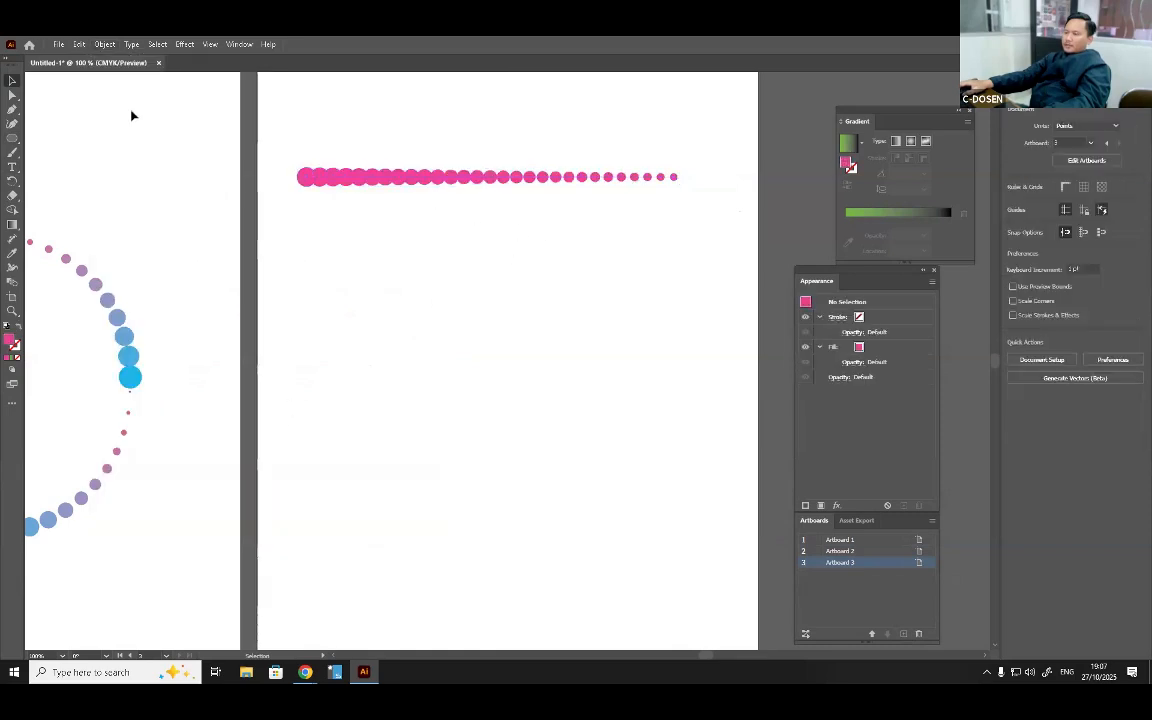
Draw a circle about 317 pt in diameter below the row of dots and swap its pink fill to the stroke.
click(14, 138)
drag(412, 259, 680, 525)
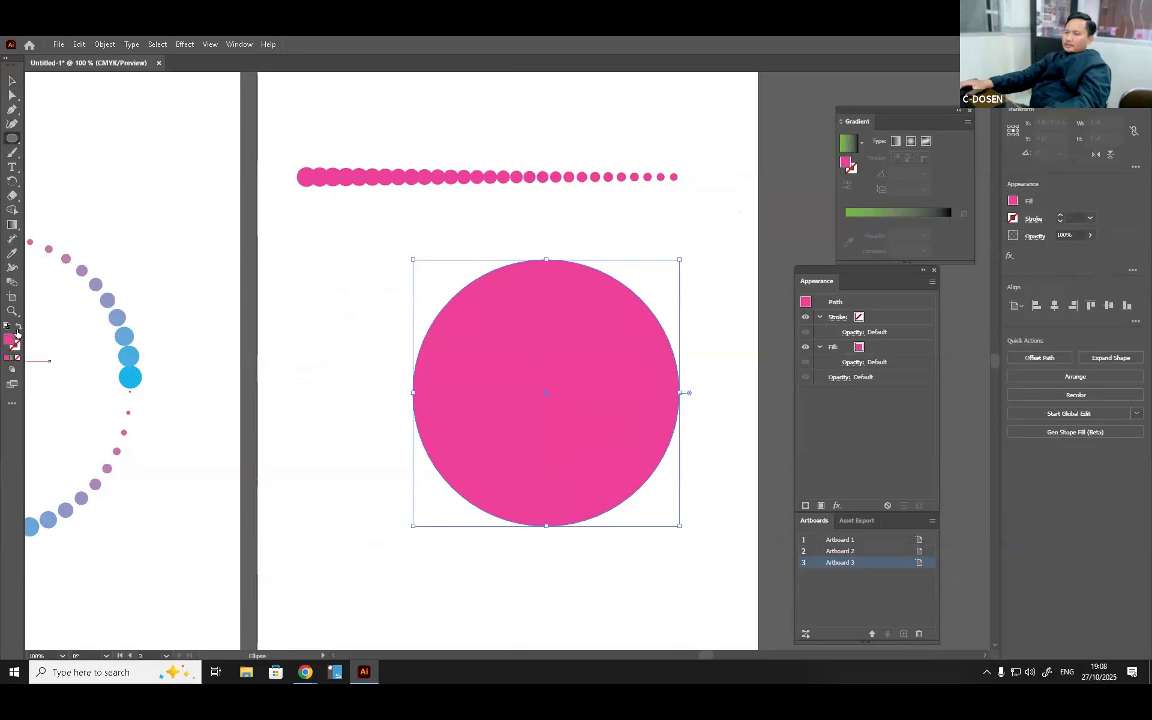
click(17, 331)
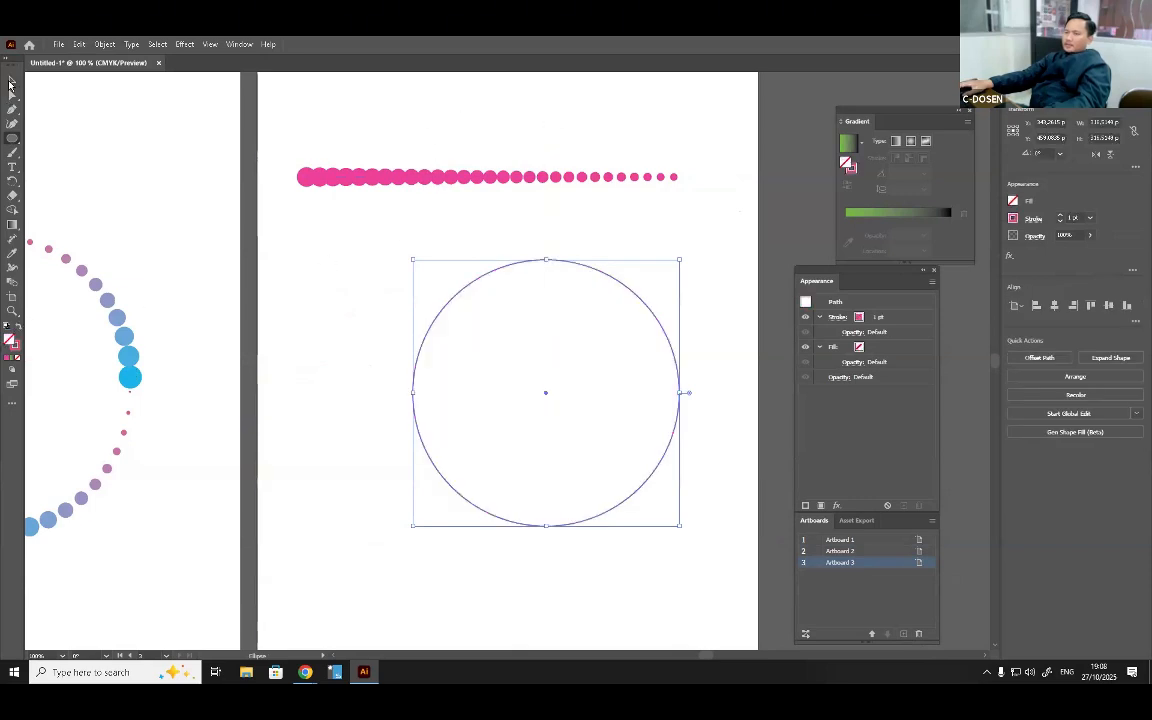
Select the dot blend together with the circle and replace the blend's spine with the circle path.
click(12, 80)
drag(630, 116, 402, 458)
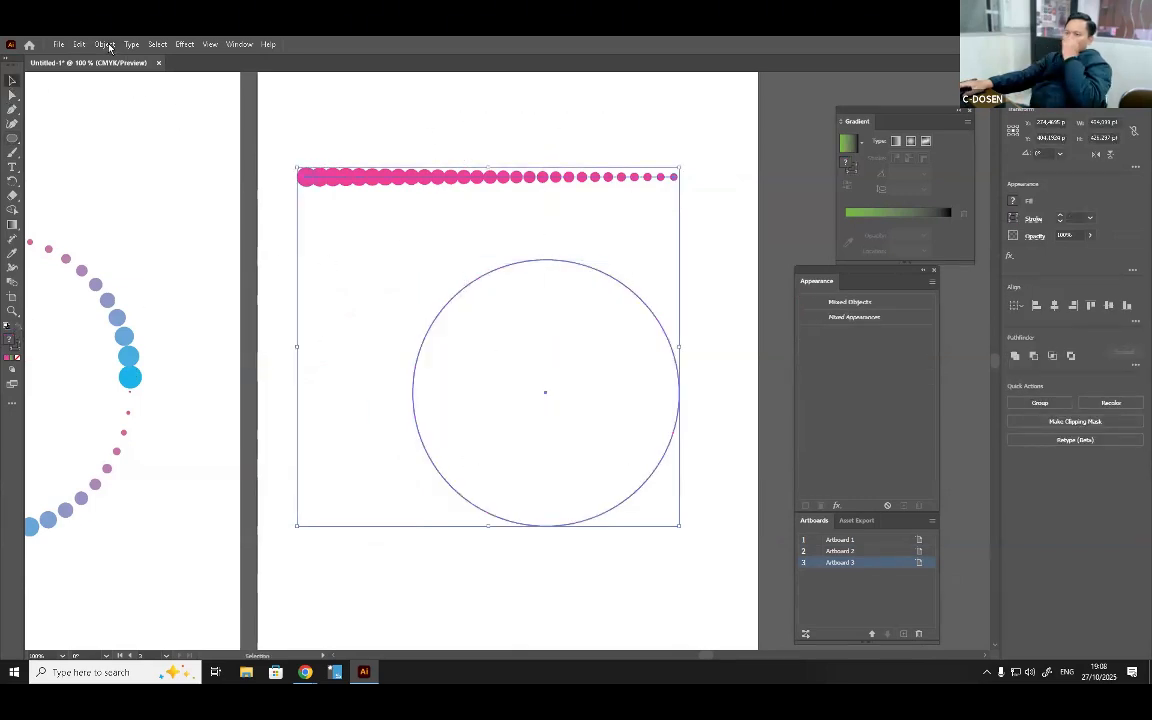
click(105, 44)
mouse_move(192, 436)
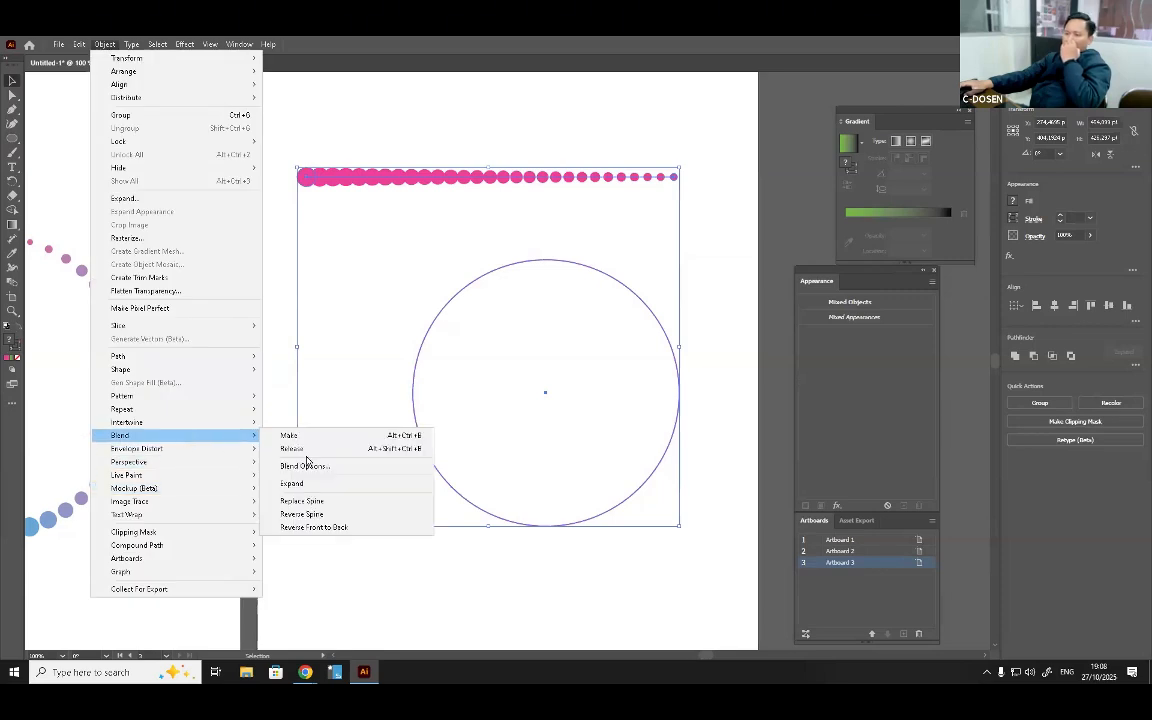
click(323, 508)
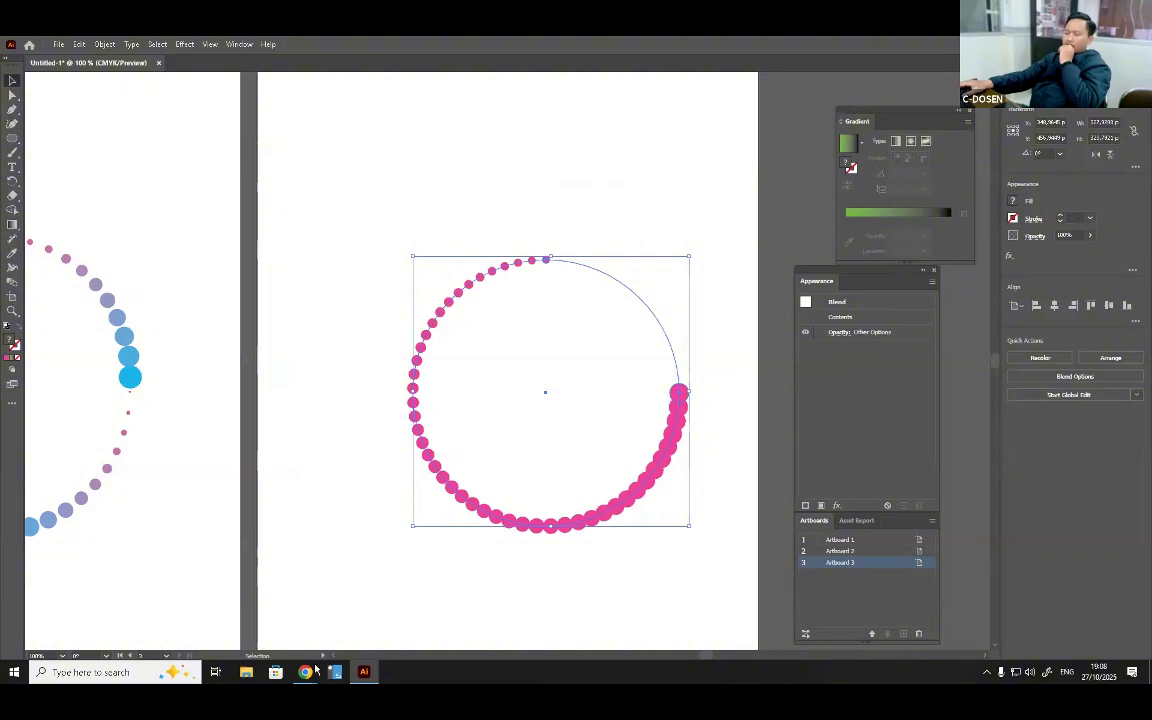
Switch to the Chrome browser window and search Google for "translate".
mouse_move(310, 680)
click(270, 617)
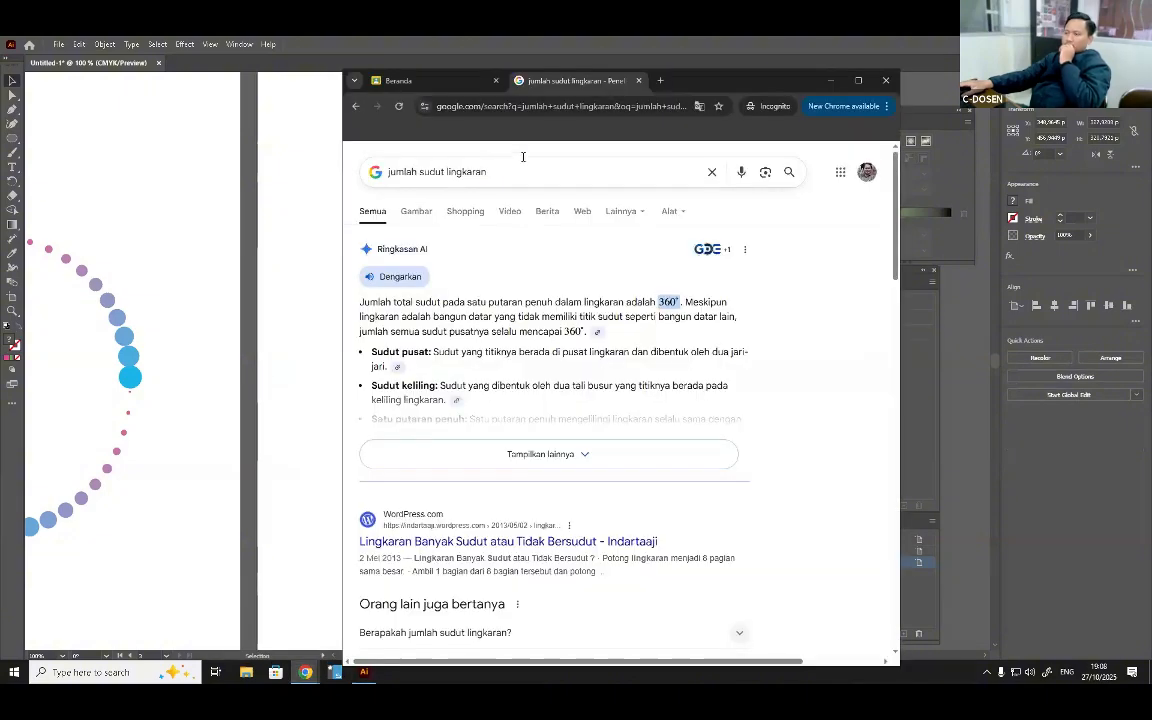
key(ctrl+a)
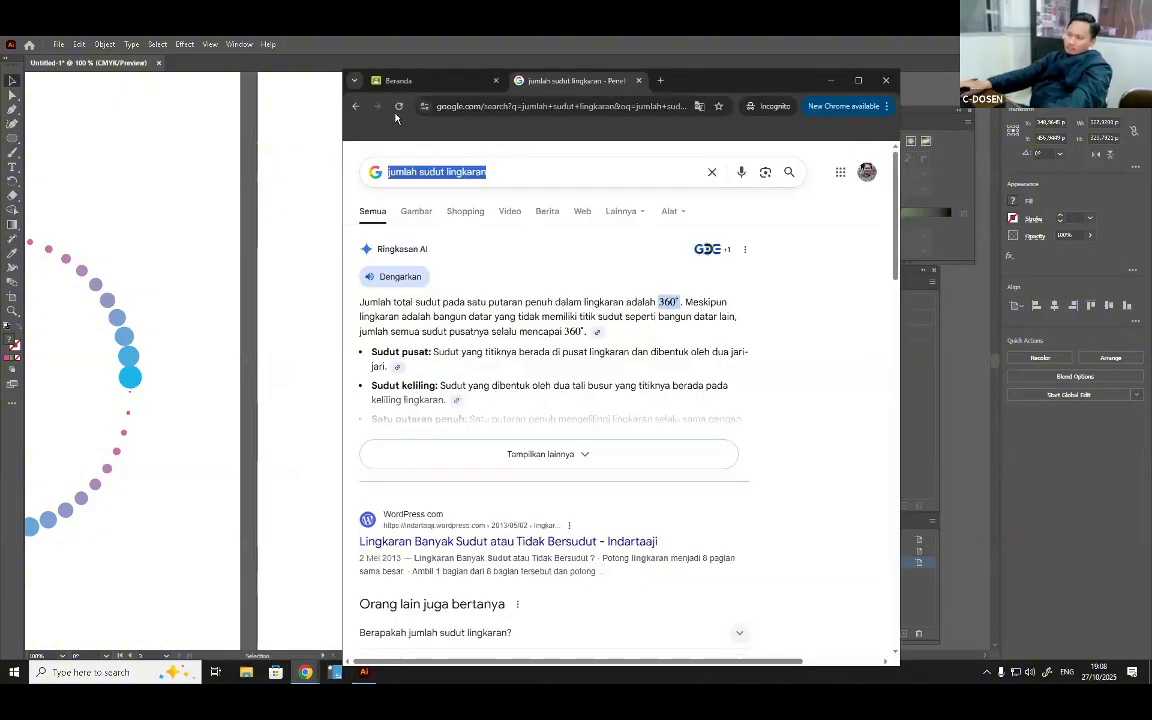
click(491, 100)
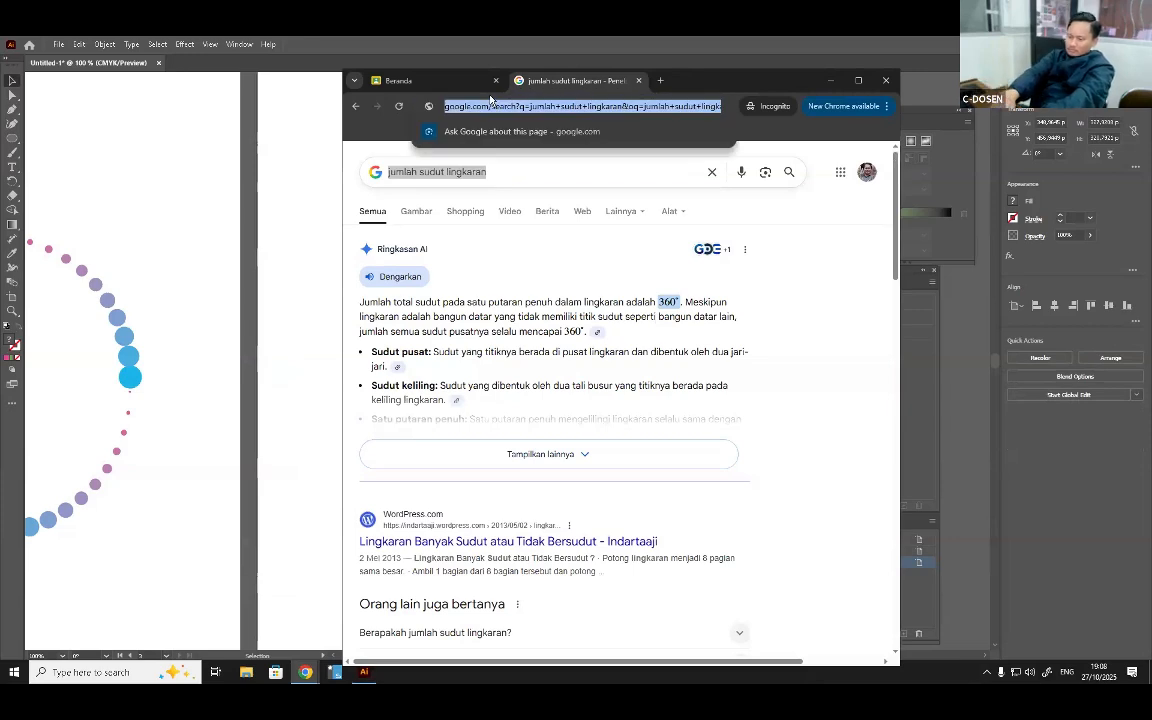
text(translate)
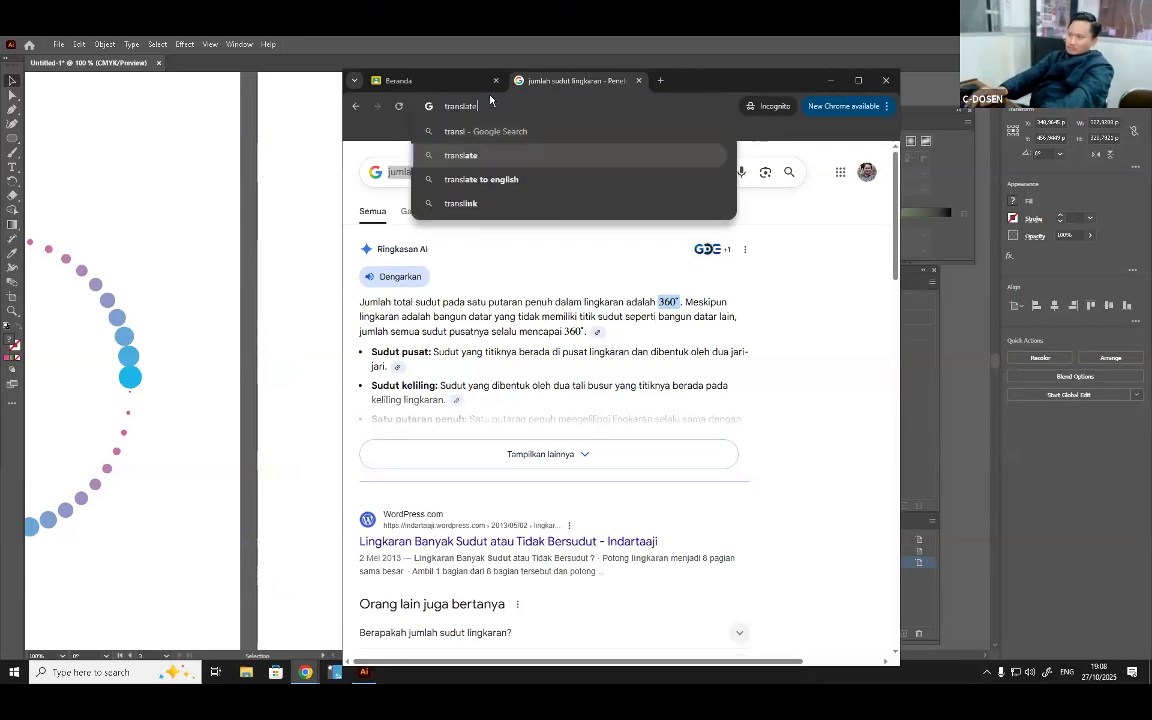
key(Return)
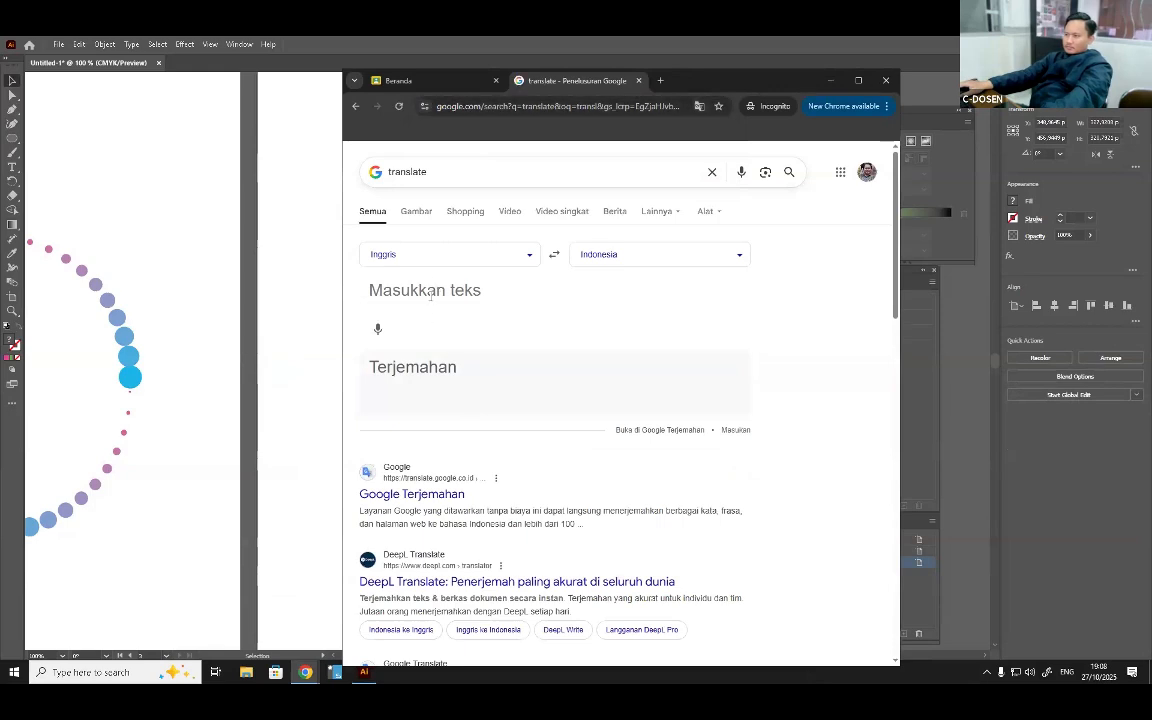
Translate "spine" from English to Indonesian, play its pronunciation, and return to the Illustrator document.
click(430, 292)
text(spine)
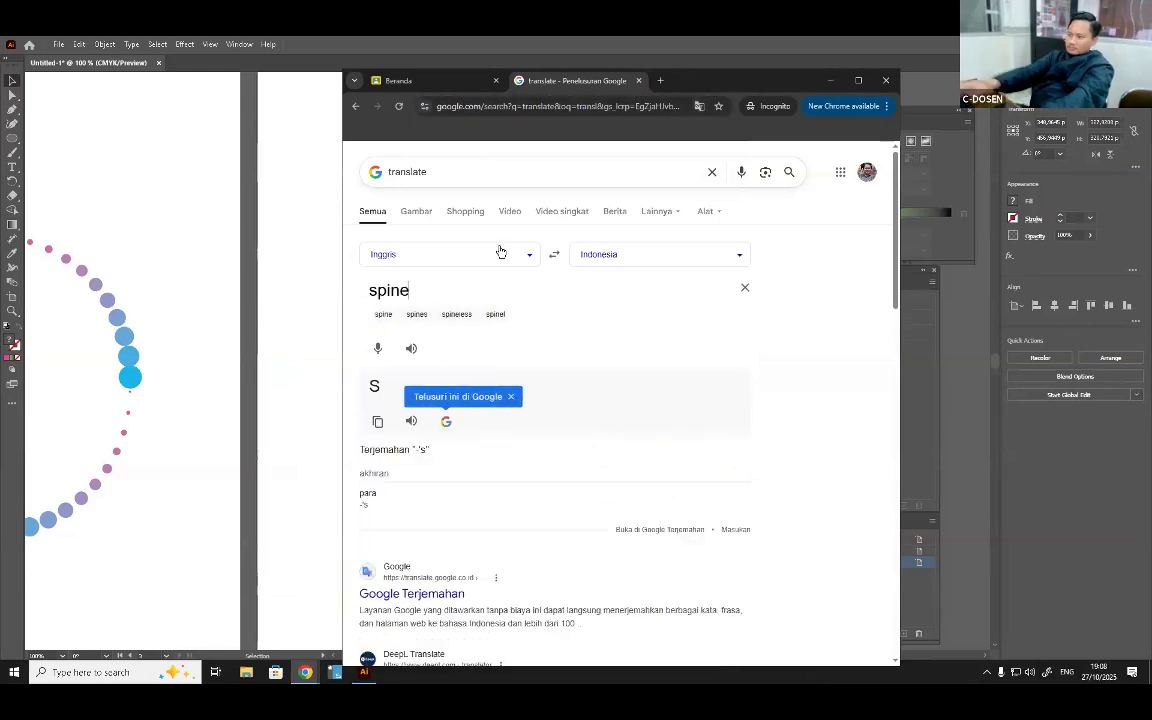
click(416, 345)
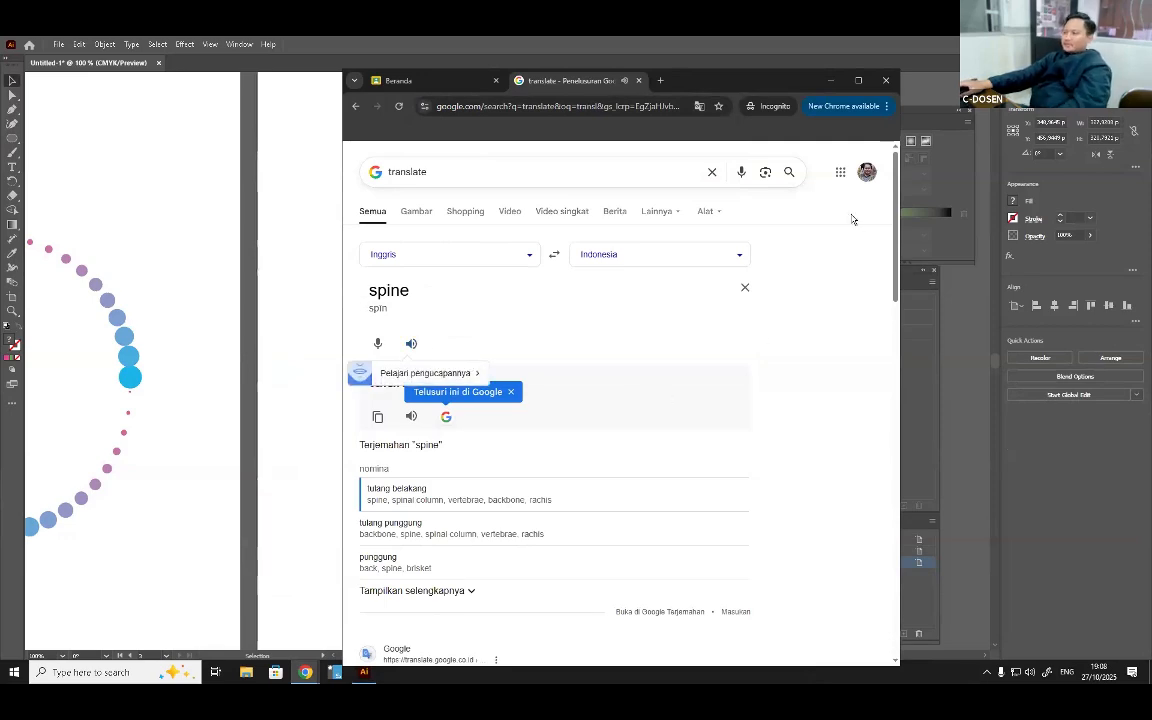
click(830, 80)
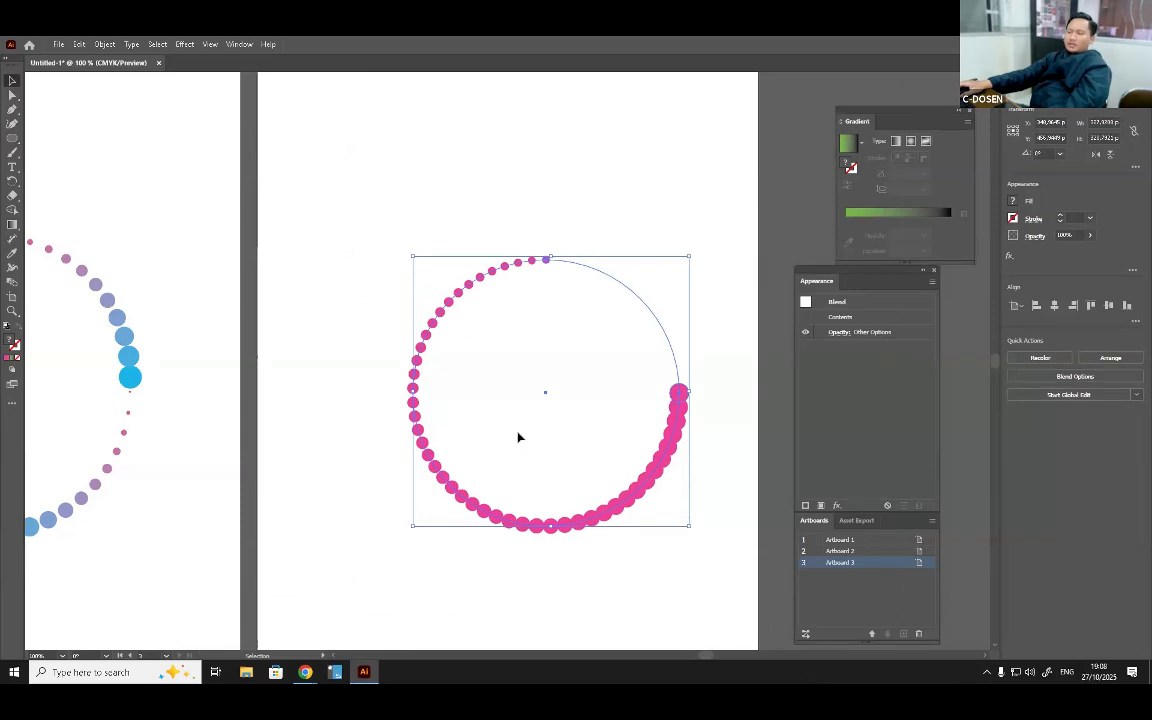
Isolate the circular blend, fill its largest end circle with a green swatch, and exit isolation mode.
double_click(681, 401)
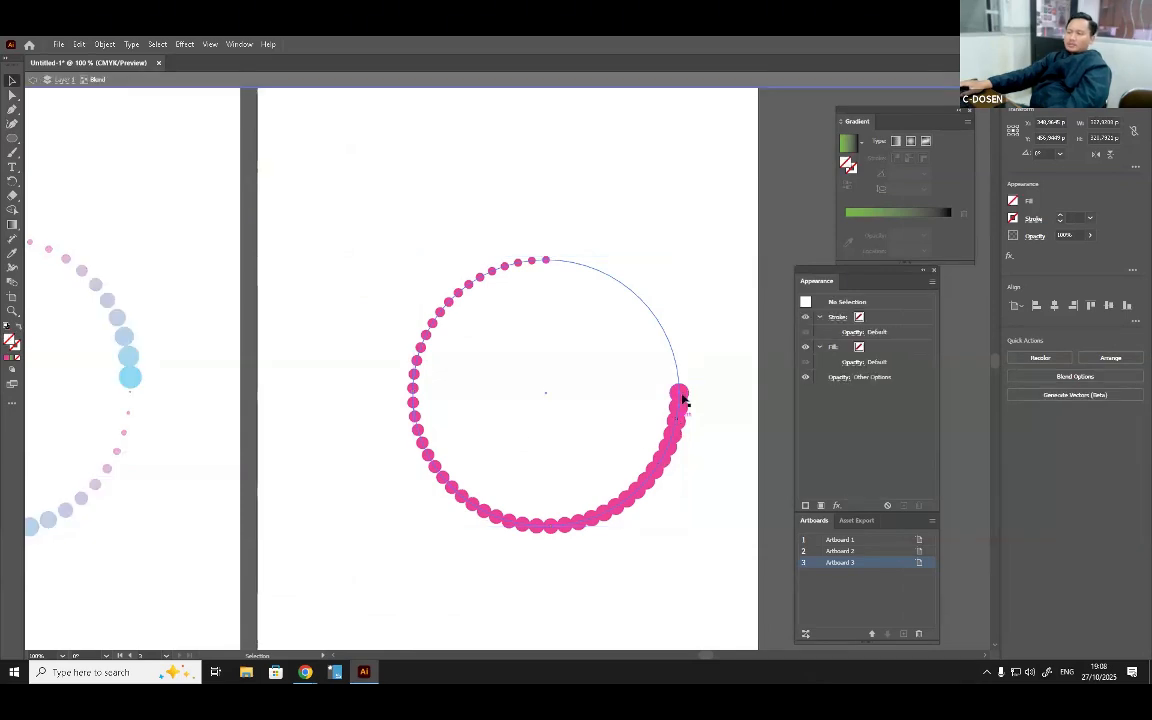
click(674, 391)
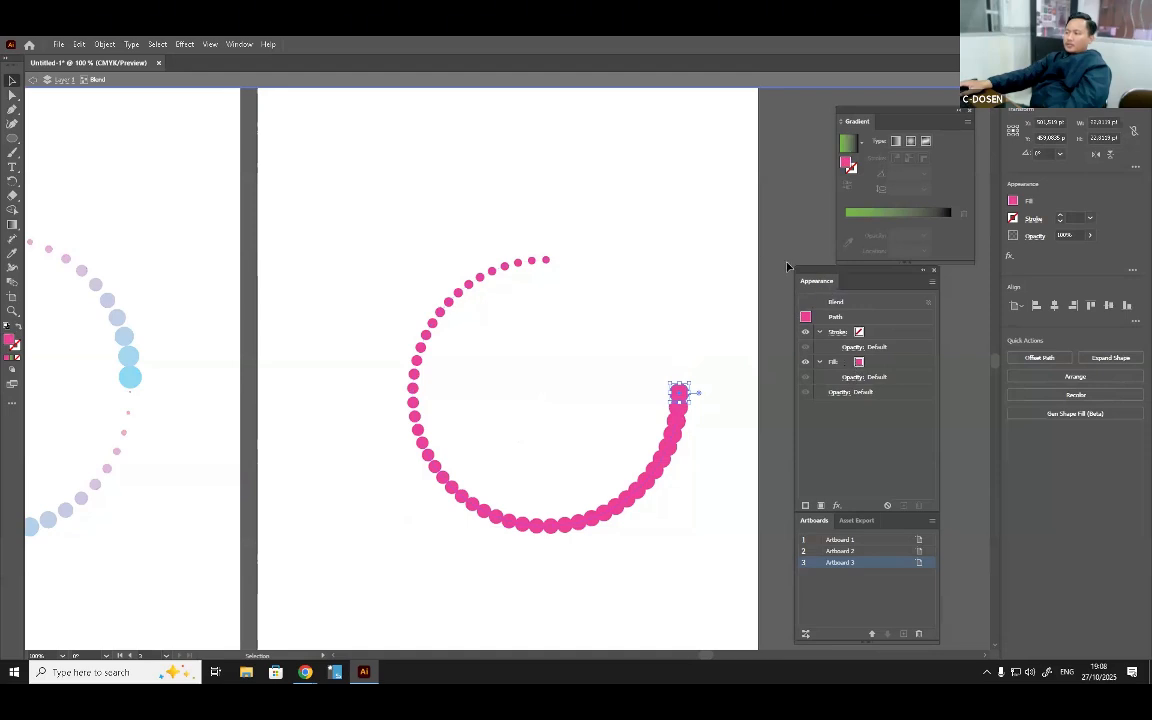
drag(810, 274, 760, 275)
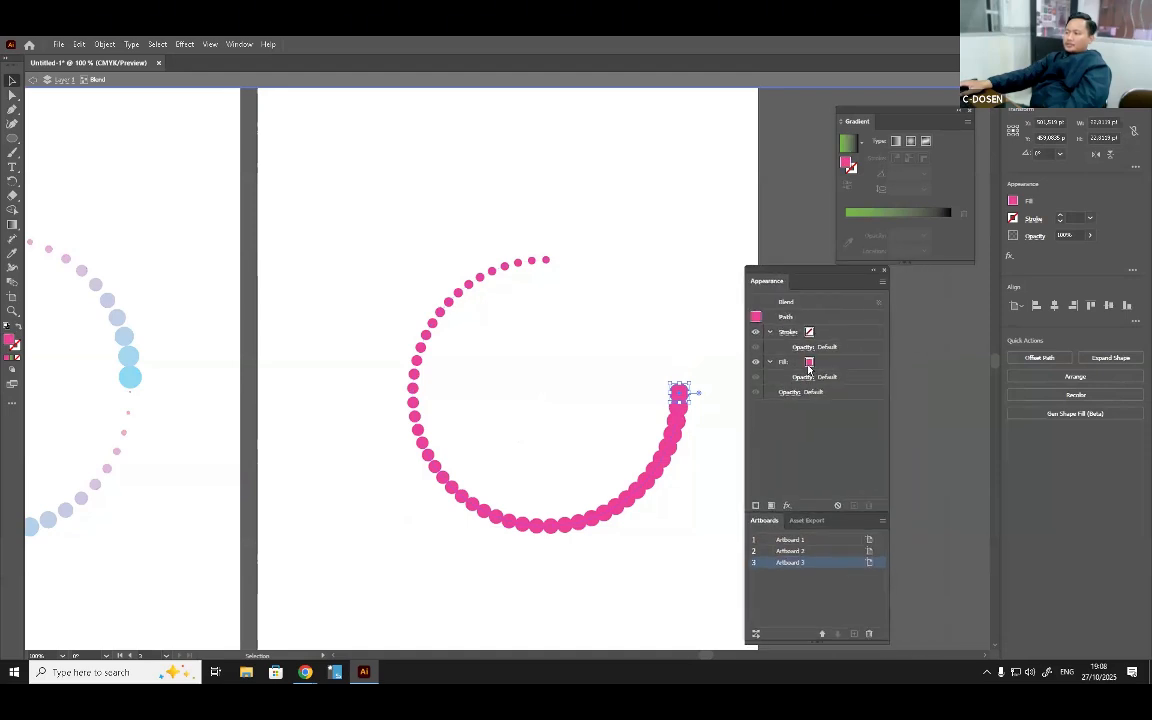
click(809, 366)
click(818, 364)
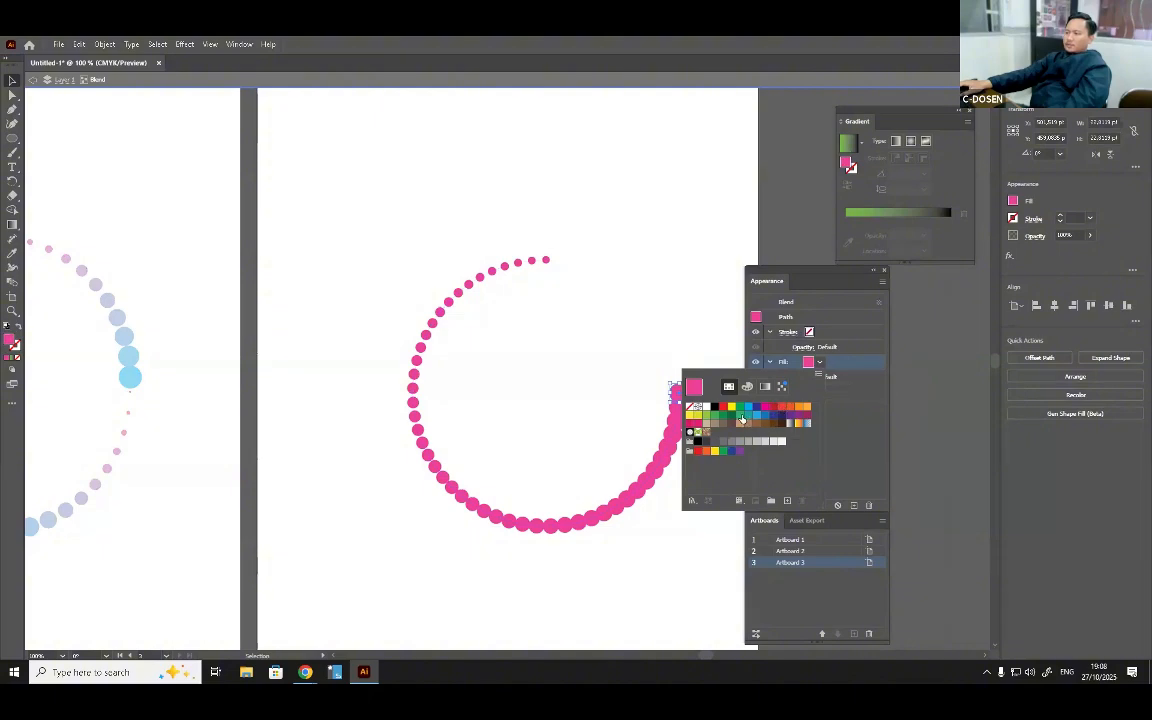
click(746, 416)
click(676, 402)
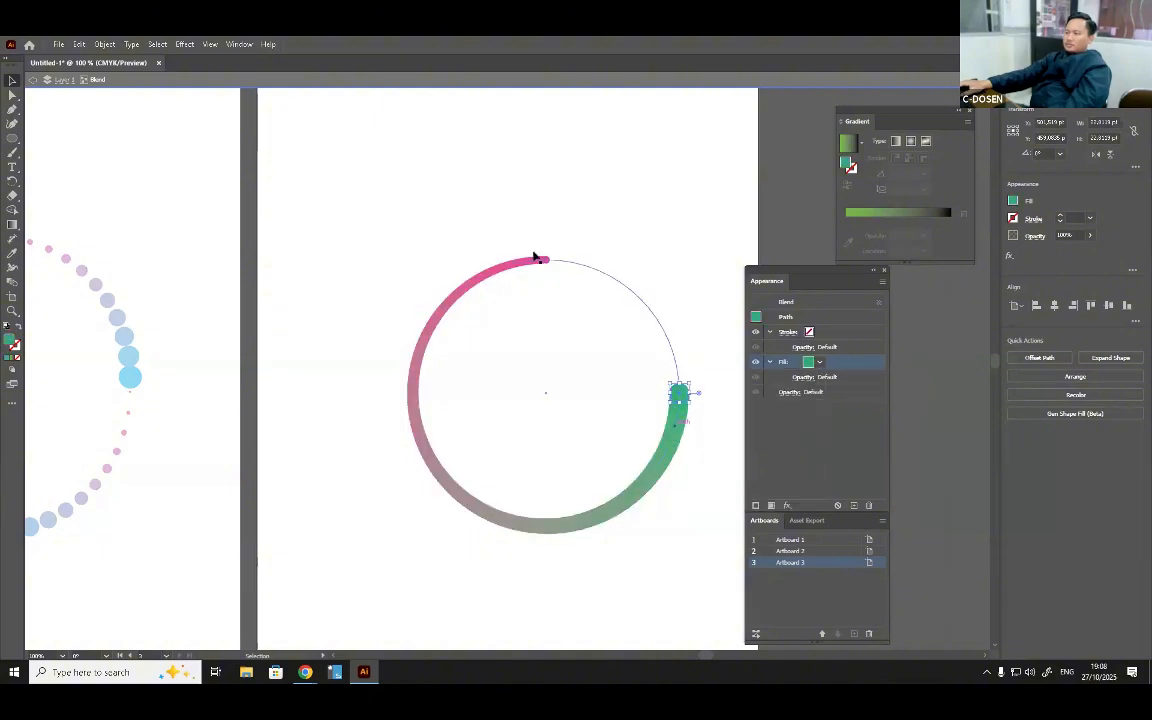
click(597, 219)
Set the circular blend's spacing to Specified Steps with 33 steps.
click(617, 508)
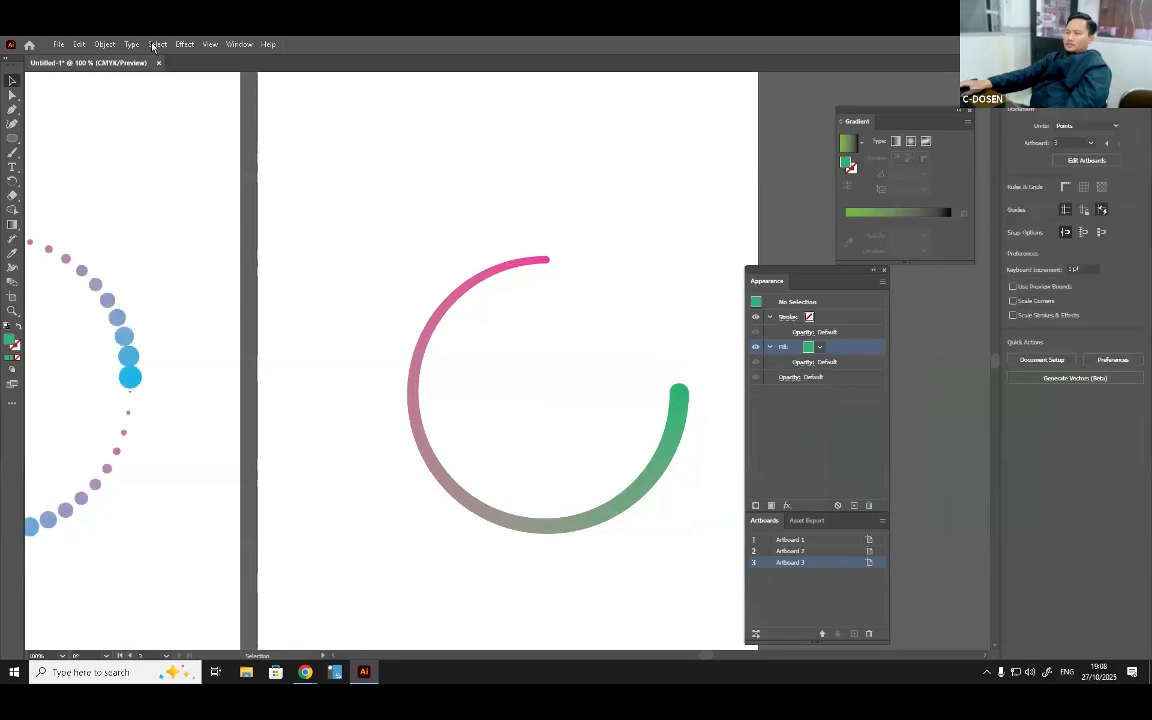
click(104, 44)
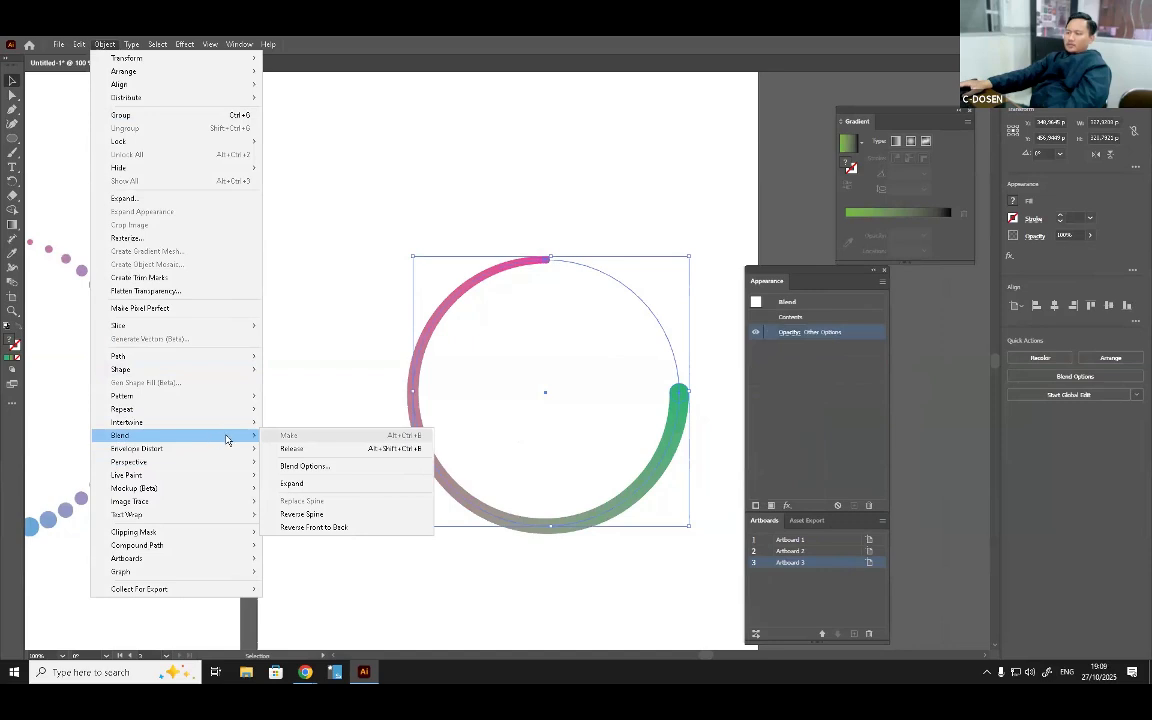
click(322, 467)
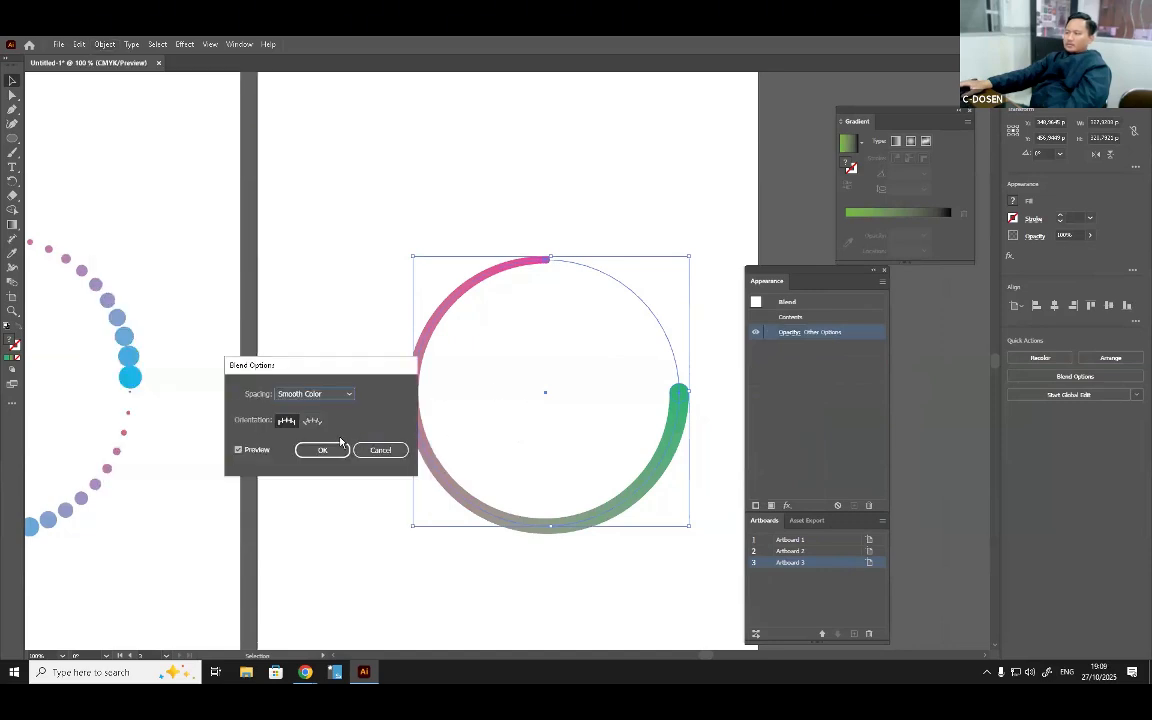
click(325, 394)
click(311, 420)
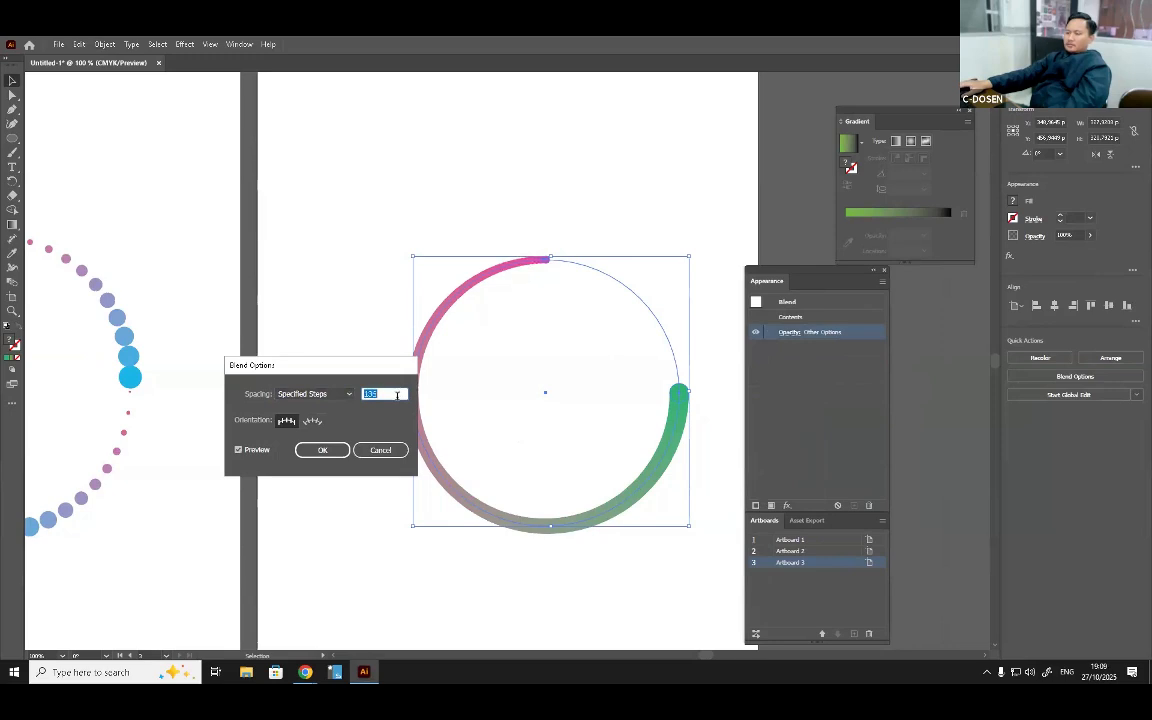
scroll(400, 394, down, 10)
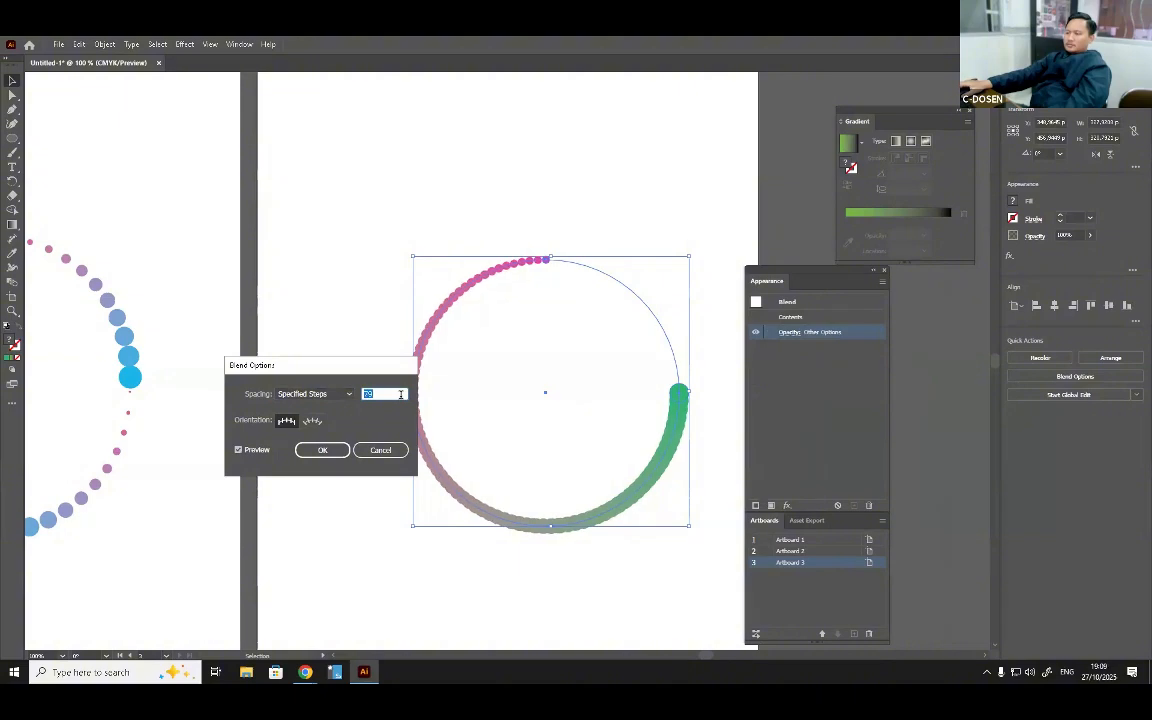
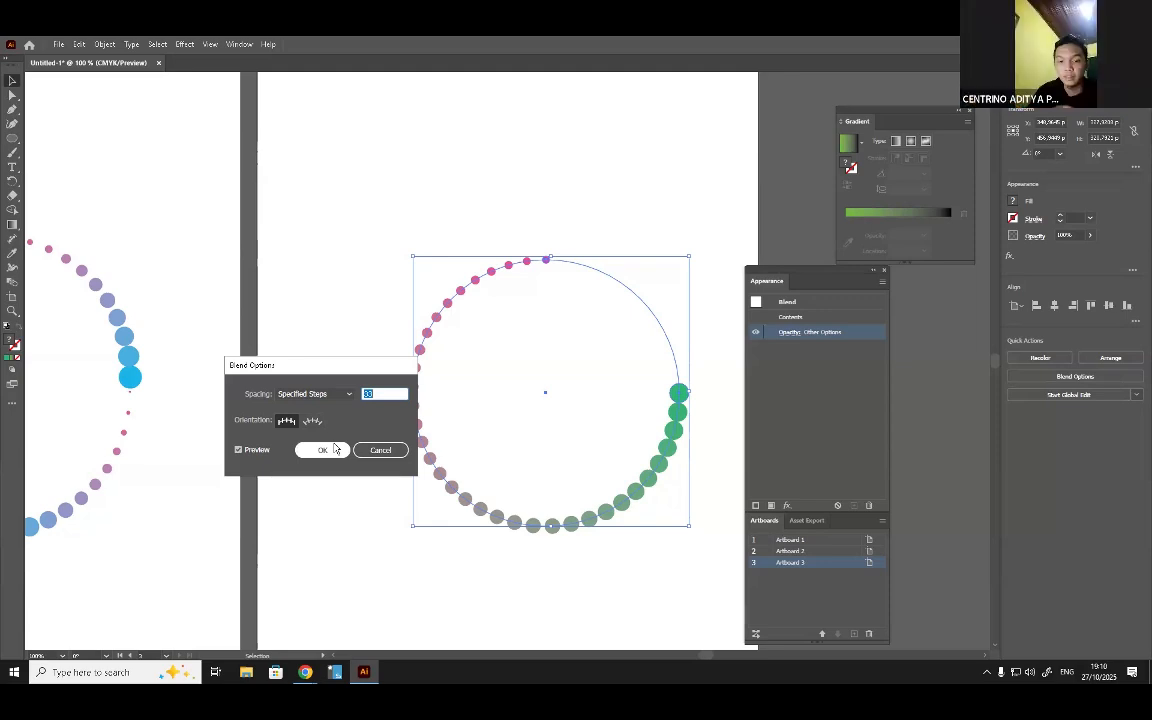
key(Return)
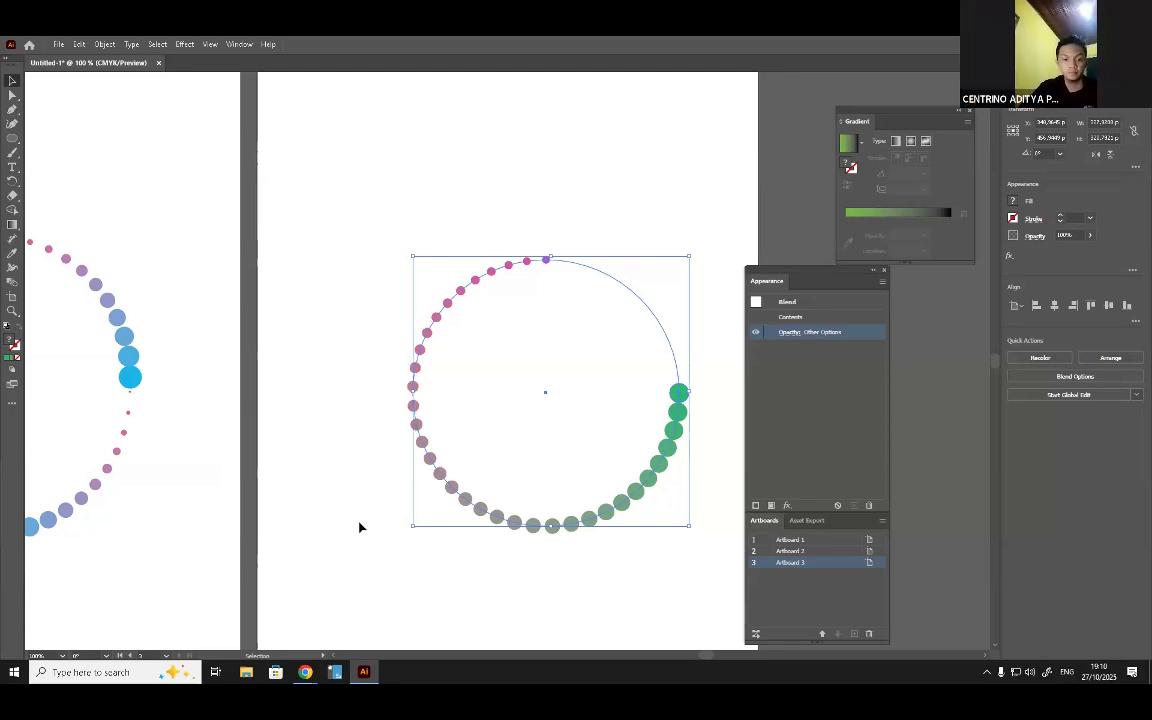
click(355, 474)
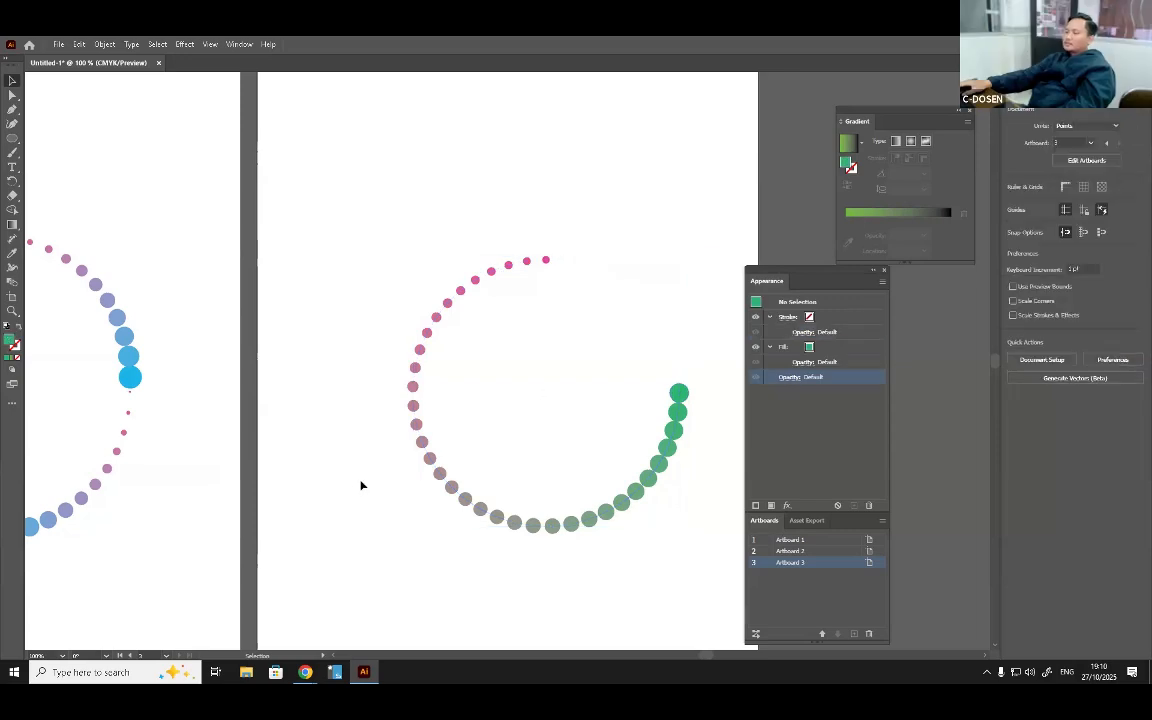
Duplicate the Transform effect on the blue-and-pink quarter-arc blend on Artboard 2.
drag(286, 439, 624, 442)
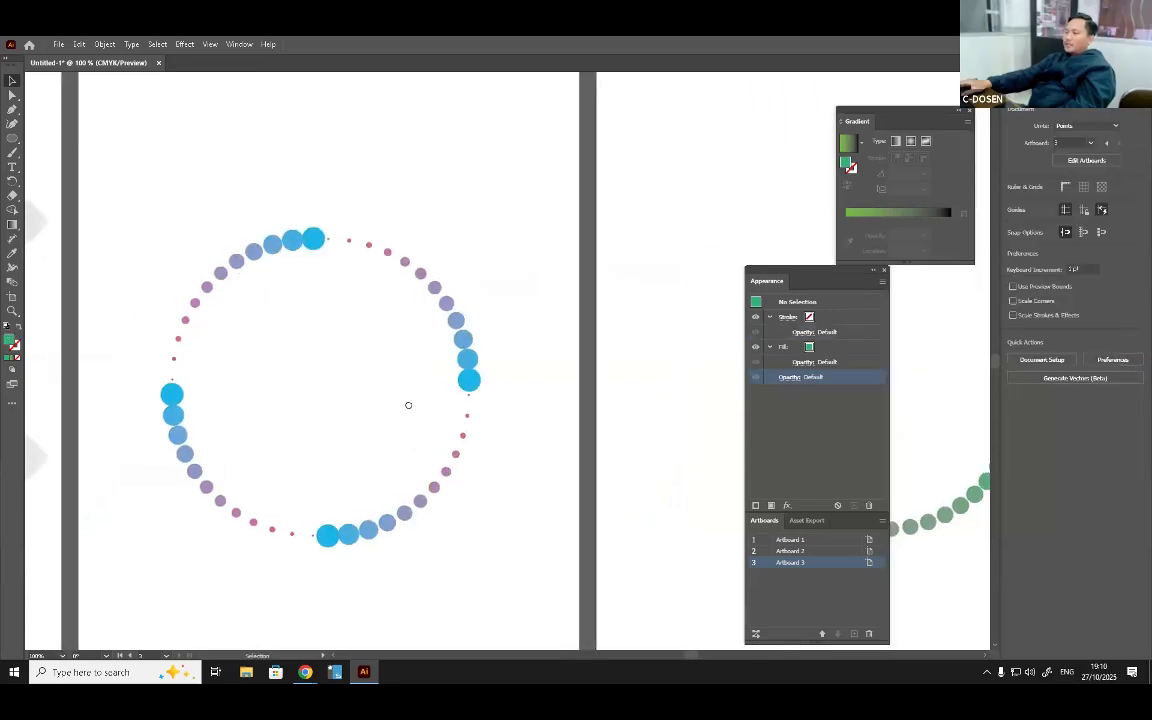
drag(406, 404, 543, 401)
drag(684, 189, 514, 404)
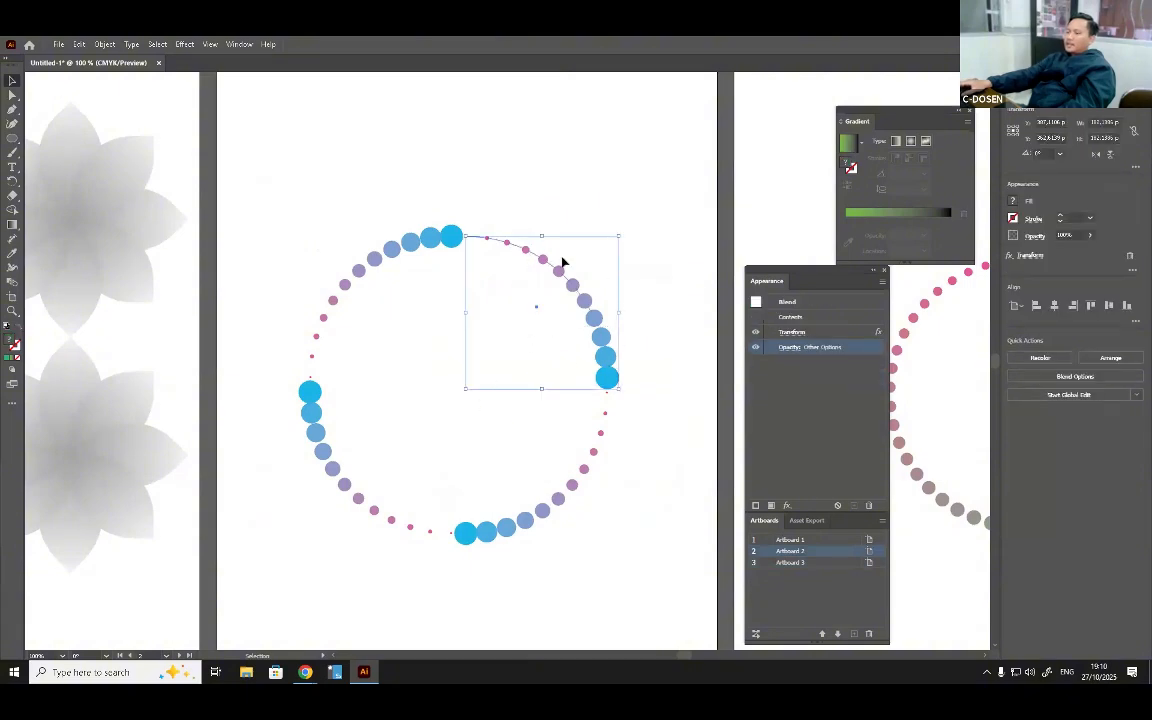
drag(516, 308, 436, 288)
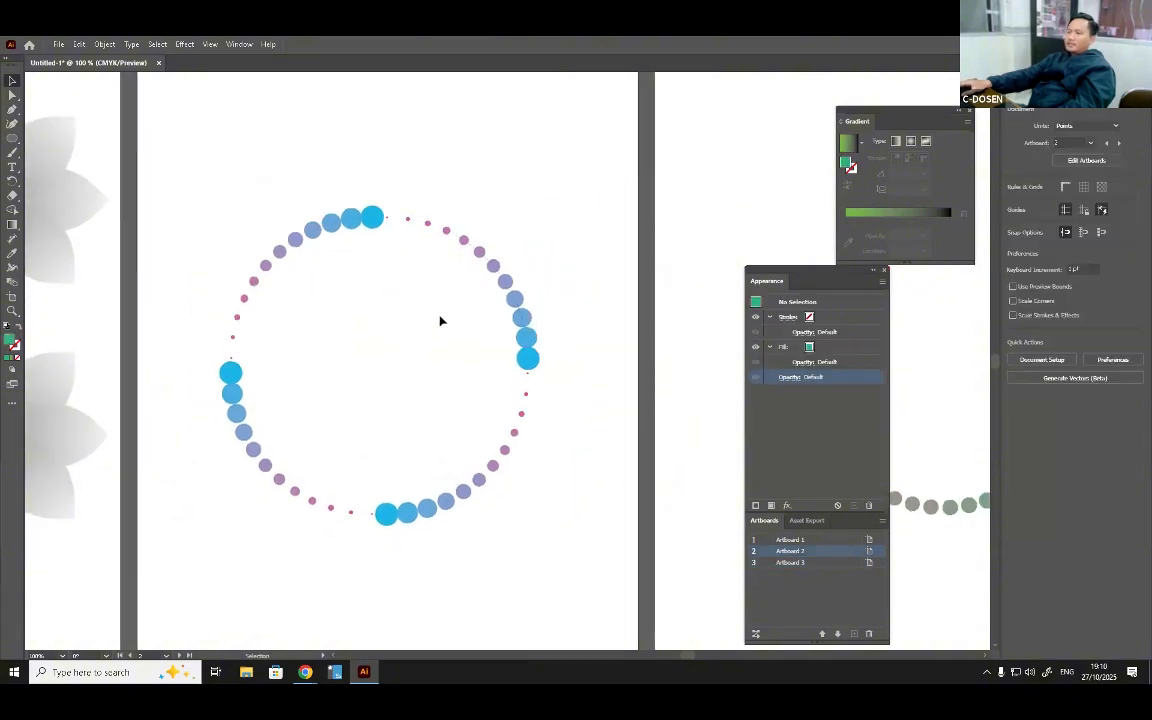
click(831, 332)
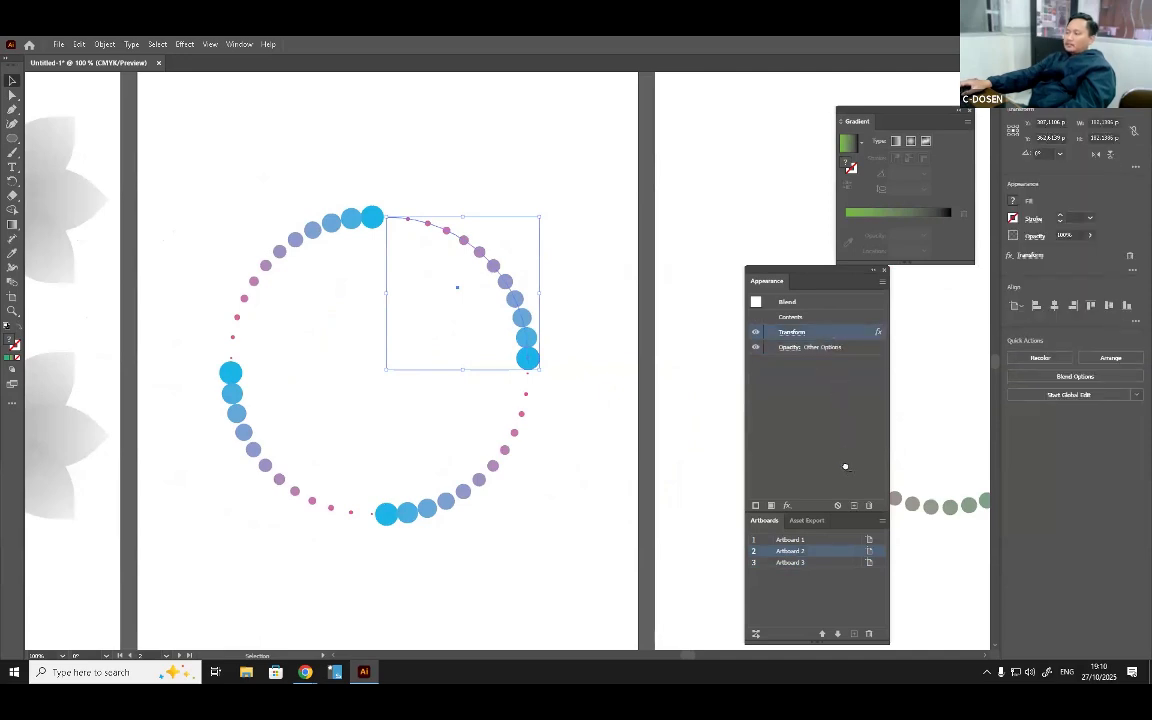
click(855, 506)
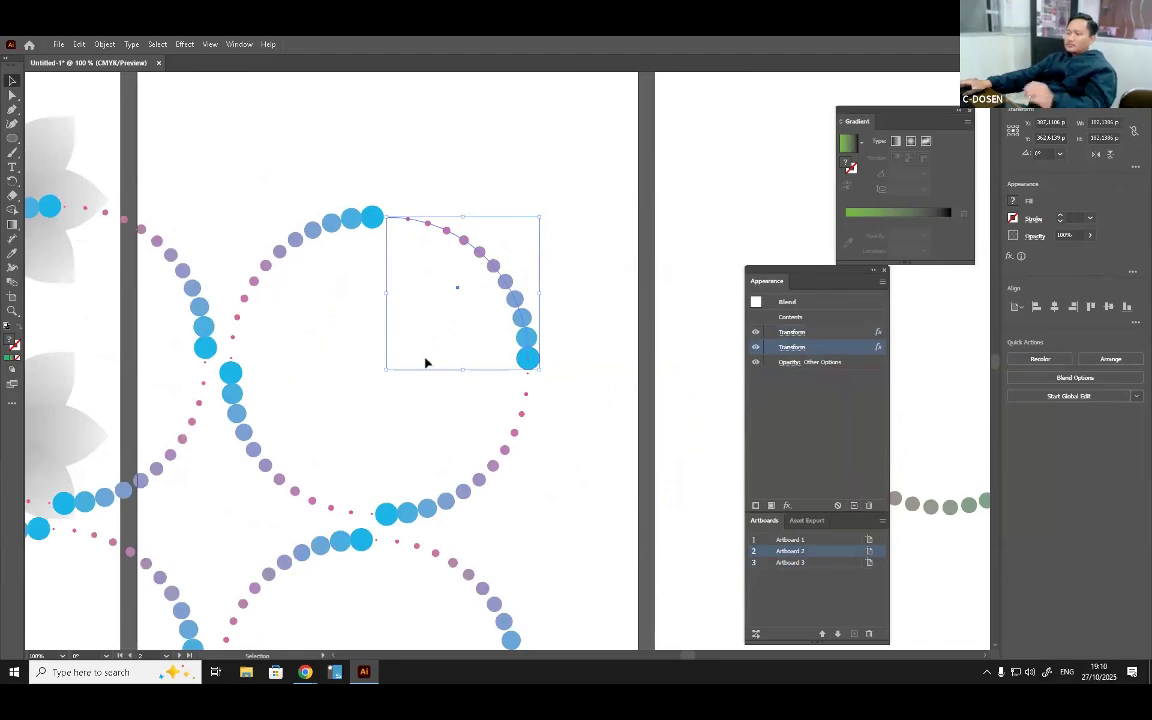
Open the duplicated Transform effect of the quarter-arc blend on Artboard 2 and set its reference point to the center.
scroll(325, 369, up, 2)
scroll(371, 360, down, 3)
scroll(280, 500, up, 2)
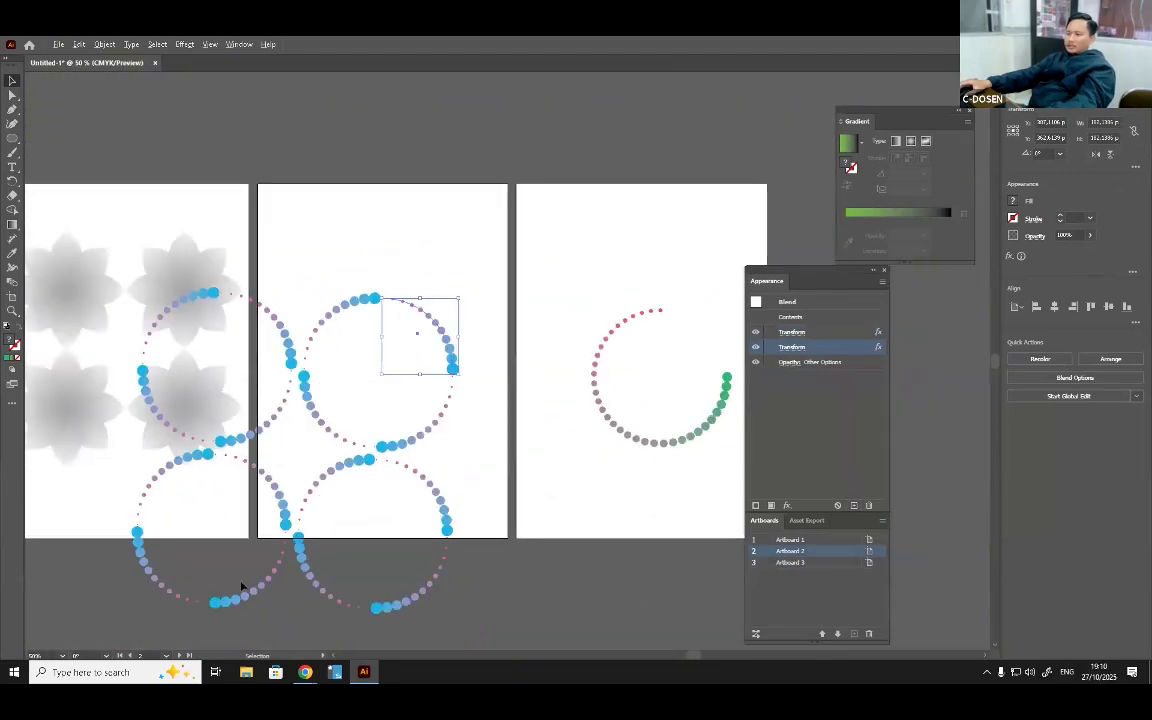
scroll(318, 533, down, 2)
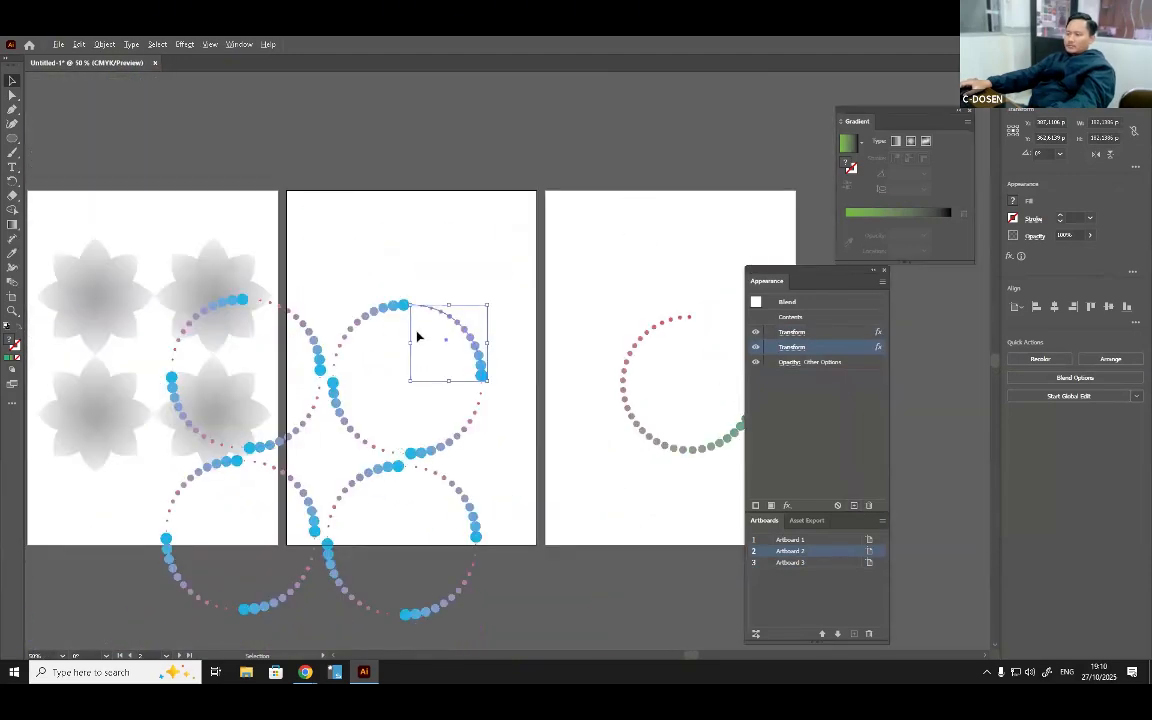
scroll(419, 335, up, 4)
drag(428, 295, 390, 112)
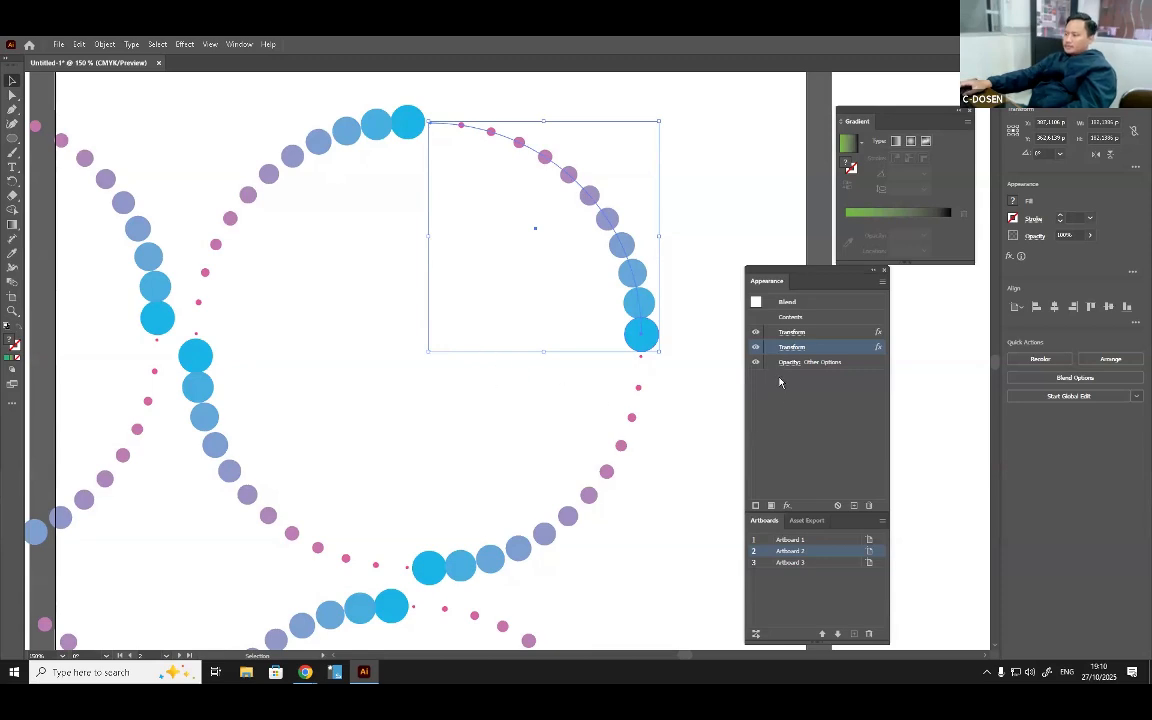
click(792, 346)
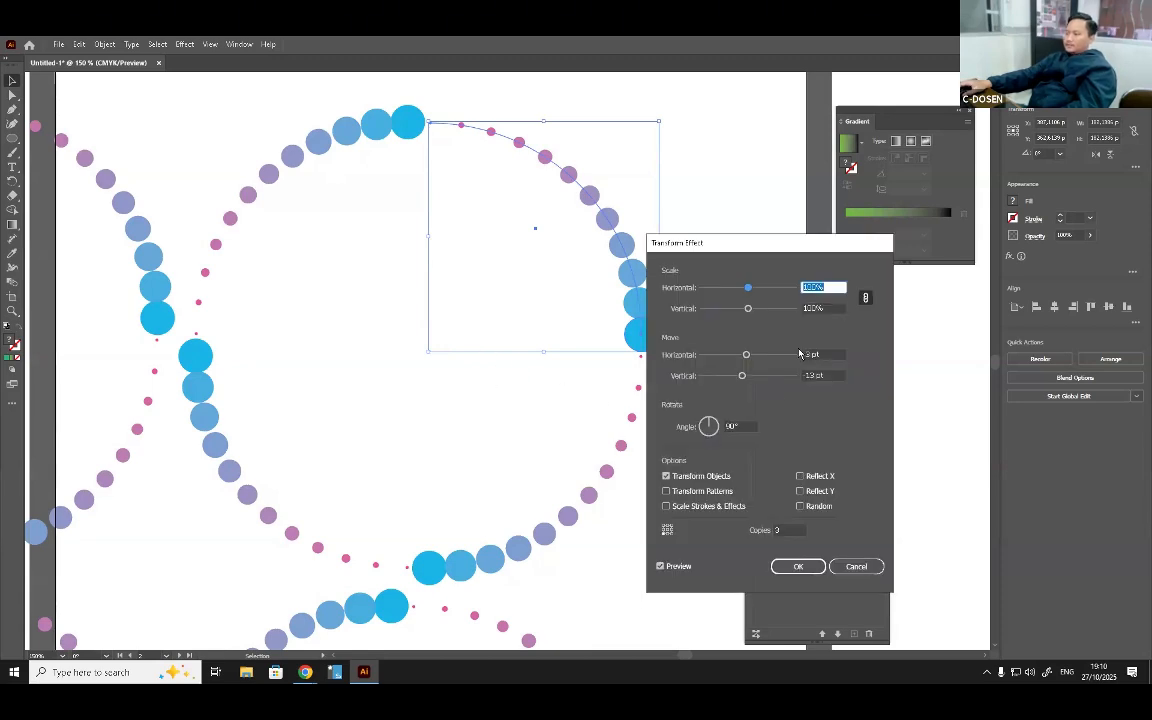
click(667, 531)
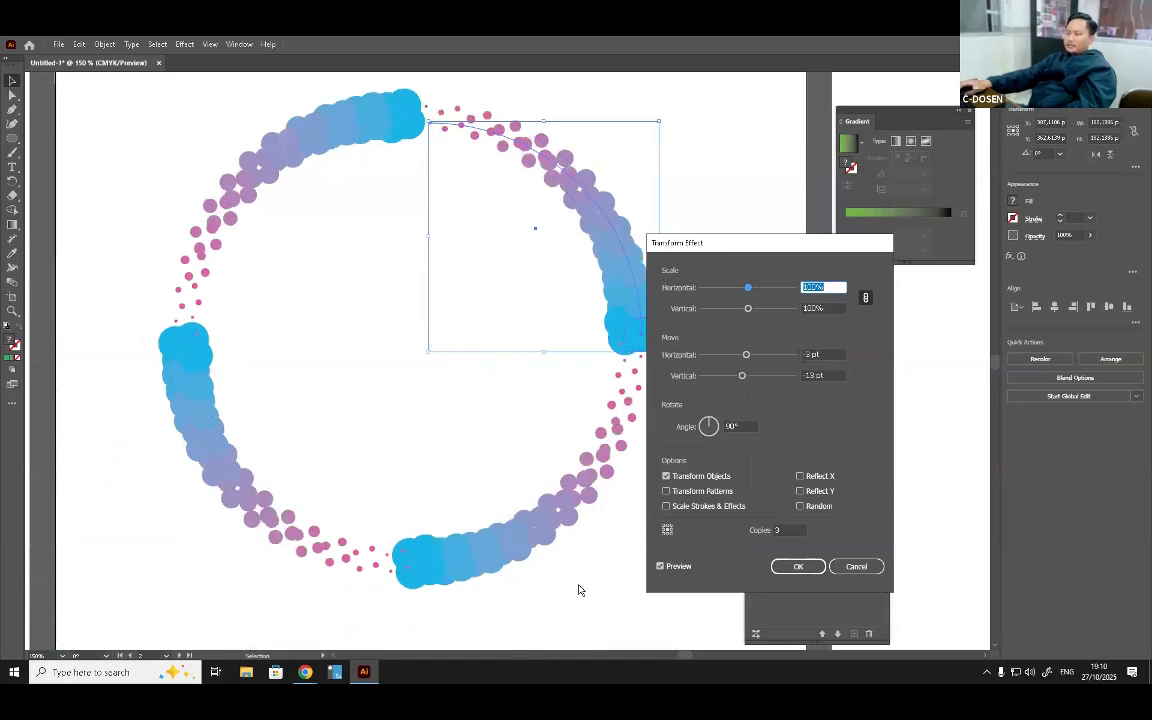
Set the Transform effect to 10 copies, with horizontal and vertical Move at 0 pt.
click(799, 529)
text(10)
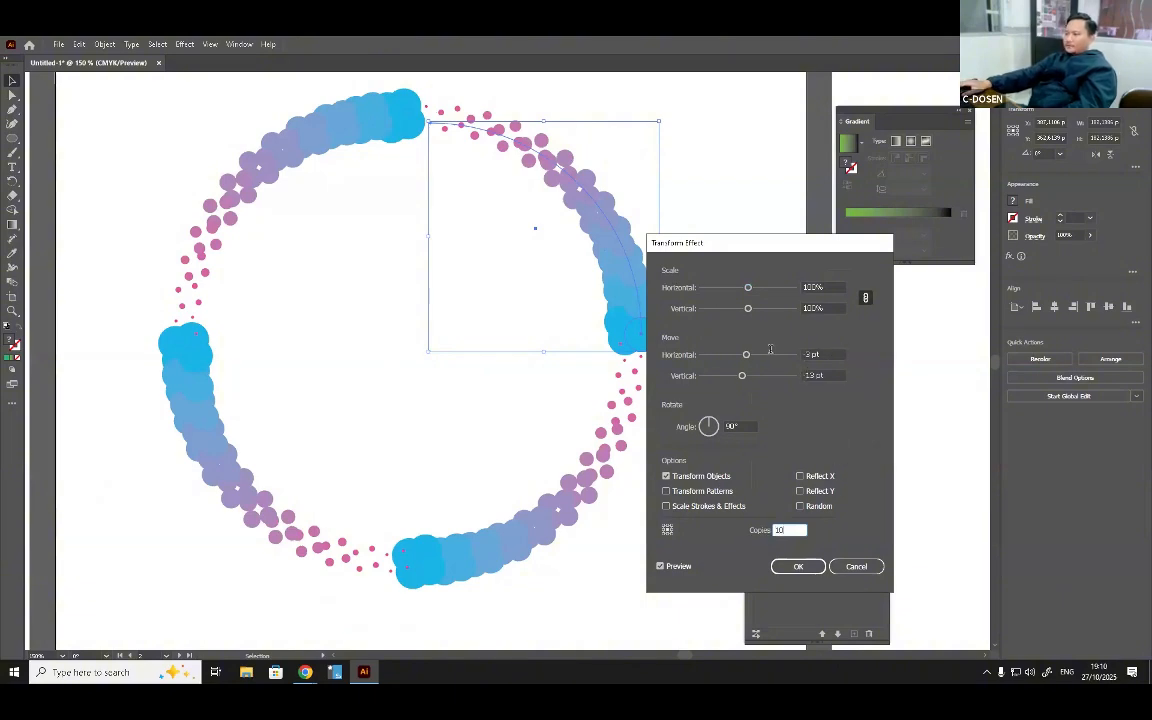
drag(819, 355, 768, 355)
text(0)
key(Tab)
text(0)
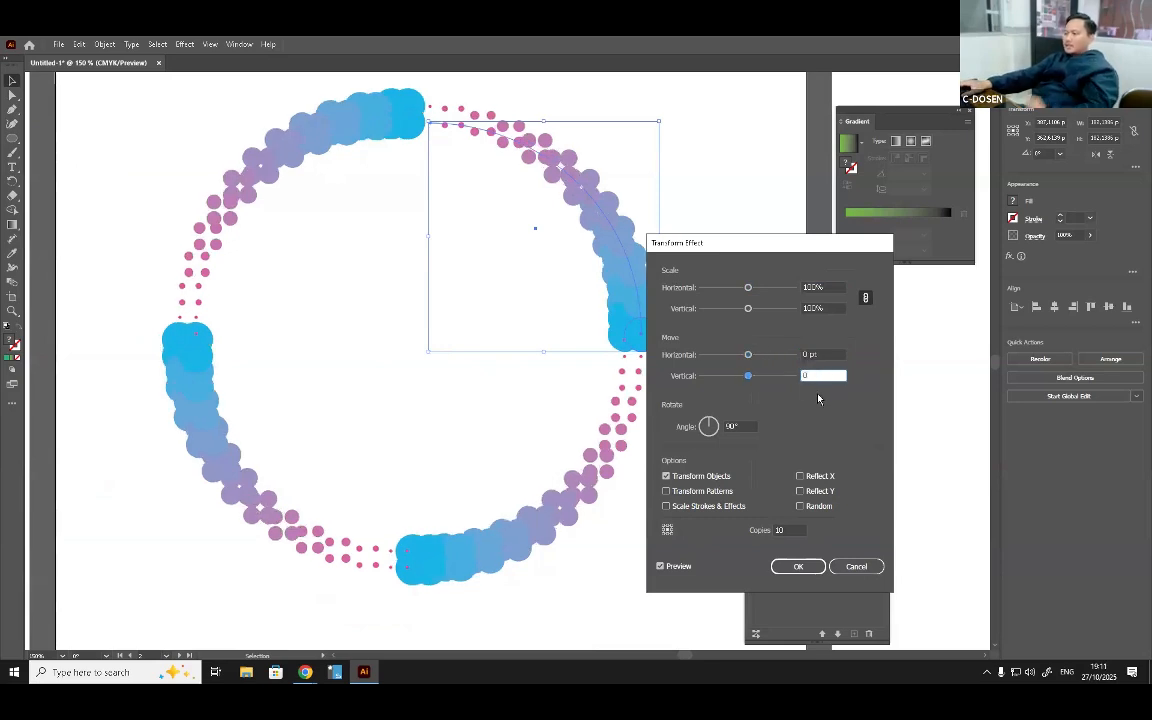
click(822, 287)
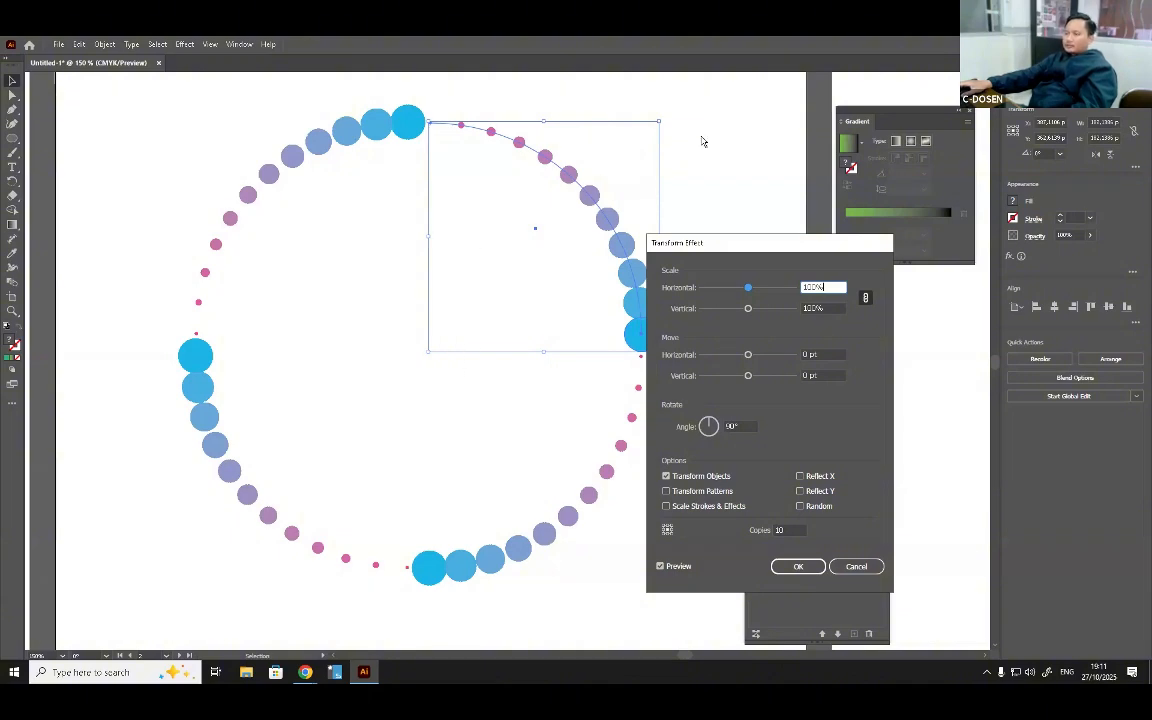
scroll(838, 286, up, 3)
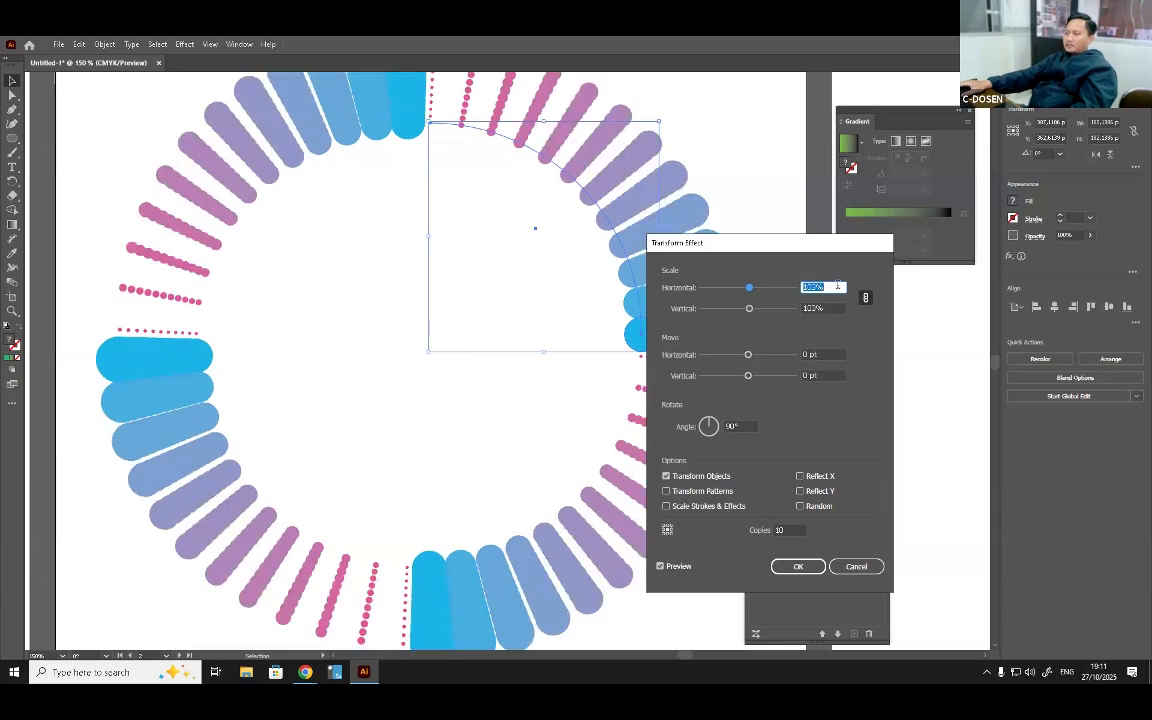
scroll(838, 286, down, 3)
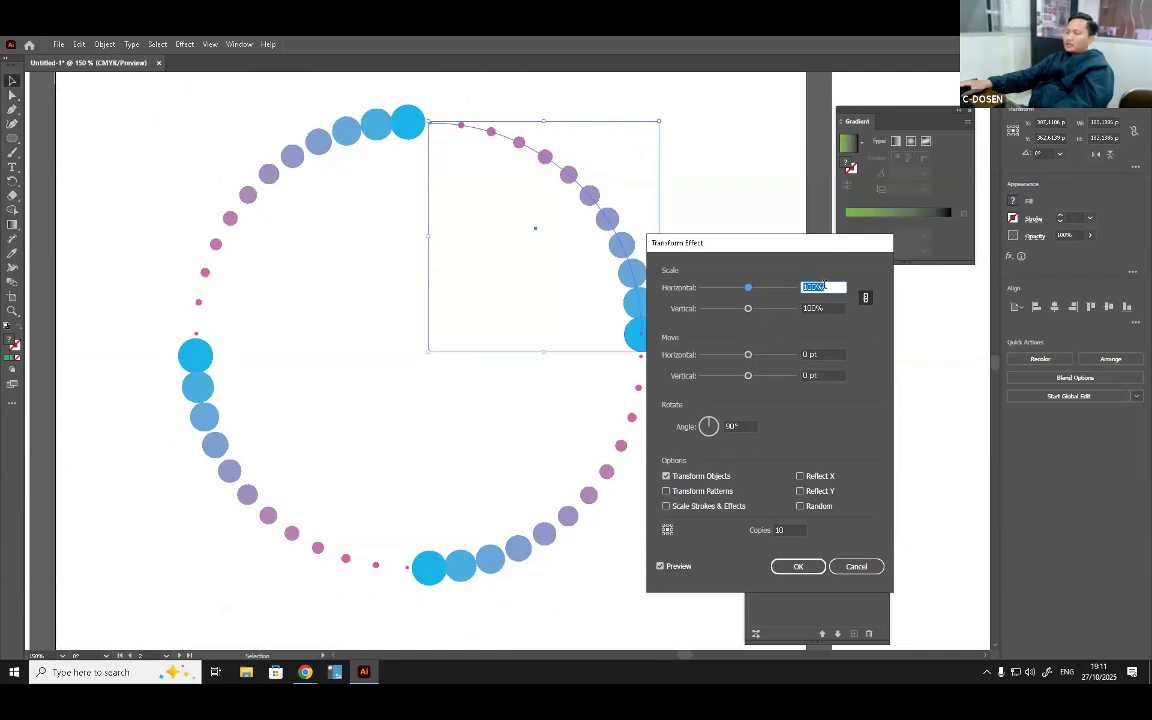
Reduce the Transform effect's linked horizontal and vertical scale to 86%.
click(832, 287)
key(Down)
key(Down)
key(Down)
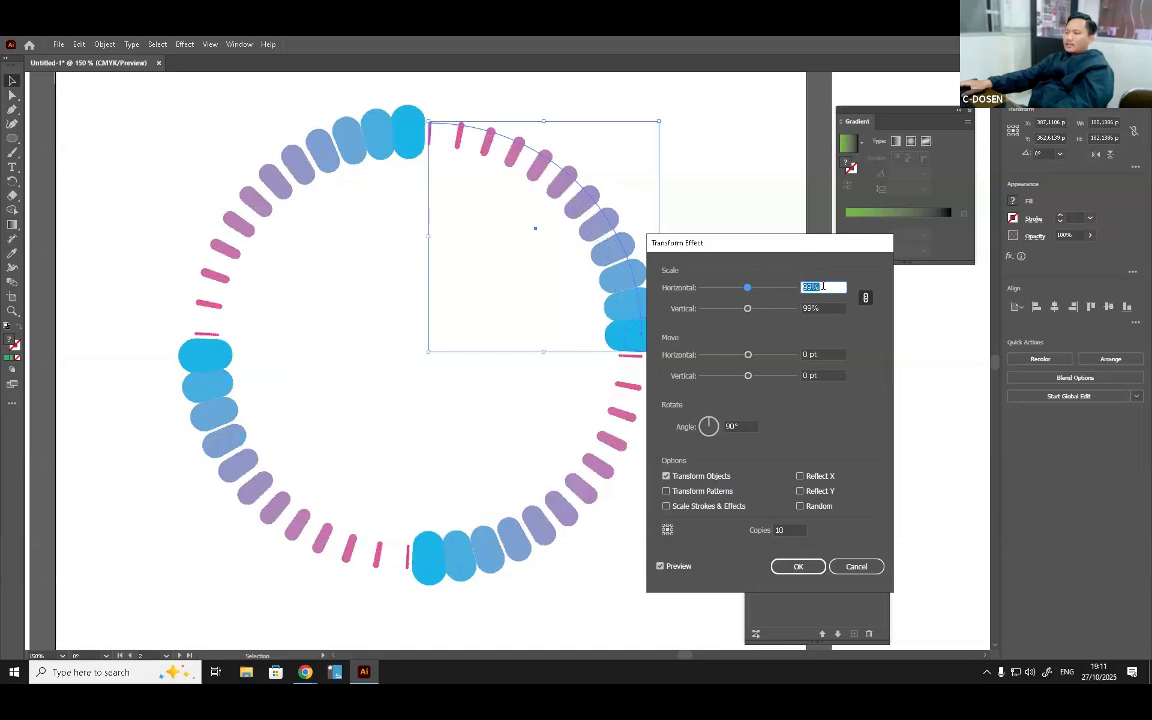
key(Down)
key(Down)
key(Down)
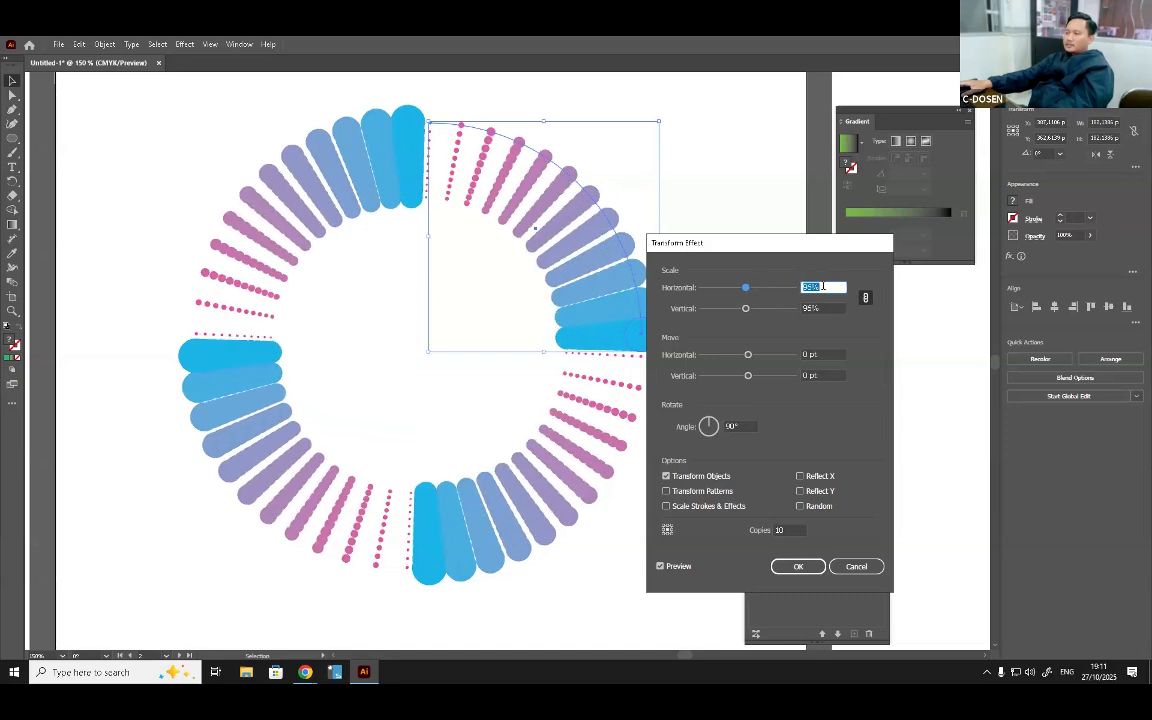
key(Down)
key(Down)
key(Down)
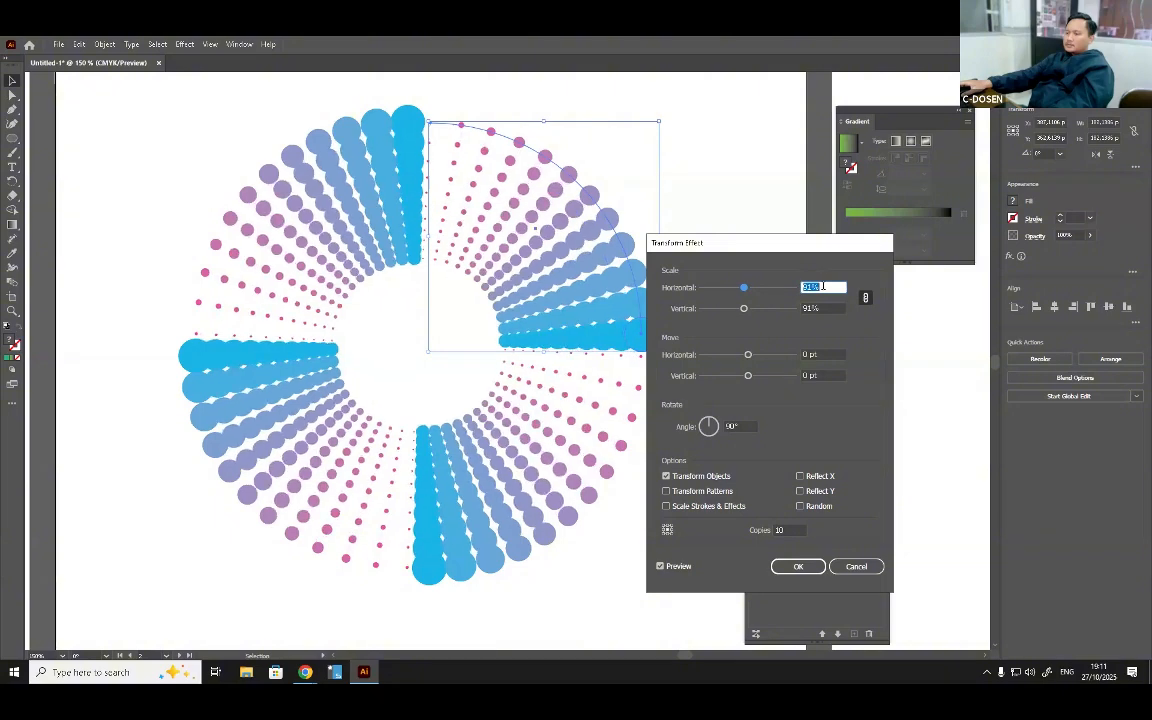
key(Down)
key(Down)
key(Down)
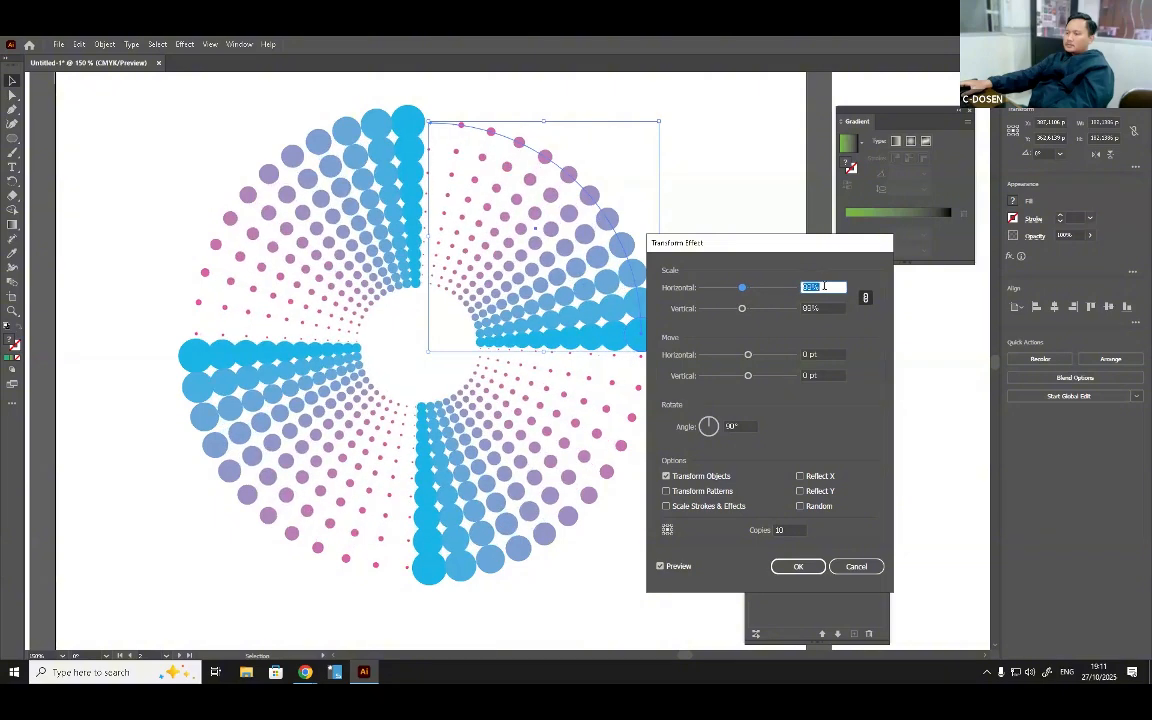
key(Down)
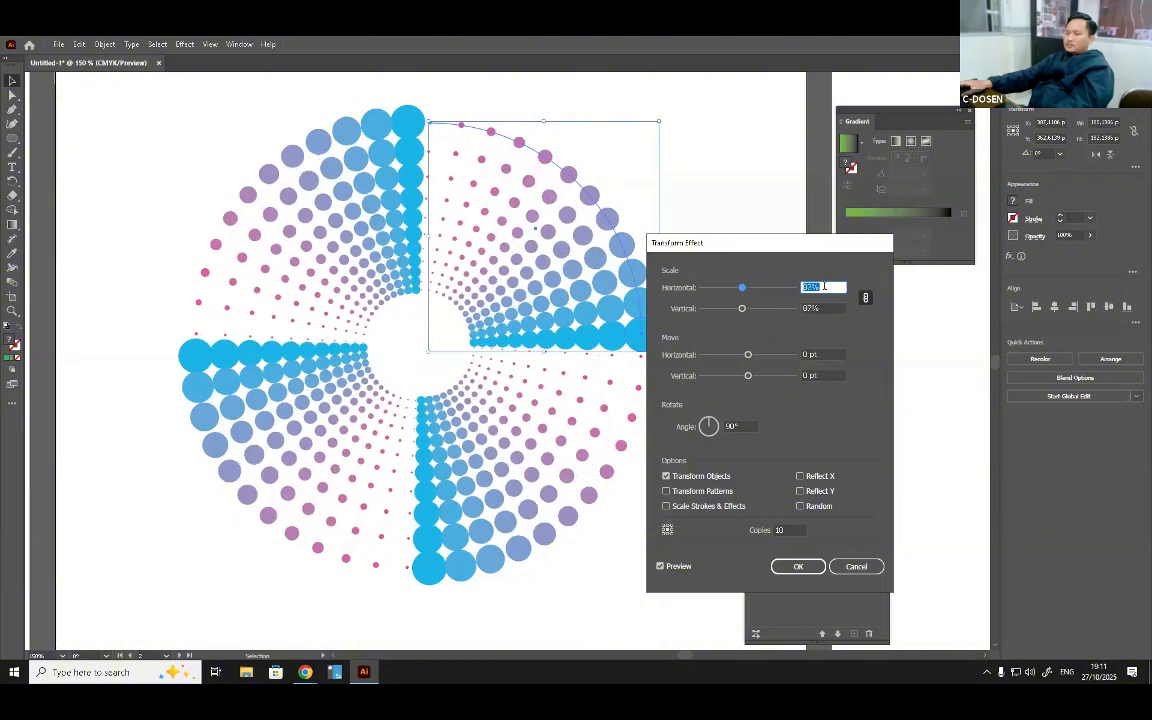
key(Down)
key(Down)
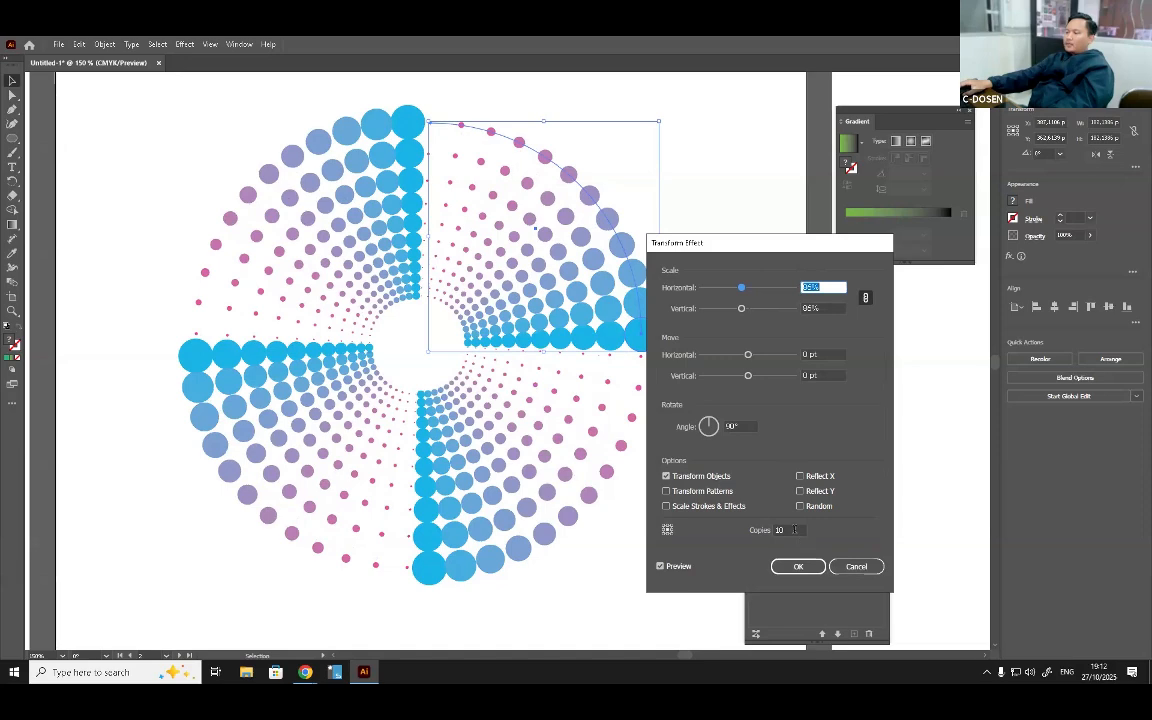
Increase the Transform effect's number of copies to 21.
click(790, 530)
key(Up)
key(Up)
key(Up)
key(Up)
key(Up)
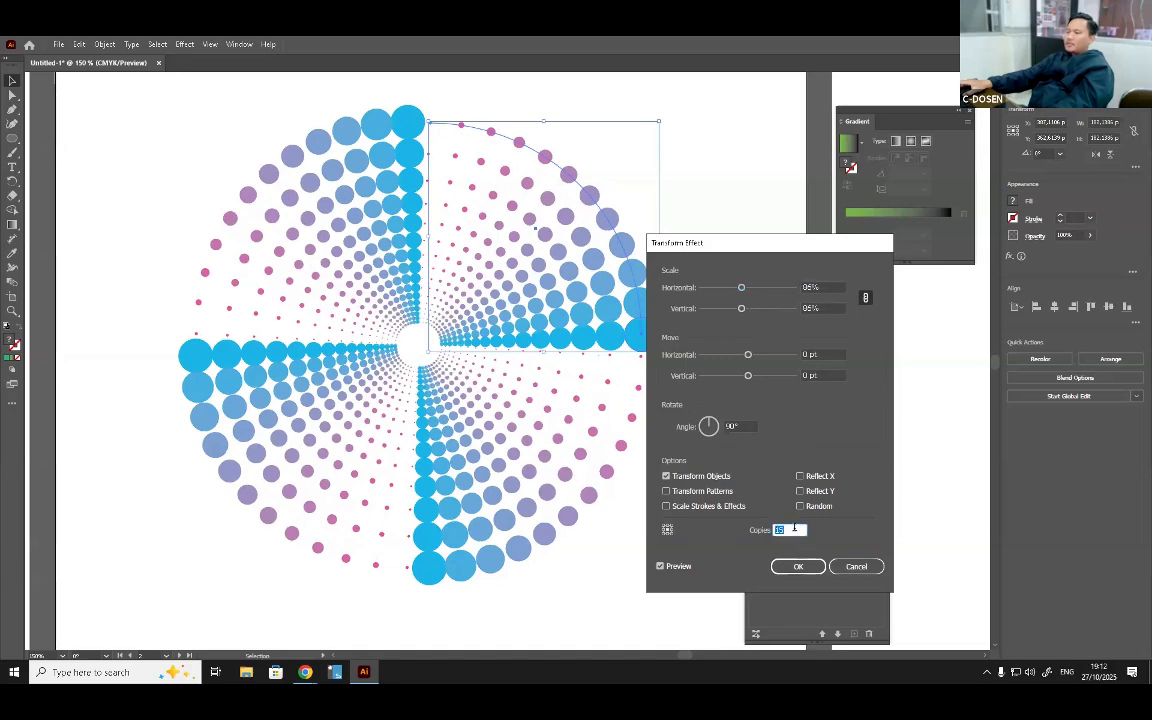
key(Up)
key(Up)
key(Up)
key(Up)
key(Up)
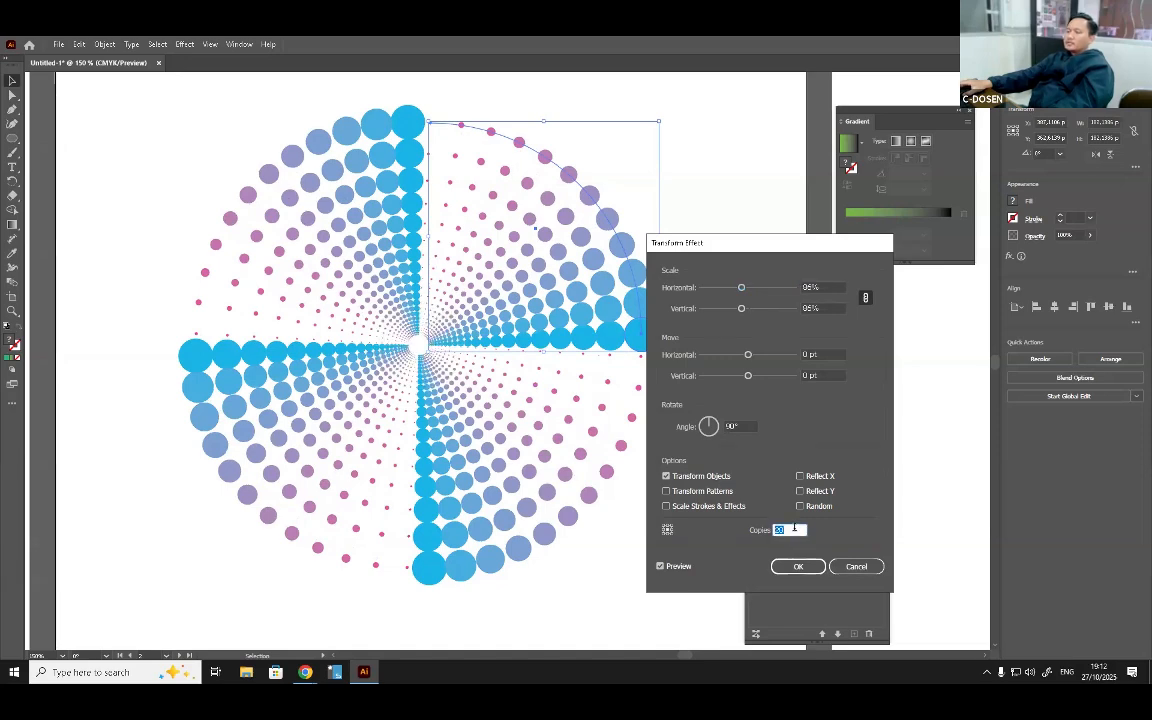
key(Up)
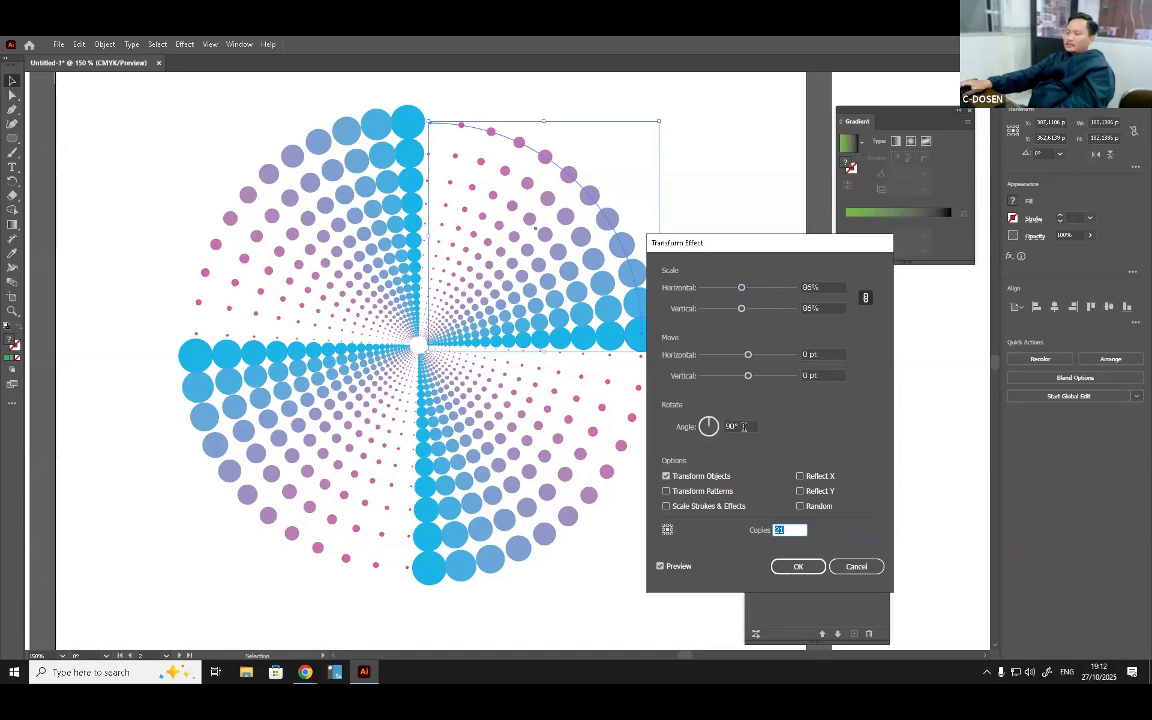
Set the Transform effect's rotation angle to 76° and apply the effect to form the spiral dot pattern.
click(750, 428)
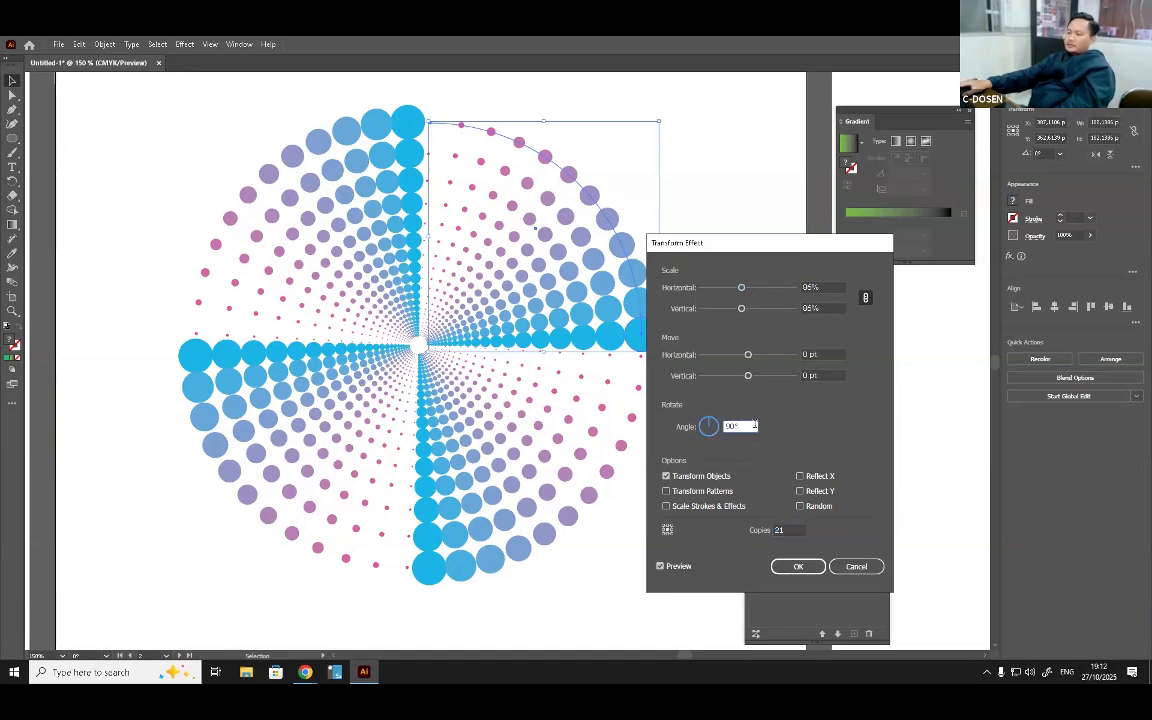
key(Up)
key(Down)
key(Down)
key(Down)
key(Down)
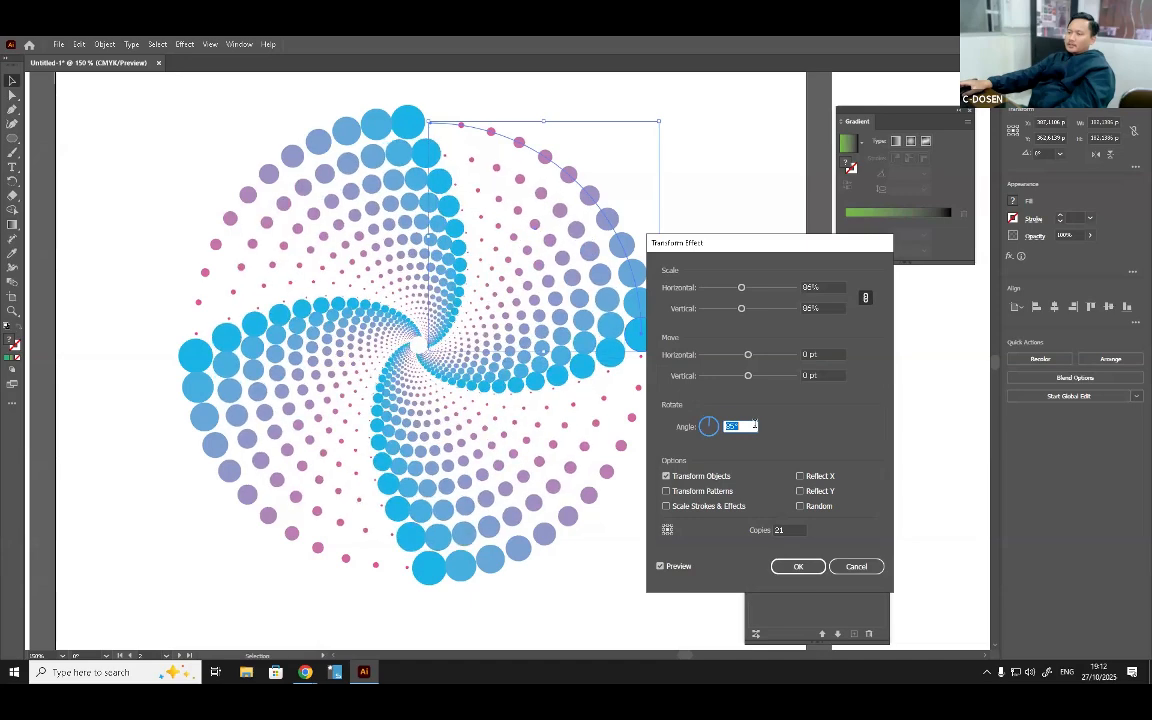
key(Down)
key(Down)
key(Down)
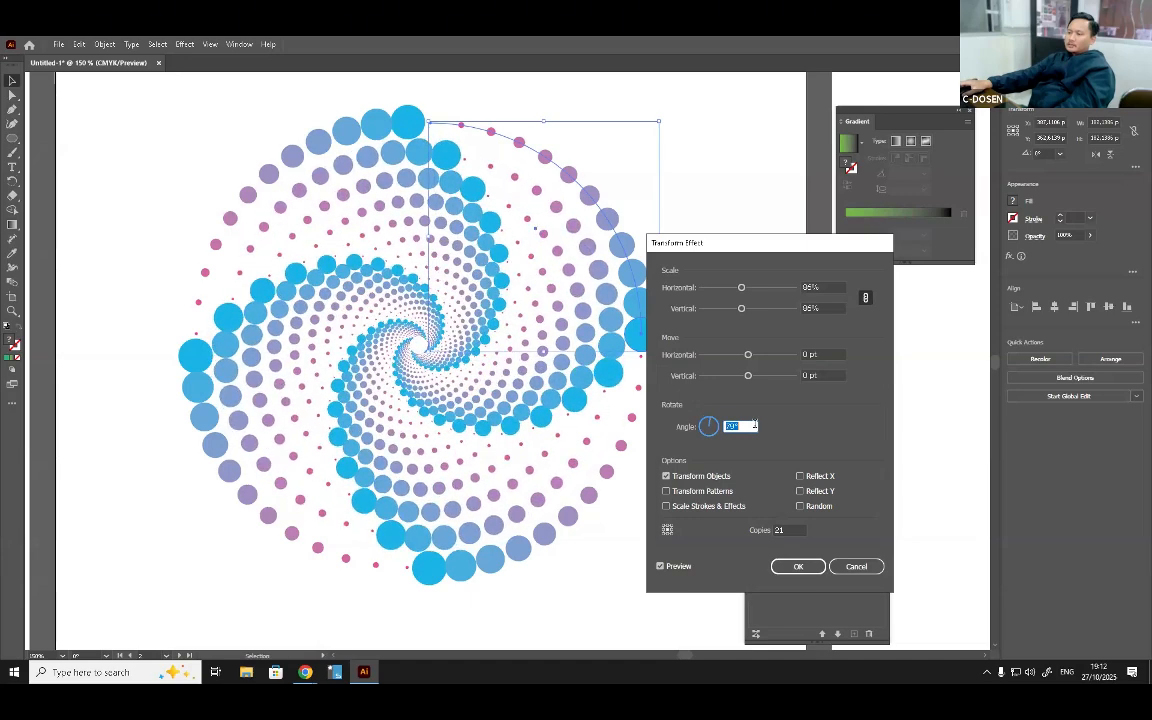
key(Down)
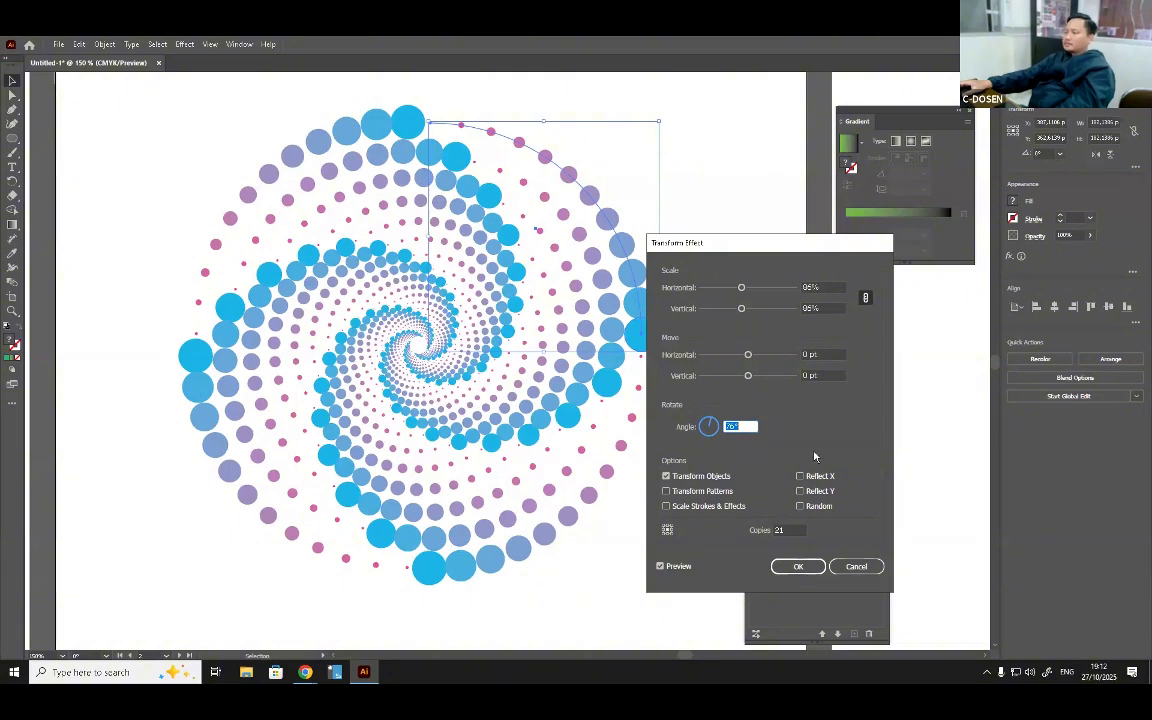
click(813, 570)
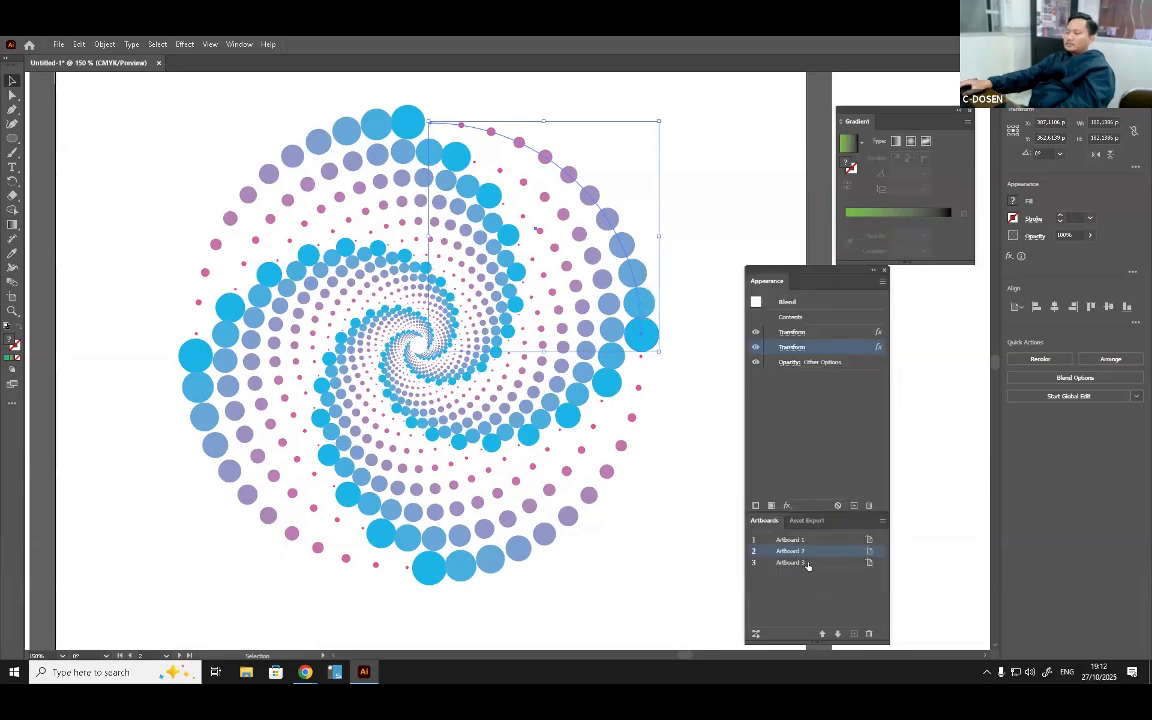
End the NetSupport School screen show and switch back to the Illustrator document.
click(987, 672)
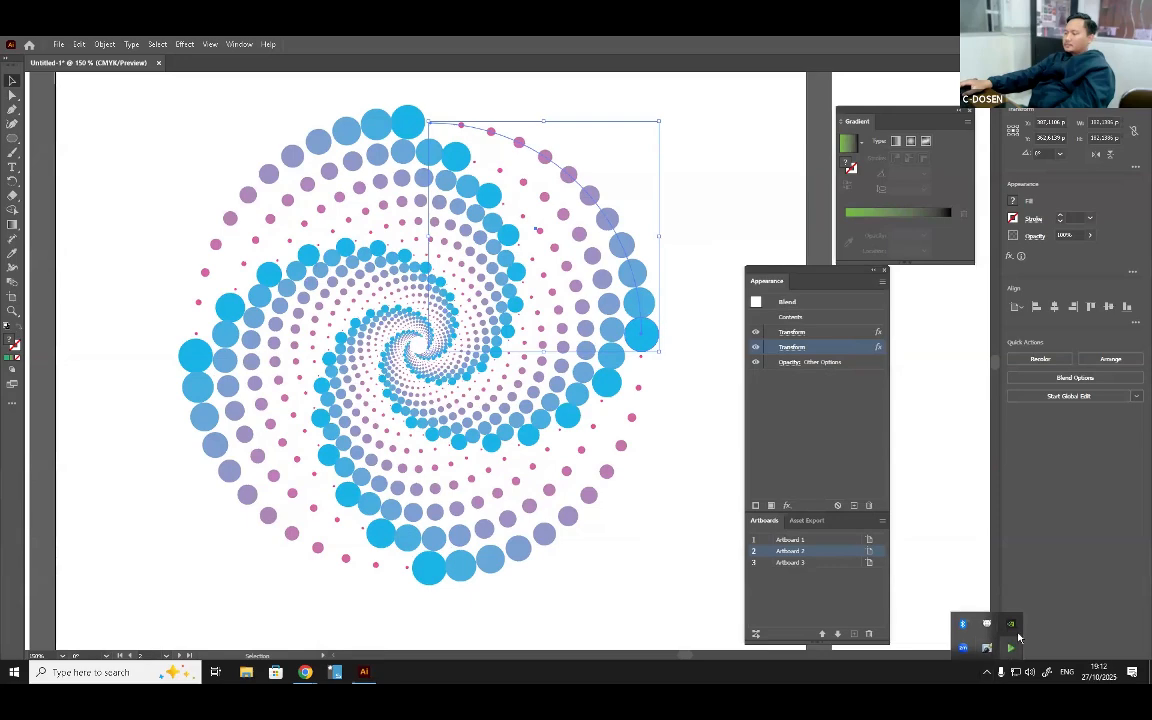
right_click(1011, 647)
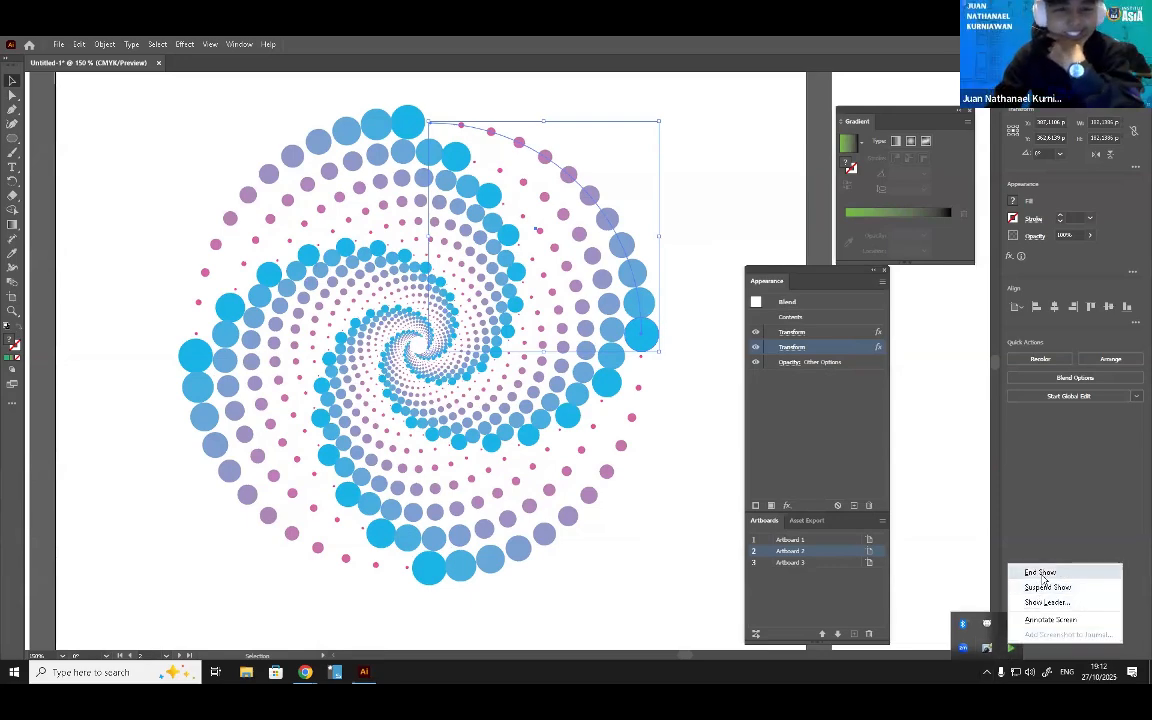
click(1041, 575)
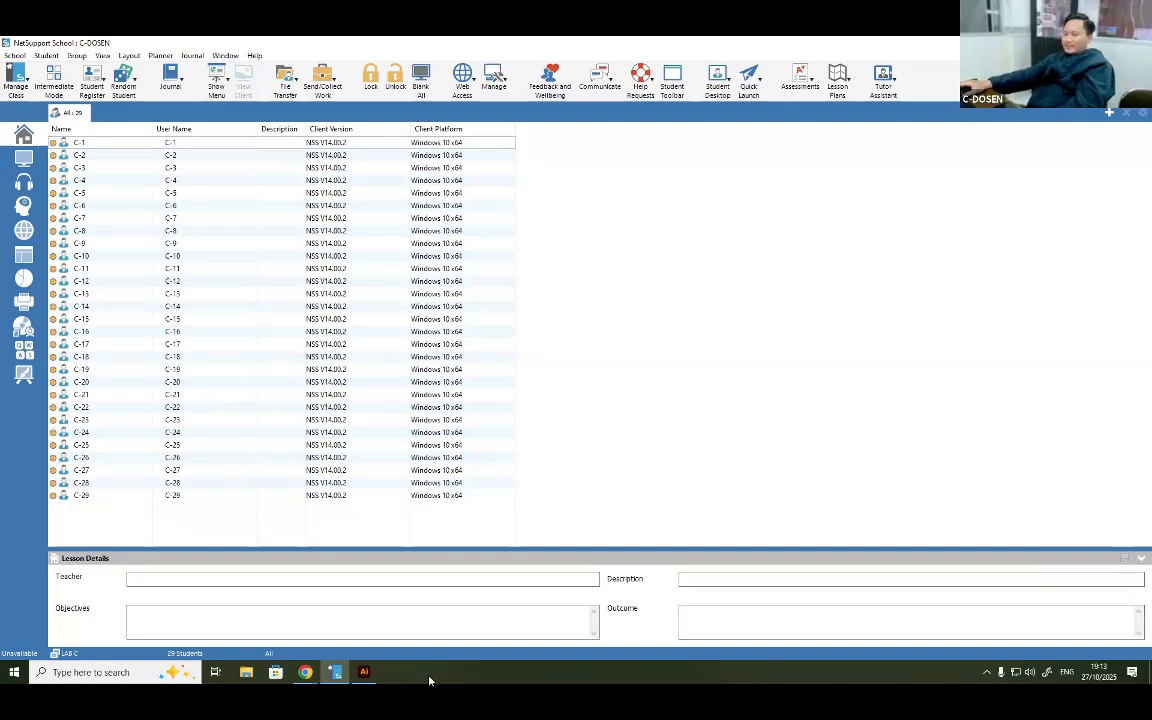
click(371, 677)
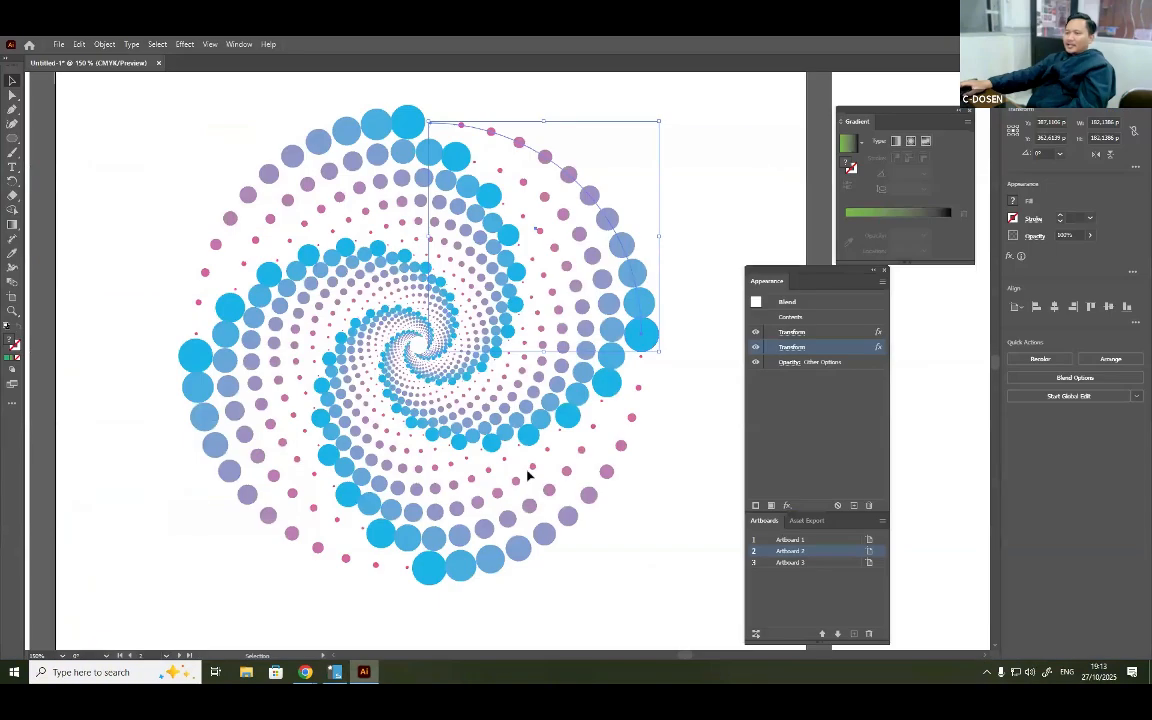
Release the pink-to-green circular blend on Artboard 3 into its two end dots and circle path.
click(703, 459)
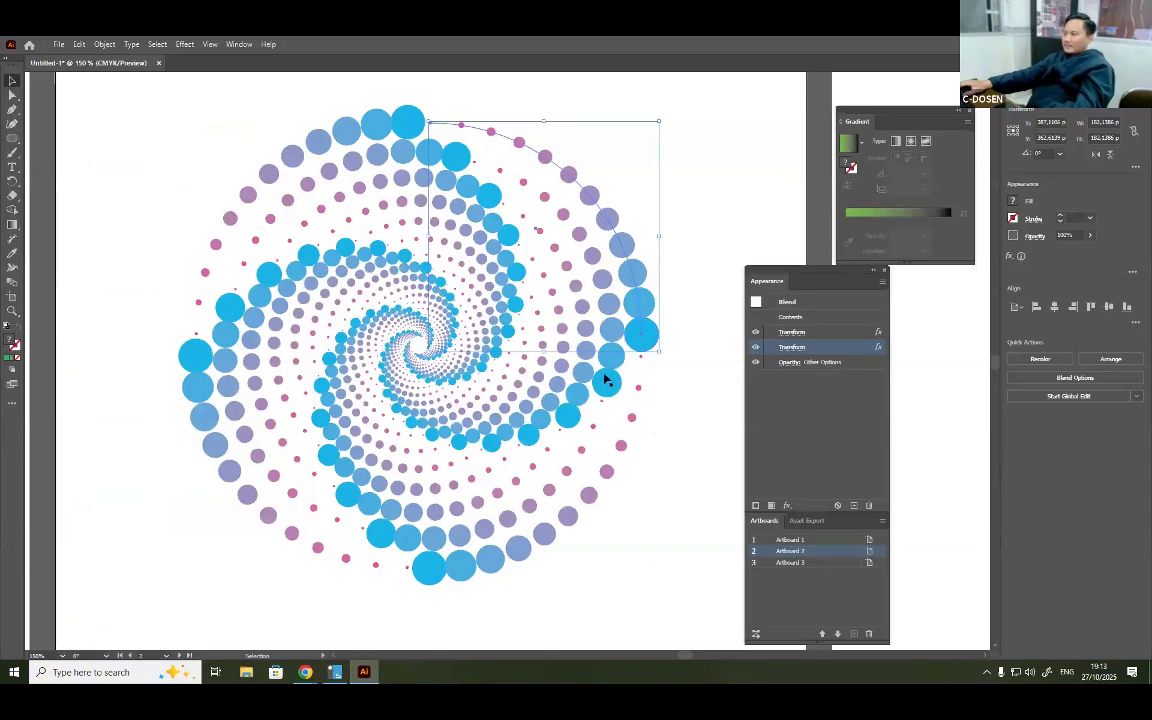
scroll(577, 385, down, 5)
scroll(620, 365, up, 3)
scroll(711, 380, right, 5)
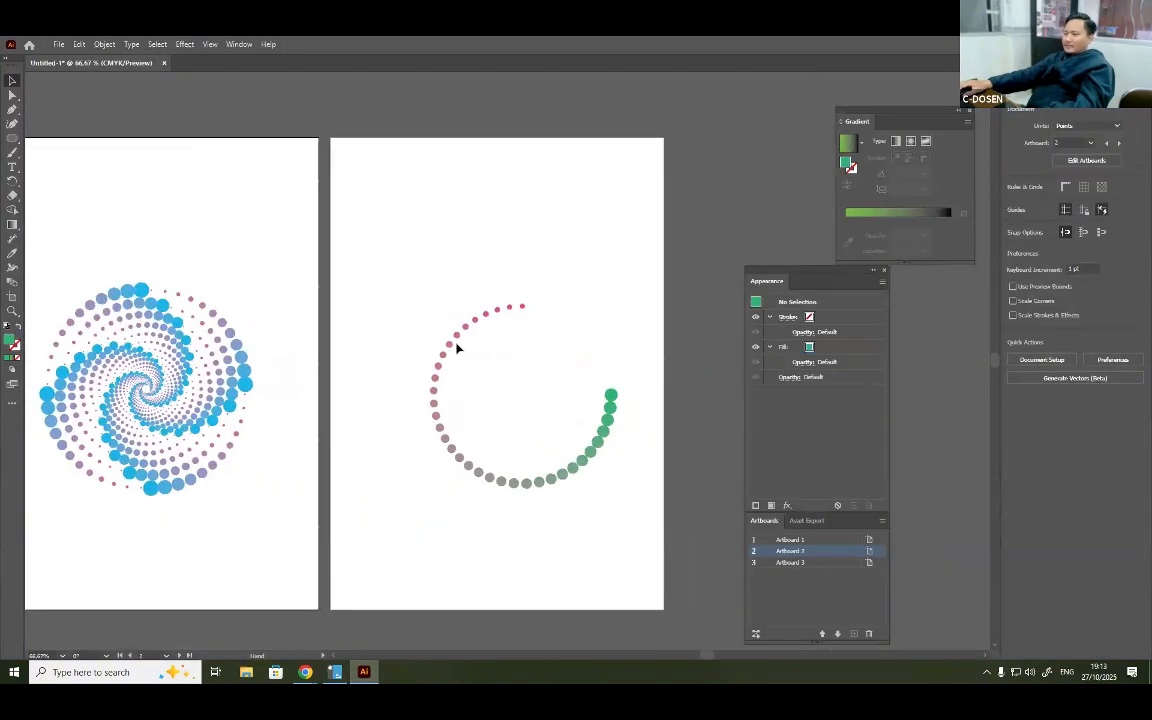
click(489, 316)
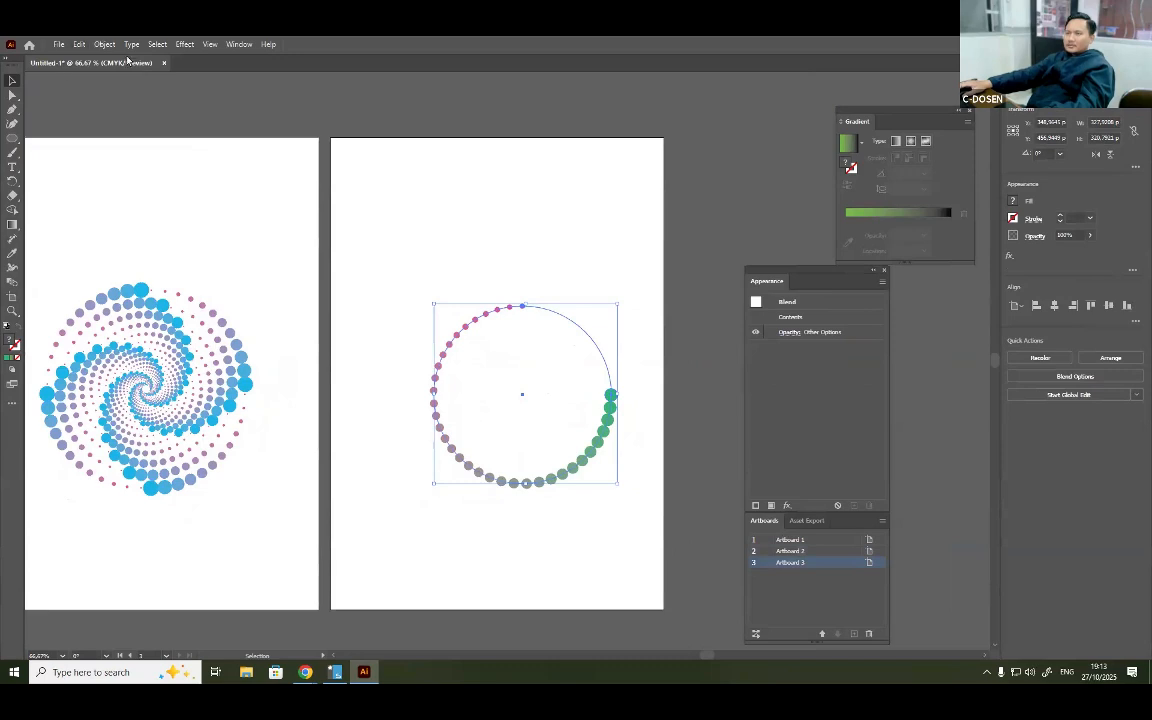
click(78, 44)
mouse_move(104, 44)
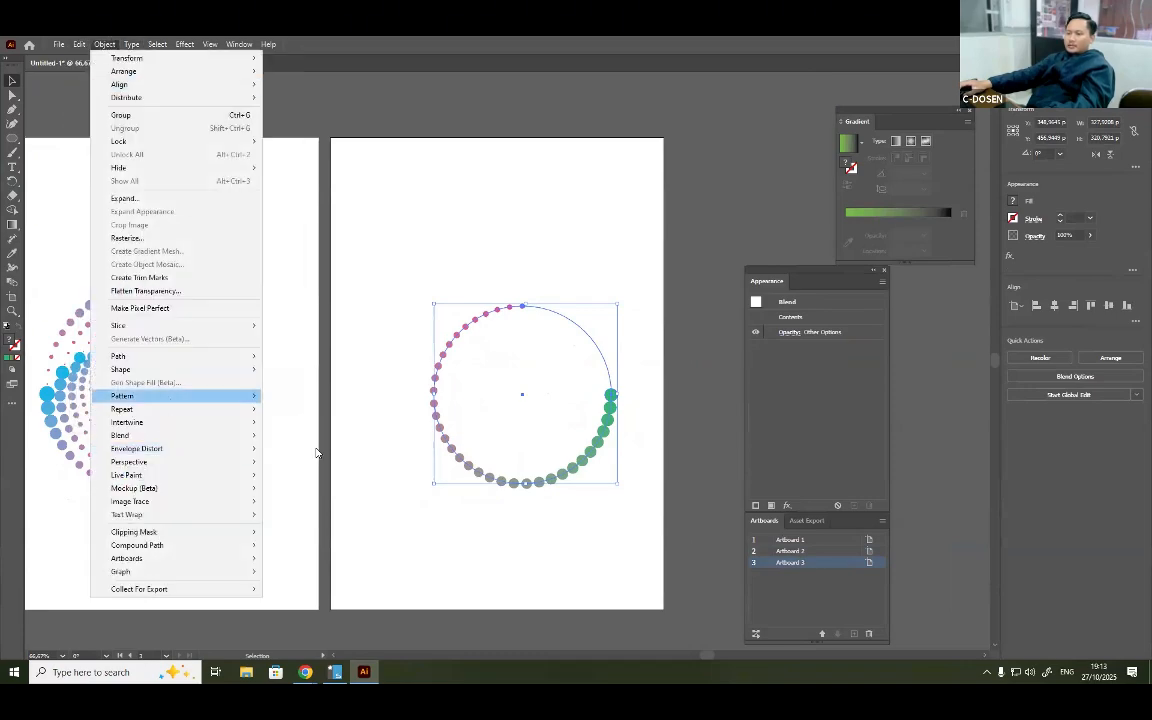
mouse_move(230, 435)
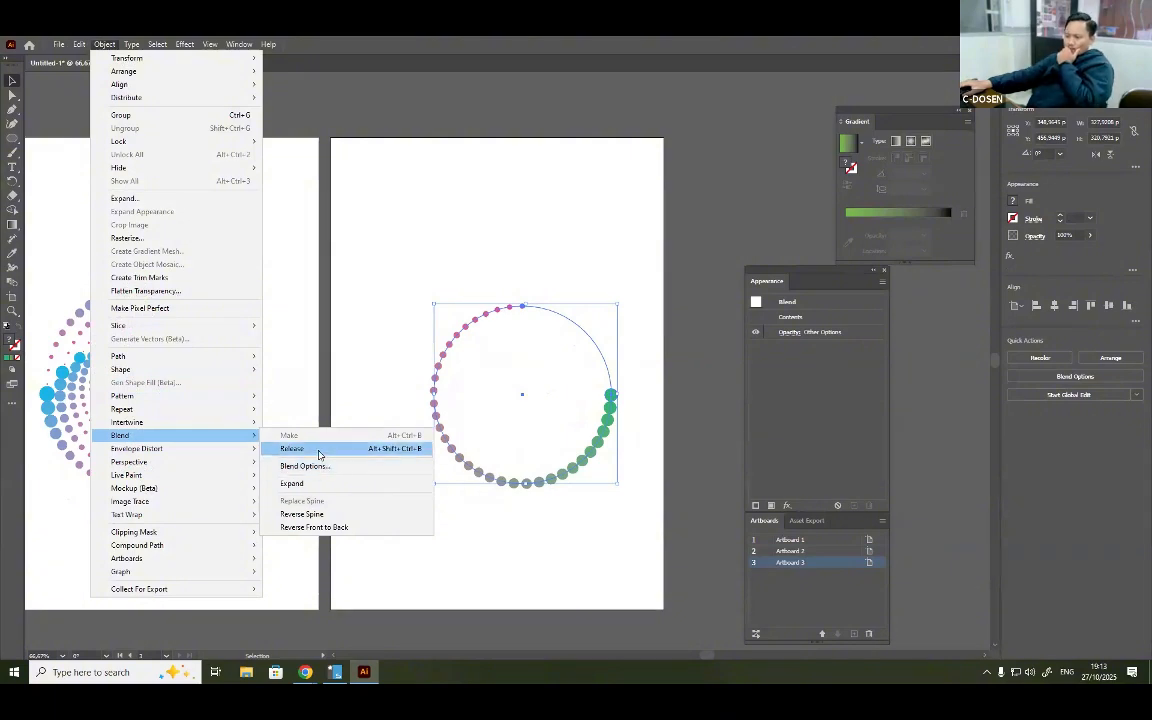
click(318, 449)
click(605, 440)
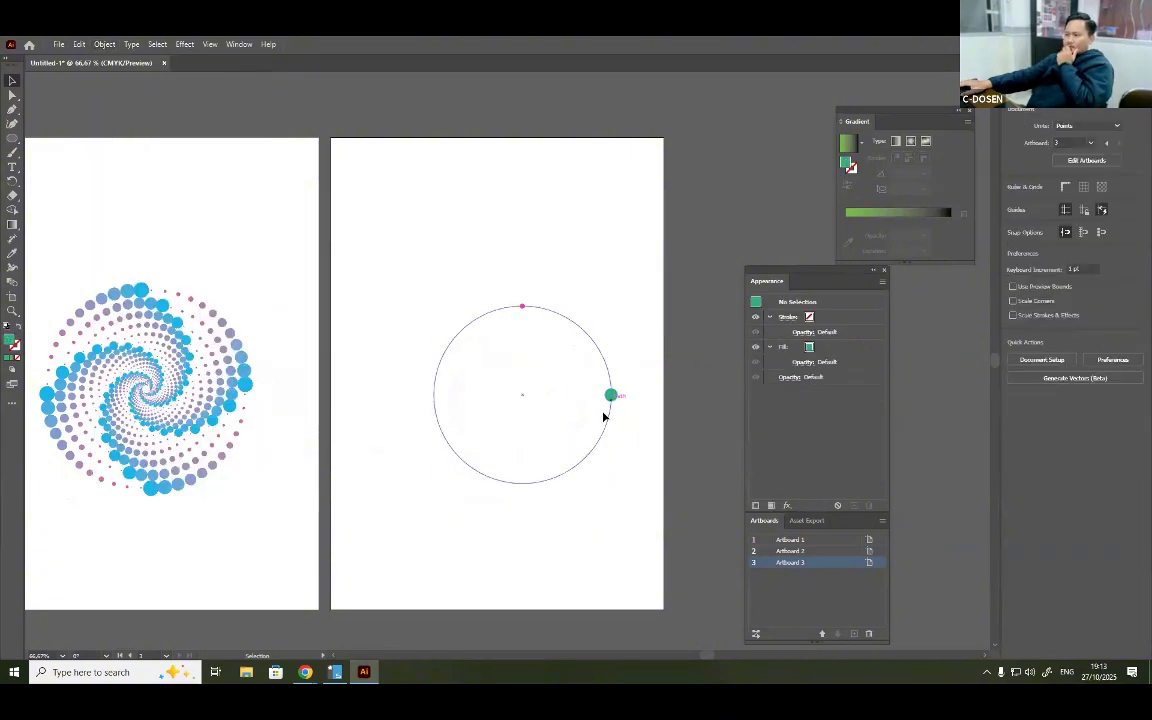
Try moving the green end dot inward off the circle path, and undo the change.
click(510, 481)
drag(611, 394, 591, 394)
key(ctrl+z)
key(ctrl+z)
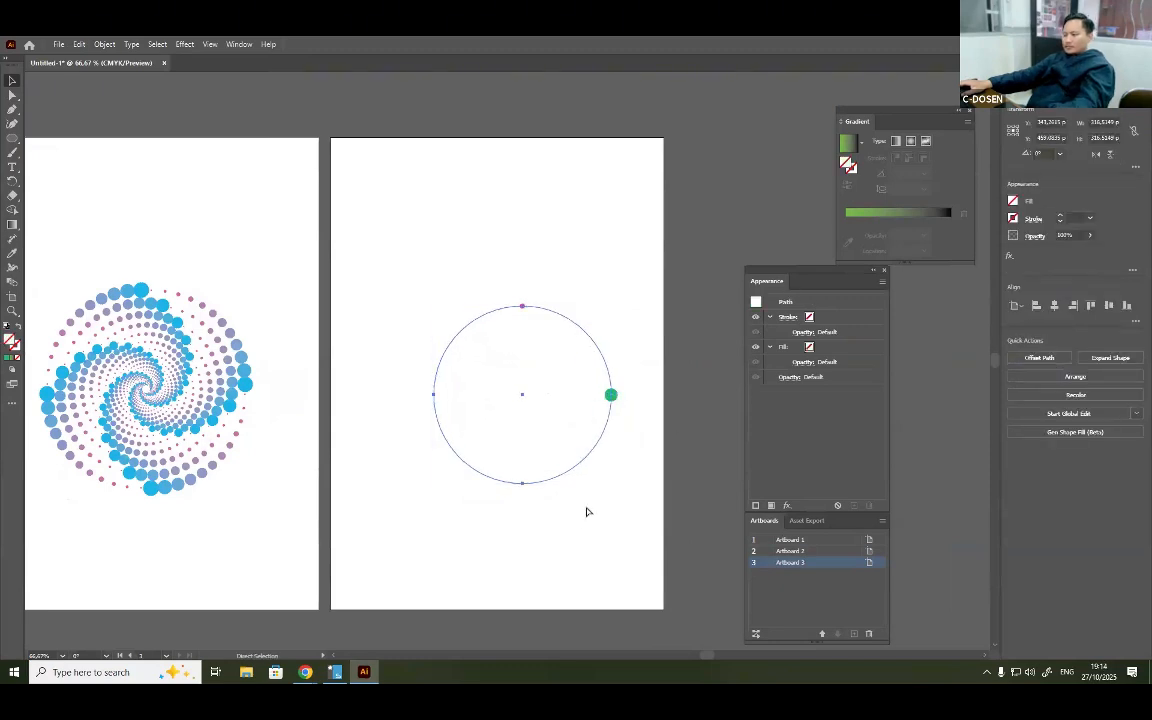
Move the pink-to-green circular blend off Artboard 3, up beyond its upper-right edge.
click(104, 44)
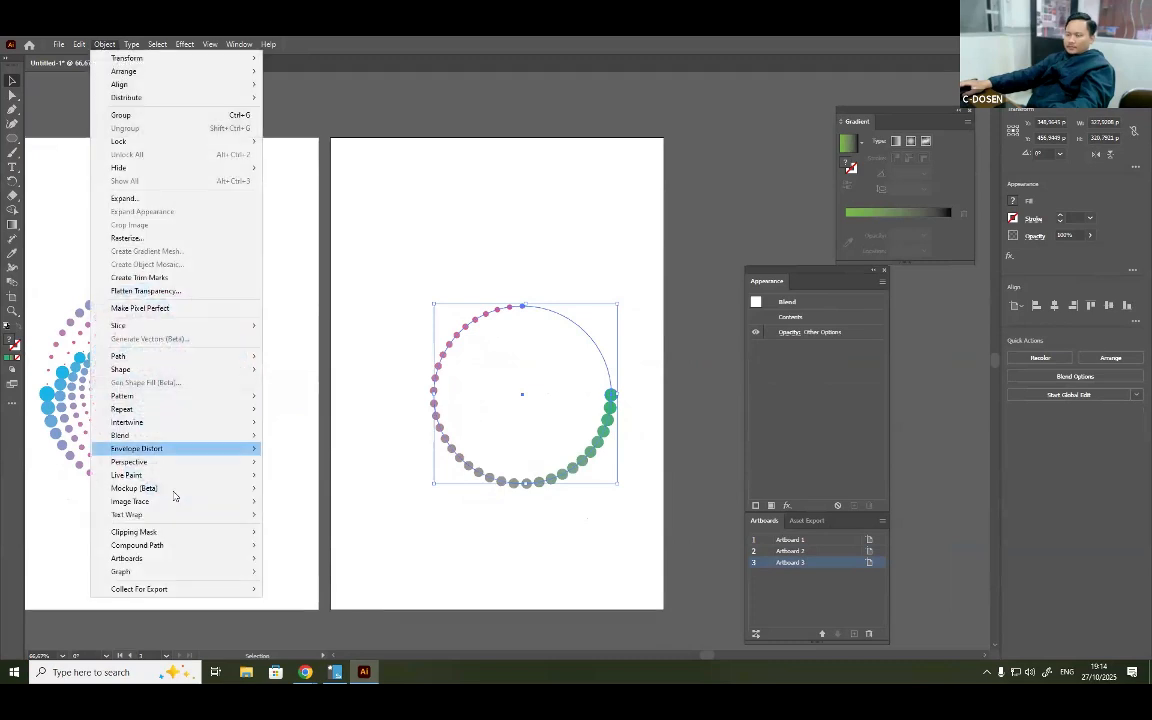
click(488, 504)
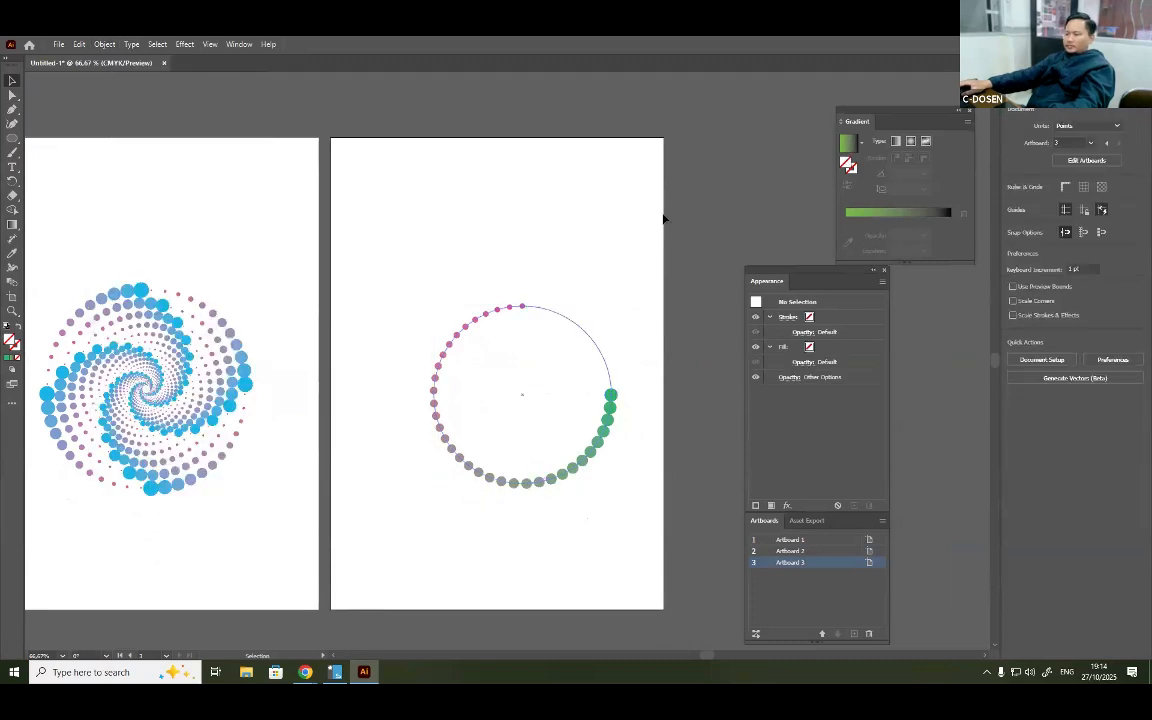
drag(530, 490, 707, 198)
scroll(581, 306, up, 2)
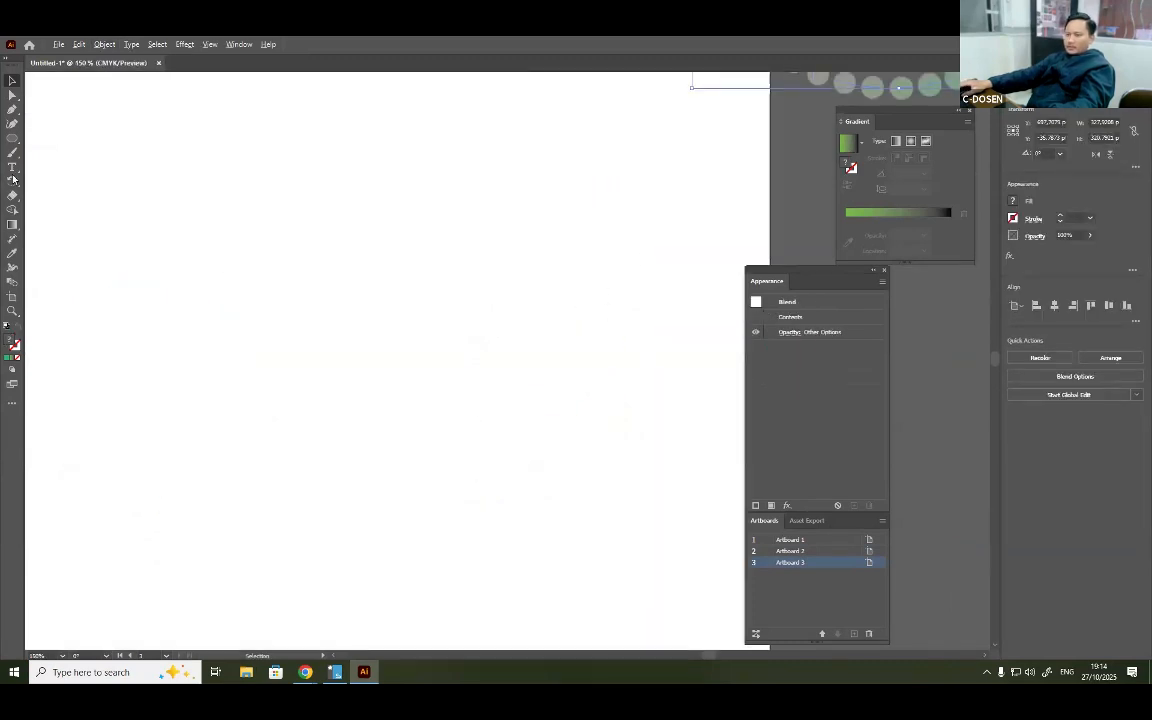
Draw a circle about 322 pt in diameter on the emptied Artboard 3 and give it a green stroke with no fill.
click(12, 138)
drag(582, 609, 588, 598)
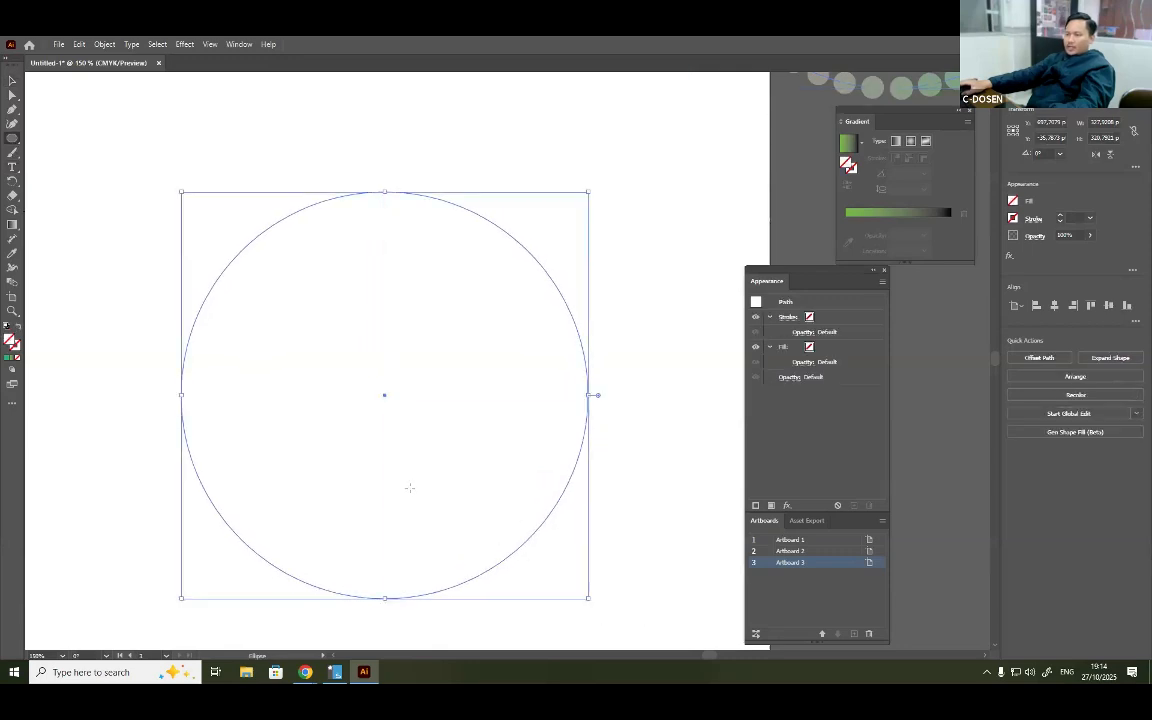
click(8, 358)
click(18, 326)
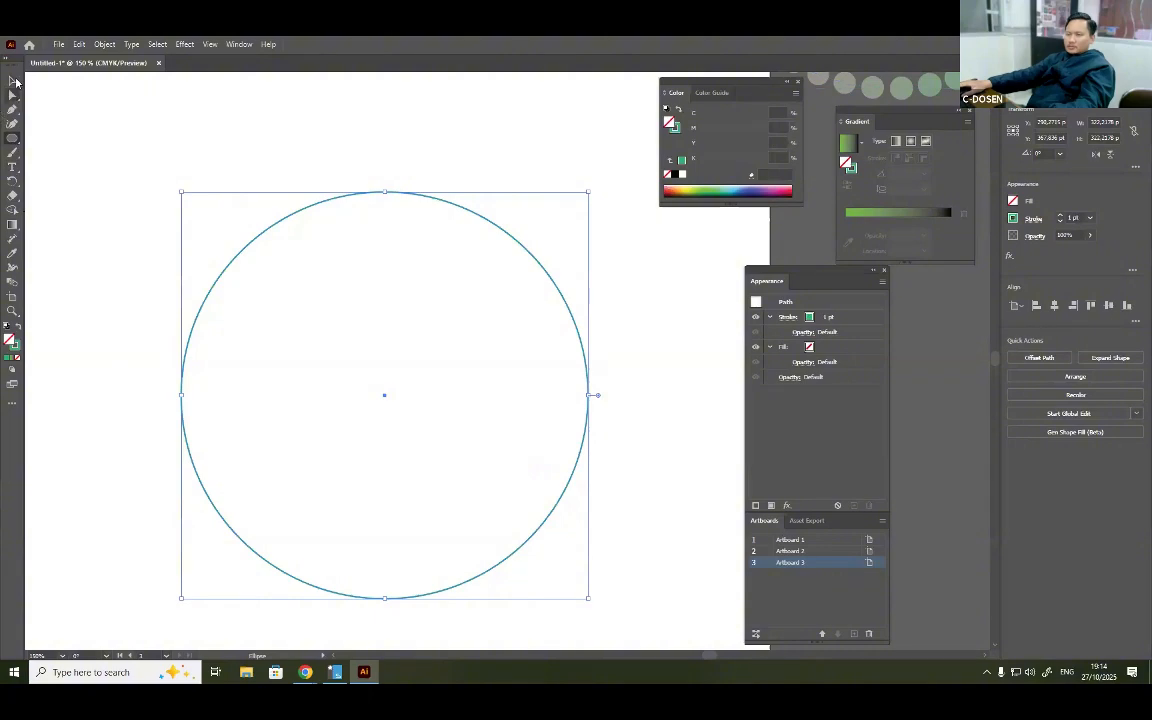
Try removing the circle's bottom anchor point, and undo the removal.
click(12, 94)
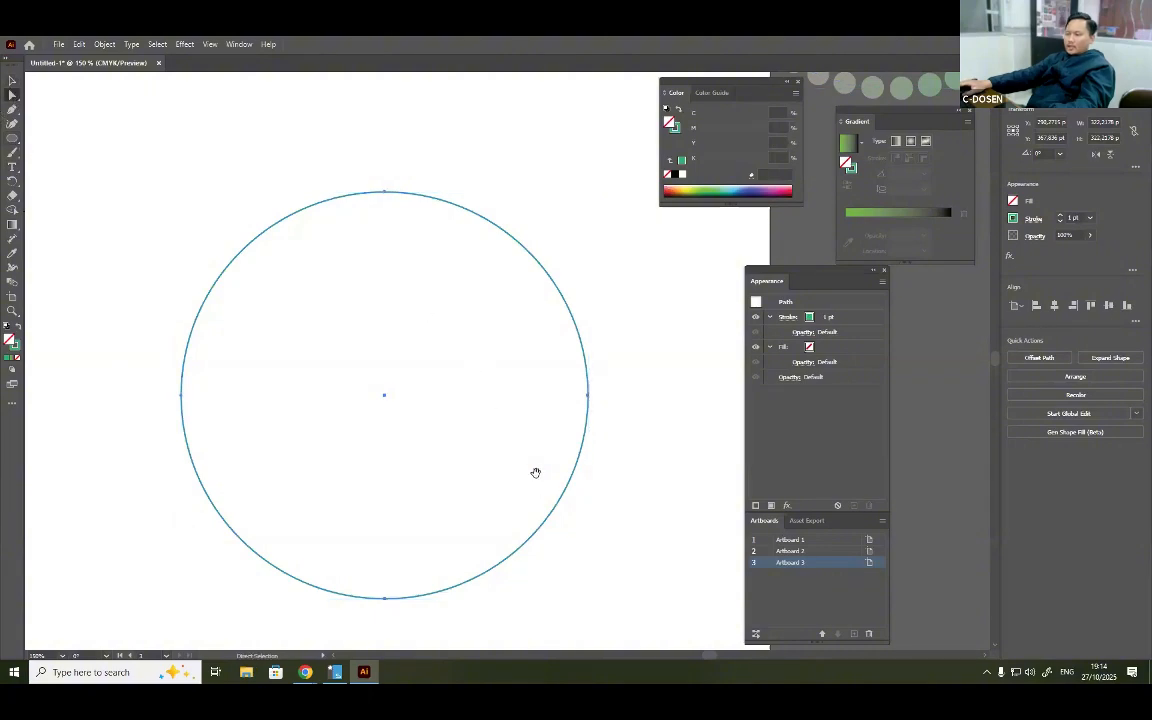
drag(535, 470, 506, 416)
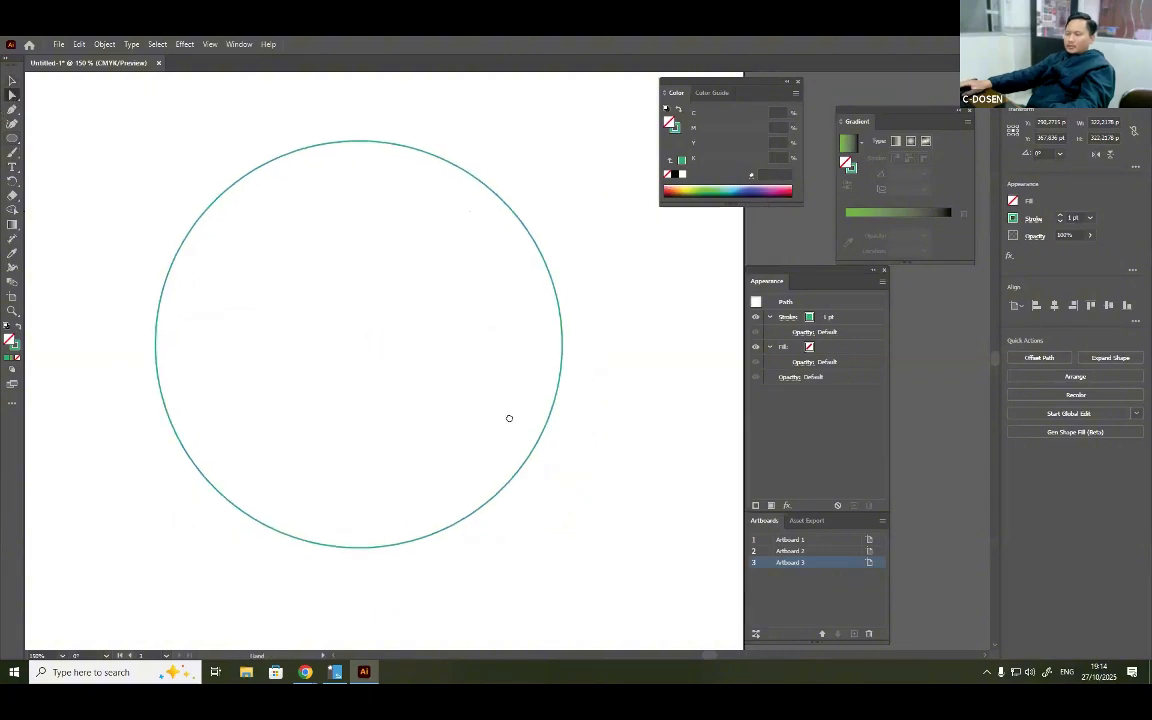
click(360, 547)
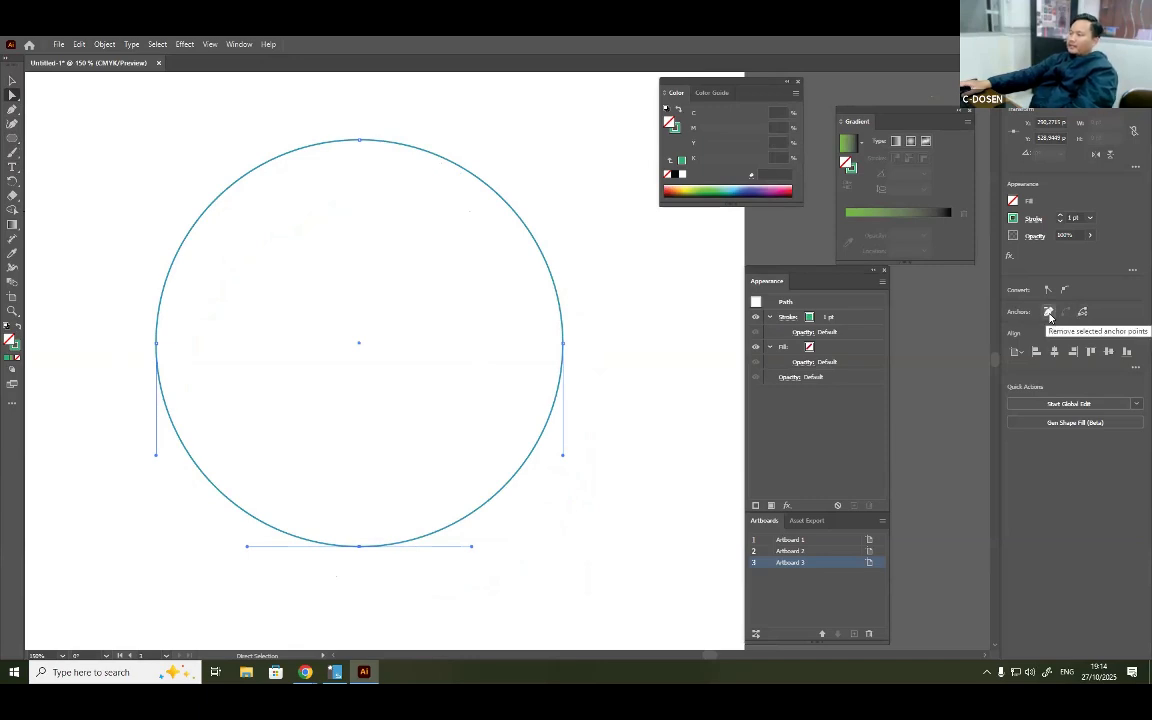
click(1049, 316)
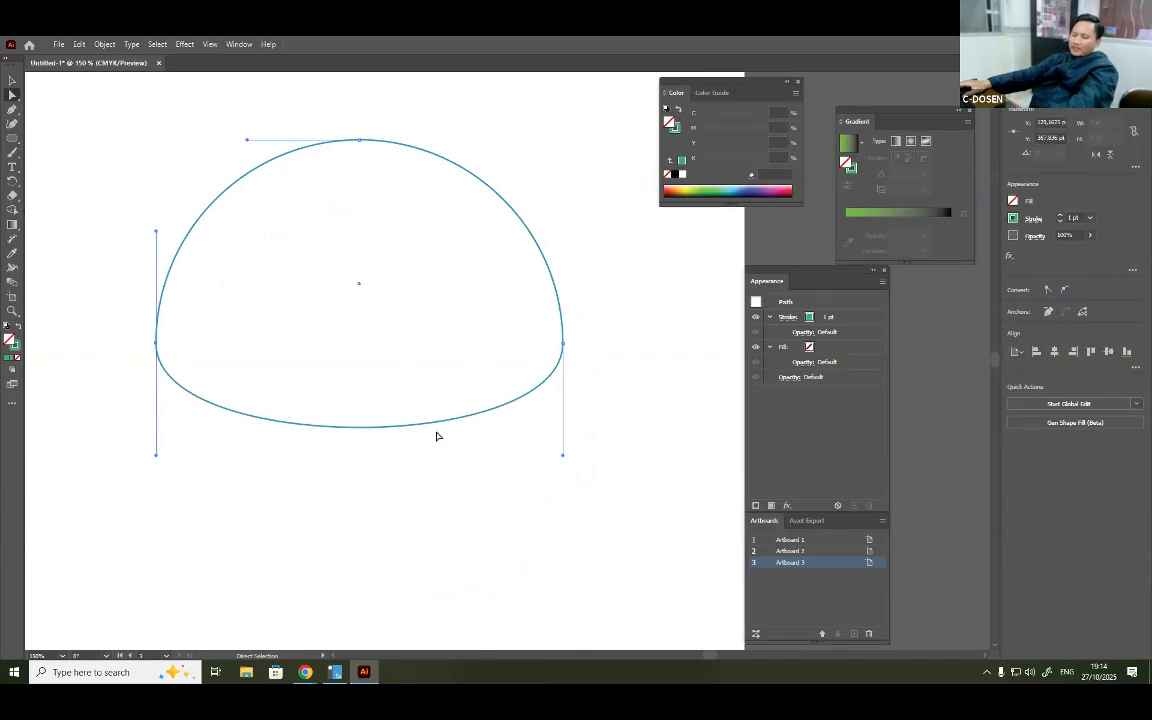
key(v)
key(ctrl+z)
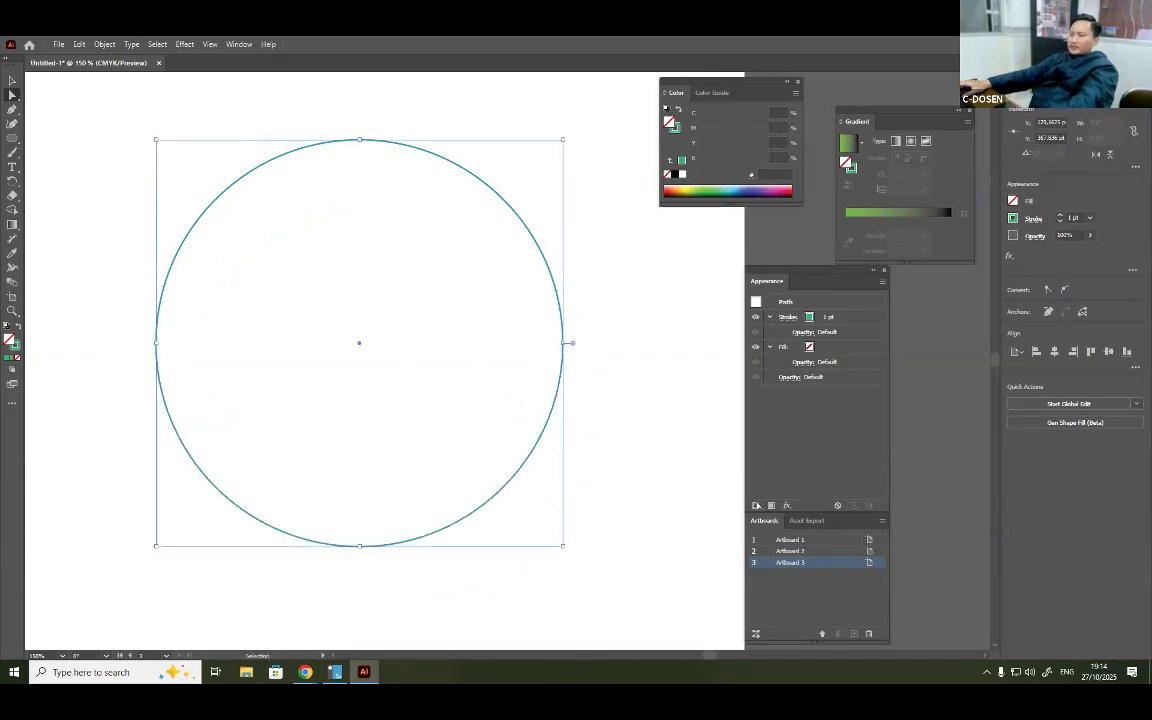
Cut the circle path at its bottom anchor point and pull the two loose ends apart.
click(1082, 314)
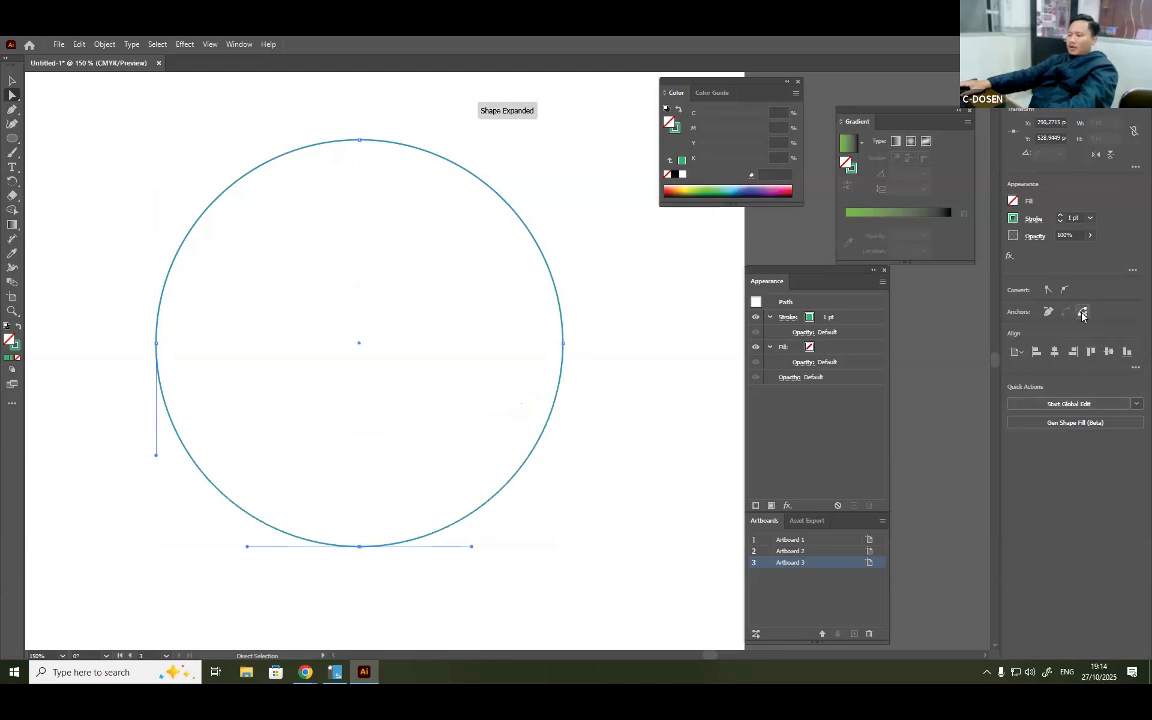
click(362, 556)
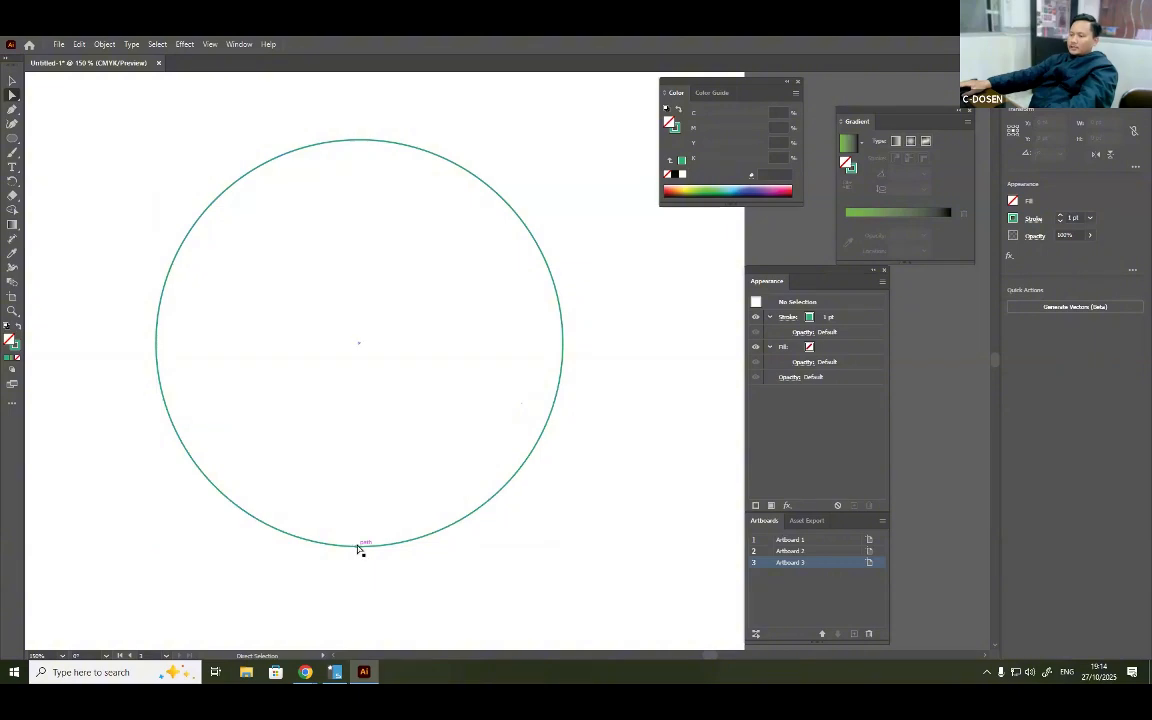
click(360, 548)
drag(355, 563, 305, 590)
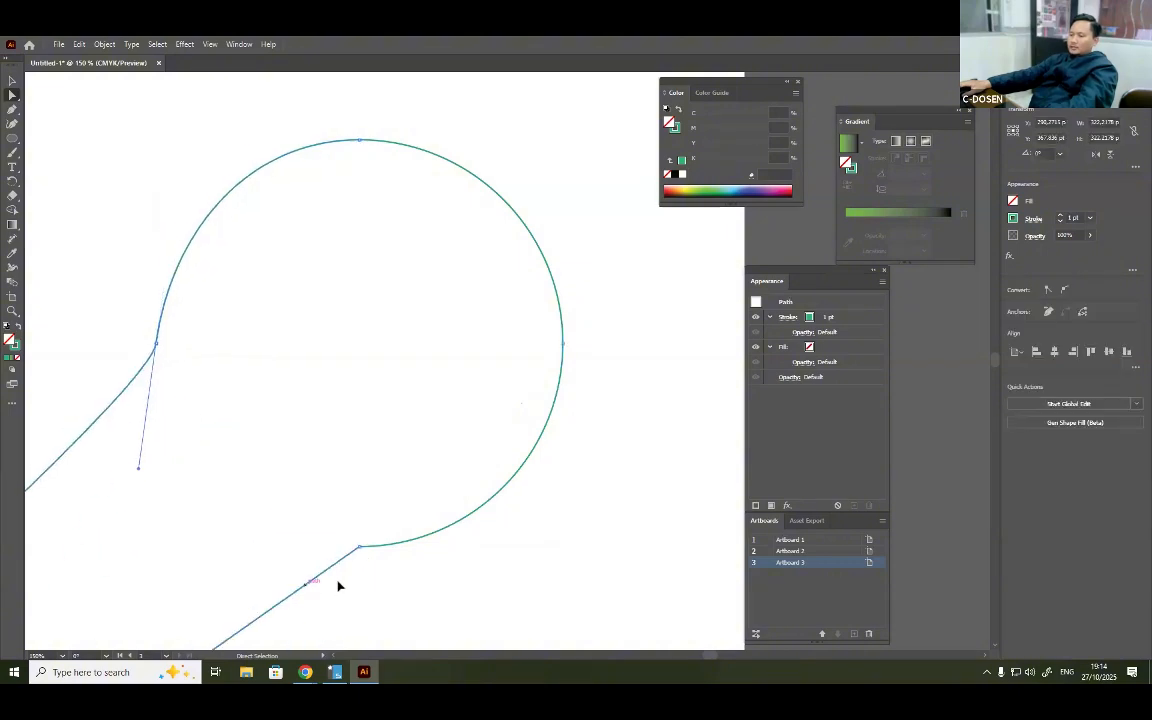
key(ctrl+z)
click(360, 548)
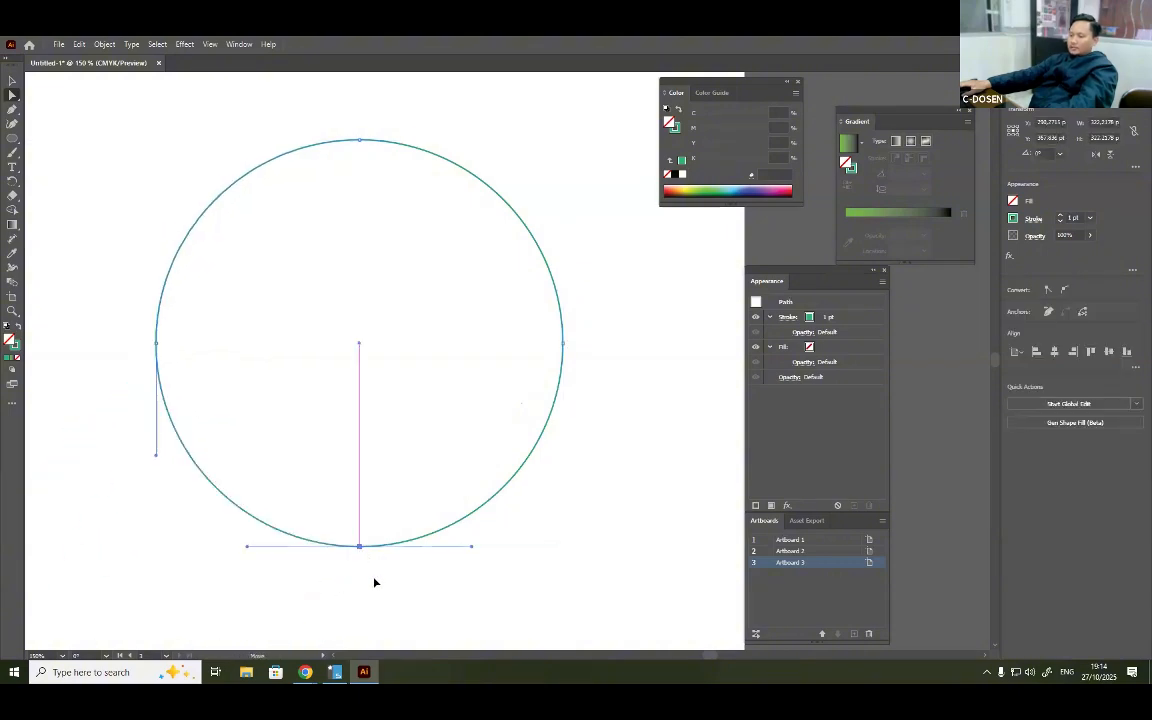
drag(360, 547, 295, 591)
drag(360, 546, 377, 569)
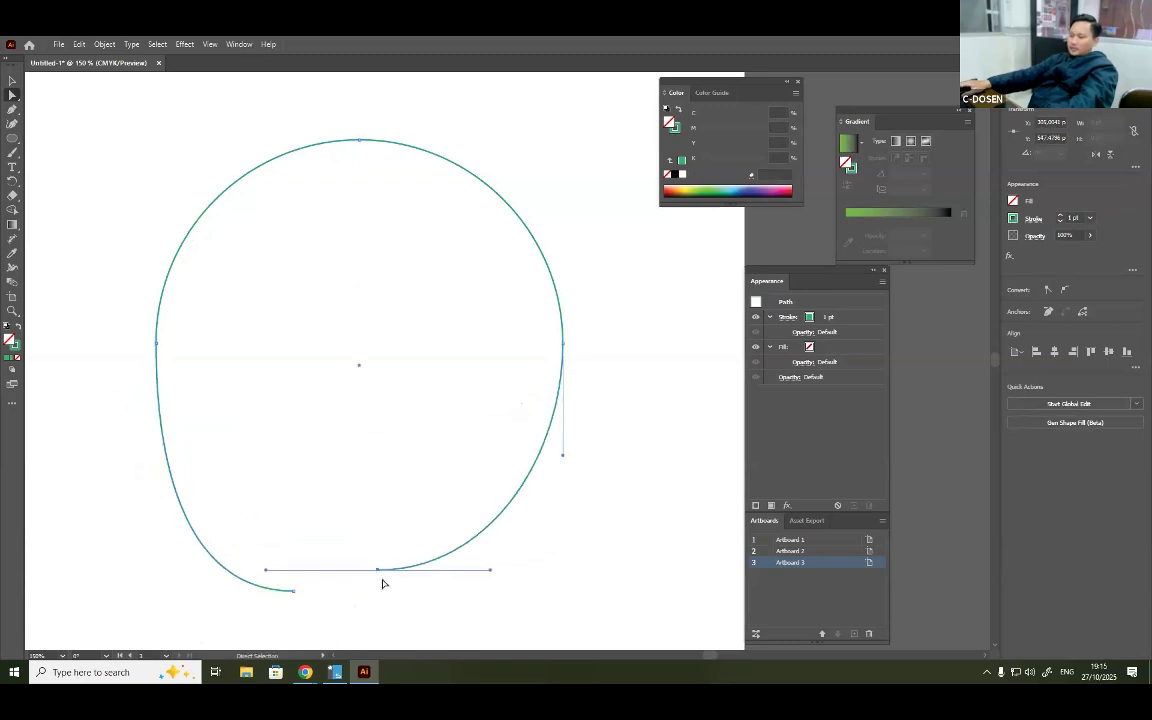
Delete the two loose end points of the cut circle and the left anchor point of the remaining arc.
drag(239, 501, 418, 596)
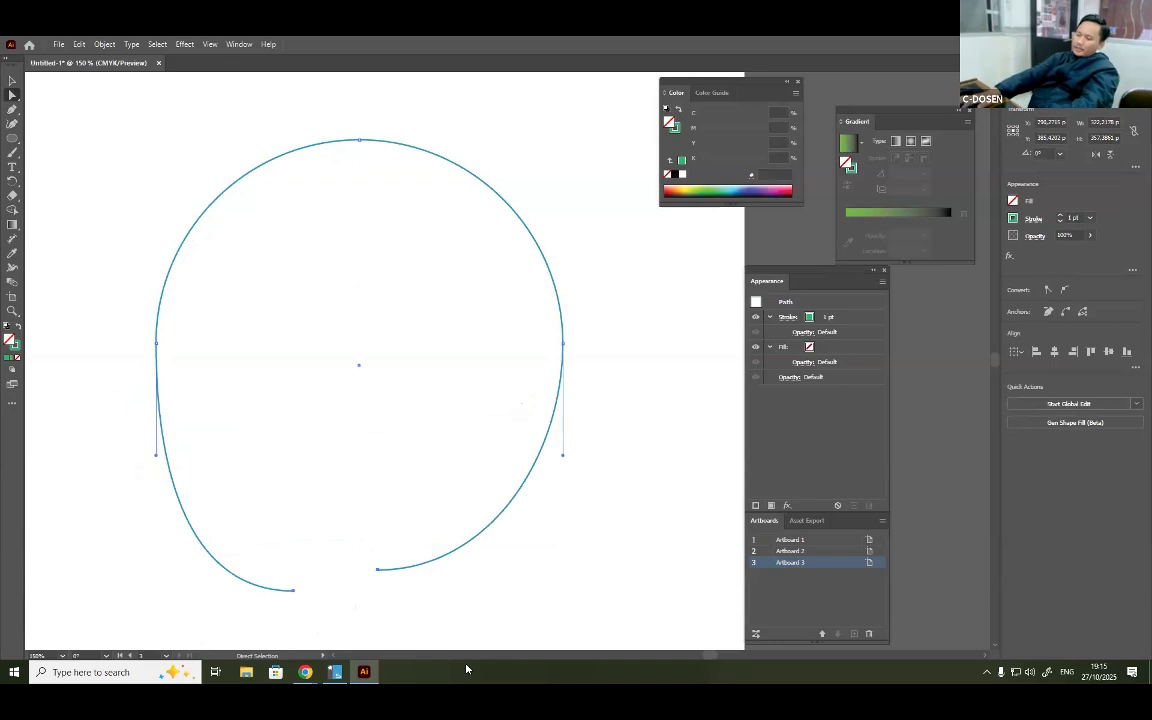
key(Delete)
drag(232, 391, 226, 393)
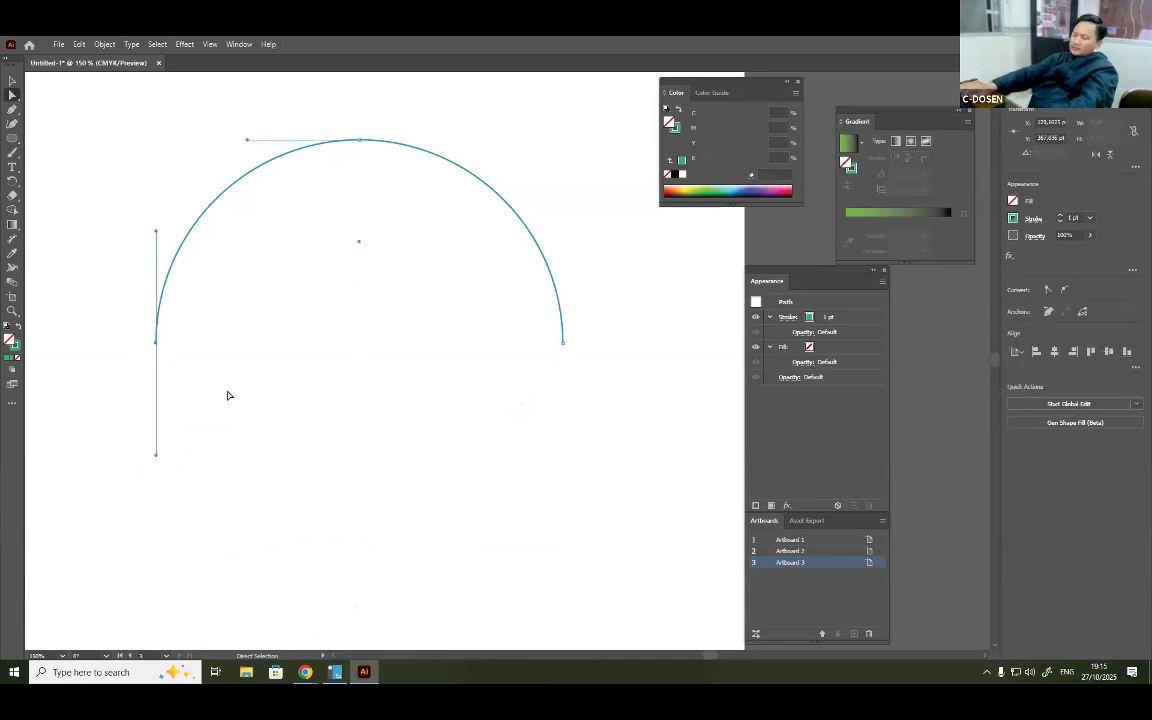
key(Delete)
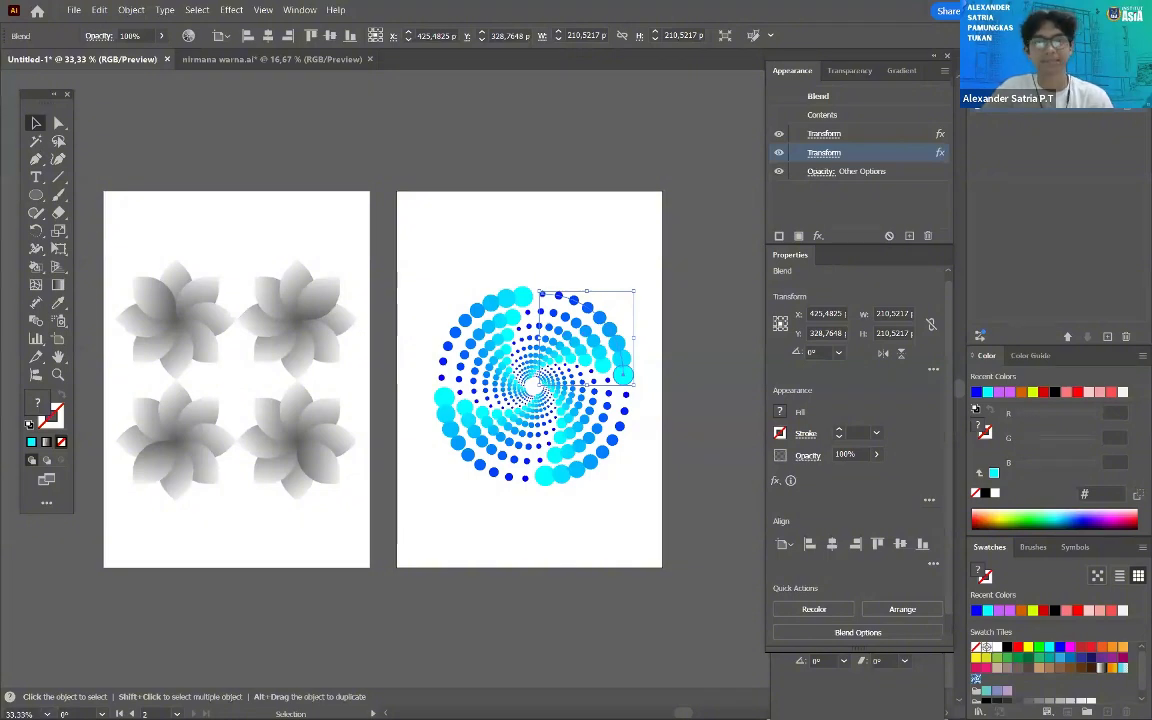
Examine the spiral dot patterns and flower artworks in the students' shared documents.
key(ctrl+shift+a)
key(Tab)
scroll(413, 448, up, 2)
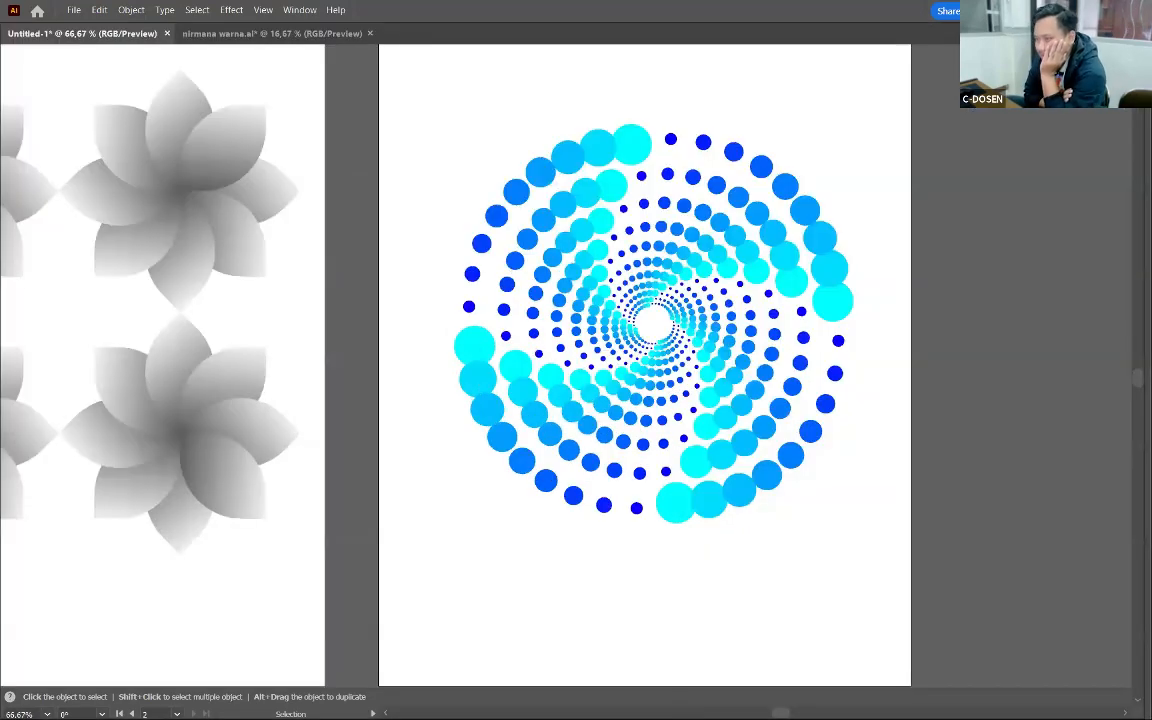
scroll(978, 397, down, 1)
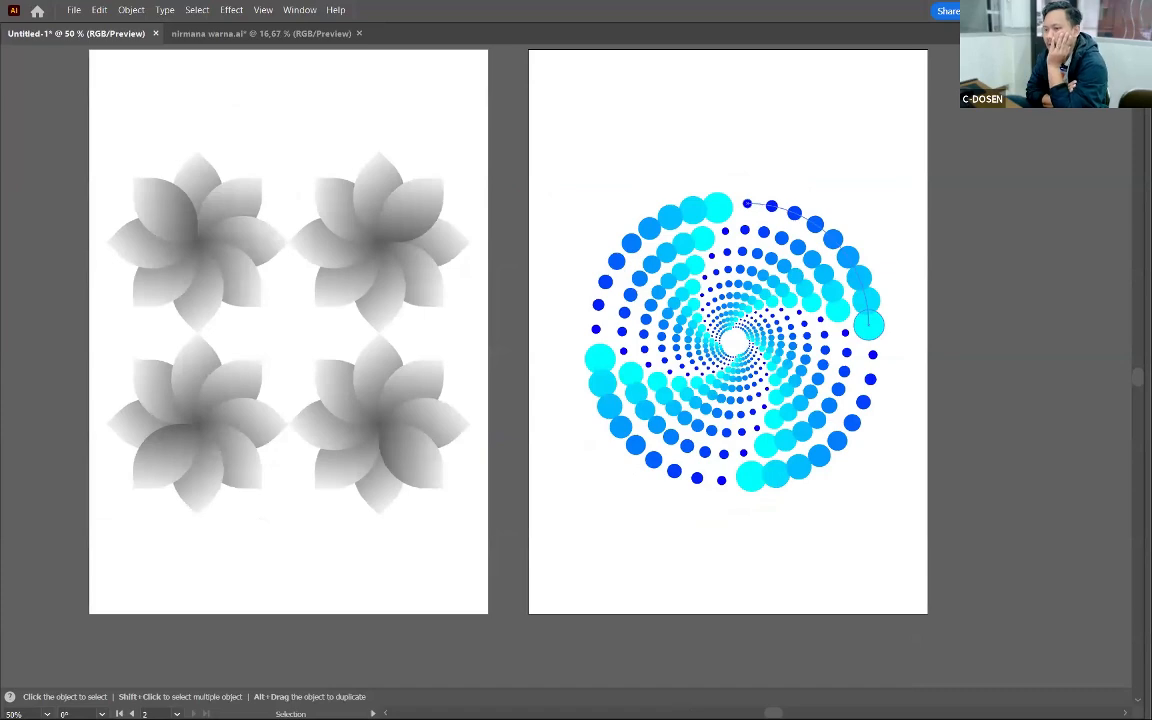
drag(625, 392, 648, 152)
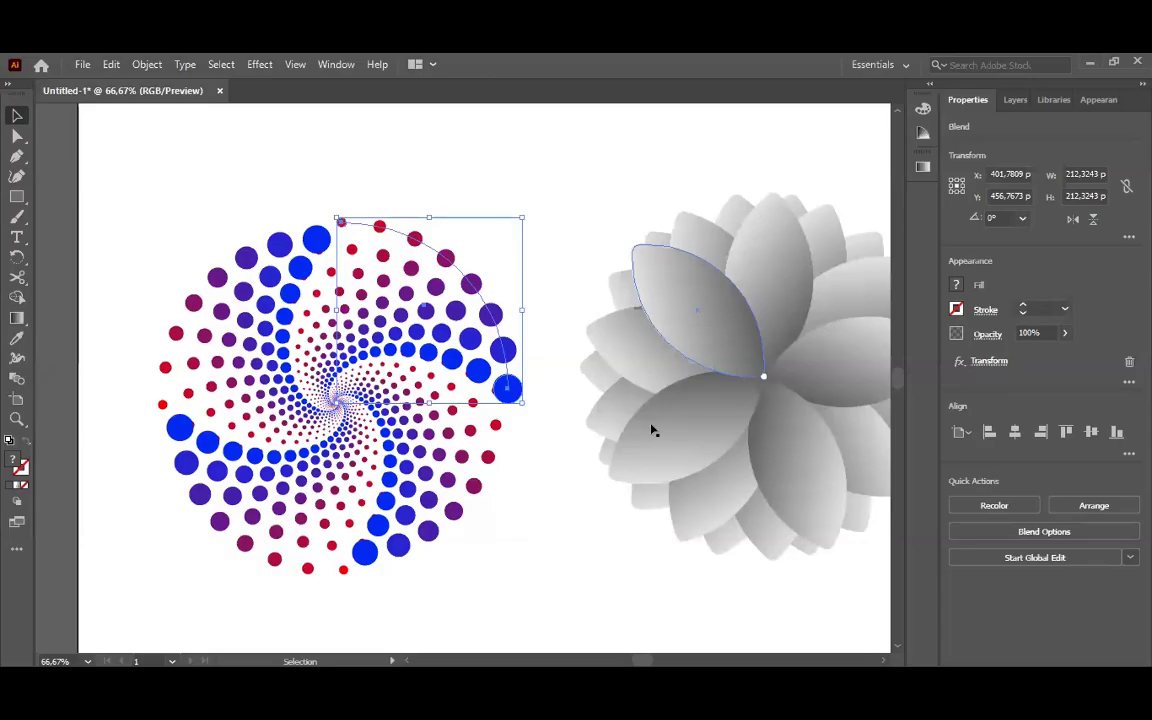
click(584, 335)
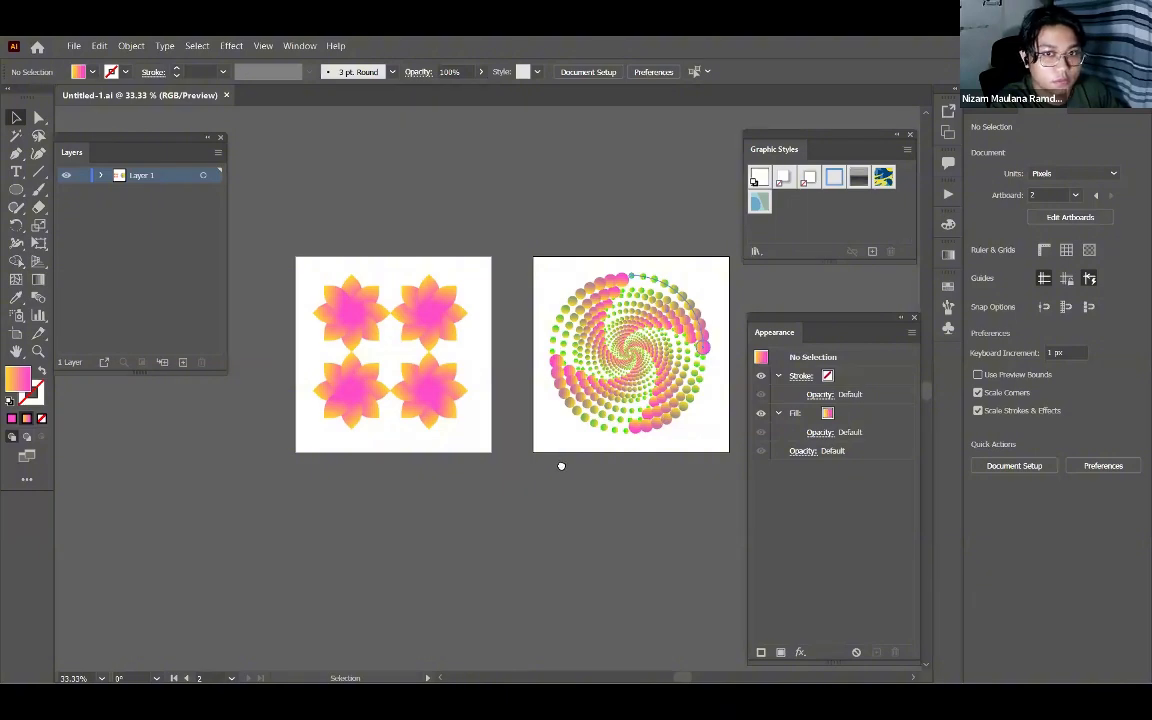
scroll(561, 466, up, 1)
drag(588, 472, 550, 467)
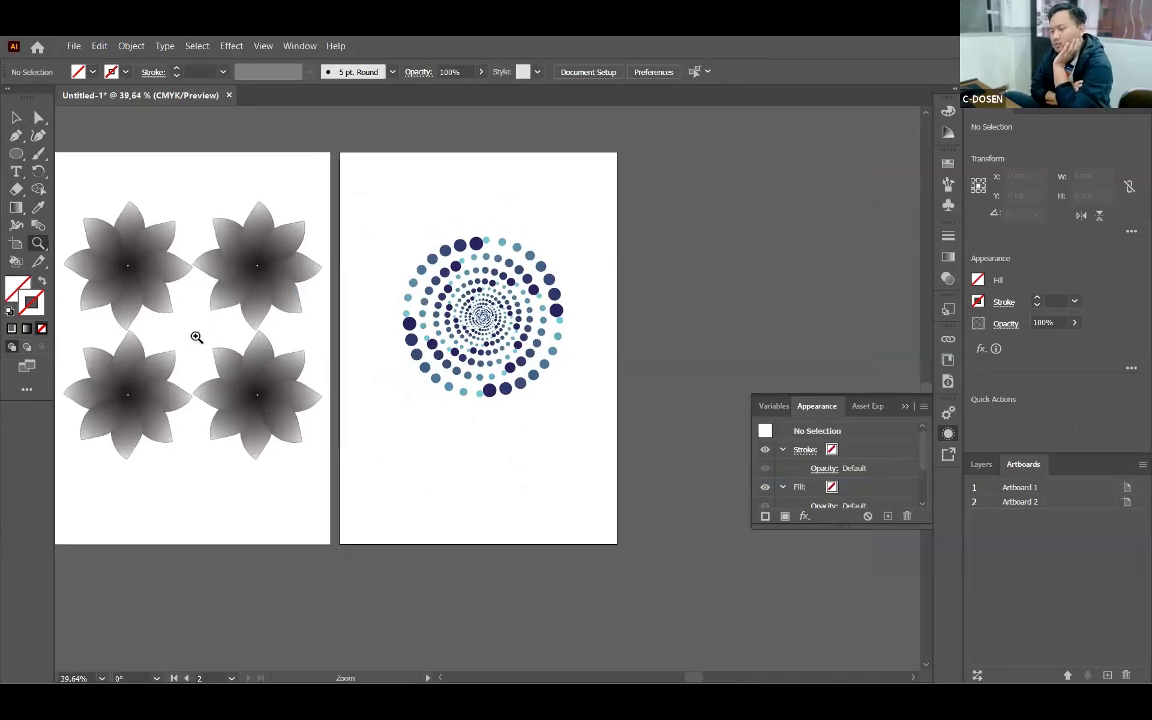
Examine the teal-to-navy spiral dot pattern on Artboard 2 up close, from its outer ring to its centre.
drag(579, 254, 713, 316)
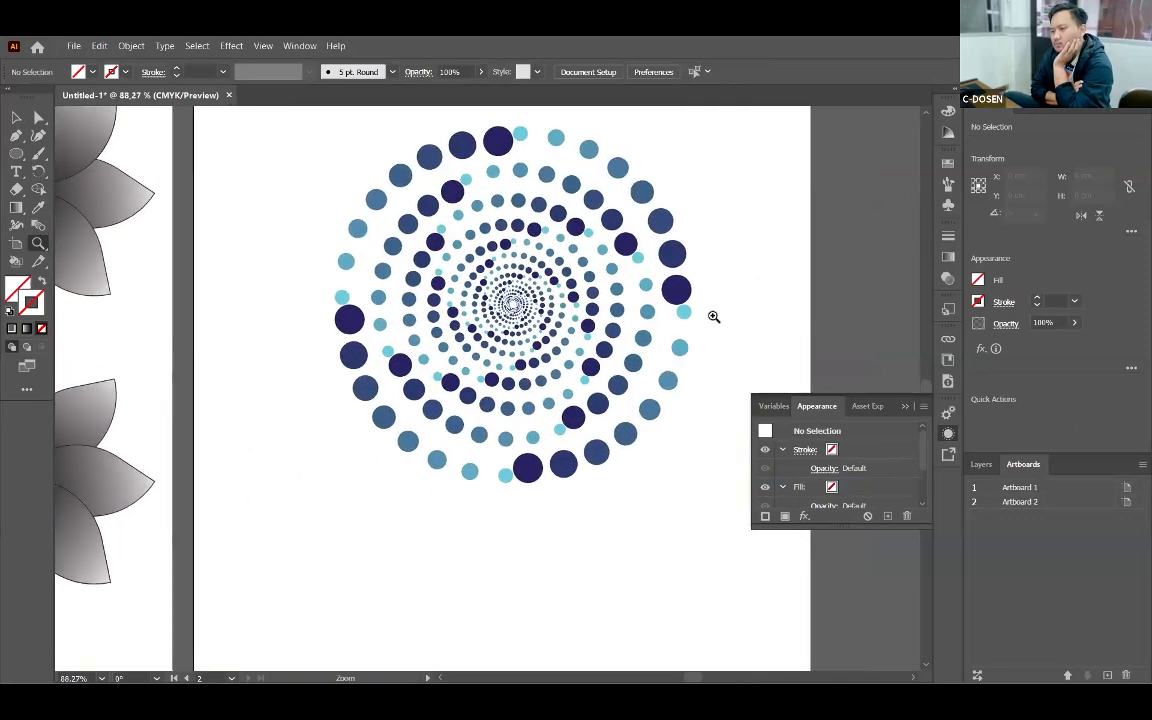
drag(534, 366, 594, 311)
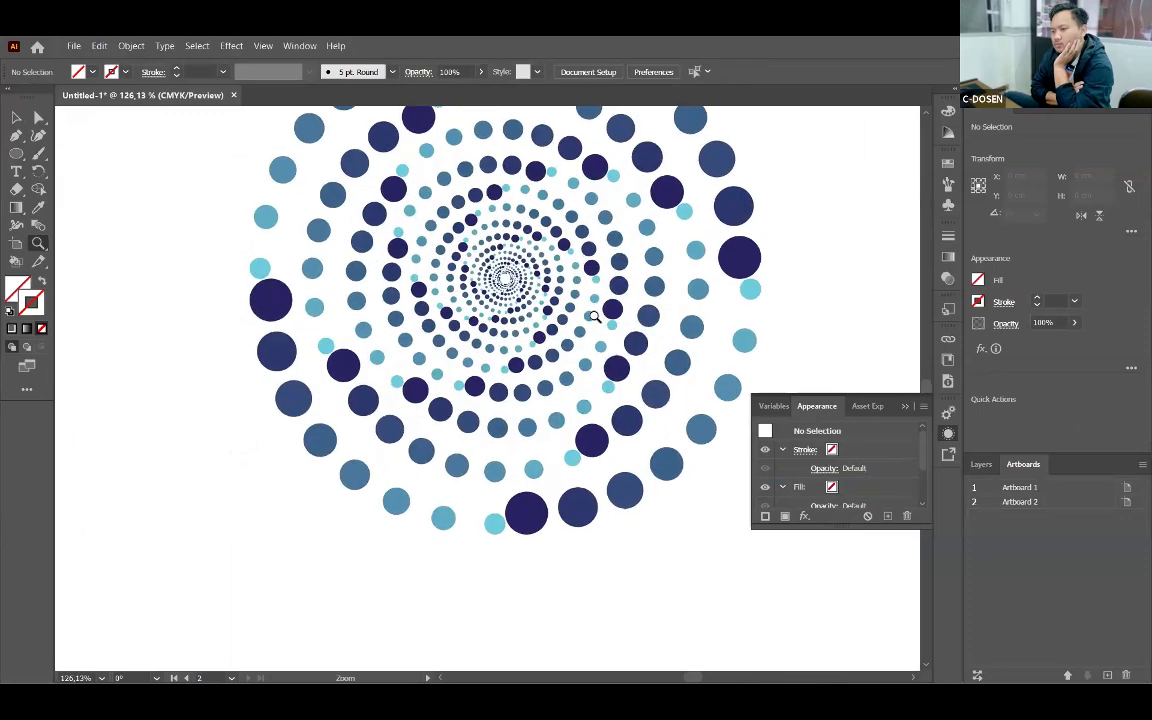
scroll(577, 345, up, 3)
scroll(577, 345, down, 2)
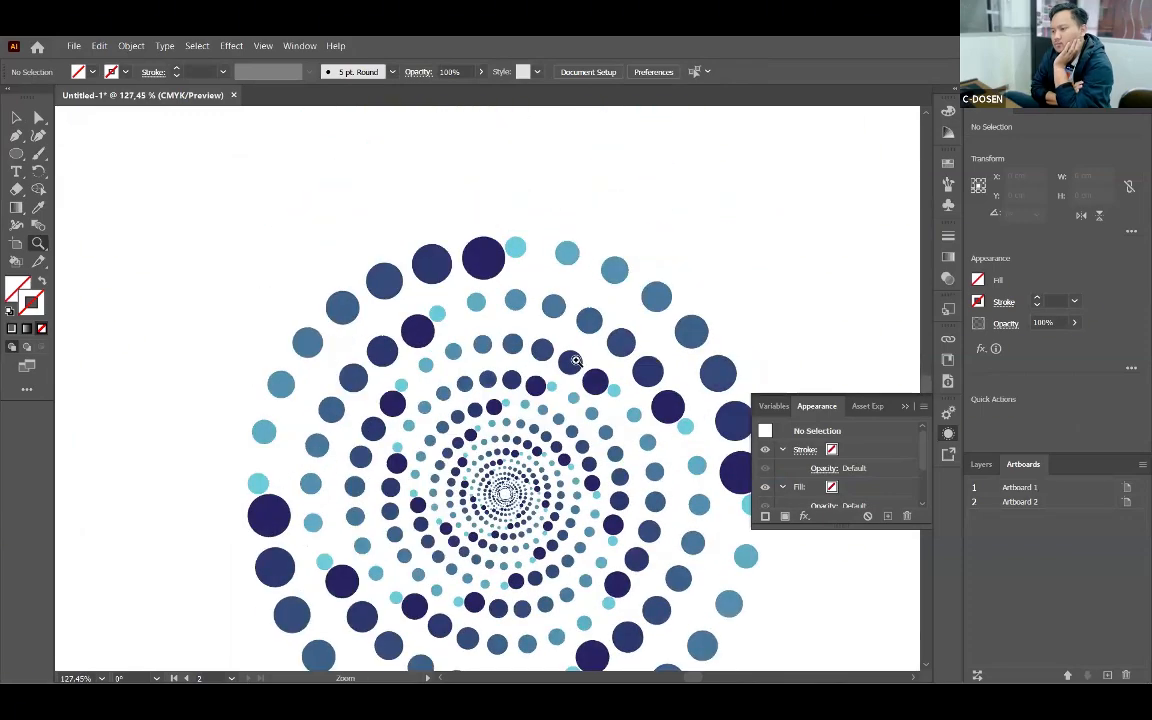
drag(642, 353, 655, 346)
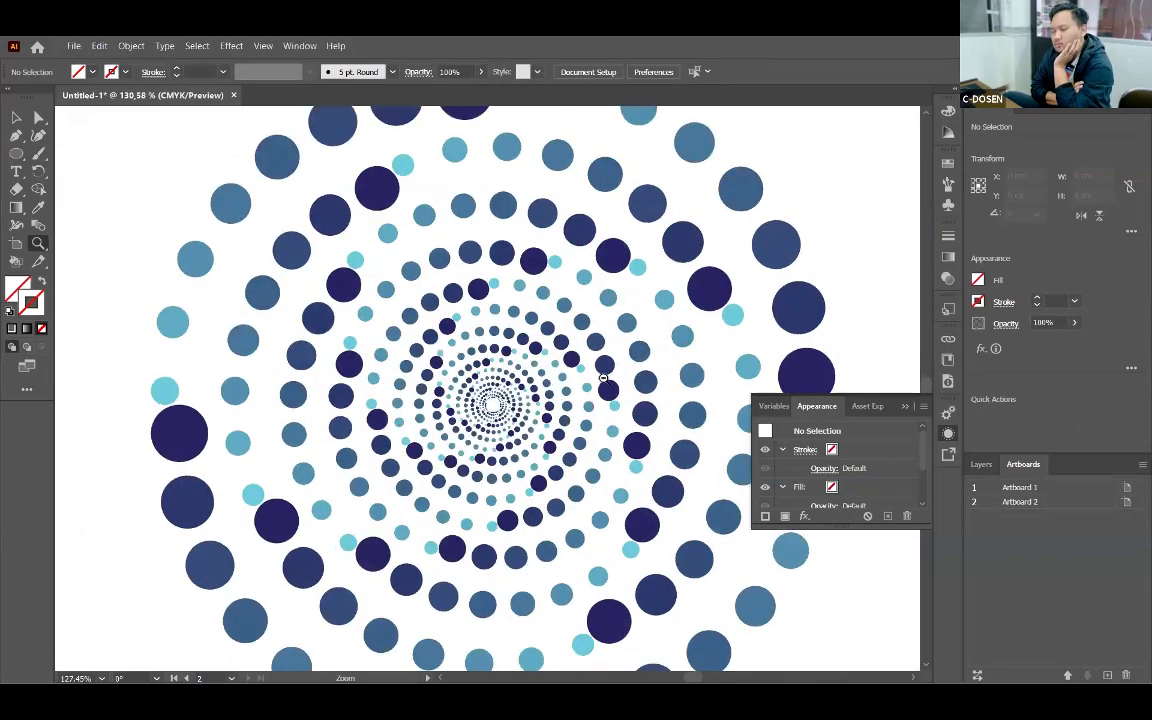
drag(603, 378, 884, 334)
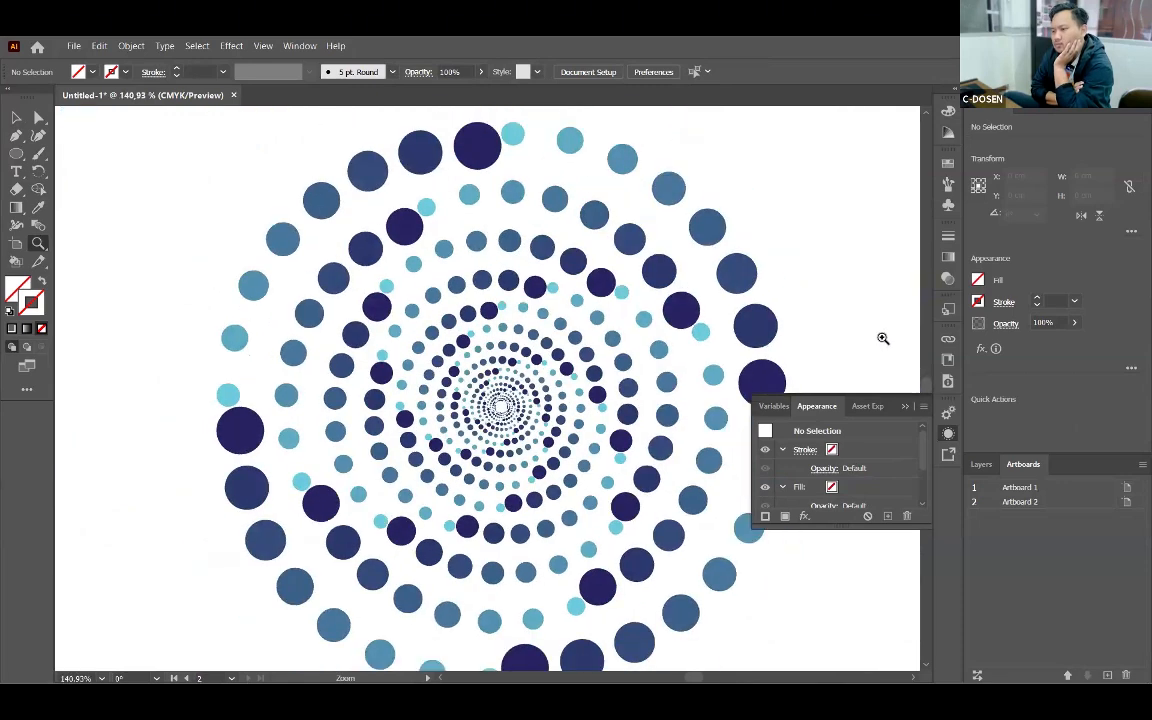
Review the scale, angle and copies settings of the dot pattern's second Transform effect and close them.
scroll(820, 478, down, 2)
click(818, 482)
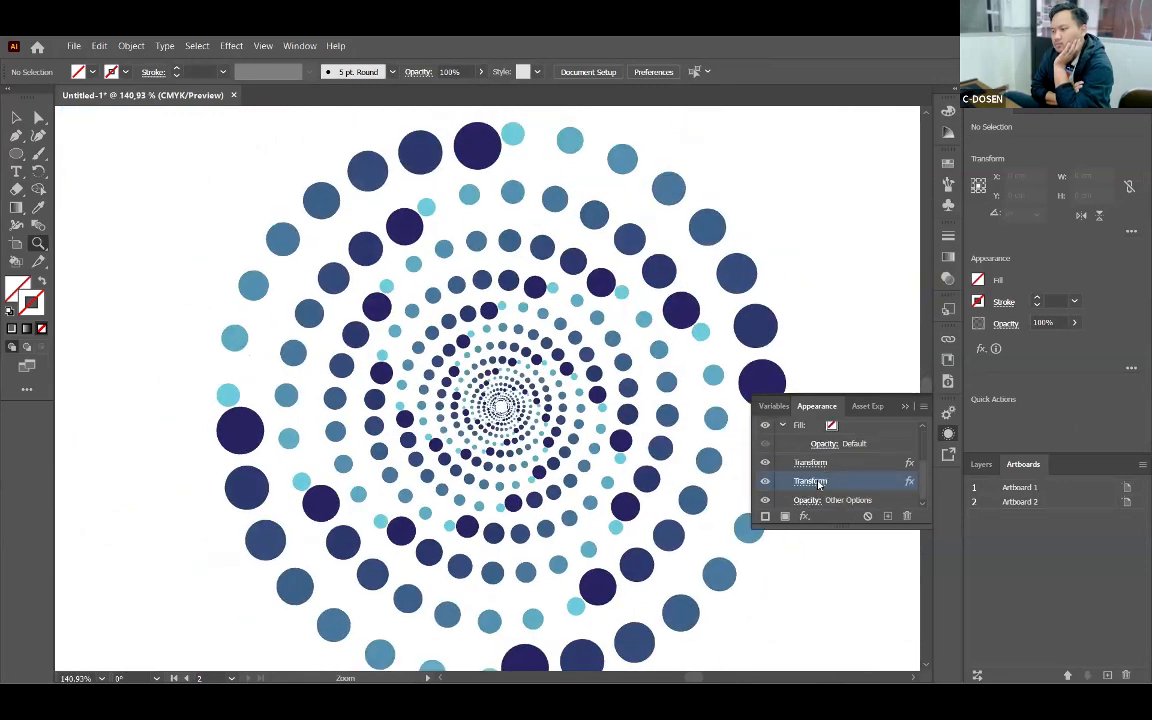
click(818, 482)
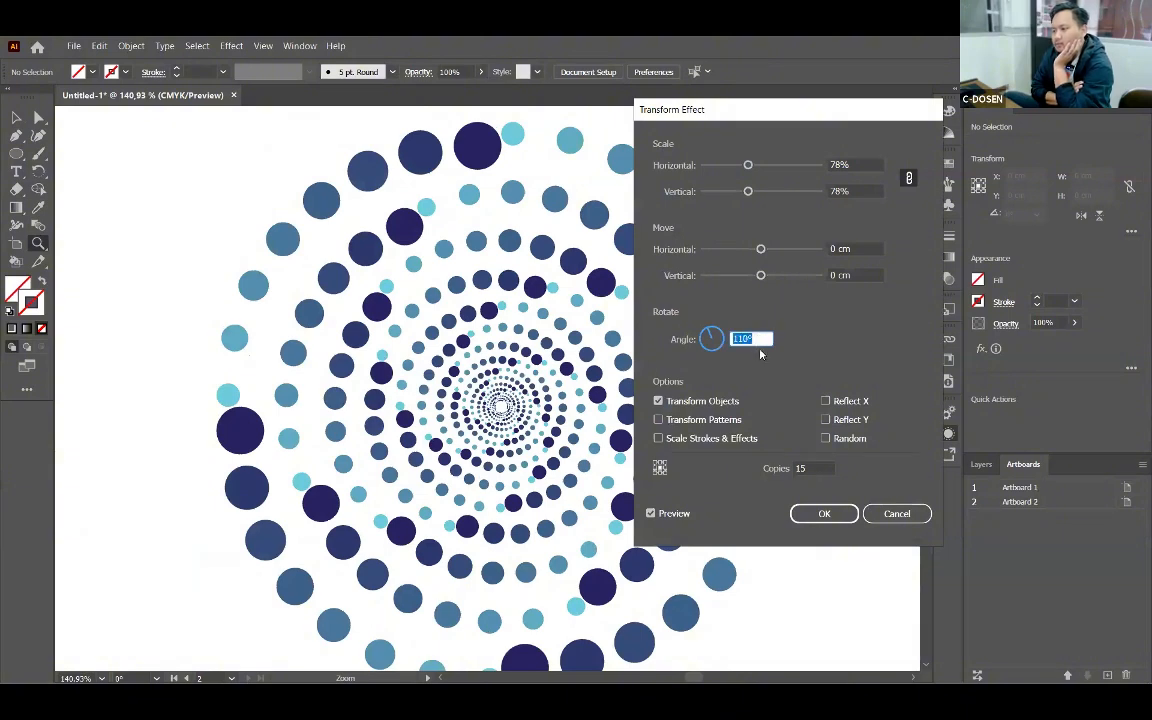
click(837, 511)
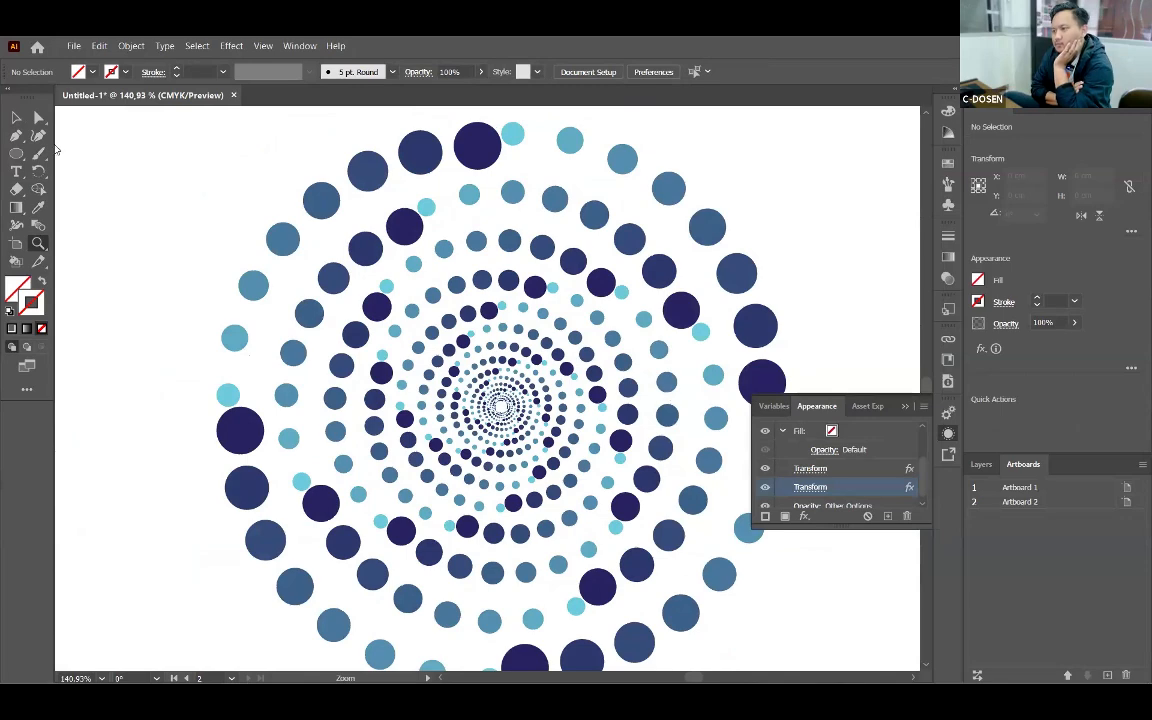
key(v)
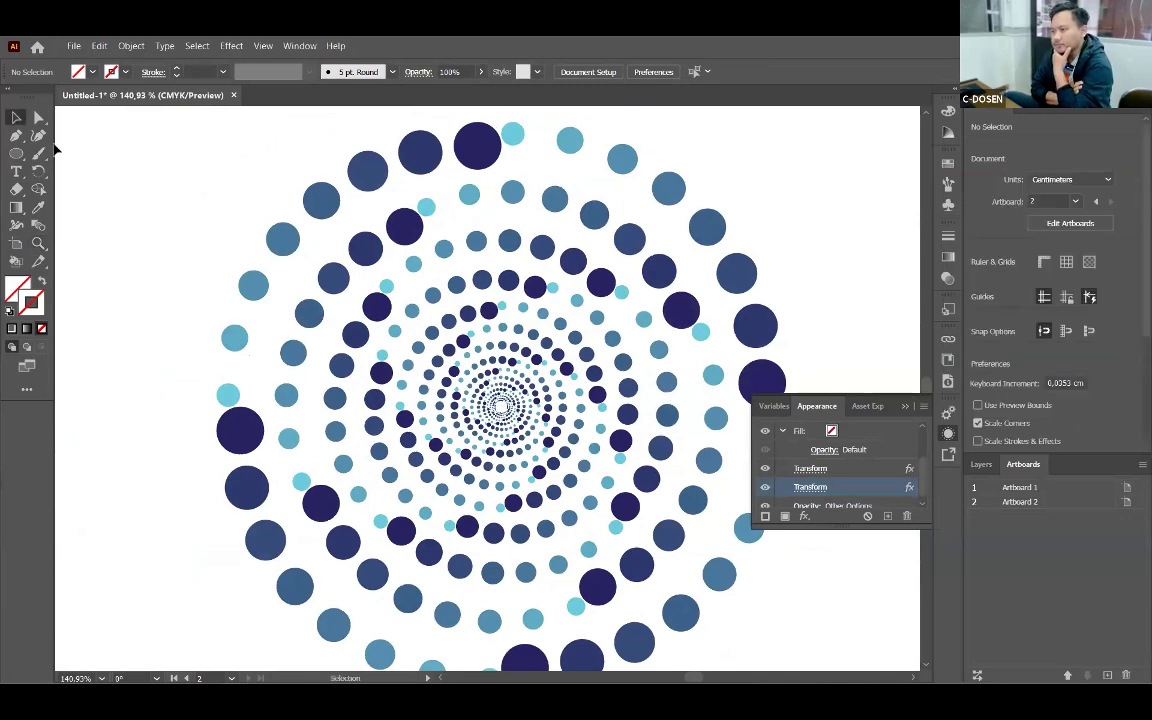
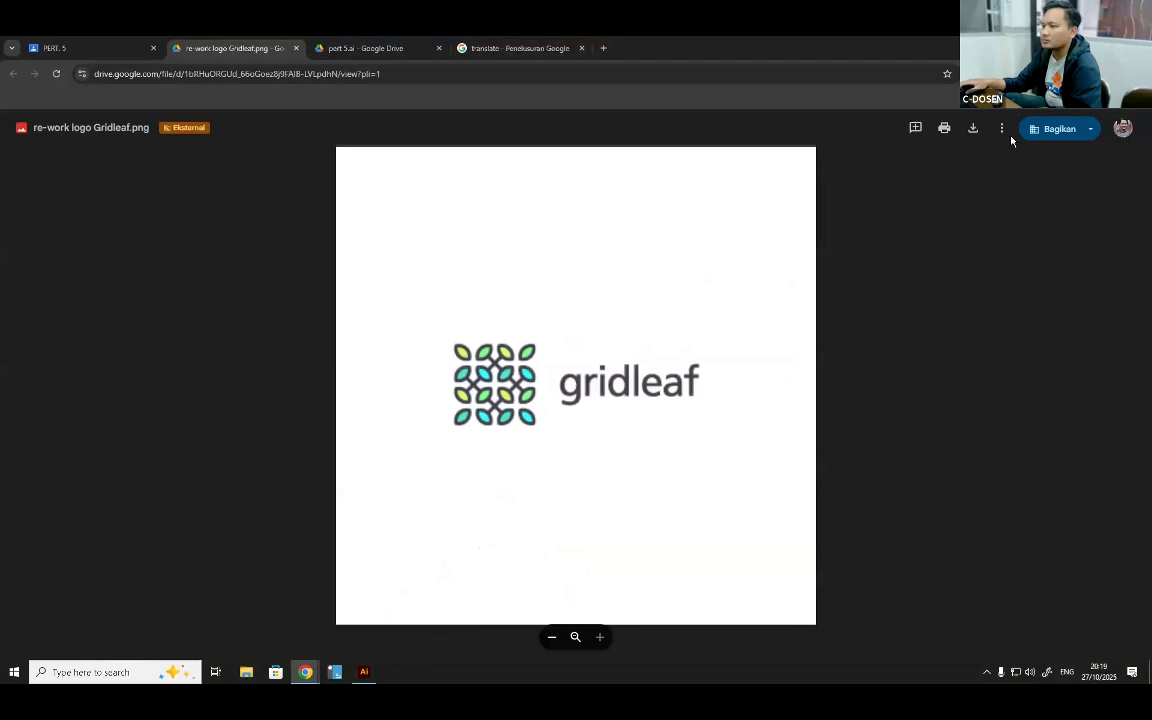
Download the re-work logo Gridleaf image from Google Drive as a PNG into the Downloads folder.
click(972, 128)
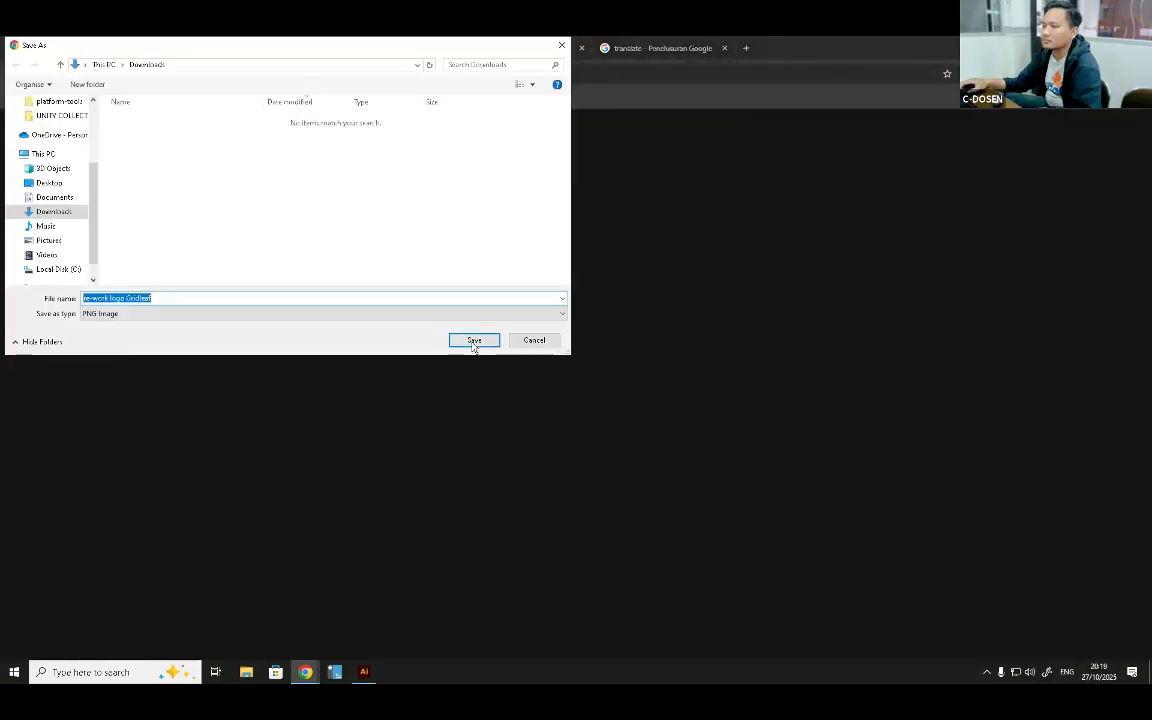
click(471, 344)
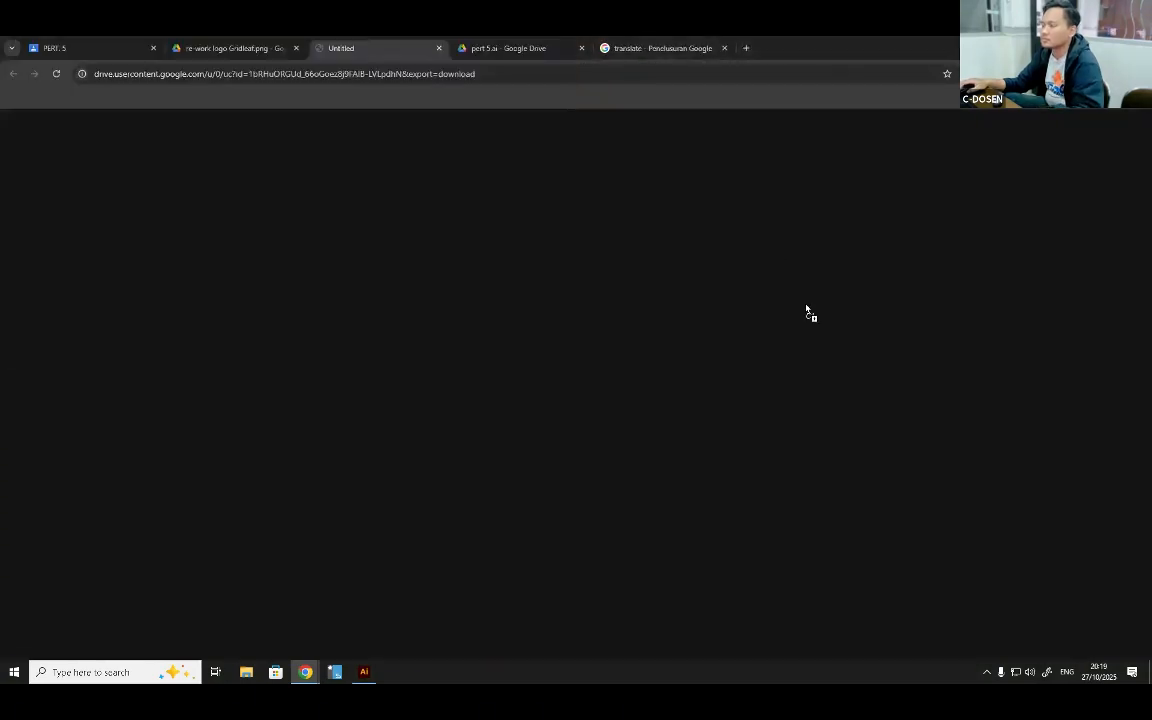
Switch to Illustrator, place the Gridleaf logo image near Artboard 3 and enlarge it proportionally to about twice its size.
key(alt+Tab)
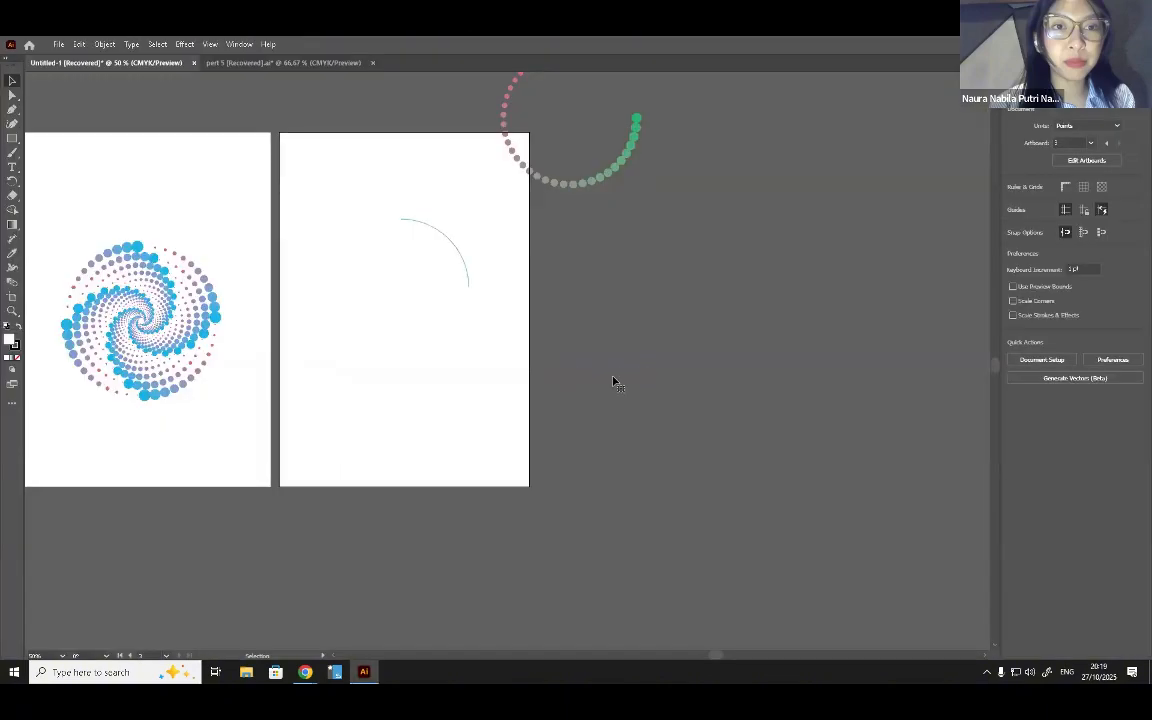
click(614, 383)
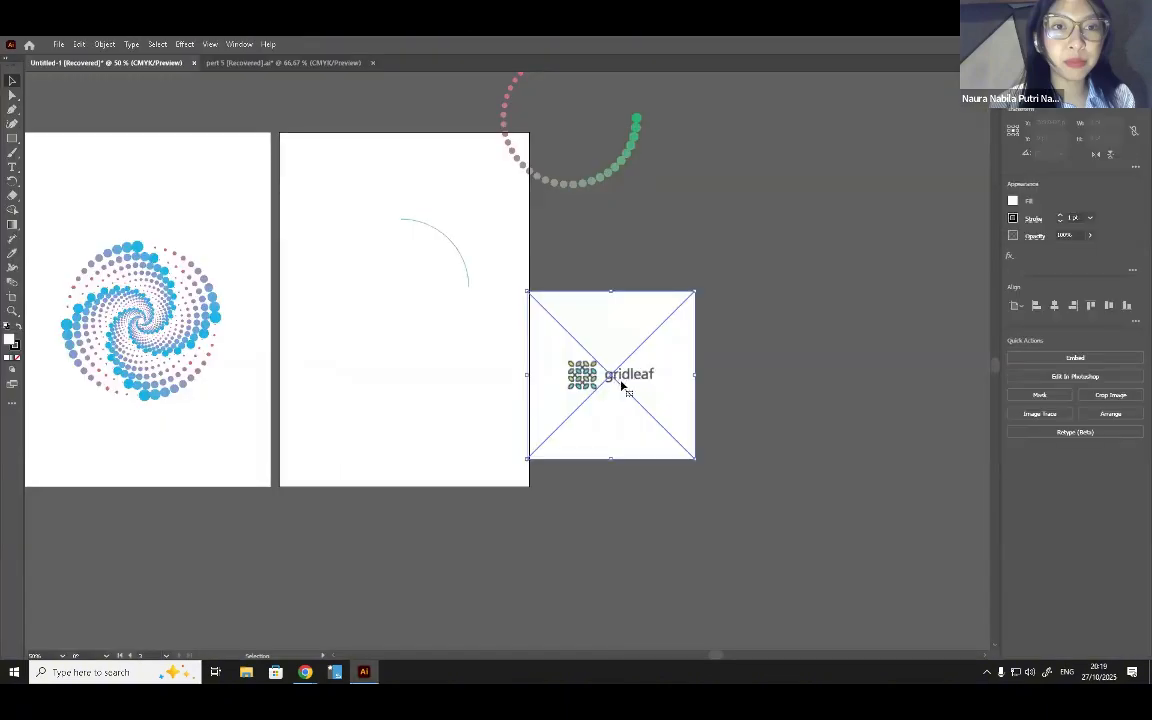
drag(528, 460, 363, 621)
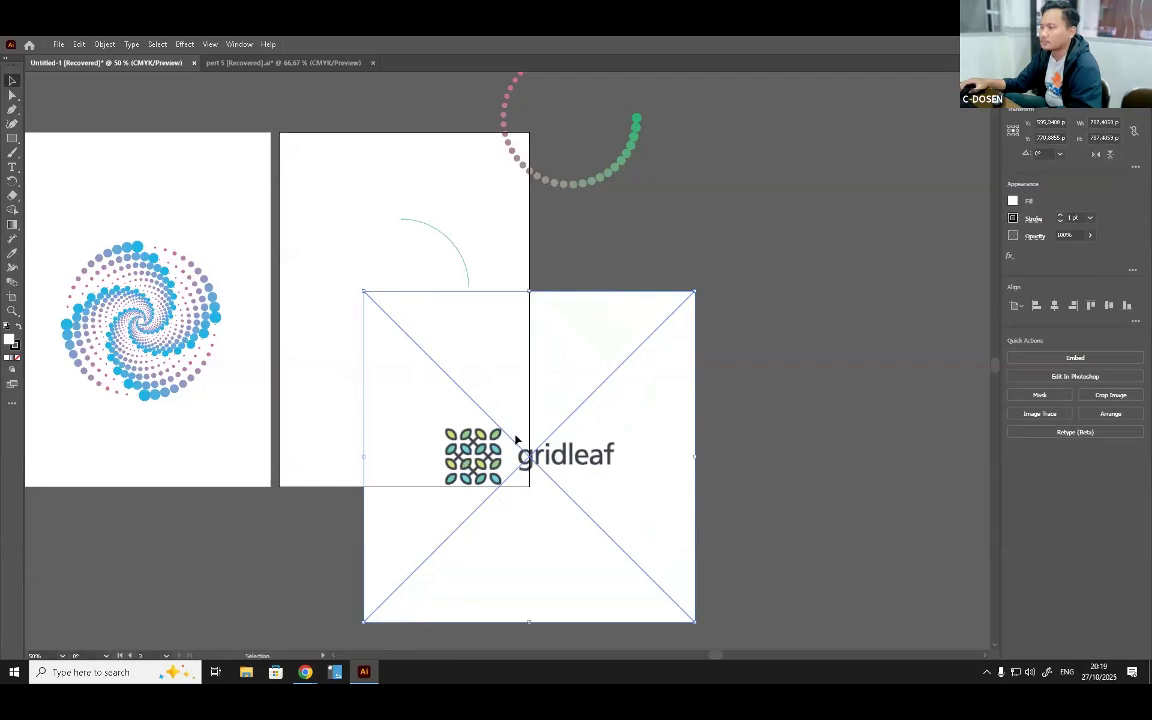
Move the Gridleaf logo image beside the third artboard, clear of the page, and deselect it.
drag(472, 475, 630, 351)
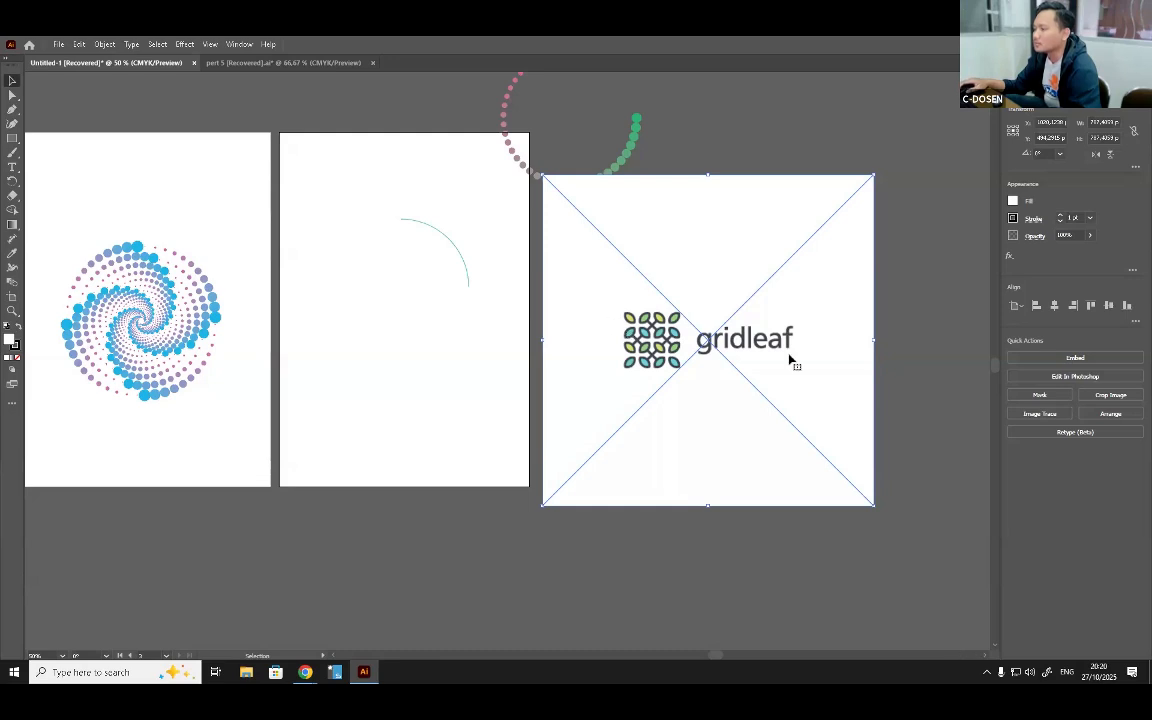
drag(642, 319, 622, 265)
scroll(445, 226, up, 1)
scroll(548, 339, up, 2)
scroll(548, 339, left, 2)
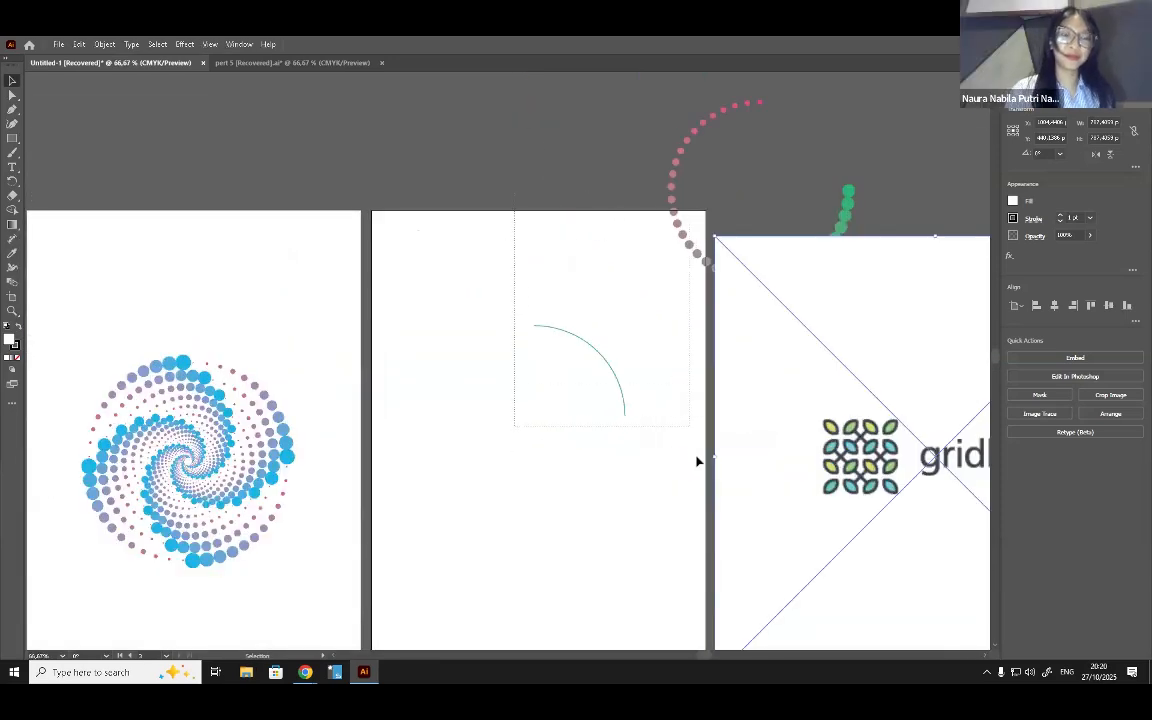
drag(604, 365, 549, 196)
drag(541, 453, 417, 295)
click(417, 294)
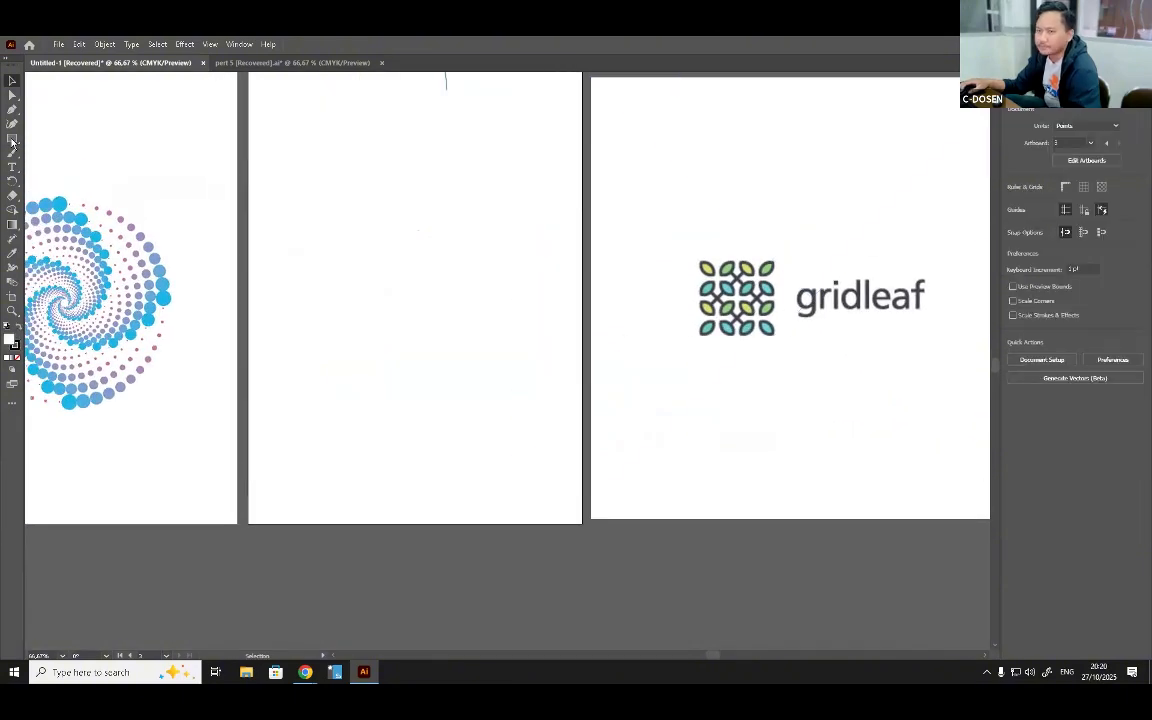
Draw a square about 110 pt wide on the third artboard and shrink it proportionally to about 70 pt.
key(m)
drag(319, 200, 380, 260)
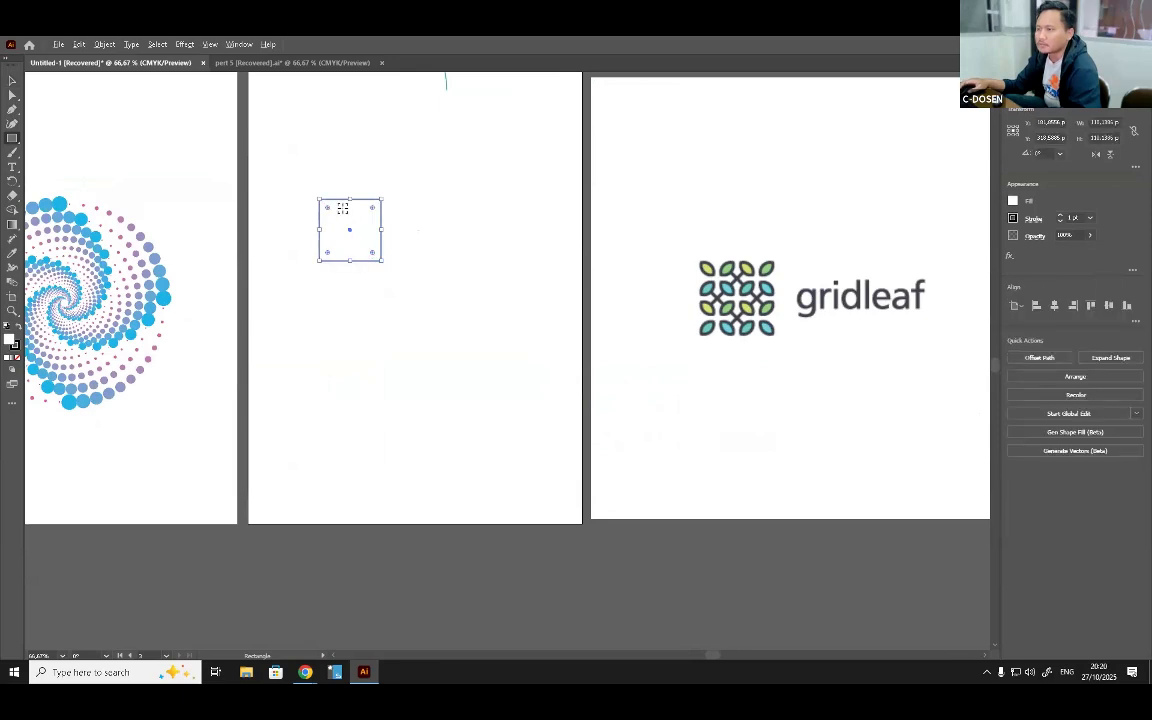
key(ctrl+=)
key(ctrl+=)
key(v)
key(v)
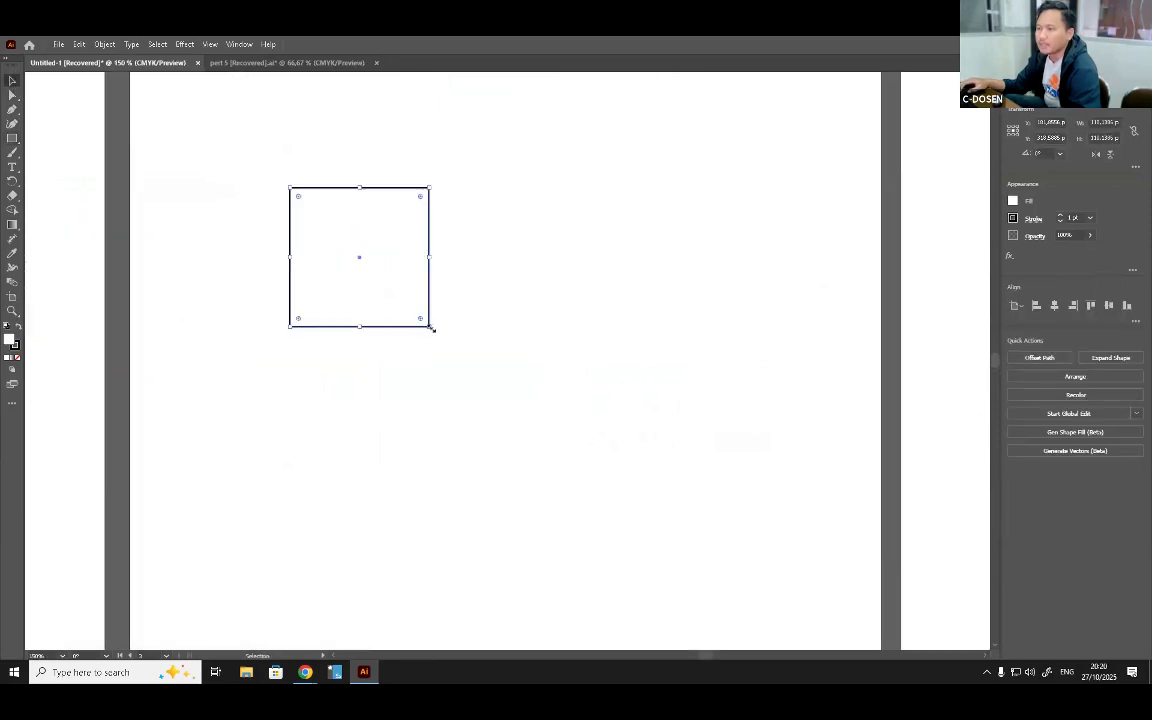
drag(430, 326, 378, 276)
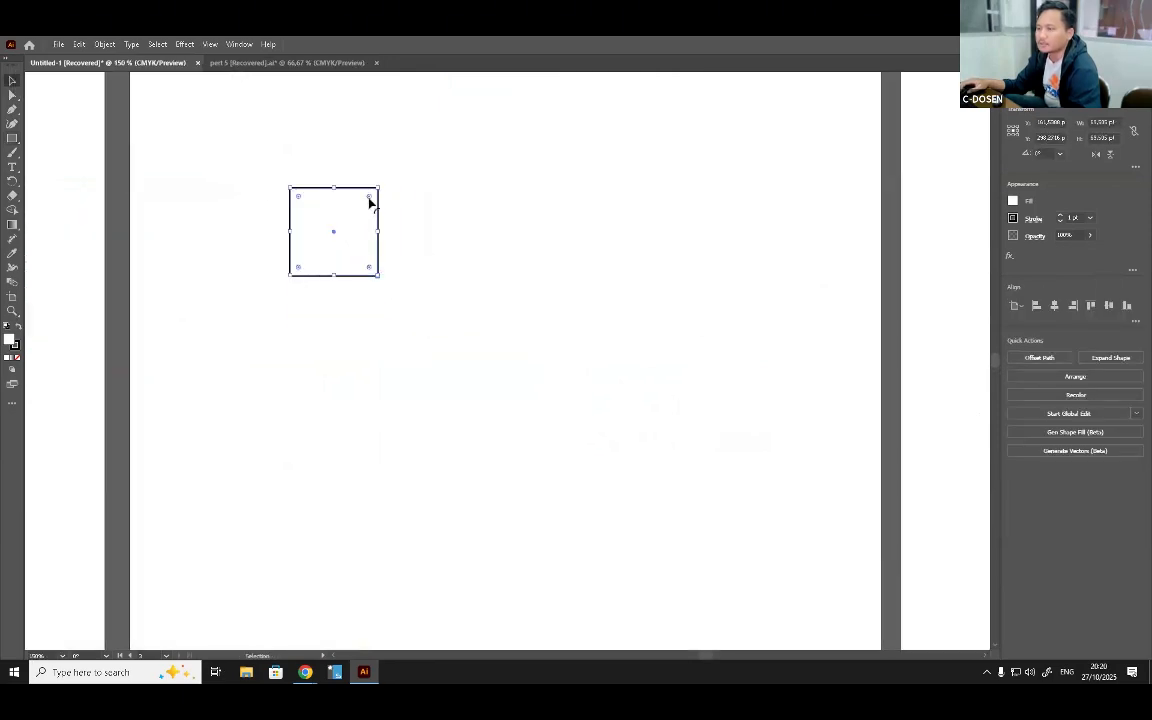
Round the square's upper-right and lower-left corners to form a leaf with two pointed ends.
drag(299, 270, 356, 212)
click(12, 81)
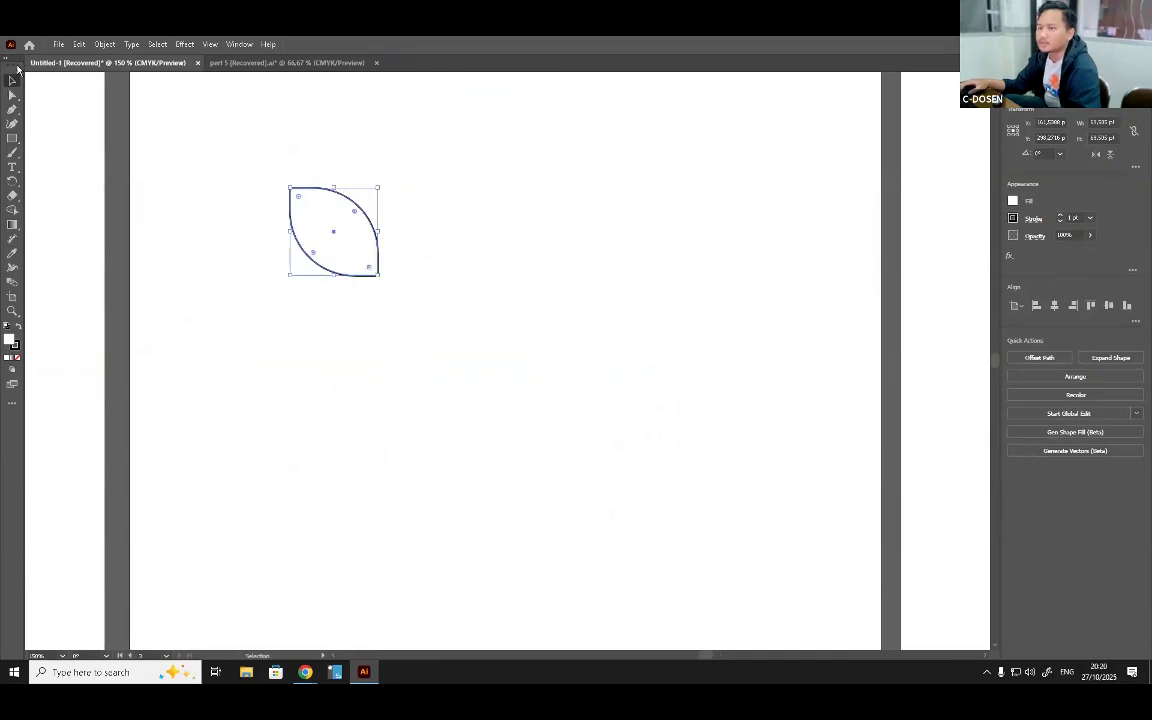
click(416, 266)
scroll(370, 286, down, 1)
scroll(370, 286, down, 2)
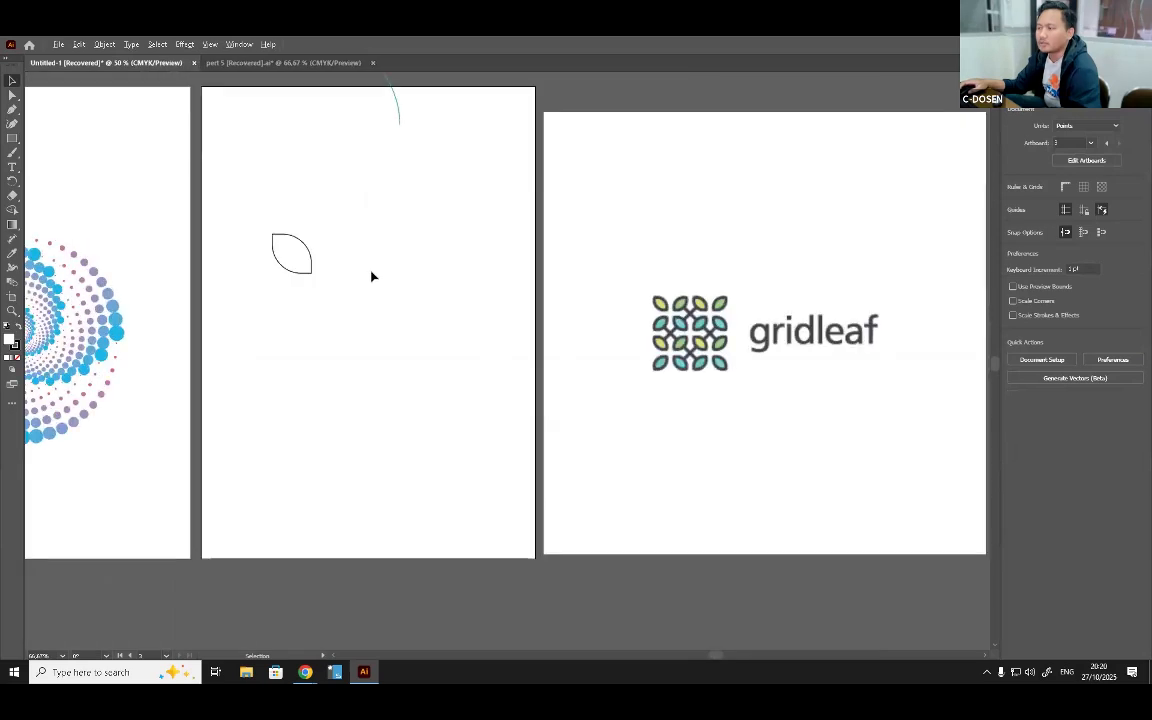
Apply a Transform effect to the leaf with 3 copies rotated 90° about its bottom-right reference point.
drag(358, 230, 240, 318)
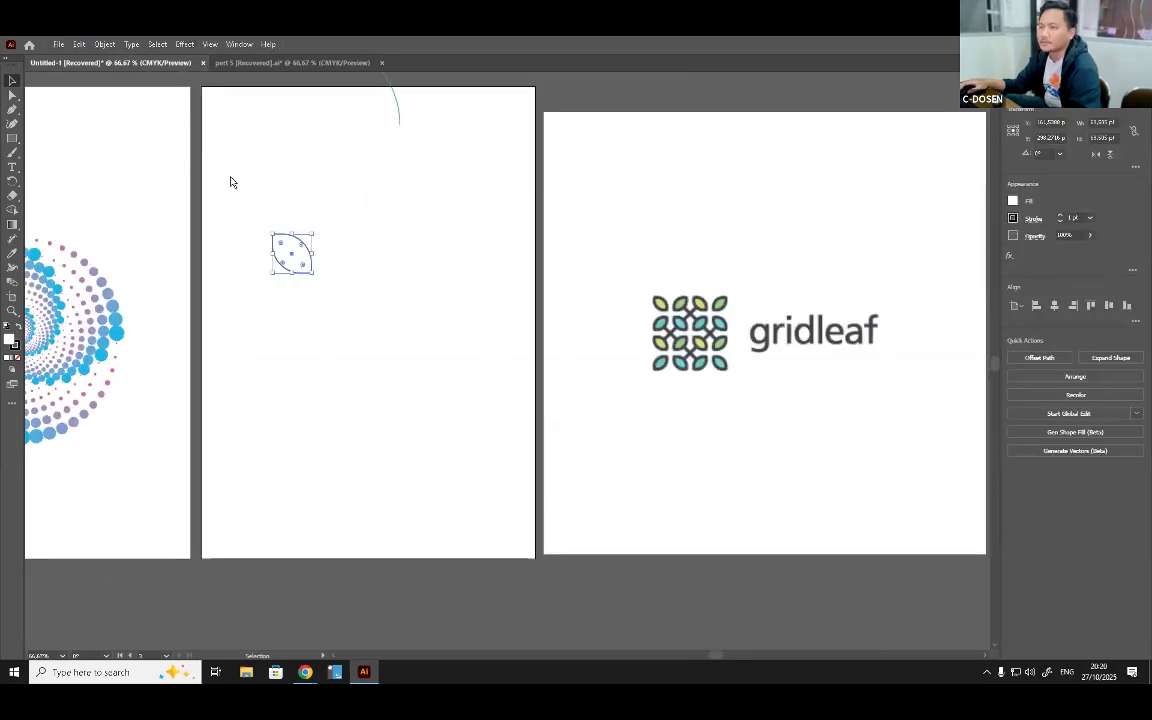
click(184, 44)
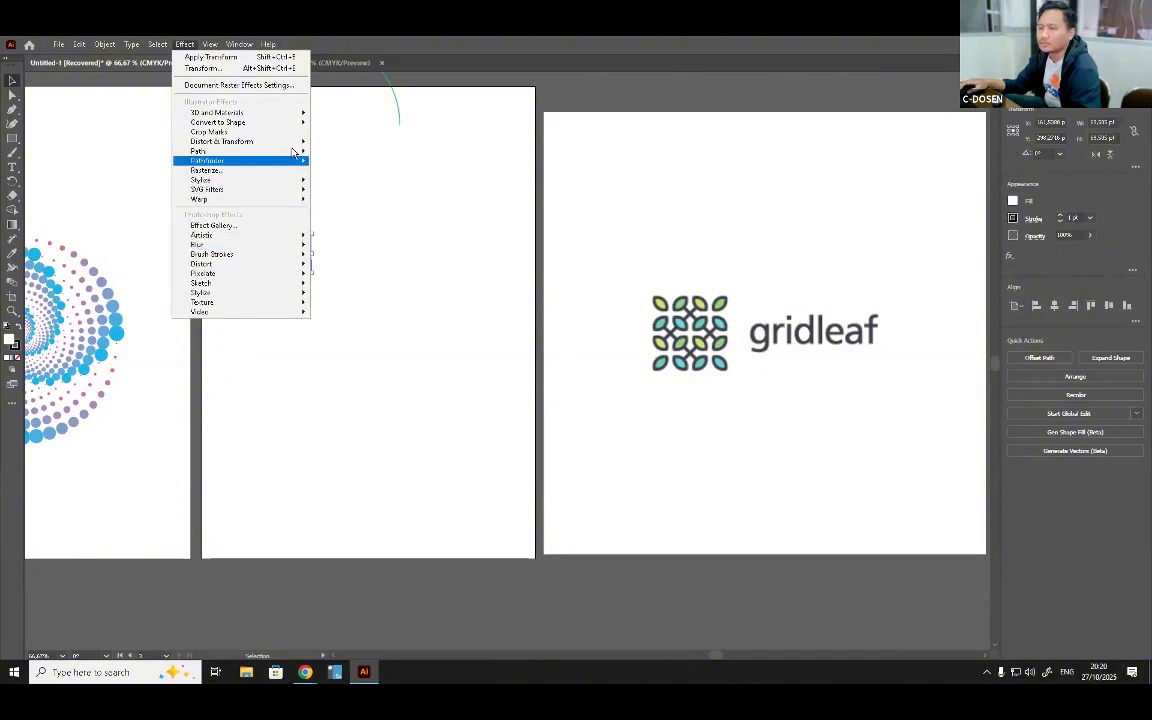
mouse_move(285, 141)
click(345, 183)
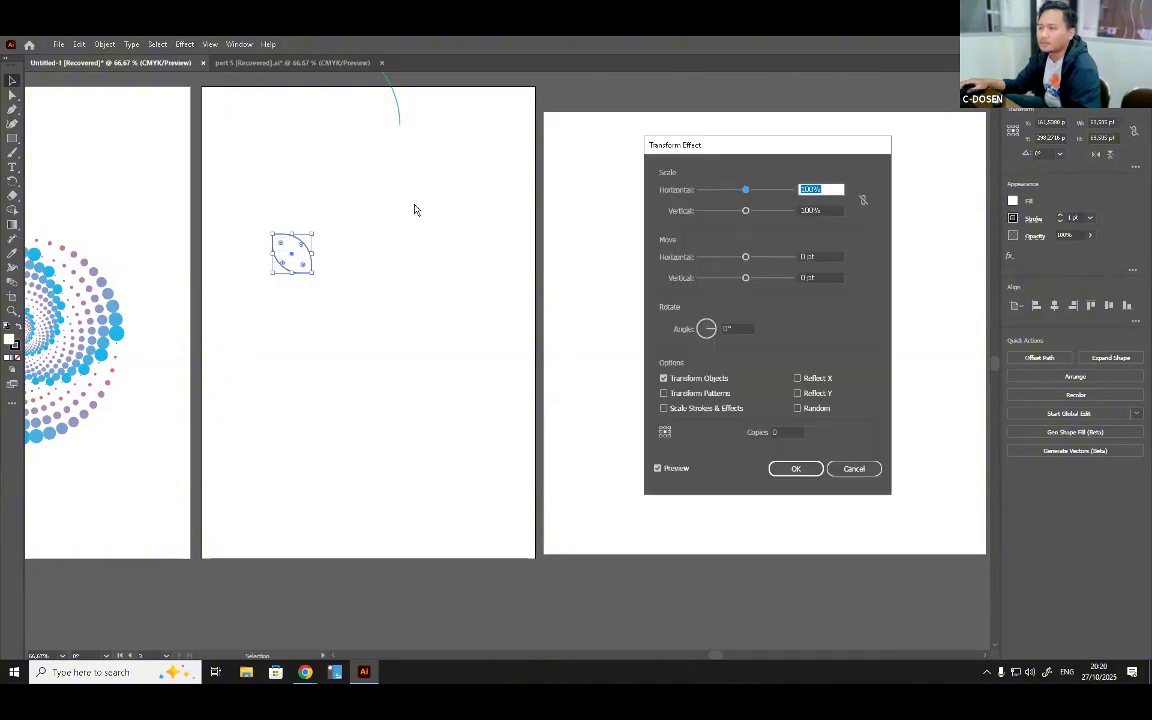
click(790, 432)
text(4)
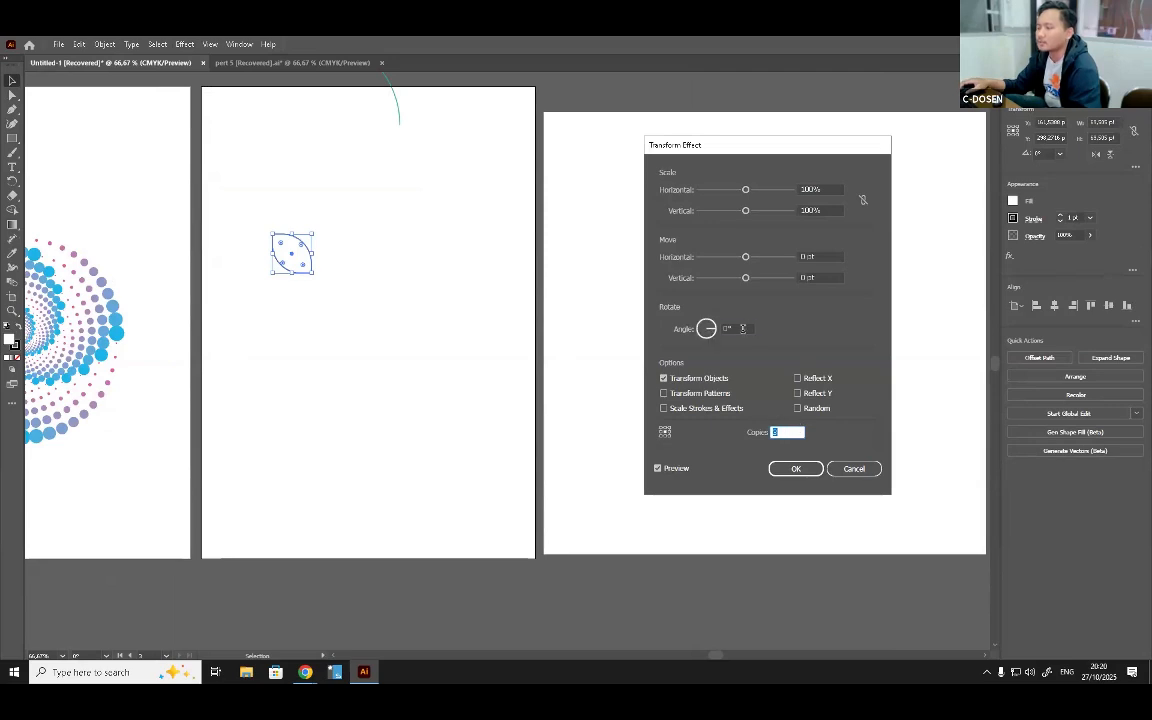
click(742, 328)
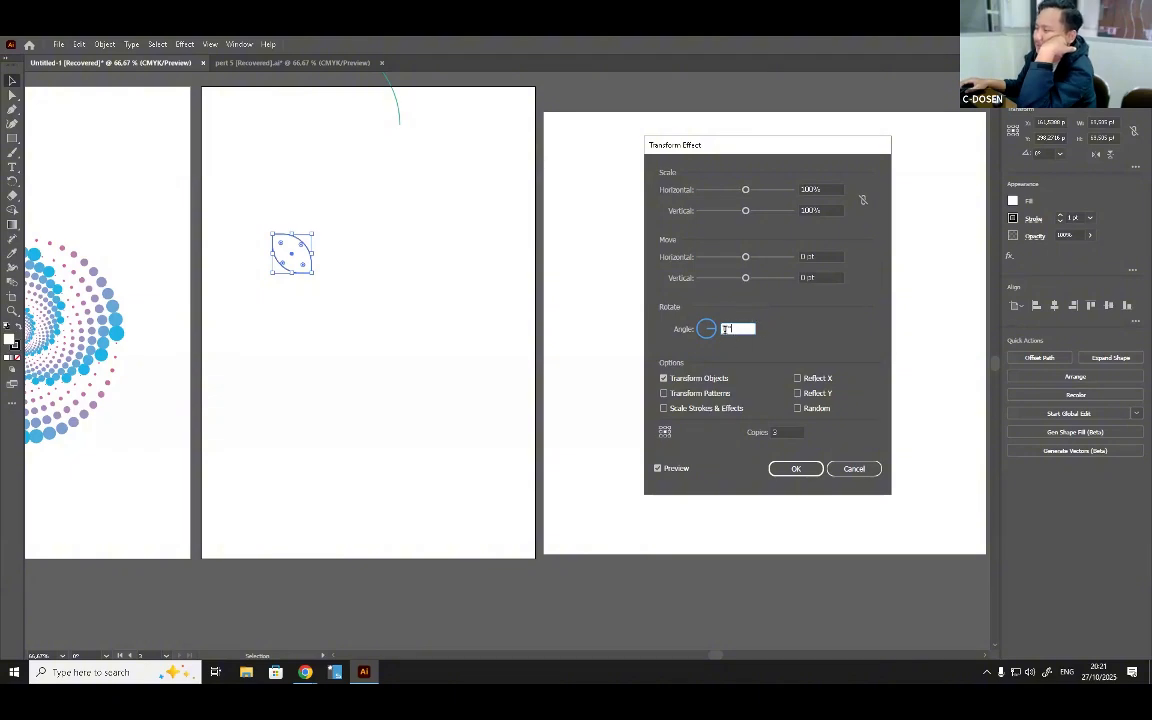
click(724, 329)
text(9)
click(657, 468)
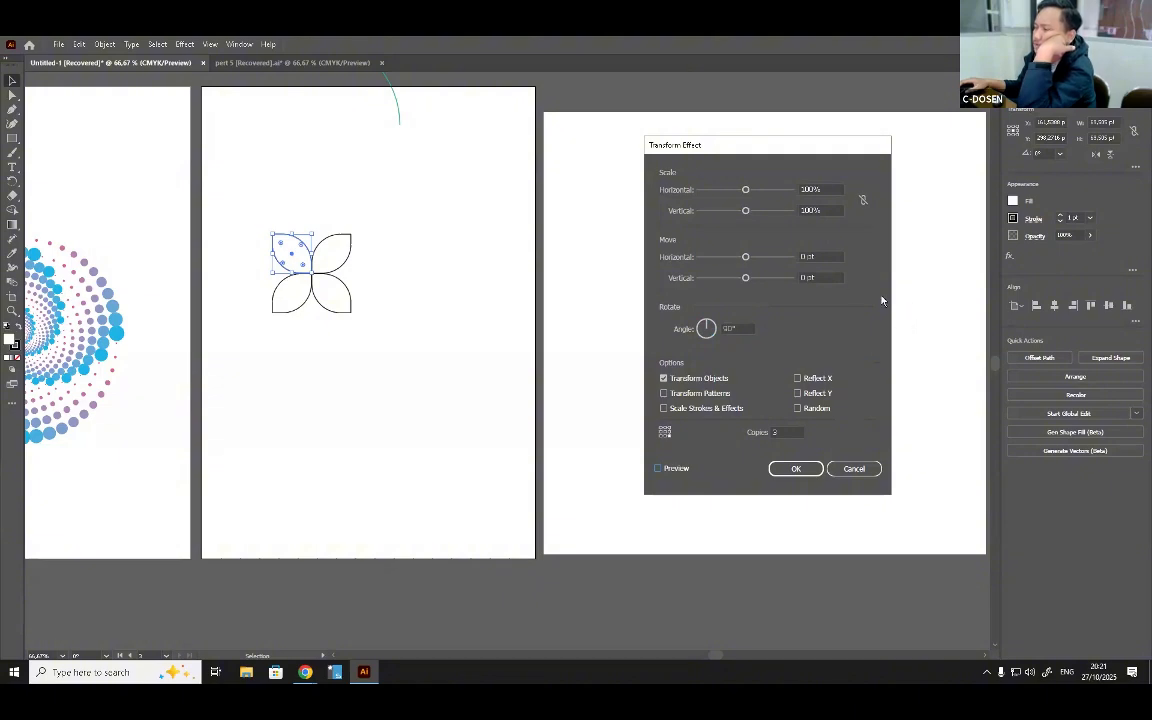
Try horizontal moves of 5 pt and 17 pt for the leaf copies and reset the offset to 0 pt.
click(820, 277)
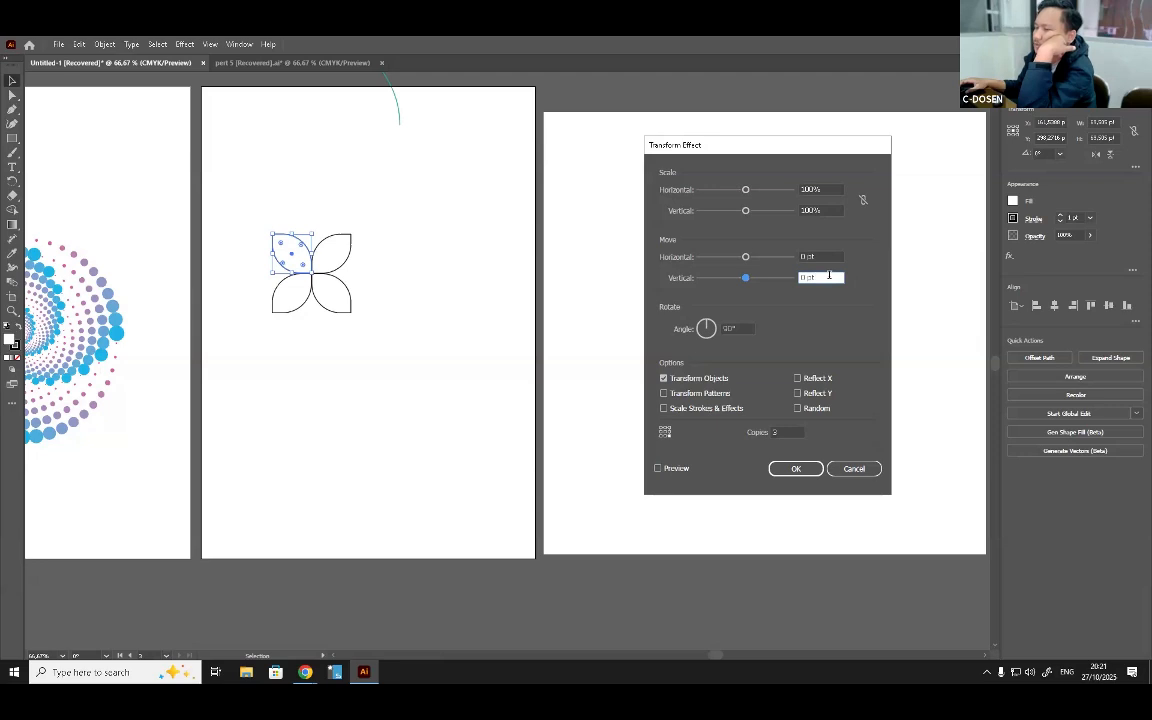
click(830, 255)
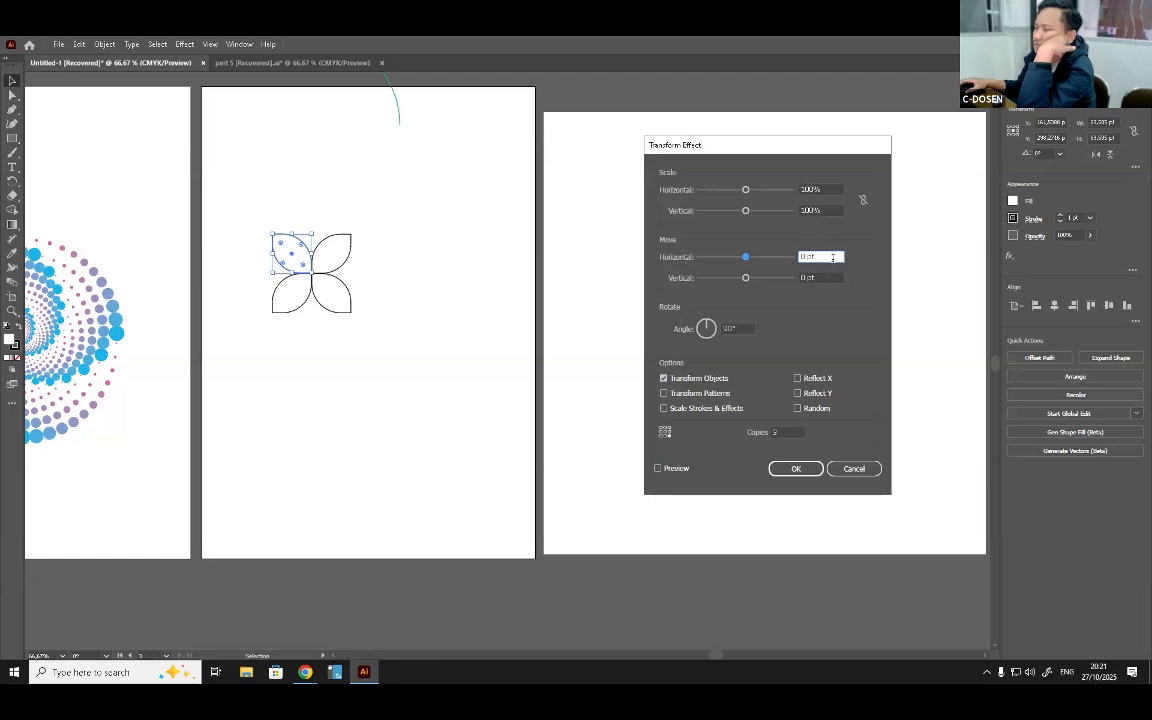
key(Tab)
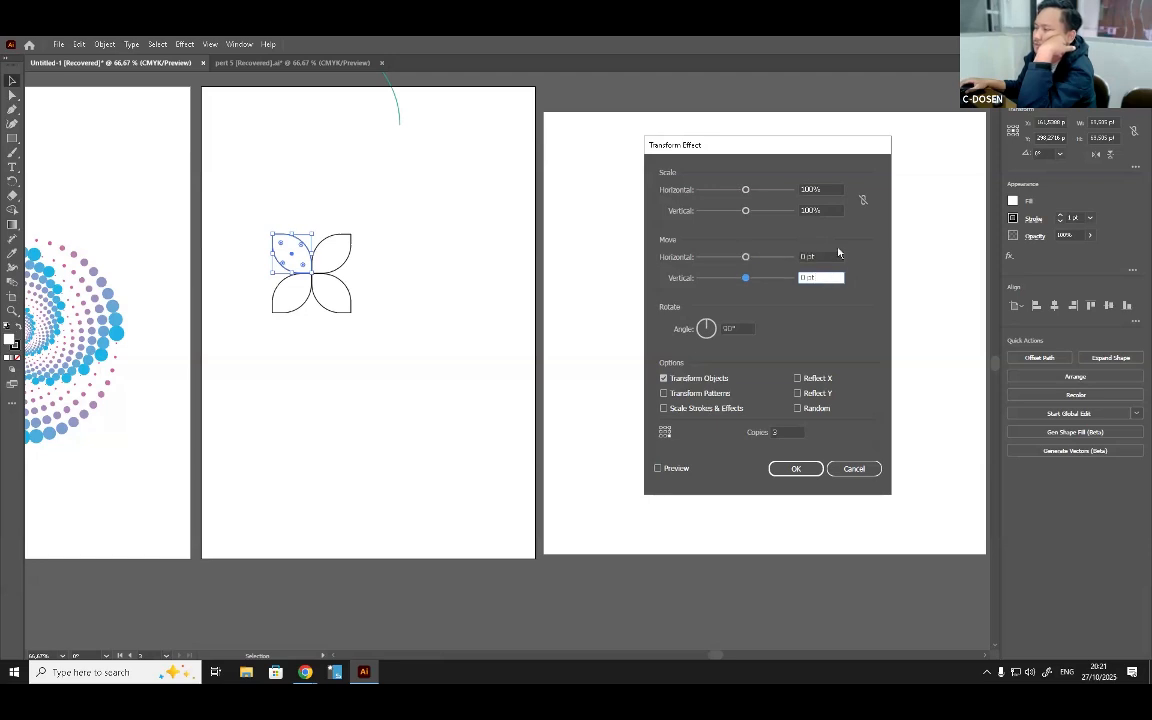
click(831, 257)
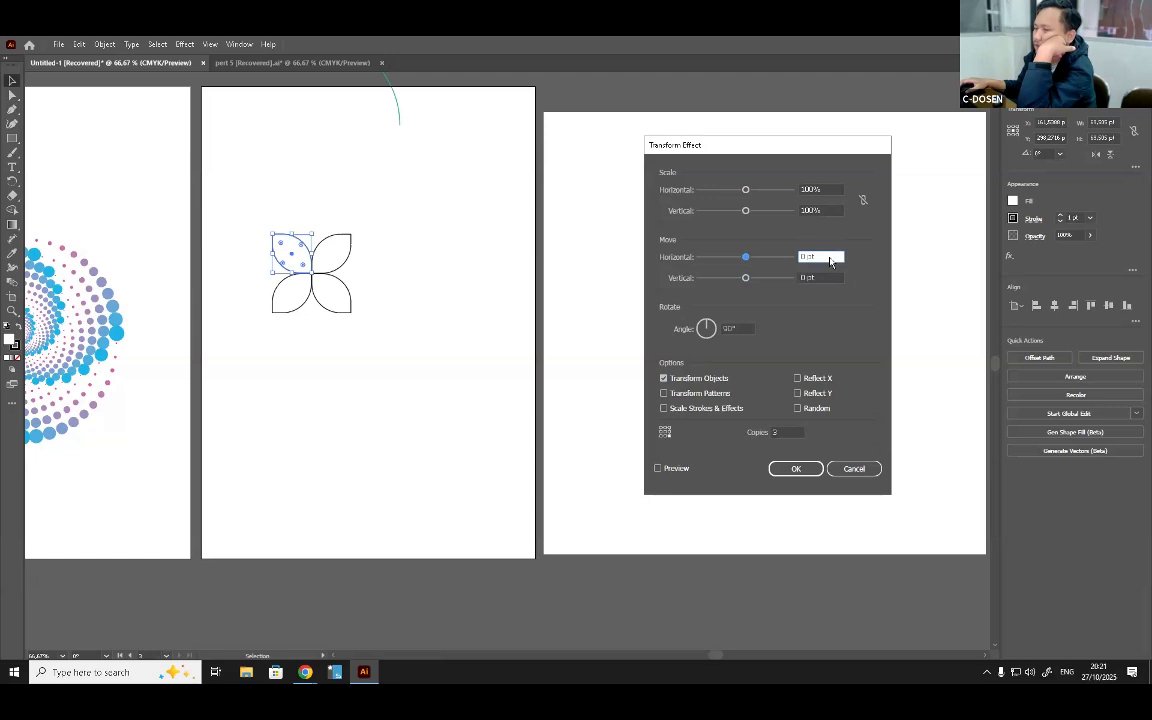
scroll(831, 258, up, 5)
click(668, 472)
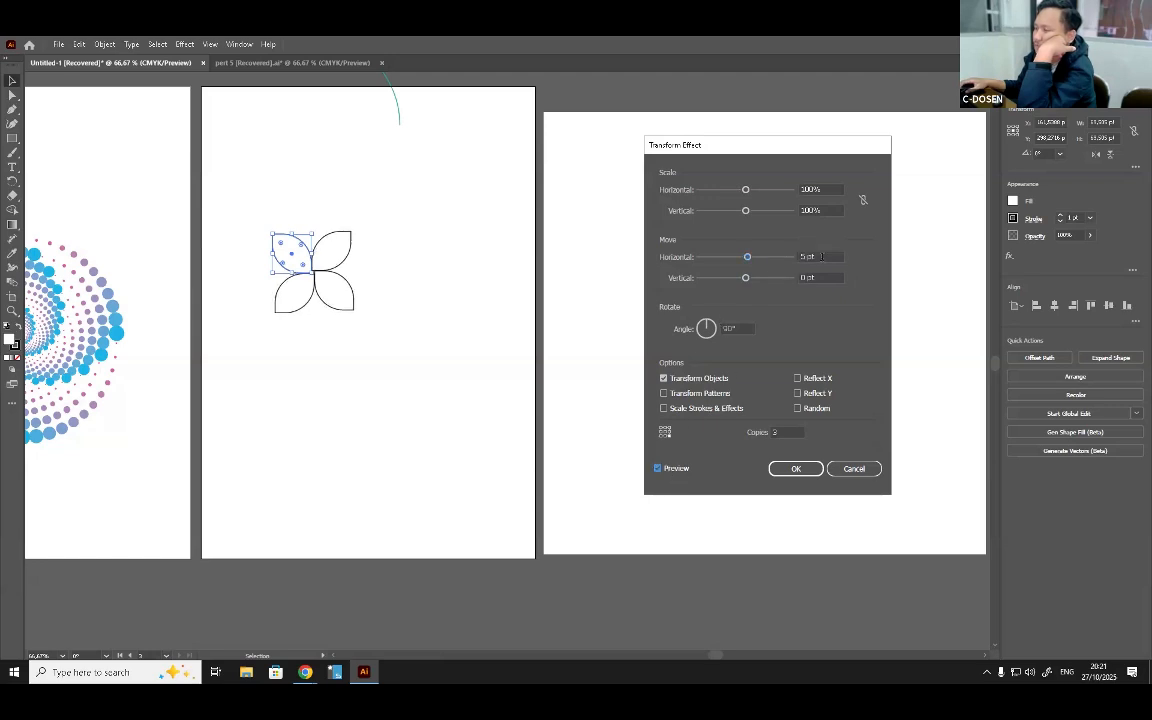
click(821, 257)
scroll(821, 257, up, 10)
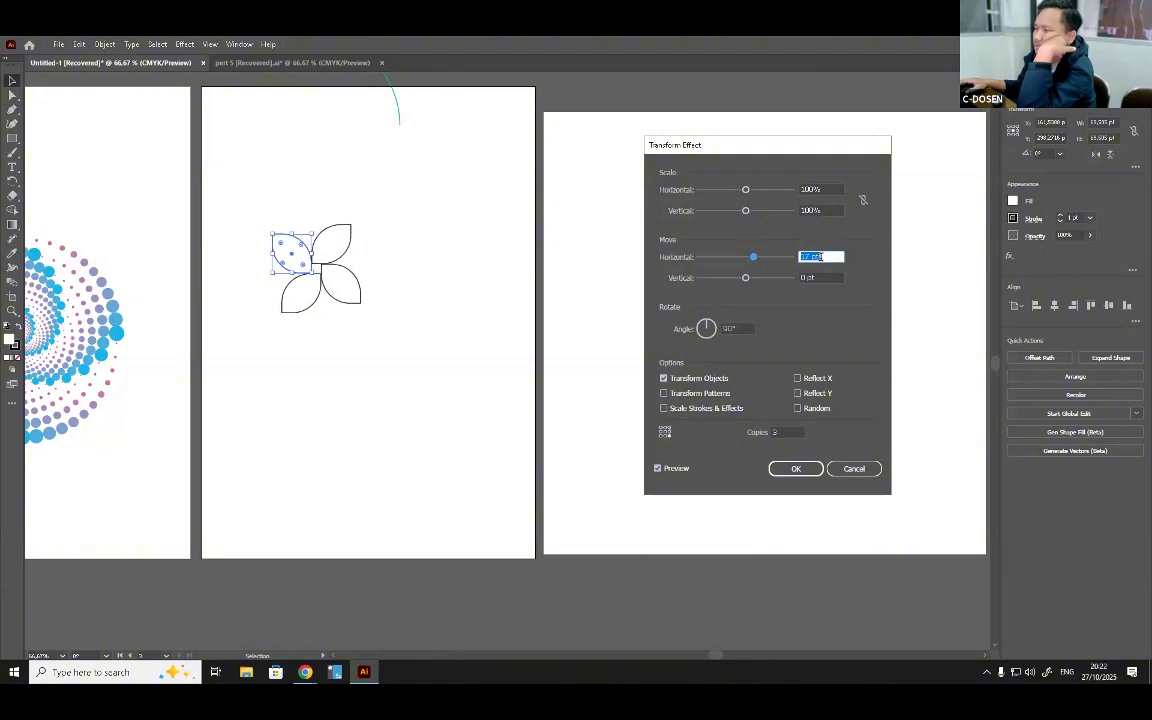
scroll(821, 257, down, 1)
scroll(821, 257, down, 16)
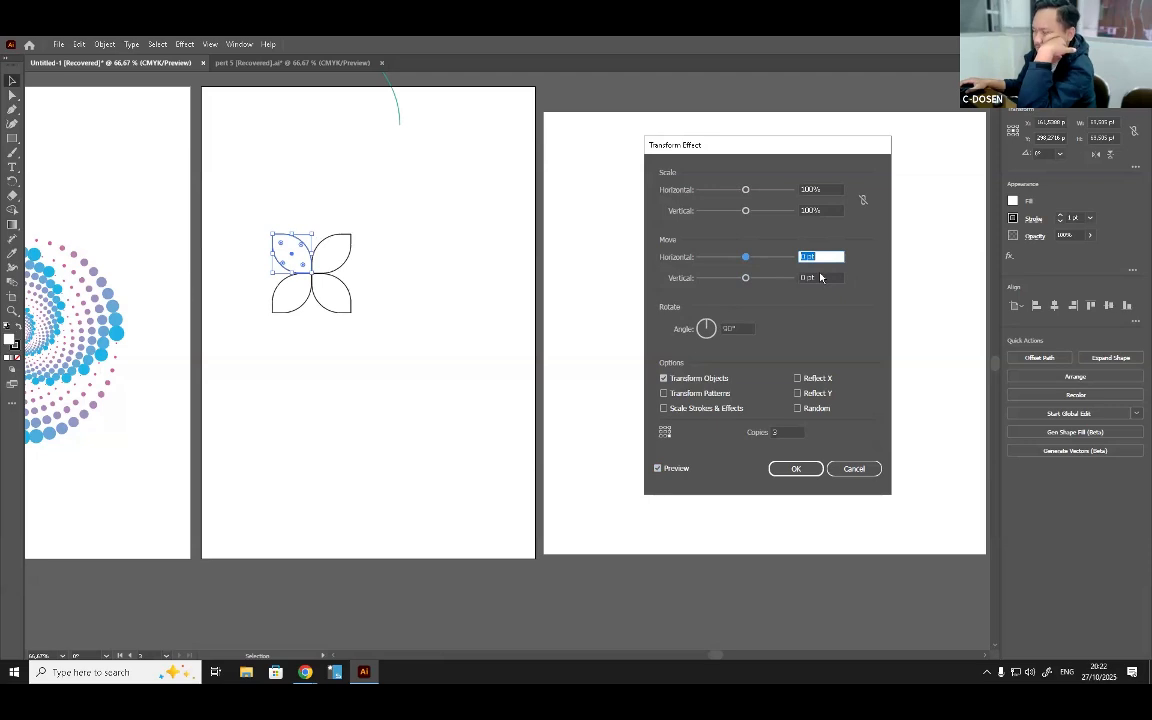
Set the Transform effect's vertical move to 10 pt to space the four leaves apart, and apply it.
click(820, 277)
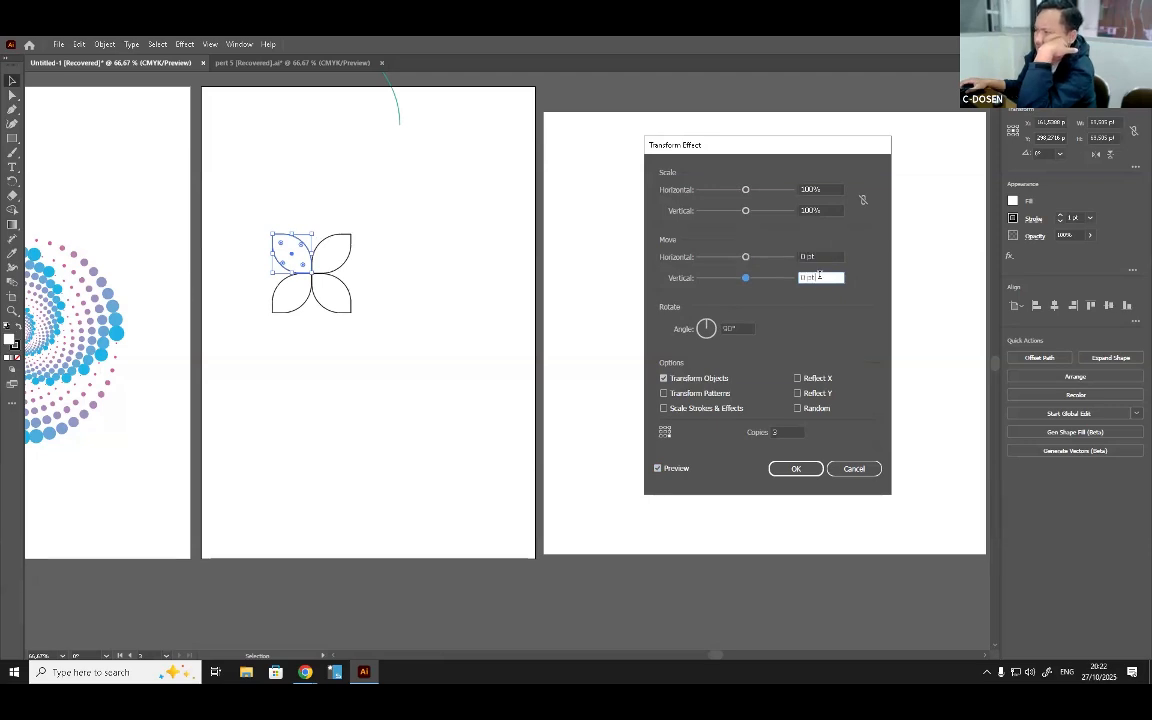
scroll(820, 274, up, 2)
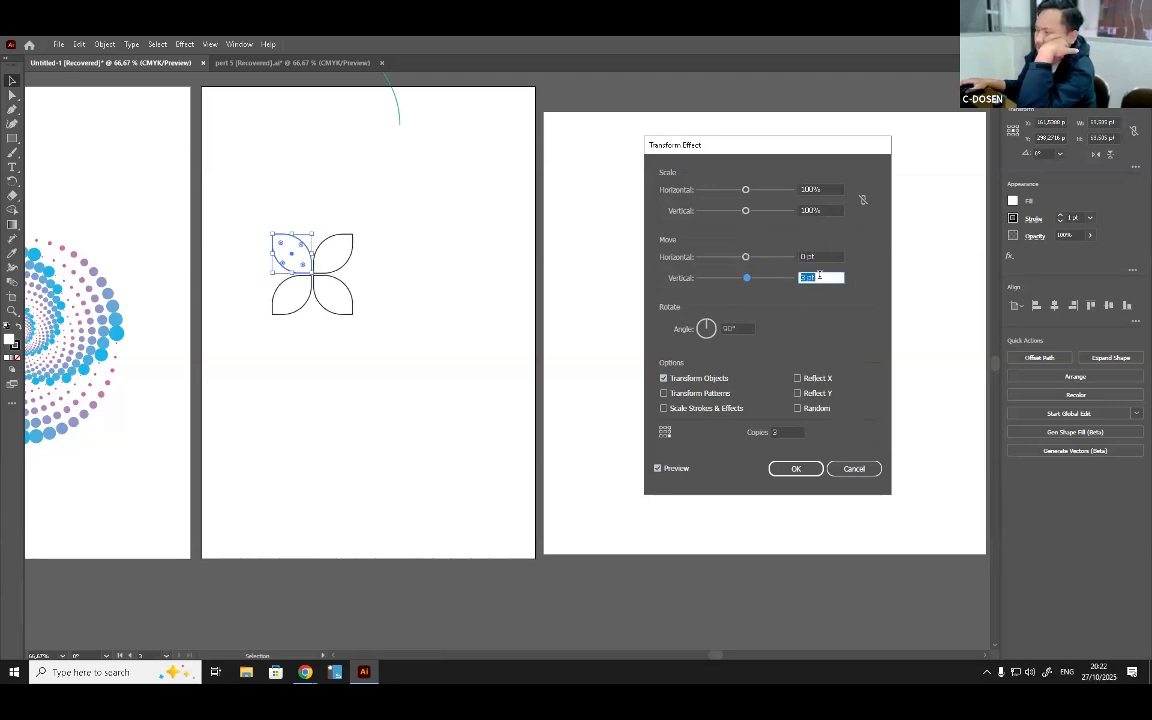
scroll(820, 274, up, 3)
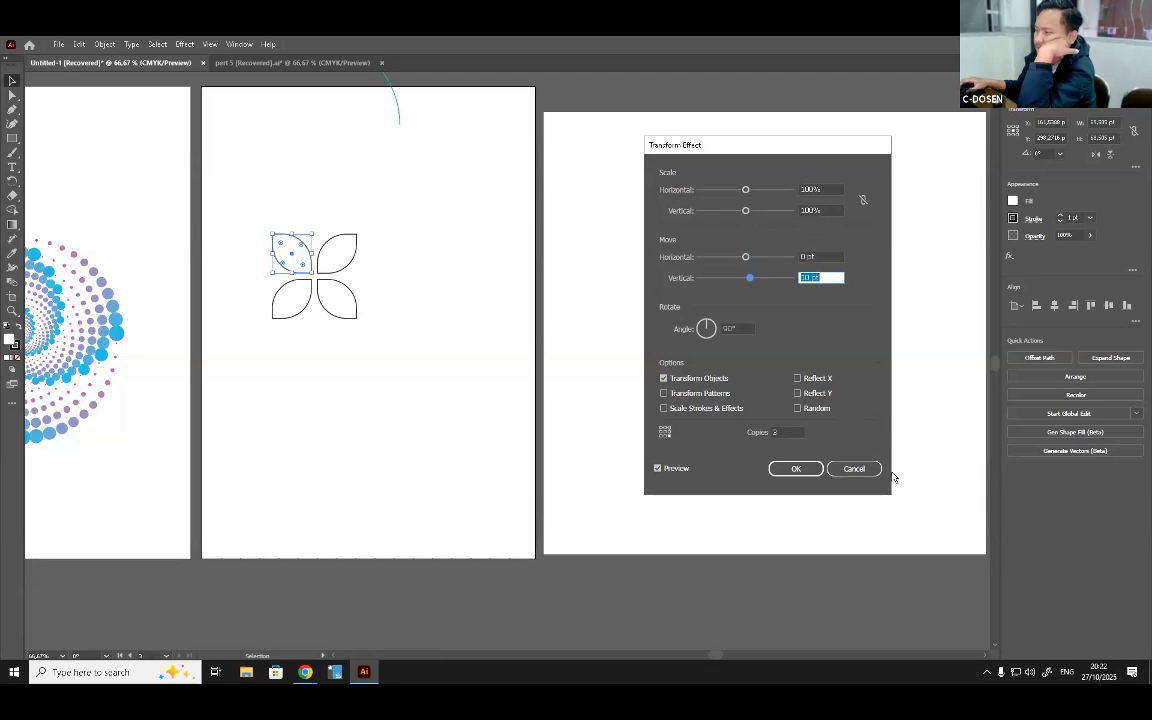
click(812, 470)
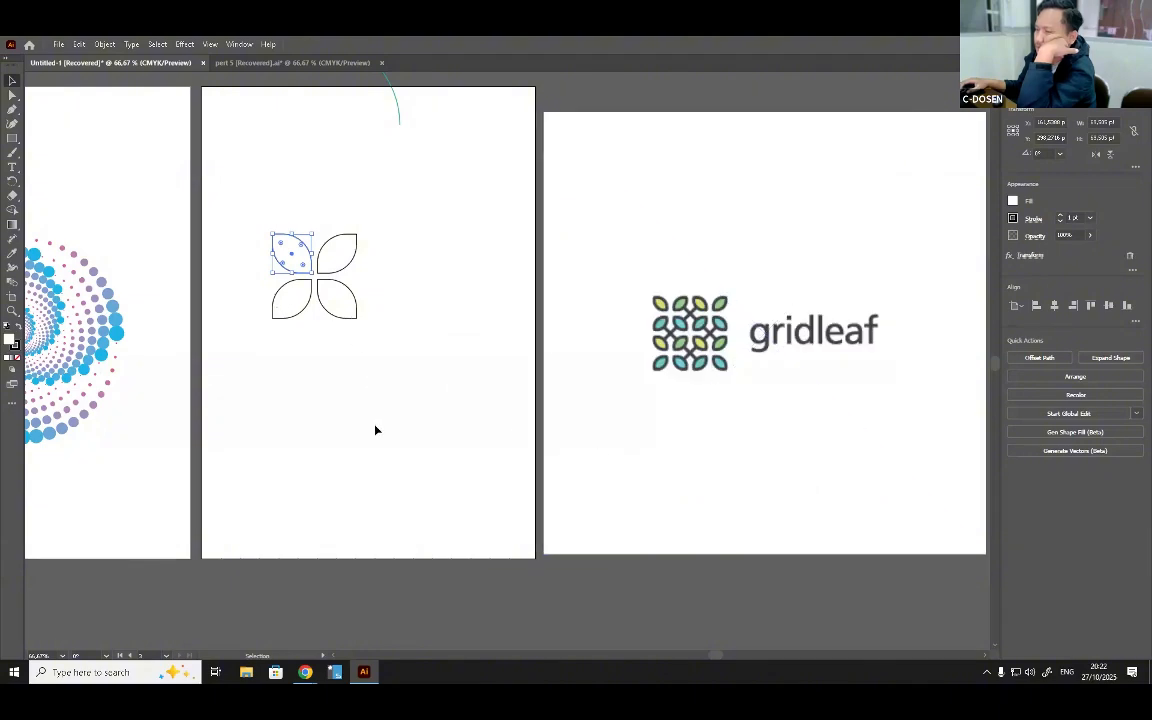
click(376, 384)
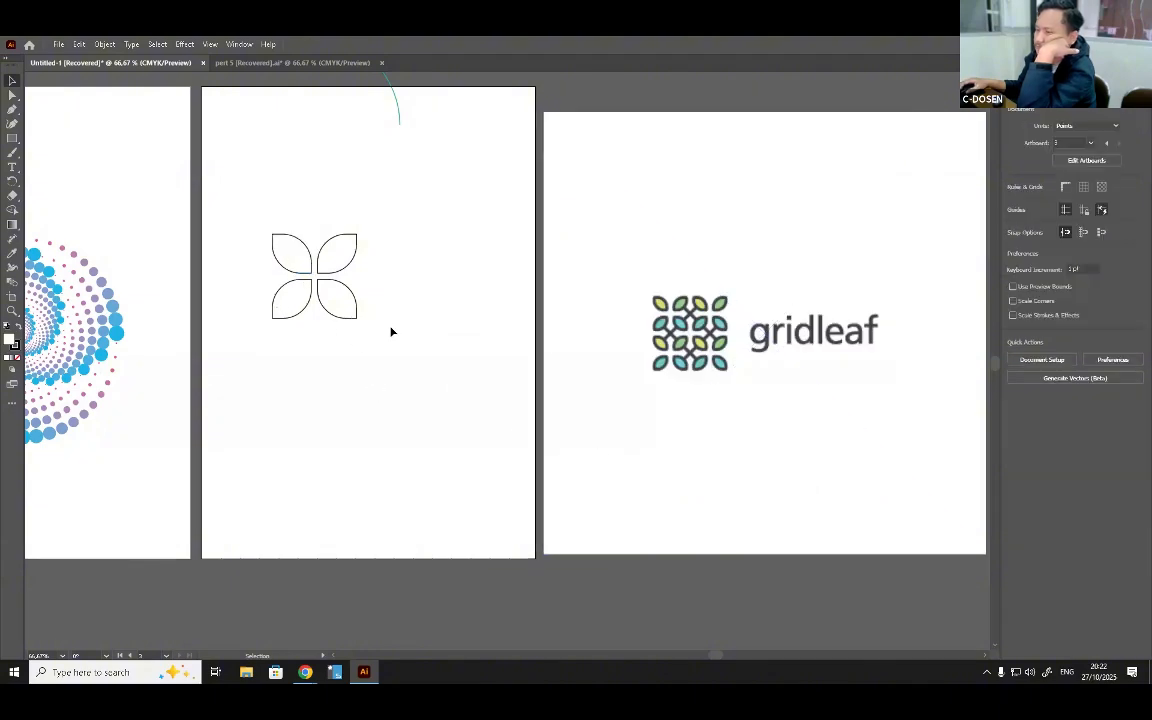
Move the Gridleaf logo image closer to the leaf motif so that it overlaps the third artboard.
click(290, 252)
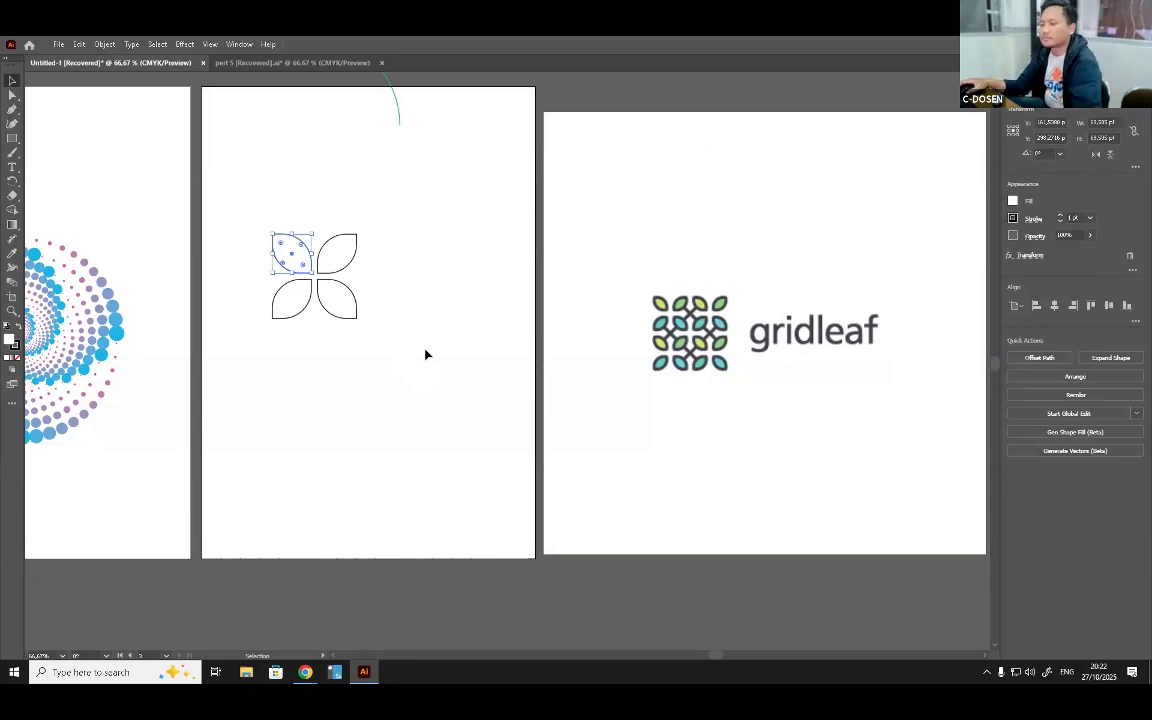
drag(604, 310, 472, 290)
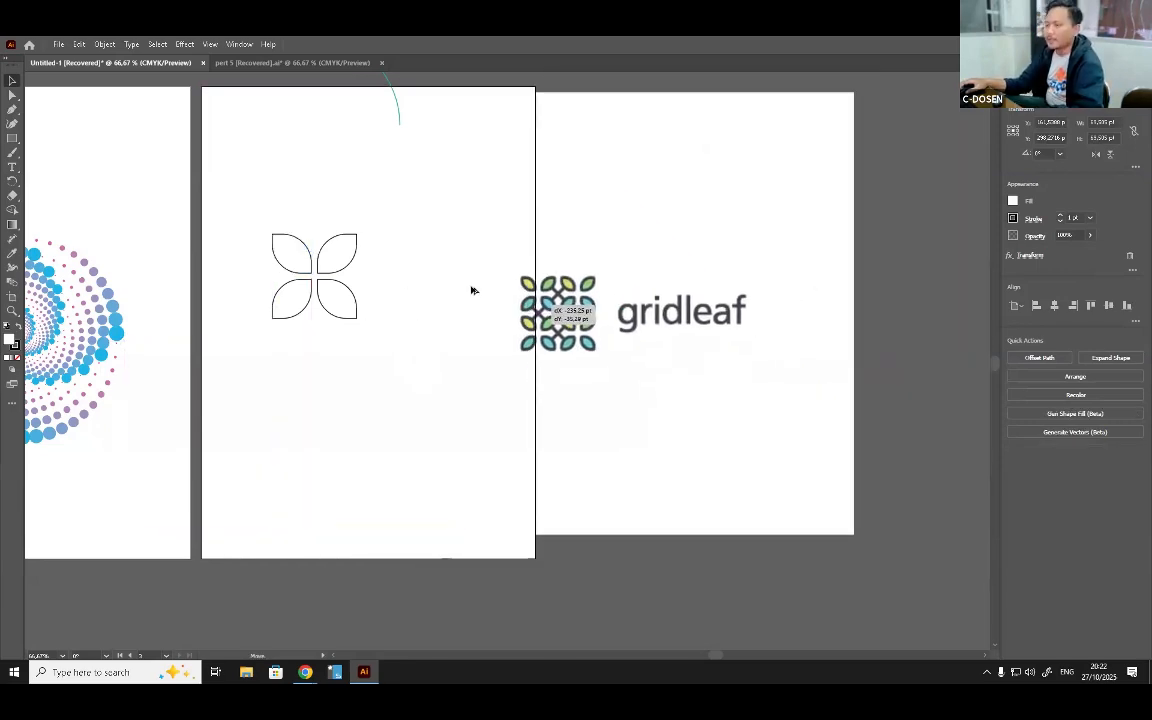
scroll(342, 265, up, 2)
Expand the appearance of the leaf so its transformed copies become editable shapes.
click(255, 275)
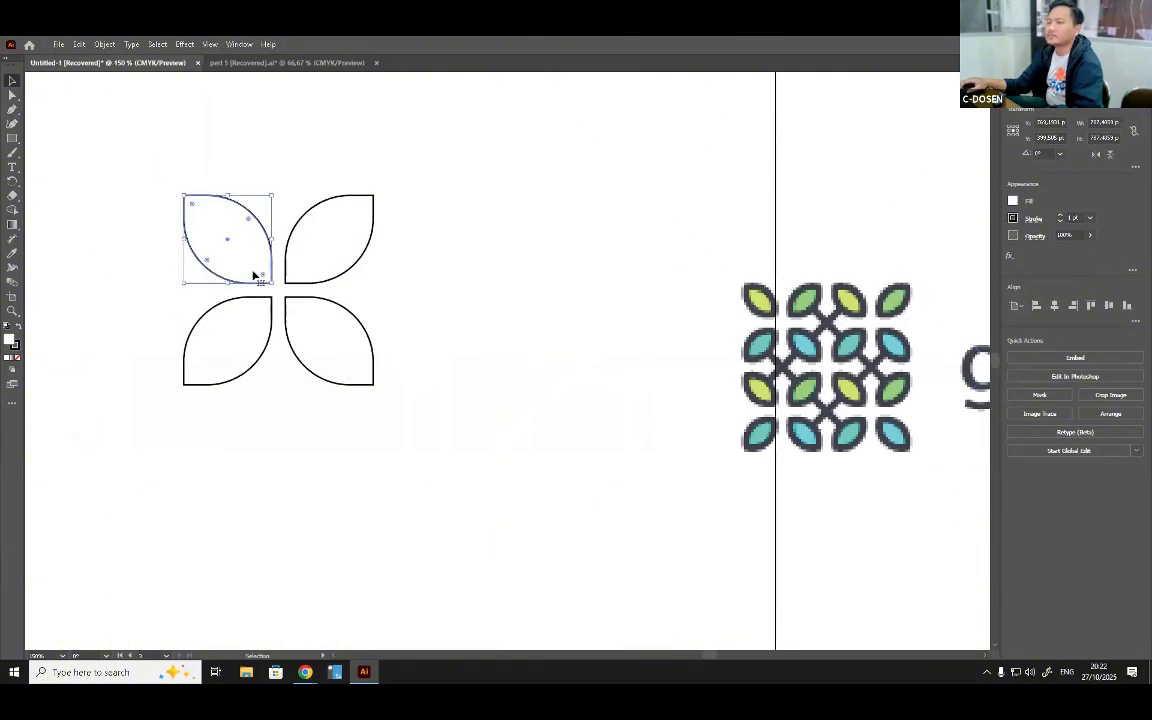
drag(180, 150, 306, 303)
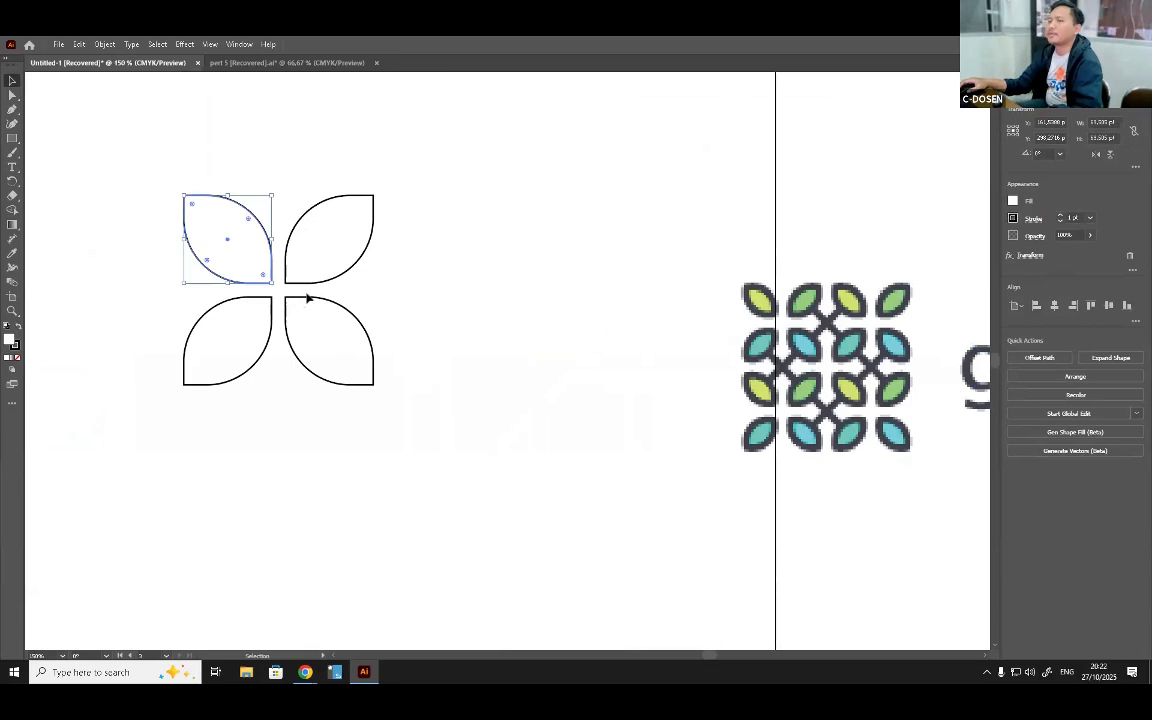
click(105, 45)
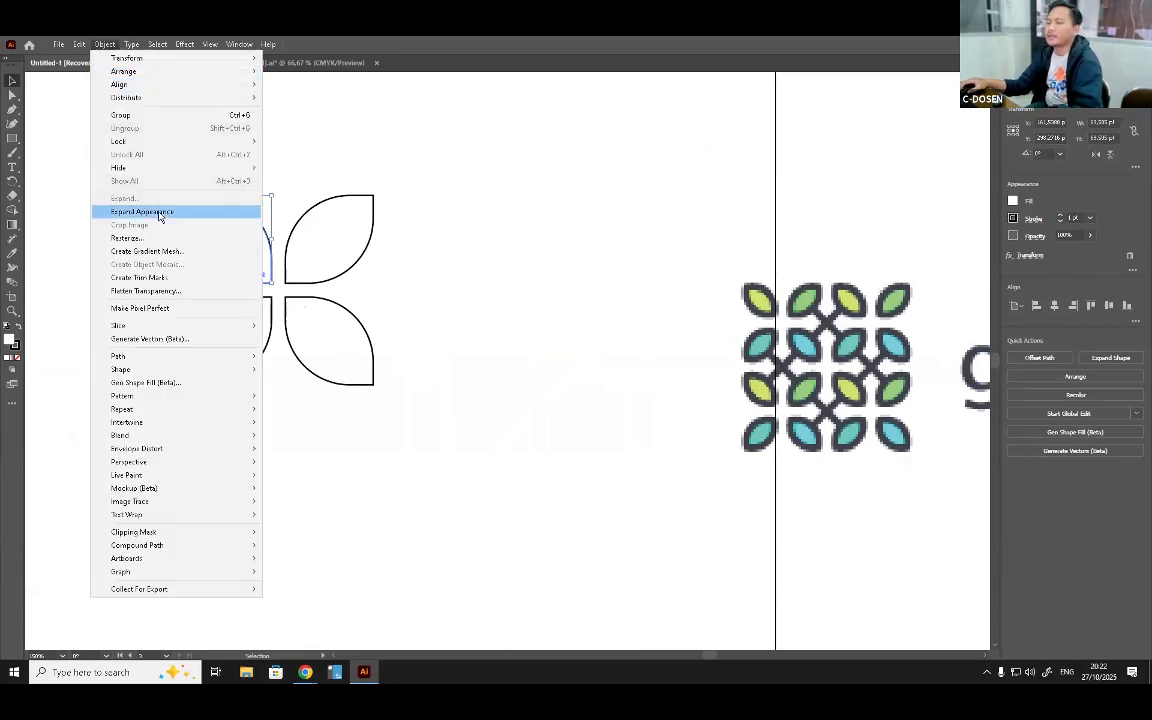
click(160, 213)
click(506, 283)
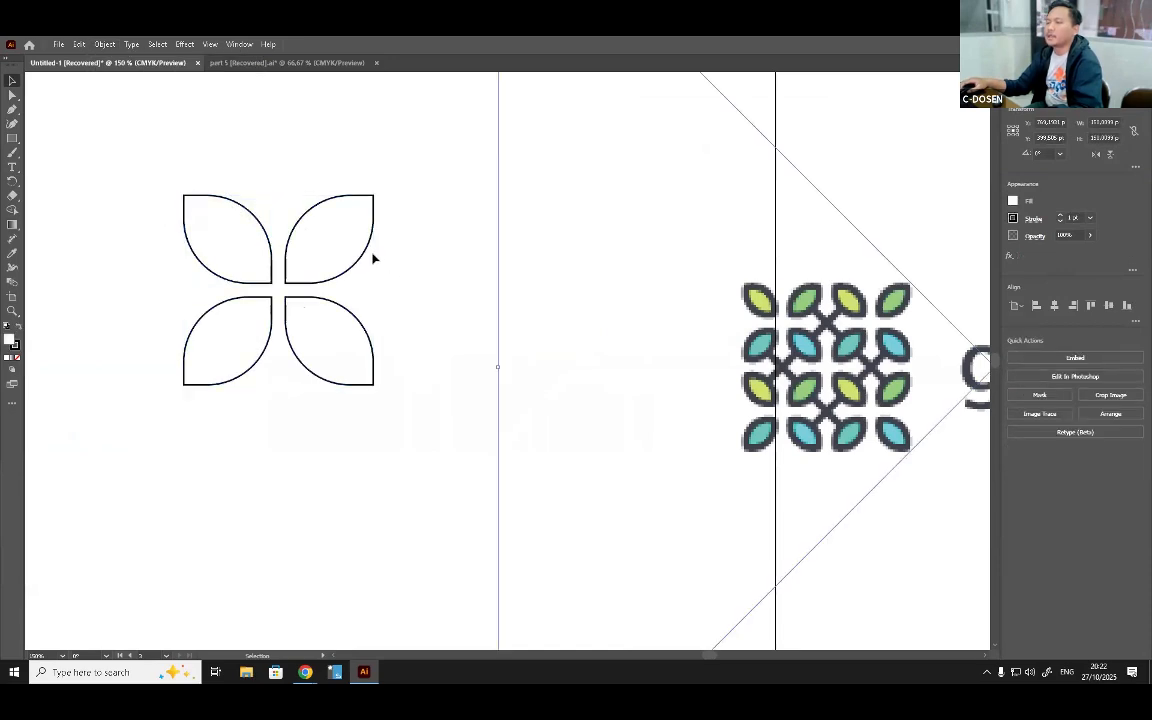
Undo the last move and ungroup the expanded leaf motif into four separate leaves.
key(ctrl+z)
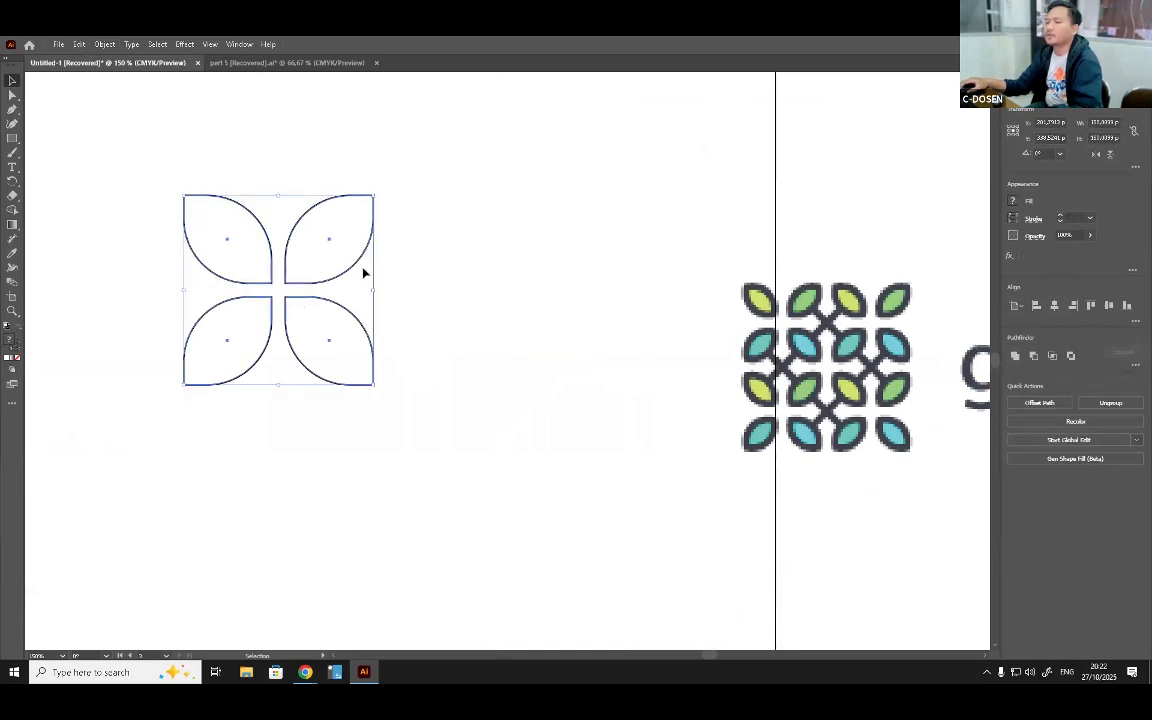
right_click(362, 257)
click(401, 424)
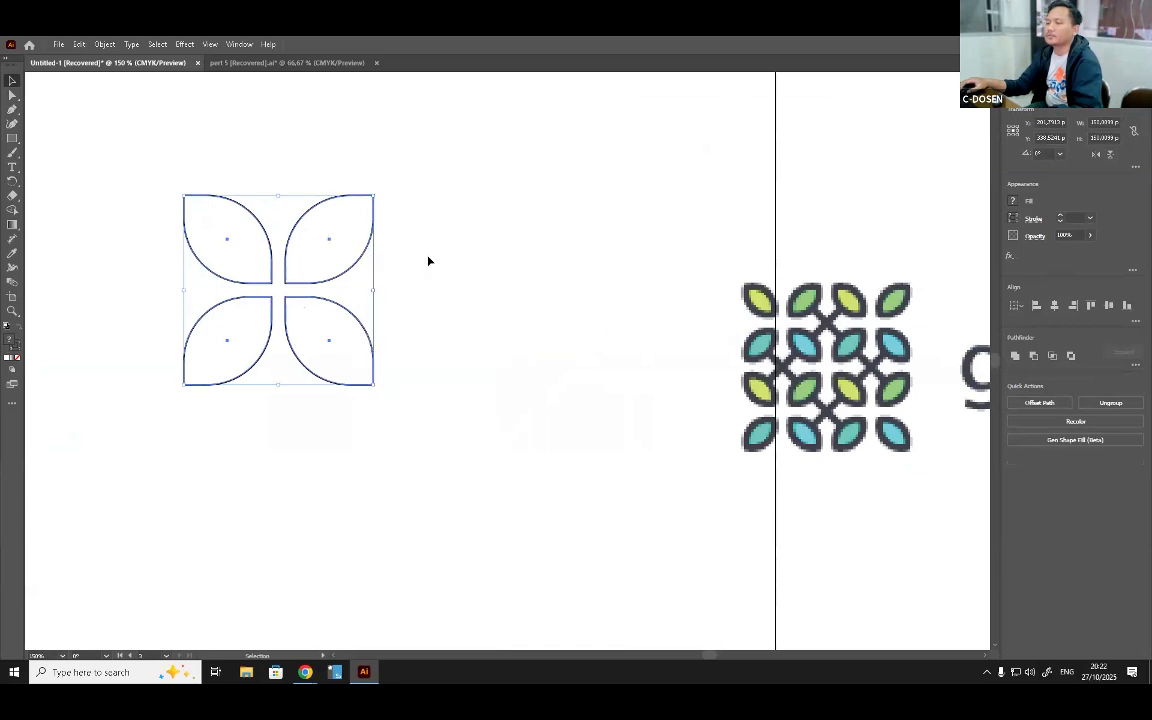
Show the document's layers and ungroup the upper-right leaf into its separate fill and outline paths.
click(399, 279)
mouse_move(349, 237)
mouse_down()
mouse_move(393, 273)
mouse_move(349, 237)
mouse_up()
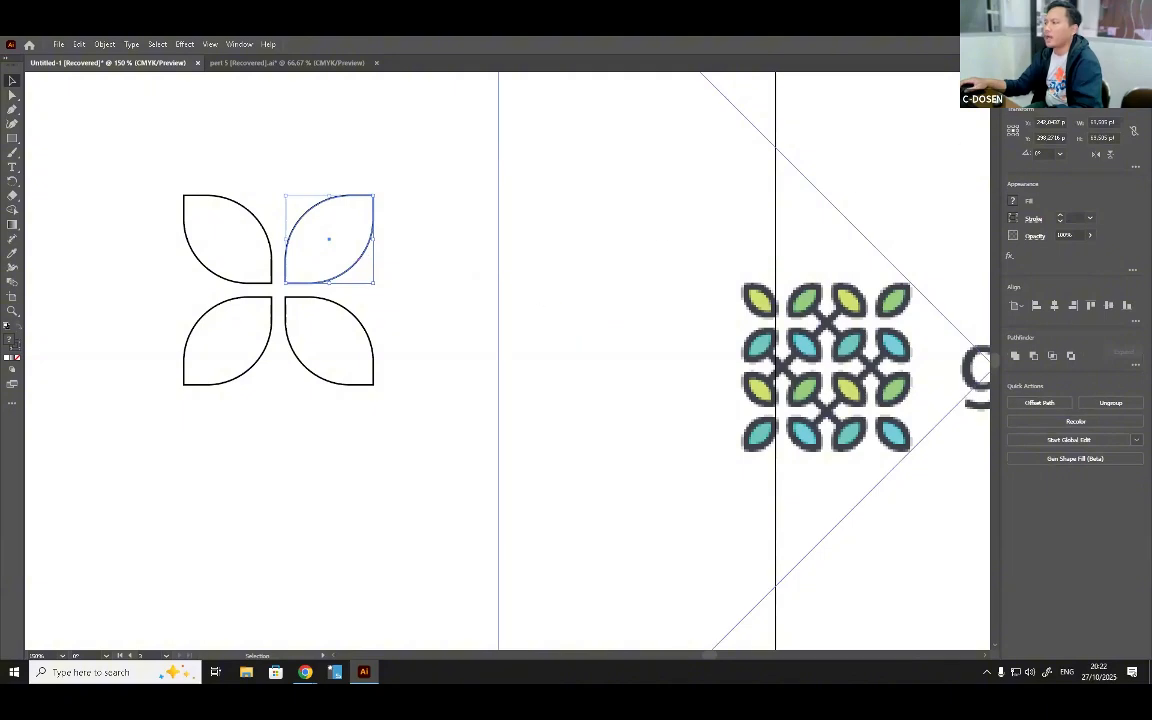
click(1066, 97)
click(1044, 111)
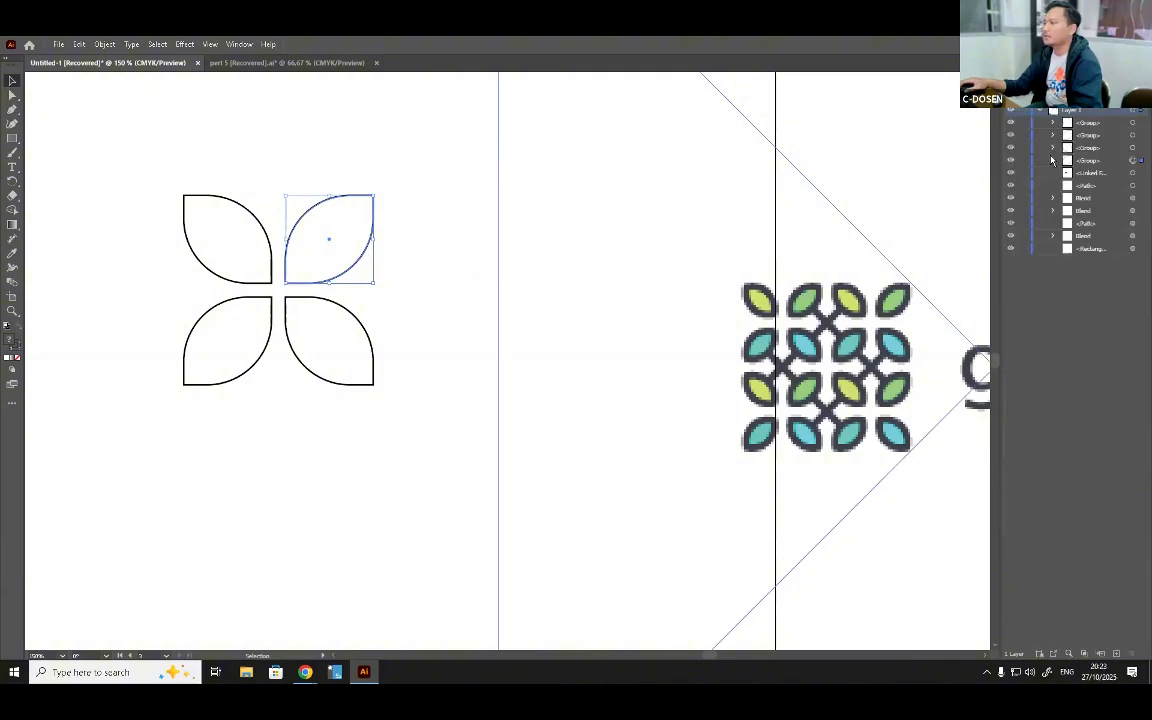
right_click(348, 230)
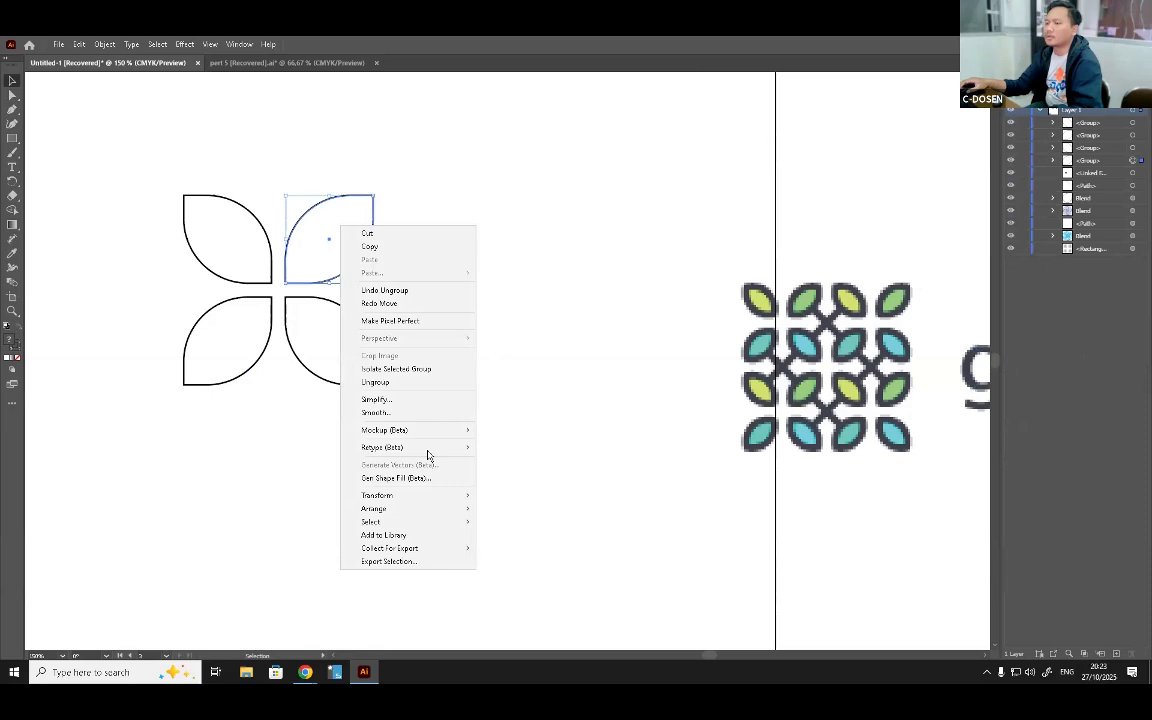
click(413, 392)
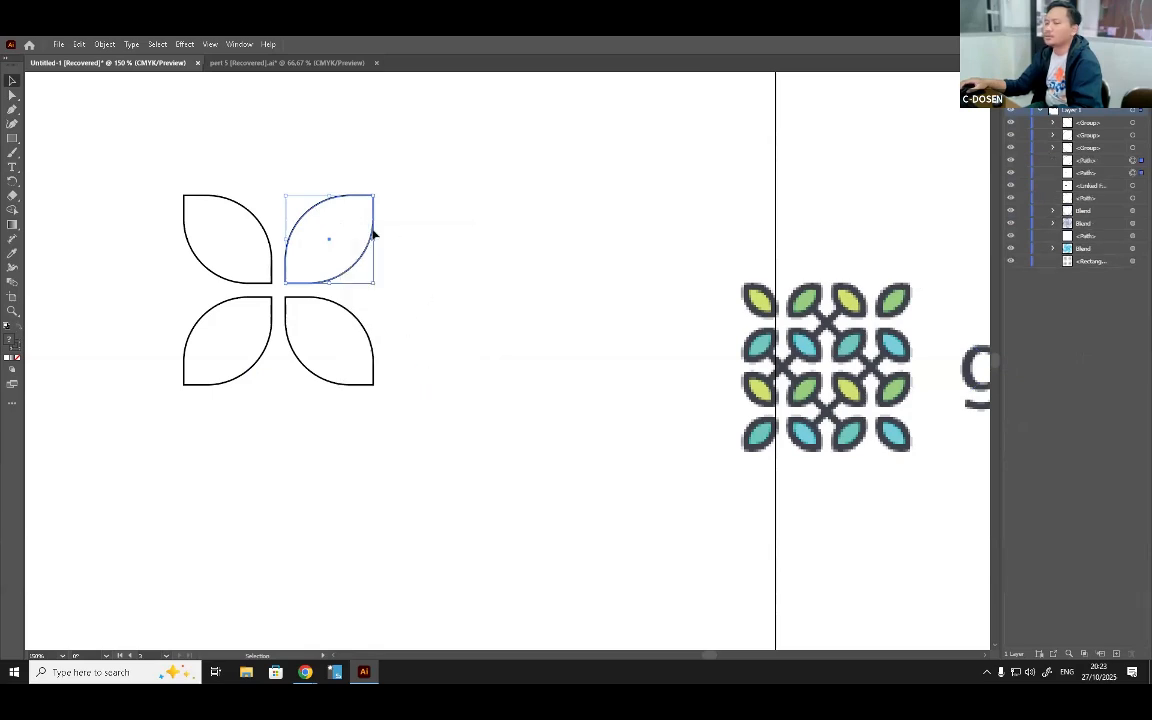
Move the upper-right leaf's outline sideways off its fill to inspect both paths, and undo the move.
key(ctrl+shift+a)
drag(366, 235, 421, 237)
click(314, 249)
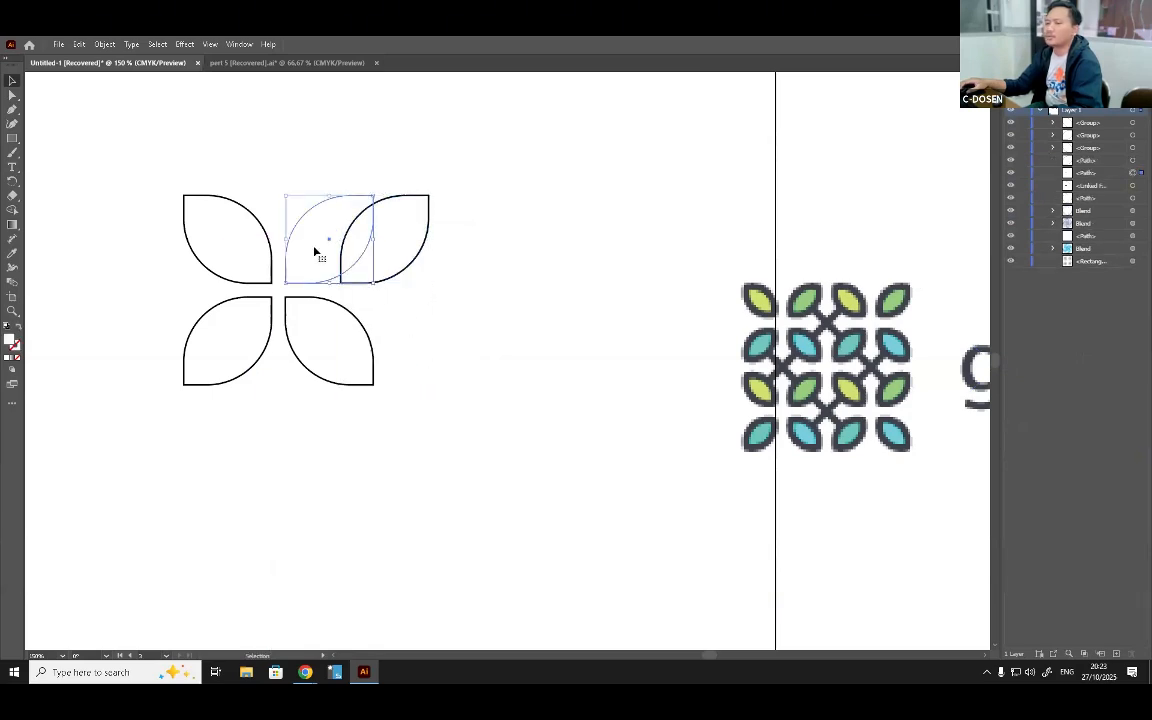
click(423, 240)
click(404, 247)
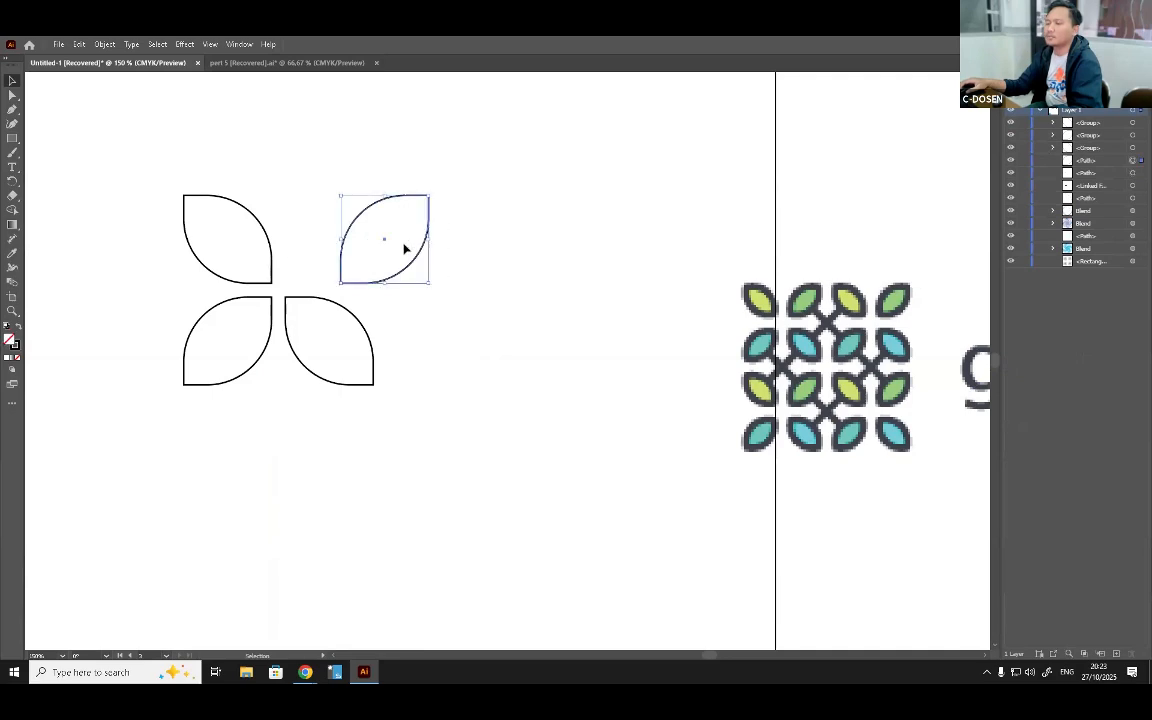
key(a)
key(v)
key(ctrl+z)
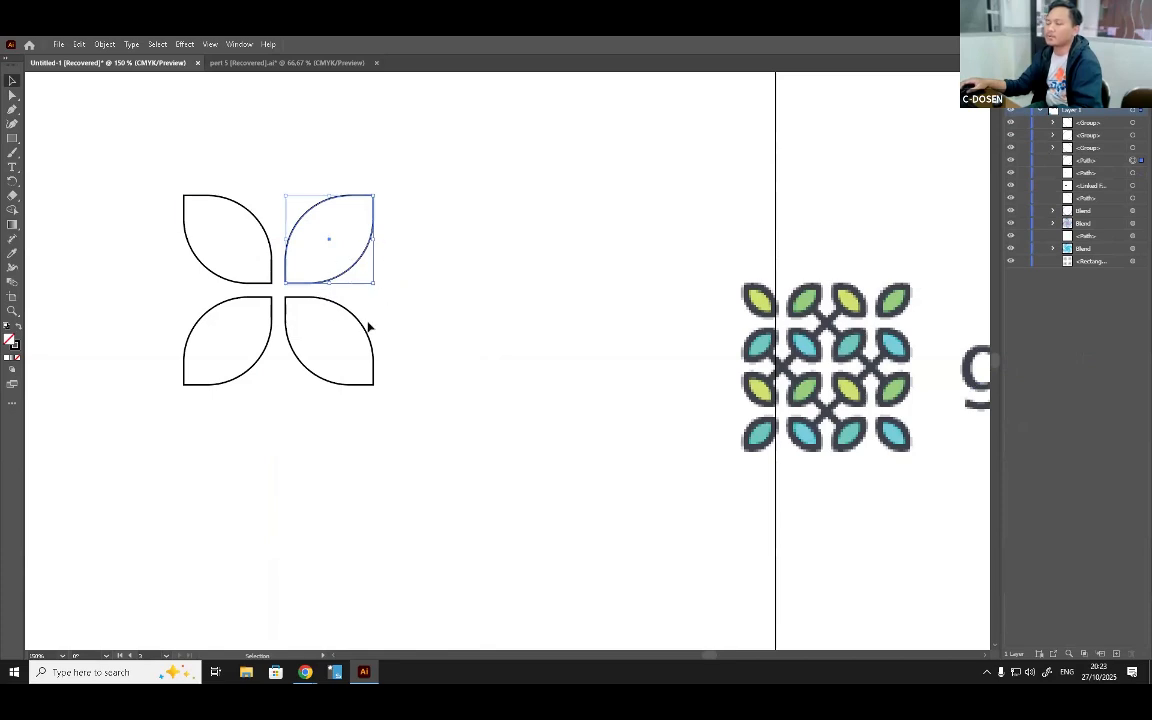
Delete the upper-right, lower-right and lower-left leaves, keeping only the upper-left one.
drag(128, 132, 504, 458)
key(Delete)
key(ctrl+z)
key(ctrl+z)
key(ctrl+z)
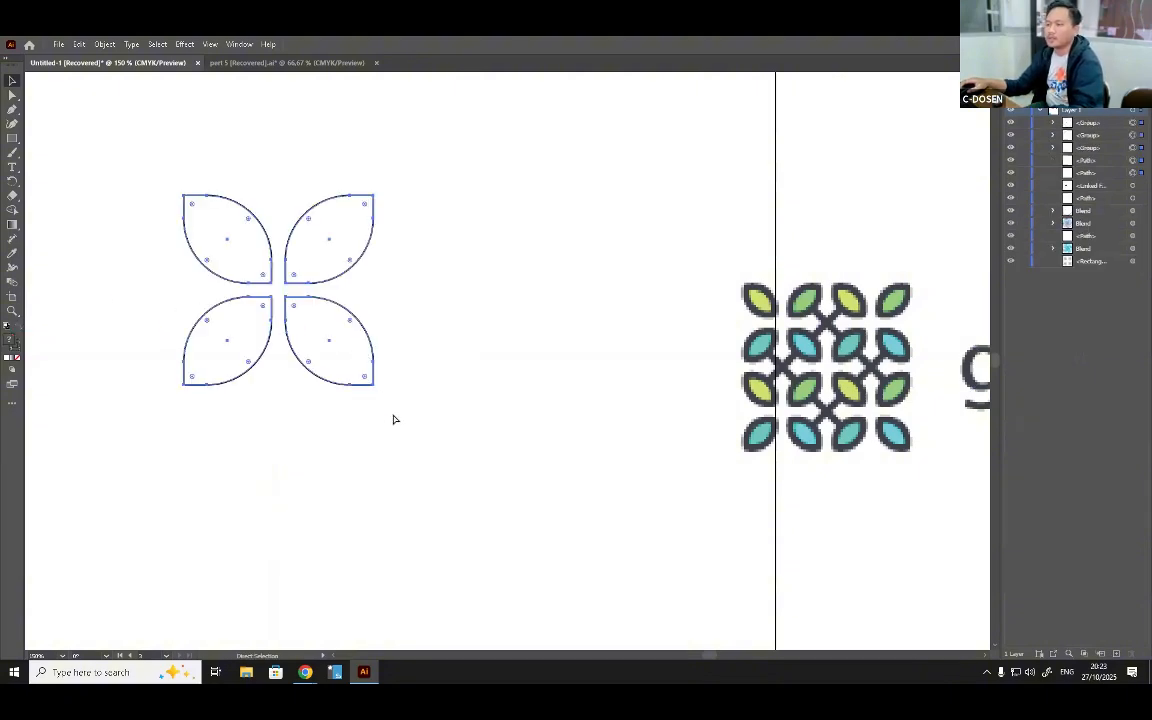
key(ctrl+z)
key(ctrl+z)
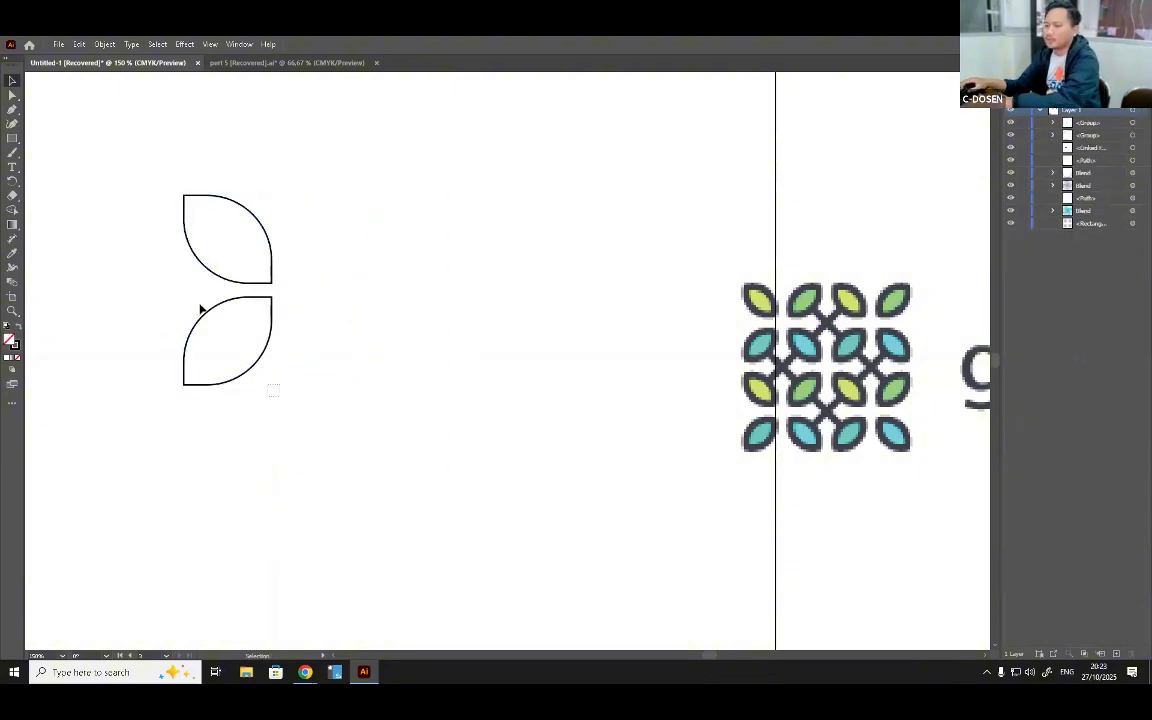
Try moving the remaining leaf down and to the right, and undo the move.
right_click(258, 238)
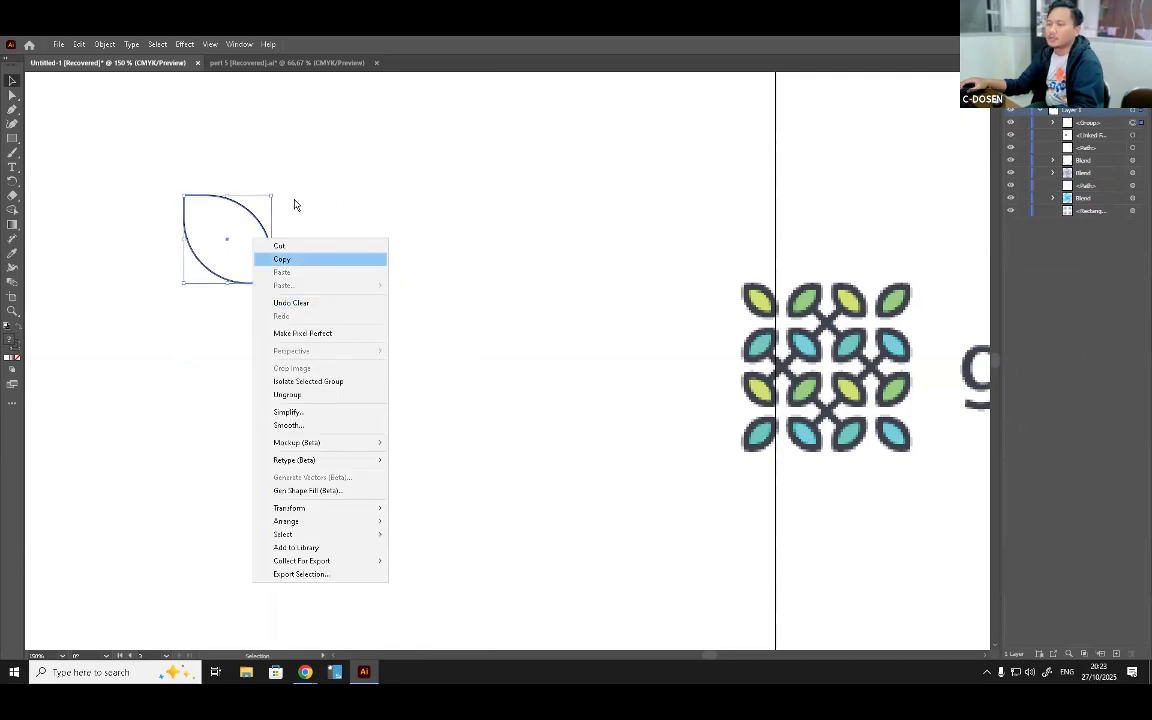
click(262, 231)
drag(195, 218, 249, 242)
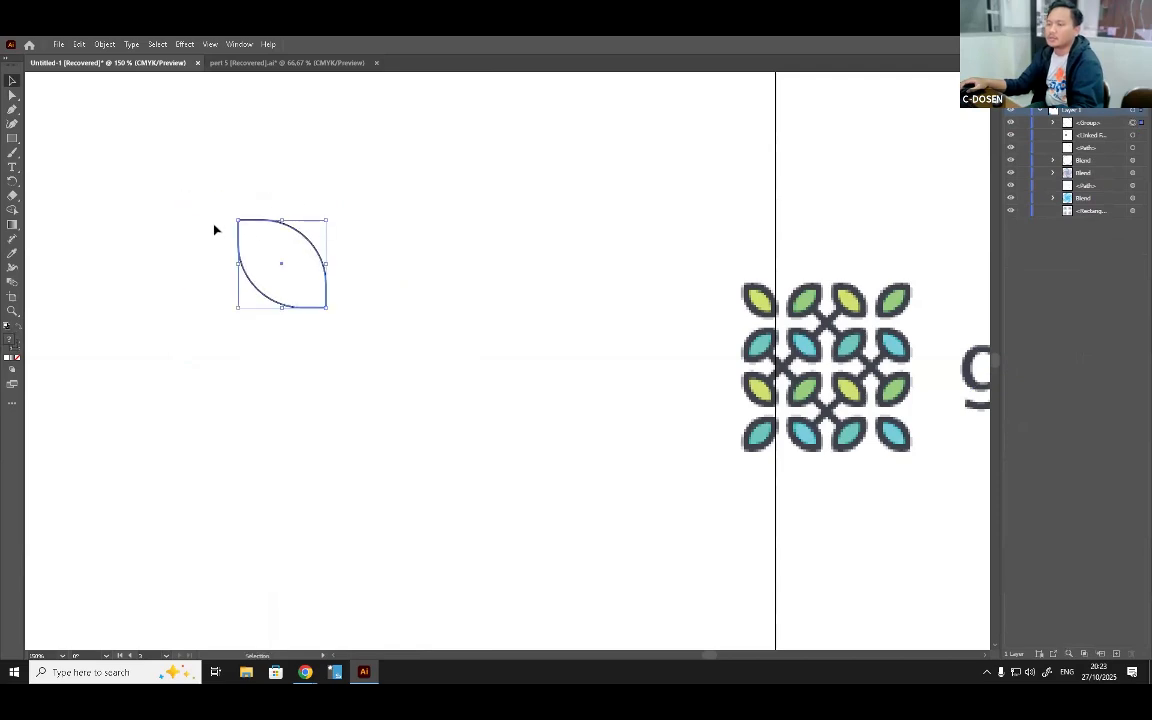
click(216, 229)
key(a)
key(ctrl+z)
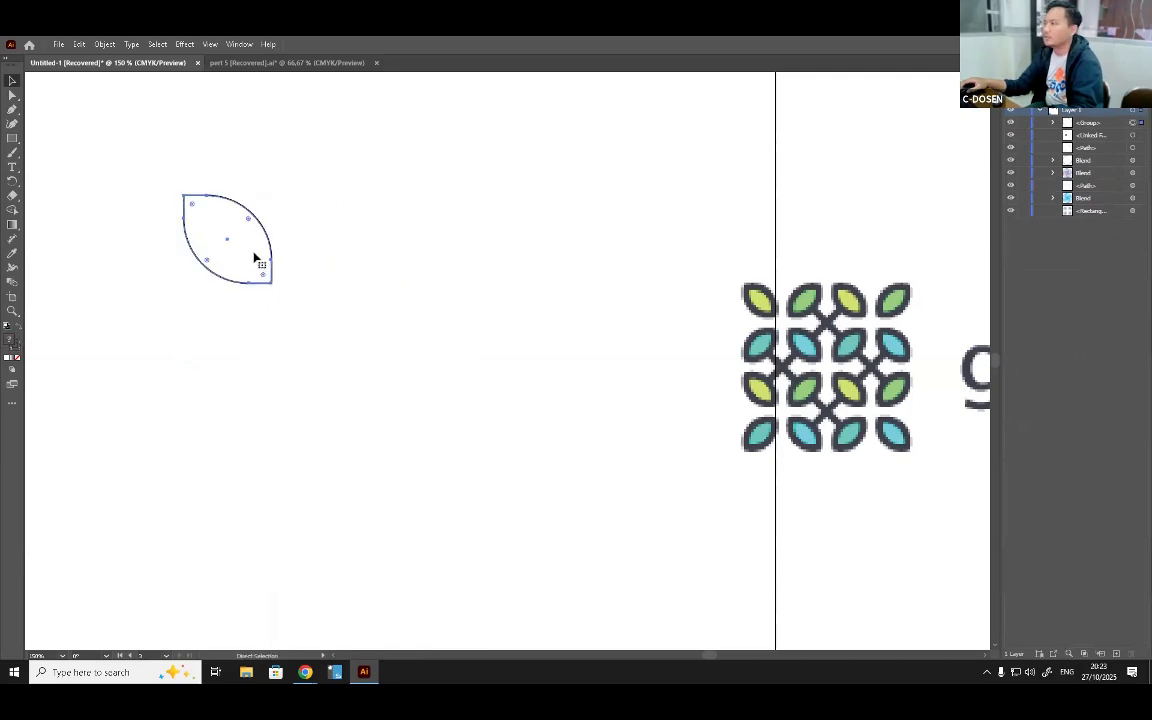
key(v)
Ungroup the remaining leaf, delete its outline path and select the fill shape.
right_click(253, 229)
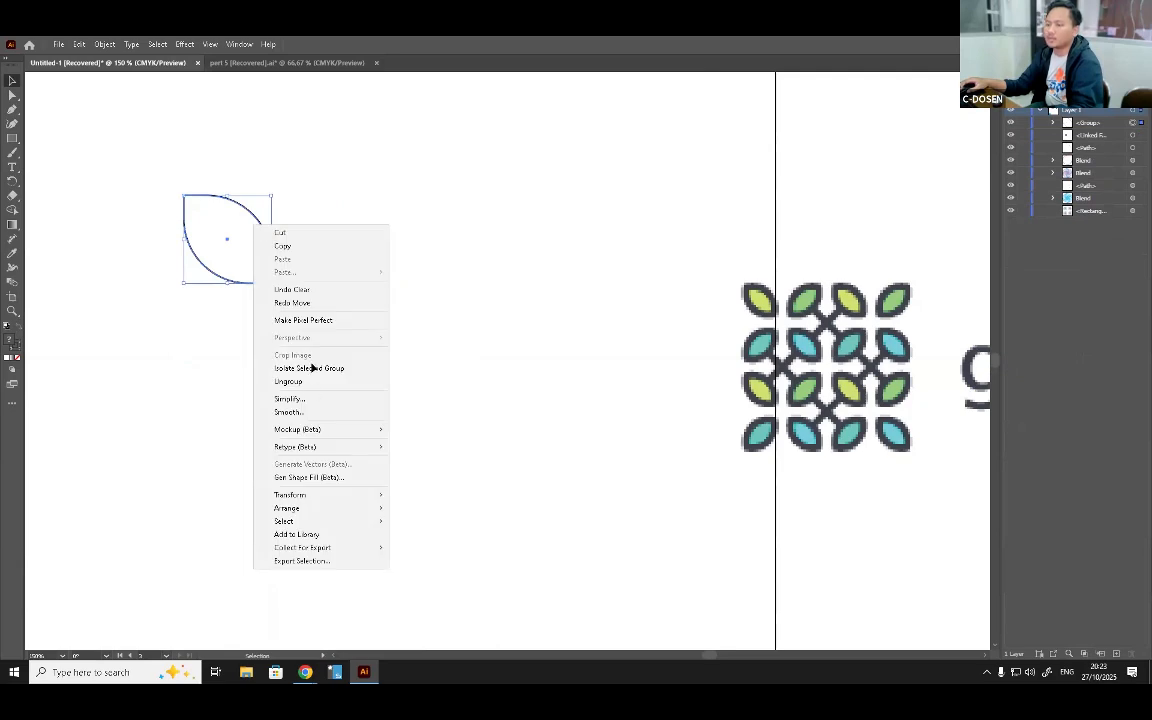
click(289, 381)
click(273, 221)
click(265, 234)
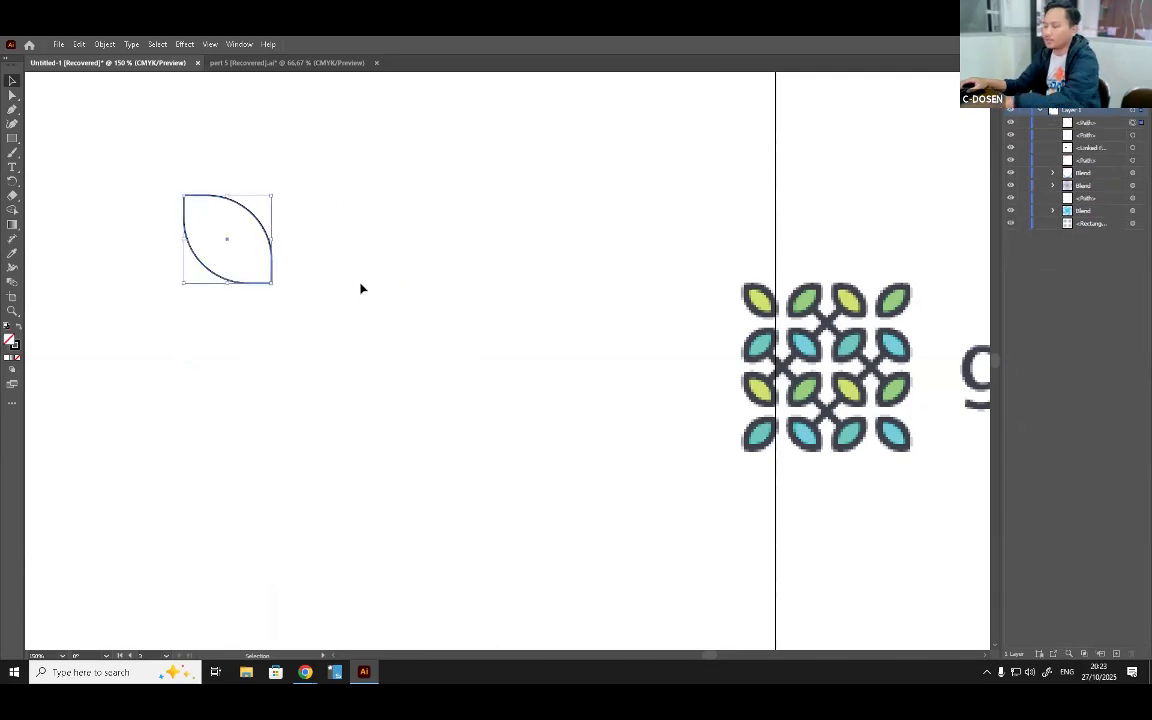
key(Delete)
click(240, 231)
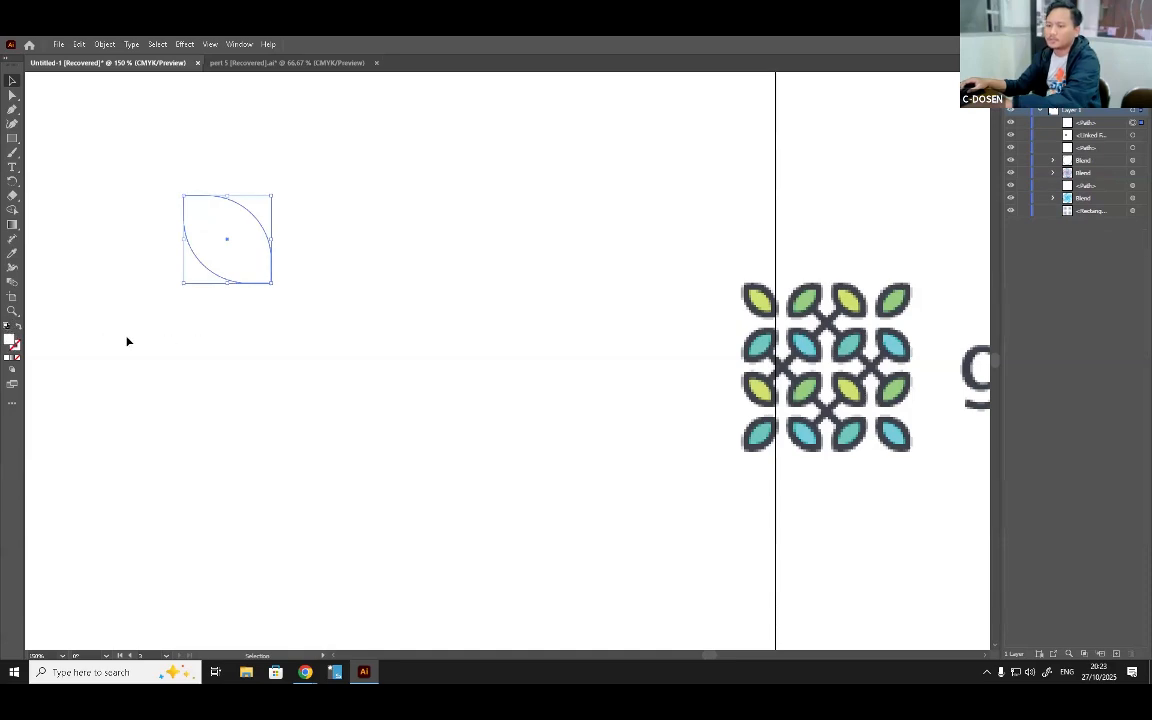
Fill the leaf shape with bright red.
double_click(9, 341)
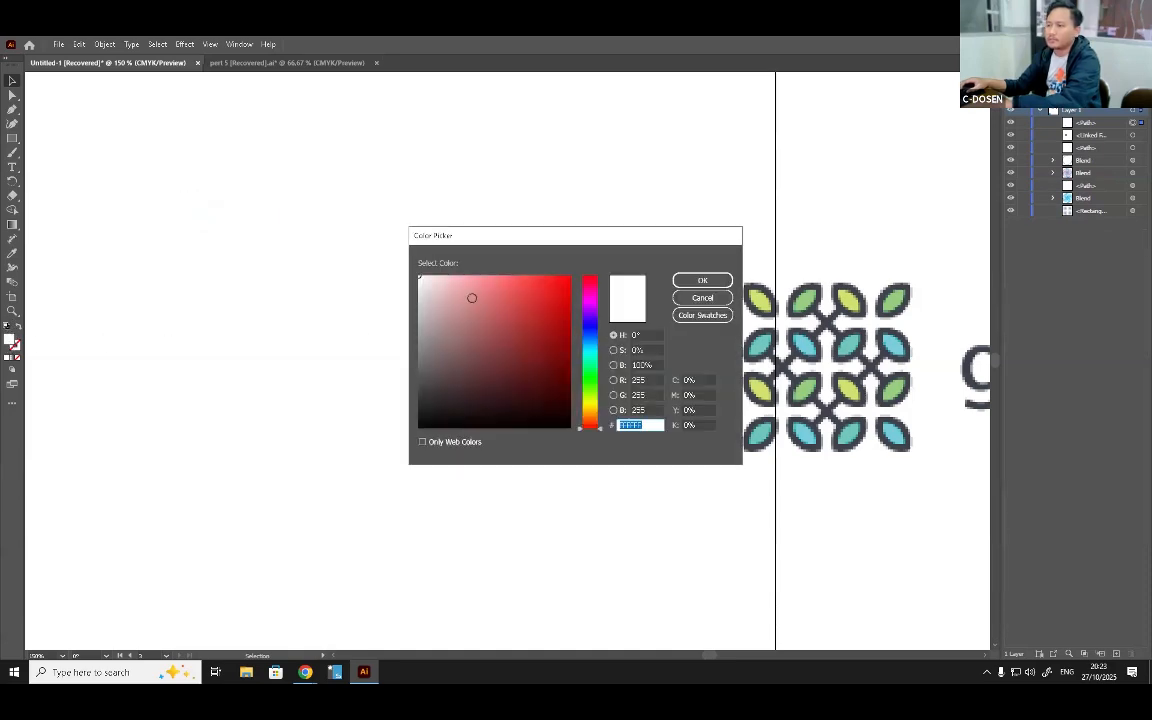
drag(471, 298, 604, 238)
click(702, 280)
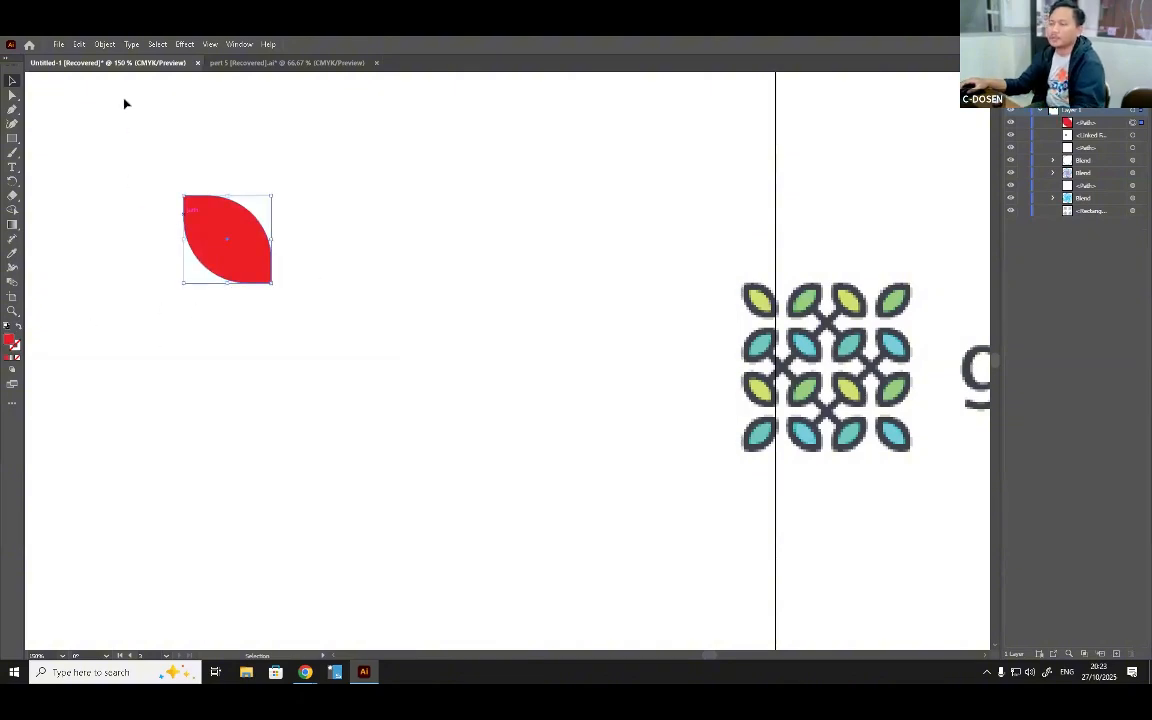
Start a Transform effect on the red leaf with a vertical move of 10 pt.
click(188, 45)
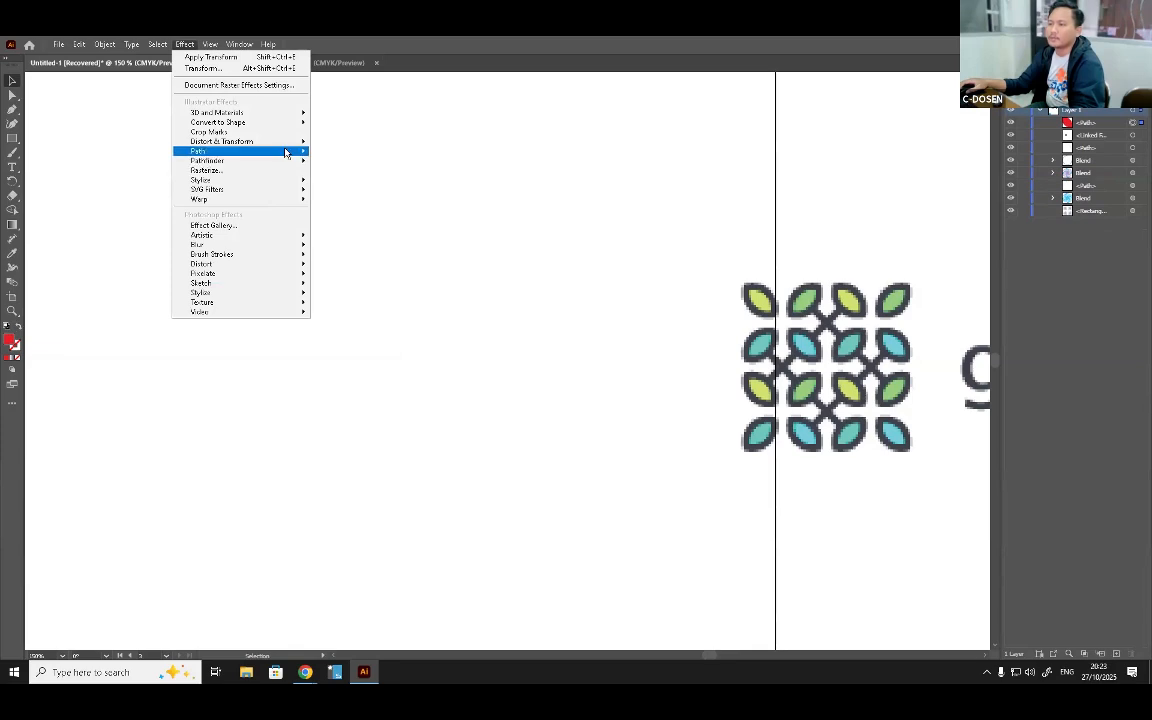
mouse_move(287, 147)
click(355, 183)
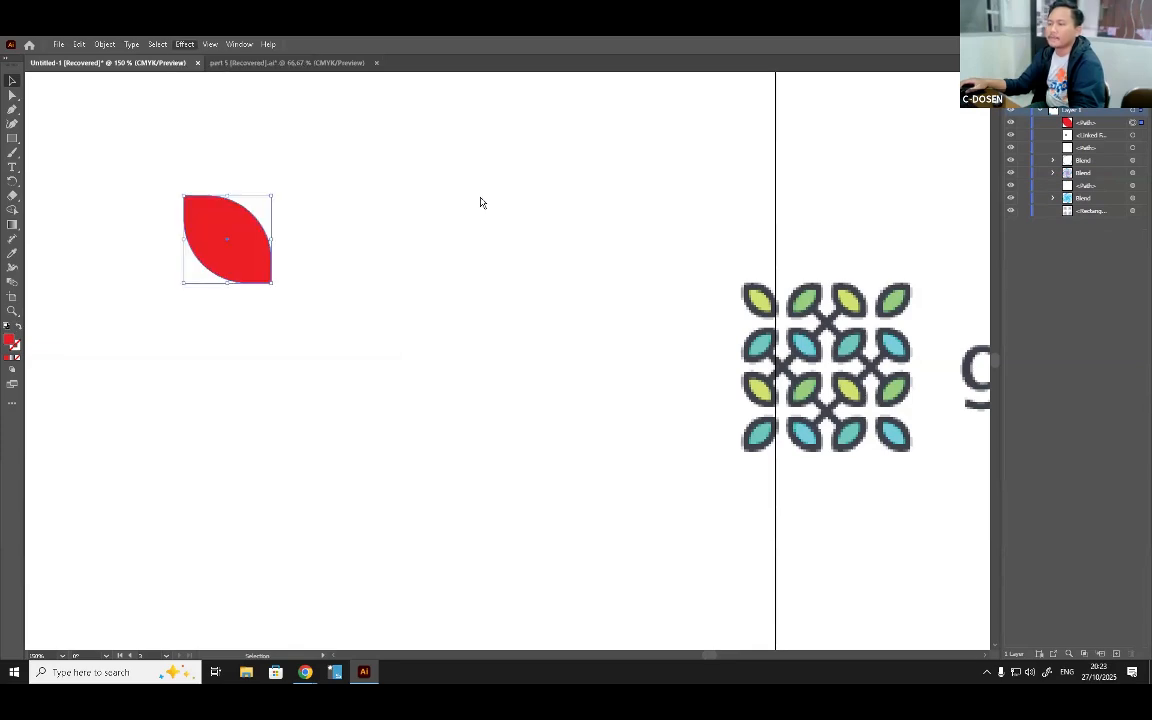
click(825, 277)
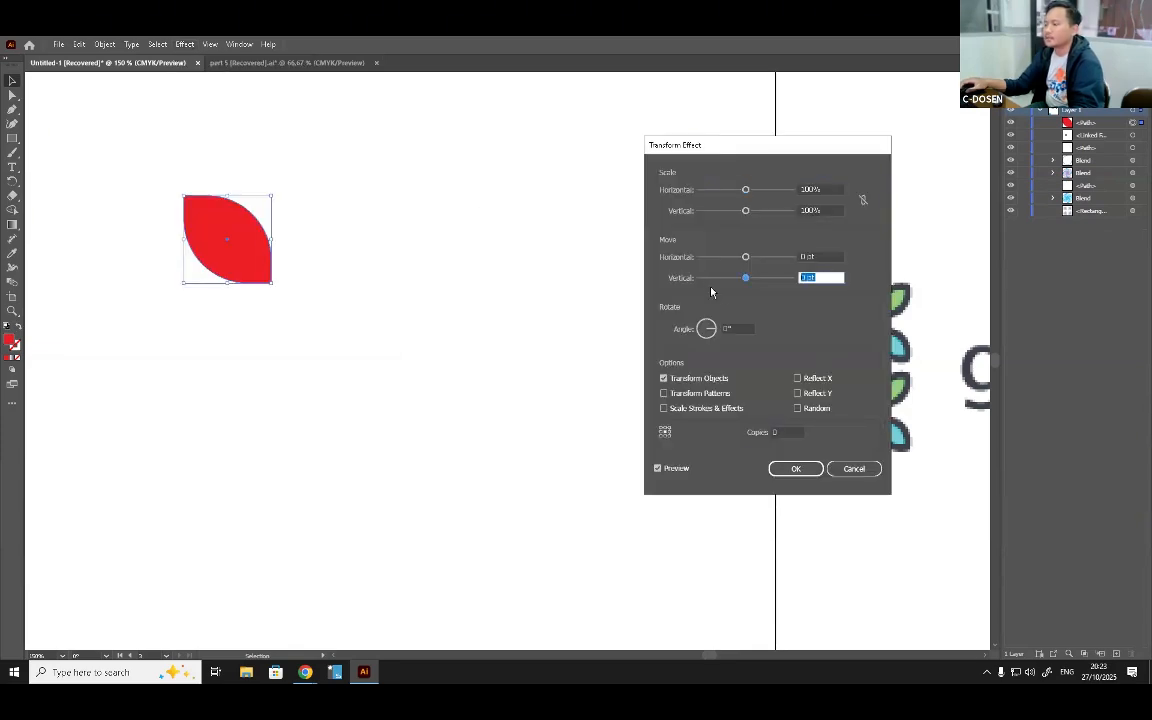
text(10)
Set the effect to rotate 90° about the leaf's lower-right corner with 3 copies, and apply it.
click(744, 328)
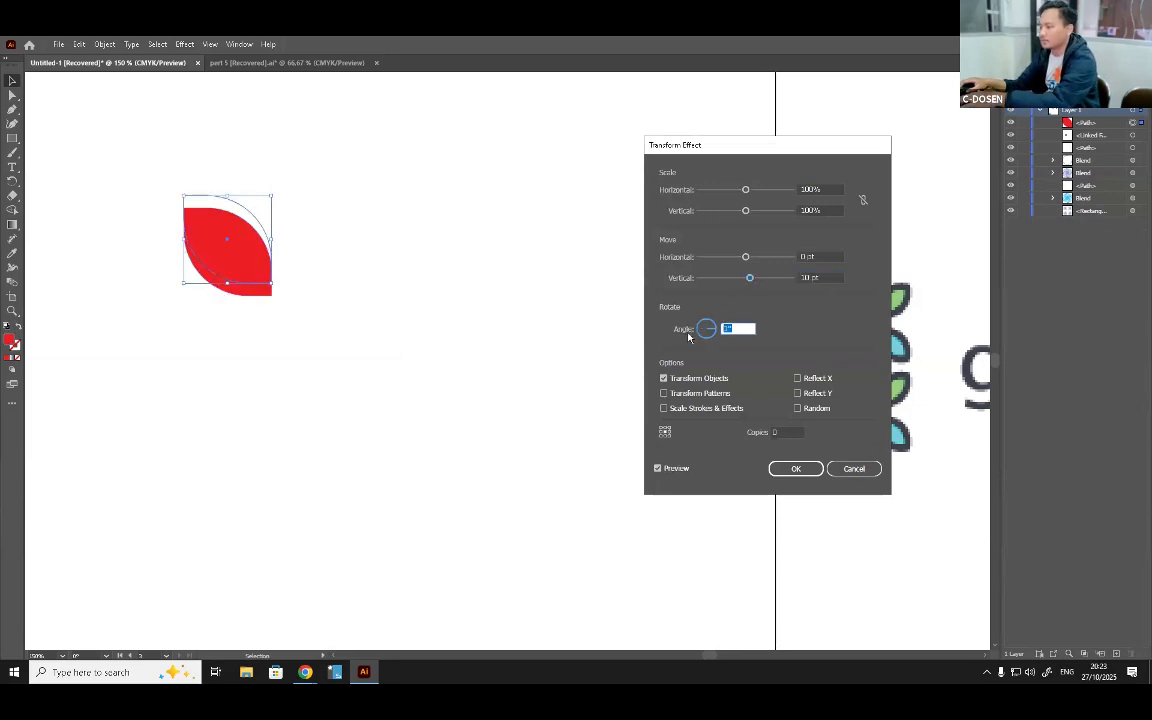
text(45)
key(Tab)
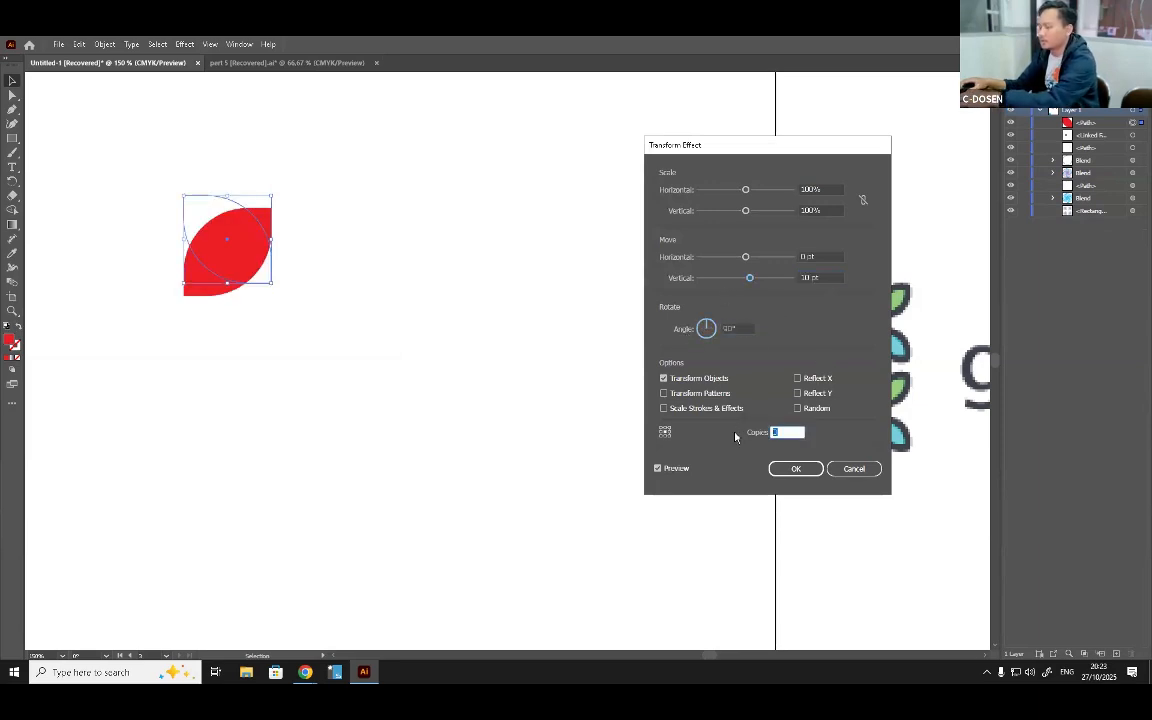
text(1)
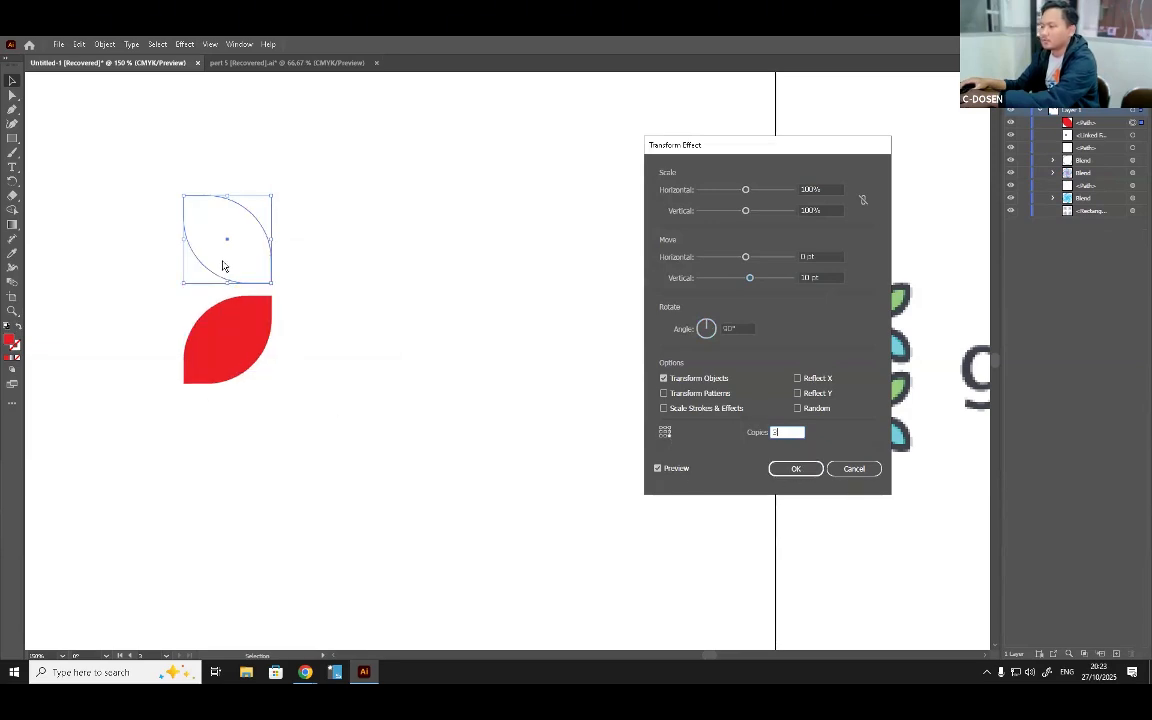
click(793, 469)
click(362, 461)
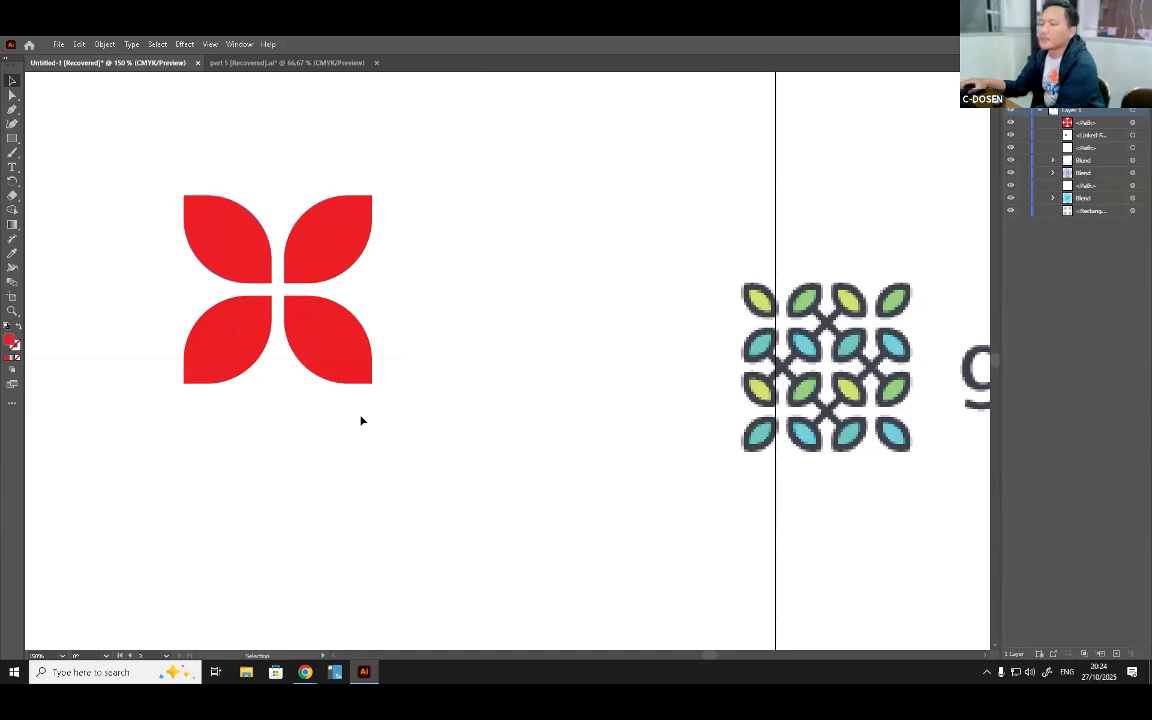
Expand the appearance of the red leaf so its transformed copies become real shapes.
click(232, 250)
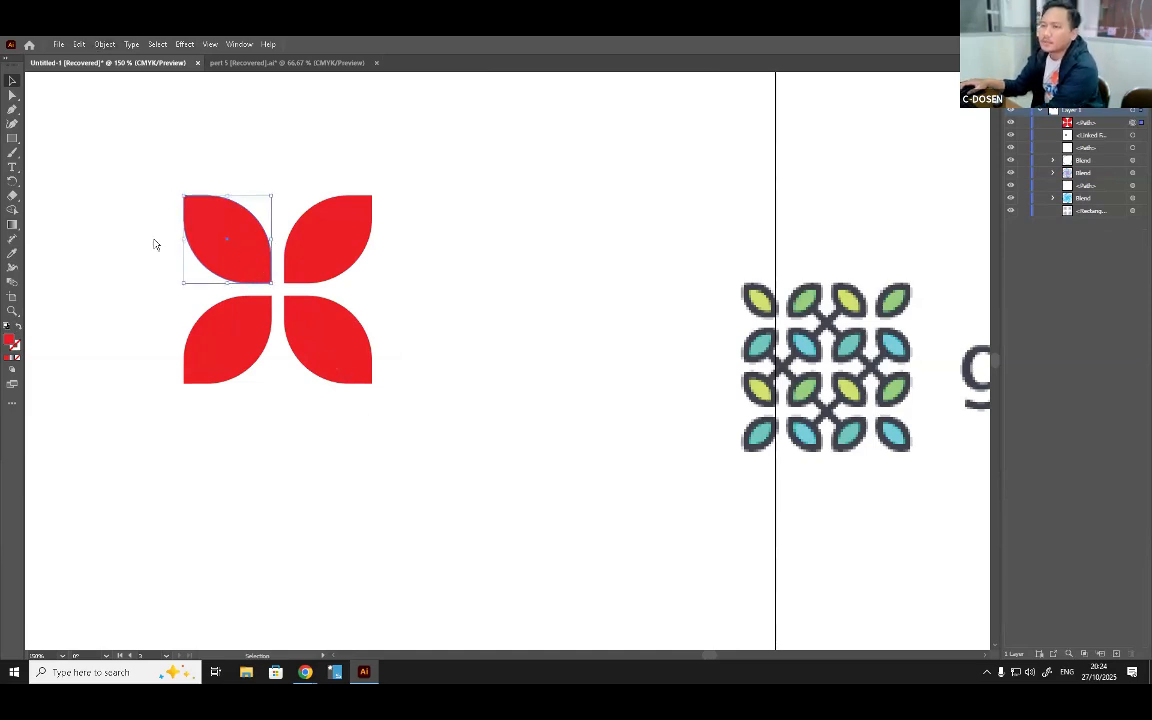
click(104, 44)
click(159, 213)
click(498, 400)
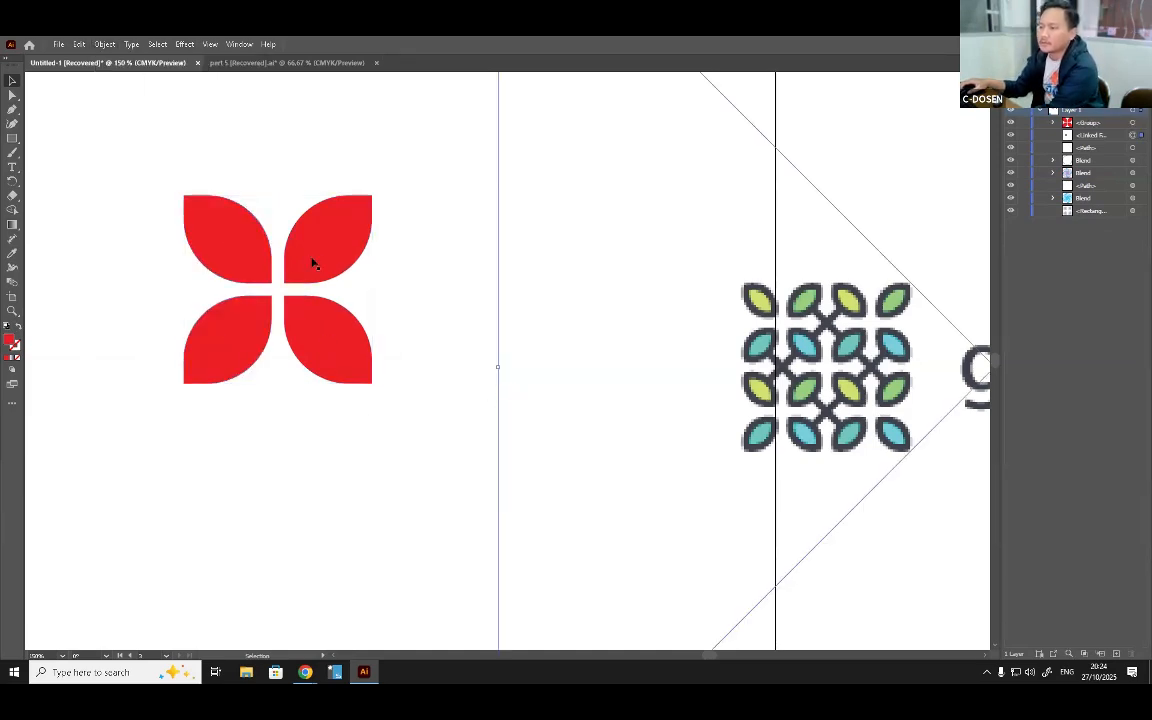
Ungroup the red motif into four leaves, and ungroup the upper-right leaf down to a single path.
right_click(321, 249)
click(386, 396)
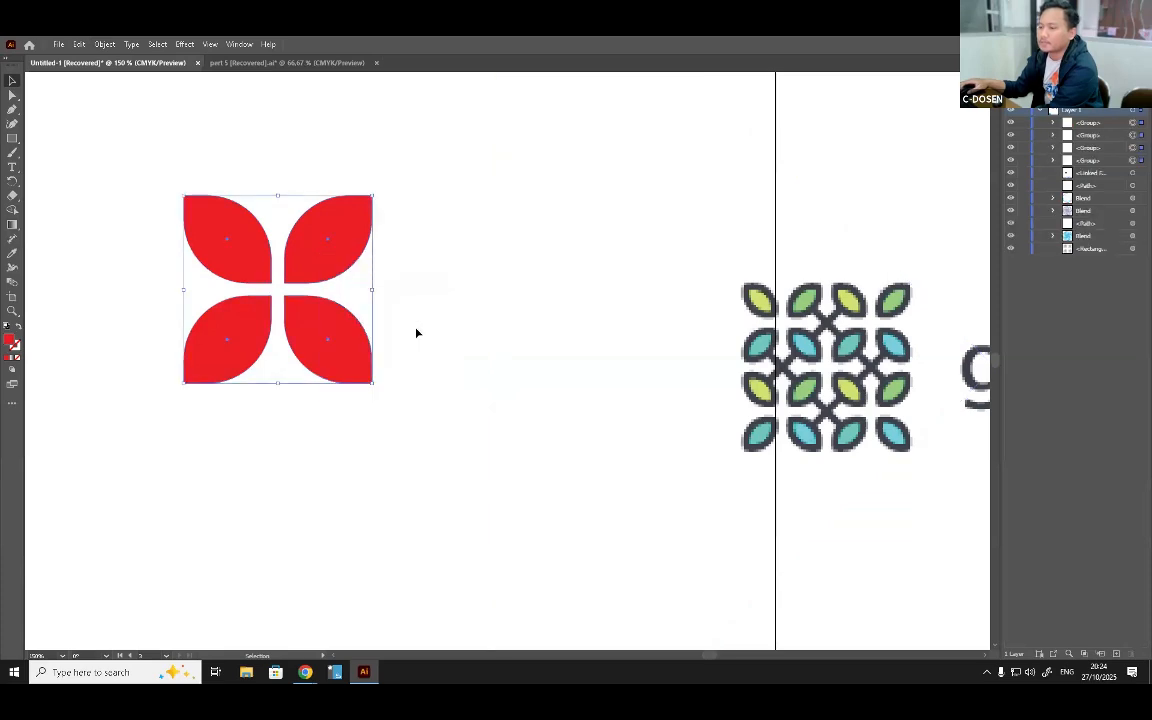
click(417, 329)
click(334, 260)
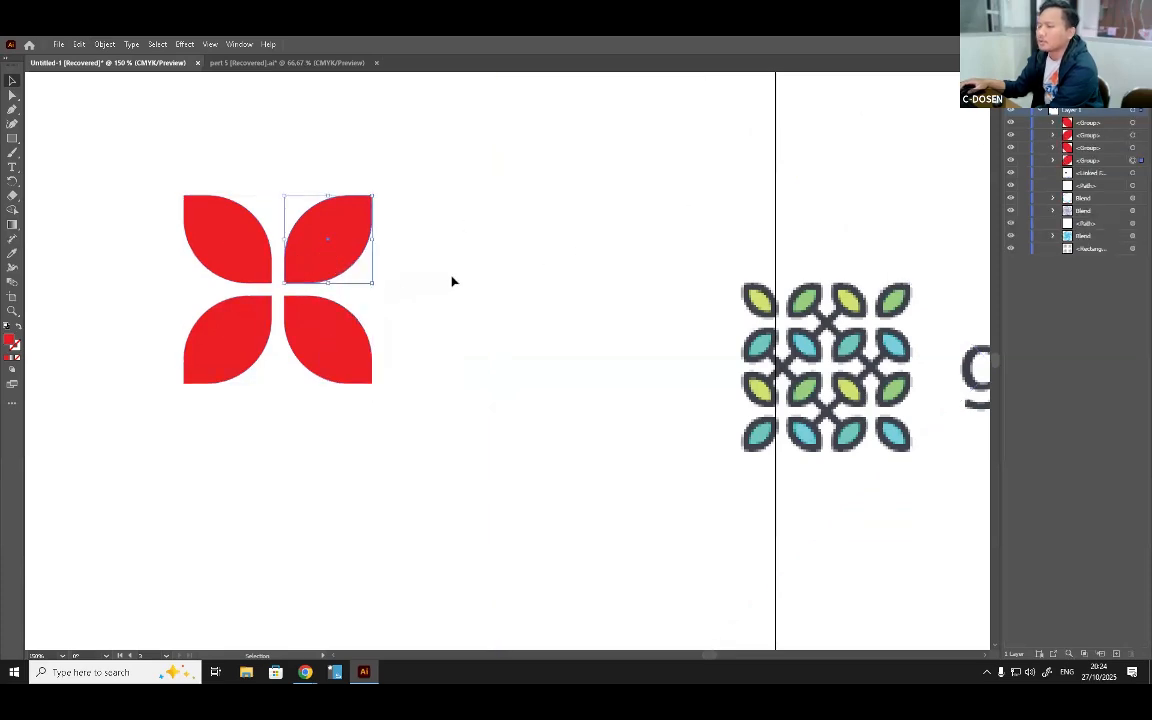
right_click(336, 247)
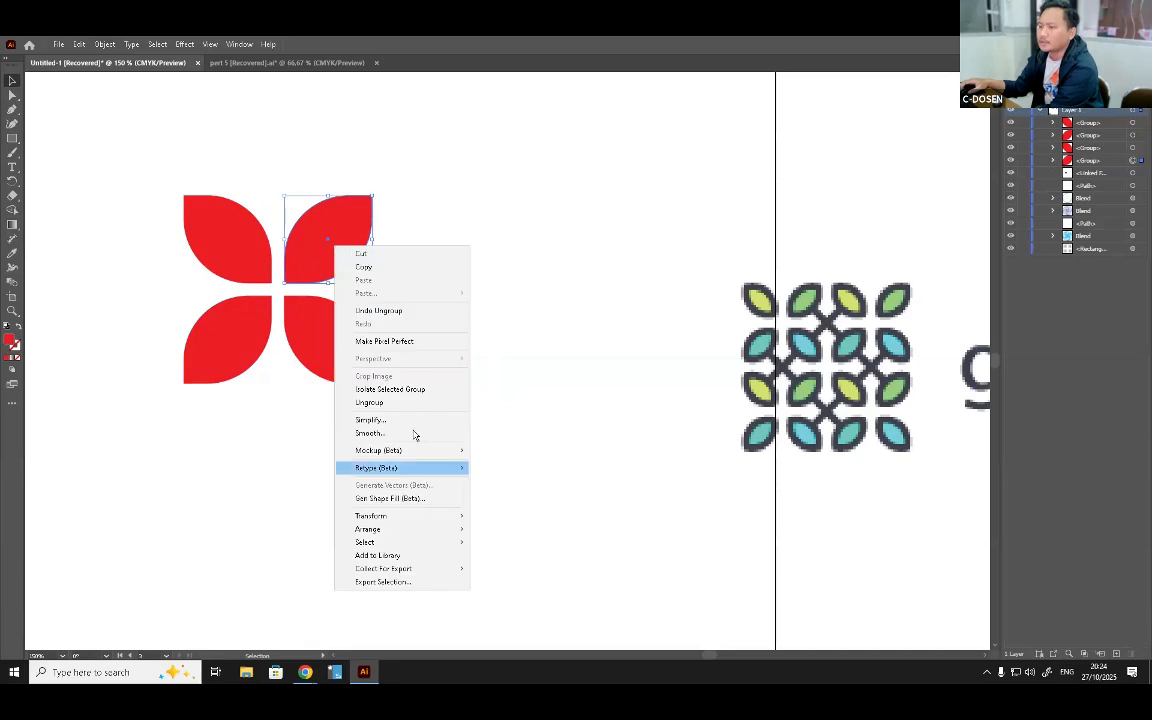
click(396, 402)
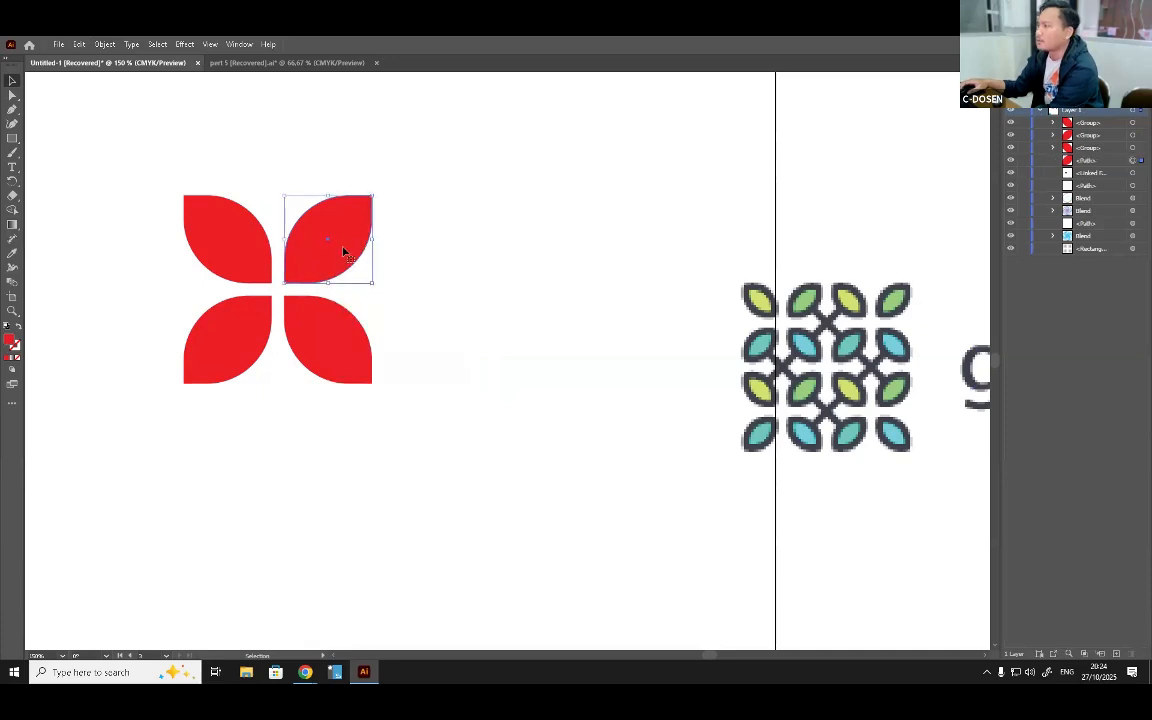
Try moving the upper-right red leaf away from the motif, and undo the move.
drag(343, 251, 426, 243)
click(315, 187)
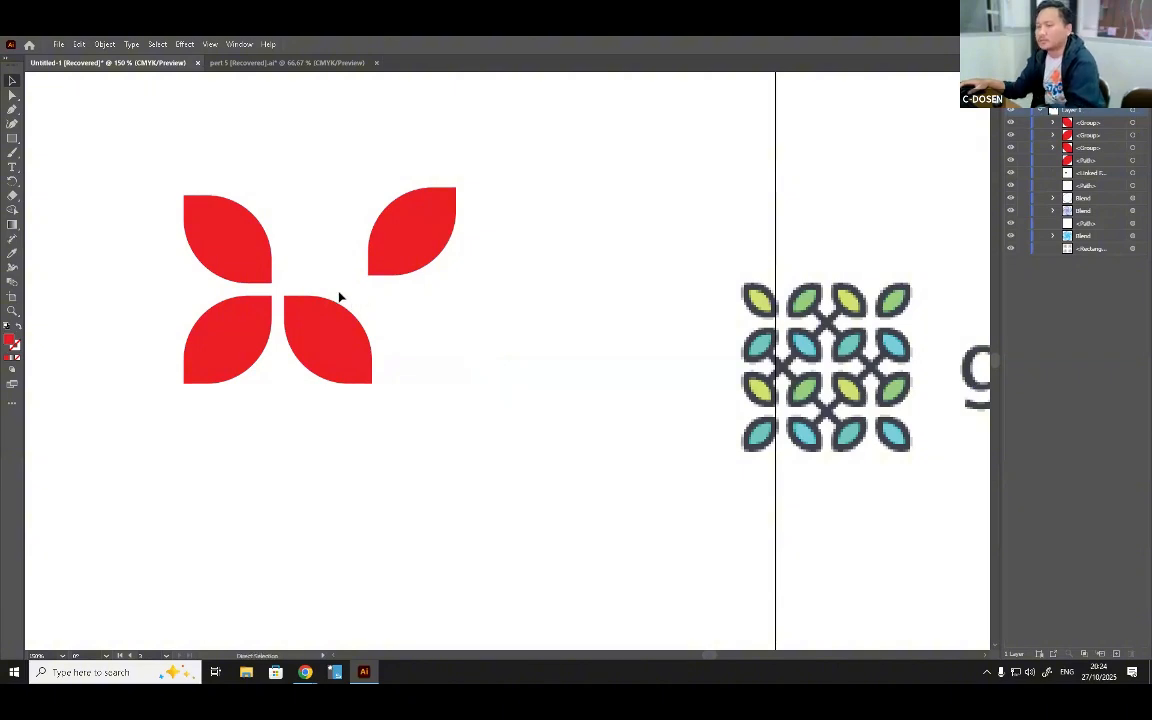
key(ctrl+z)
drag(178, 170, 427, 458)
right_click(342, 342)
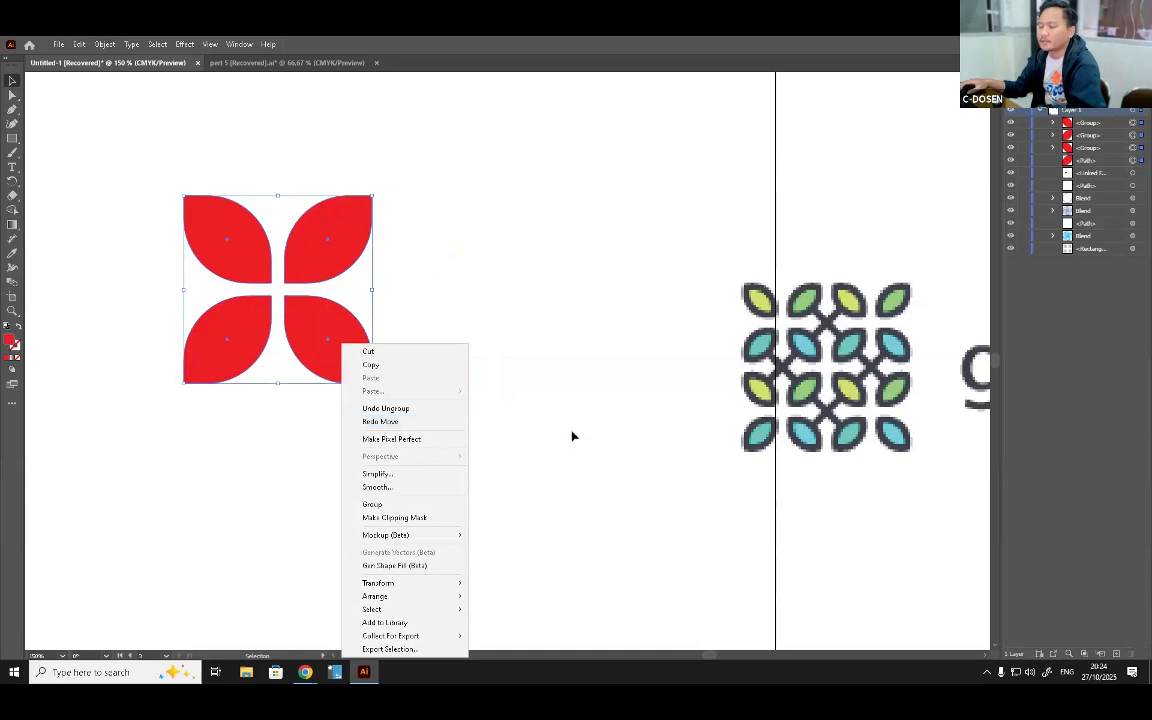
drag(572, 434, 572, 430)
Fill the upper-left leaf with yellow-green and the upper-right leaf with green, both sampled from the Gridleaf reference logo.
click(301, 252)
click(248, 250)
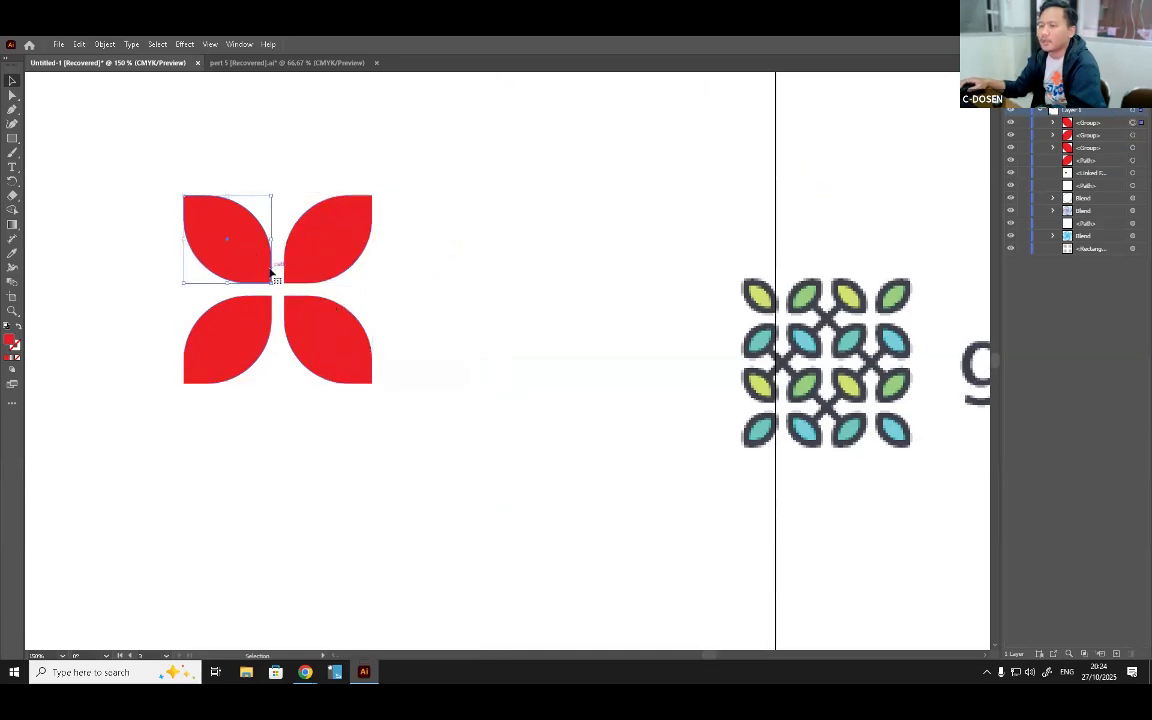
click(12, 255)
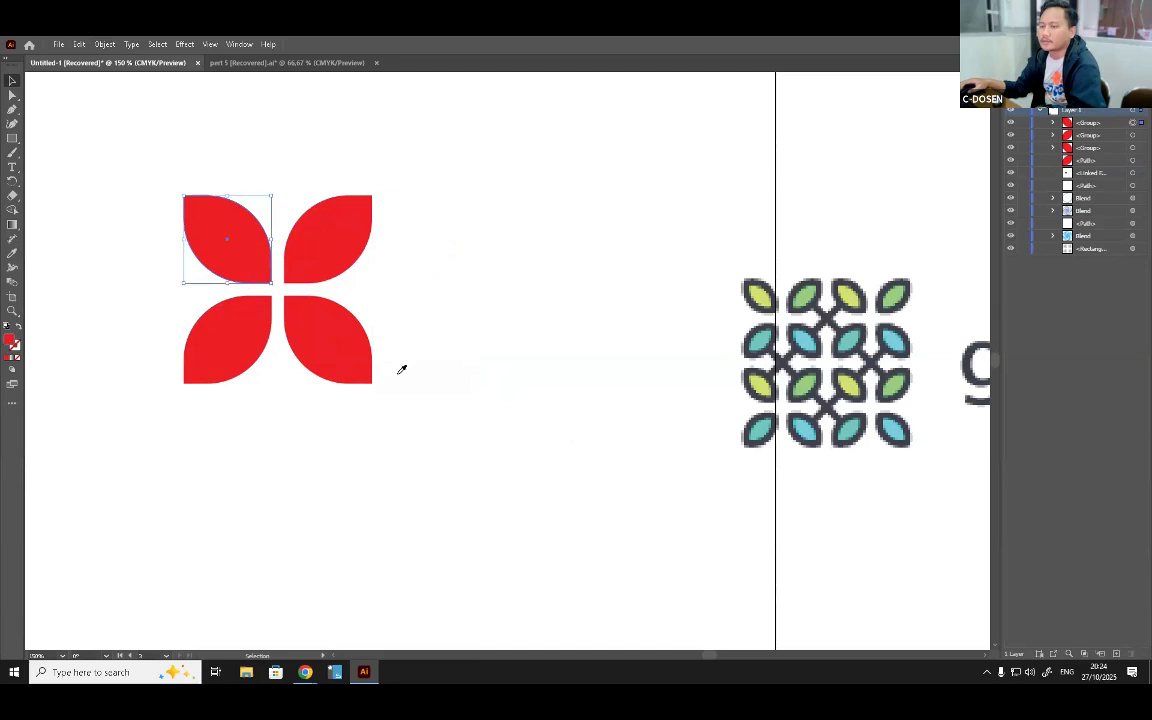
click(760, 294)
key(v)
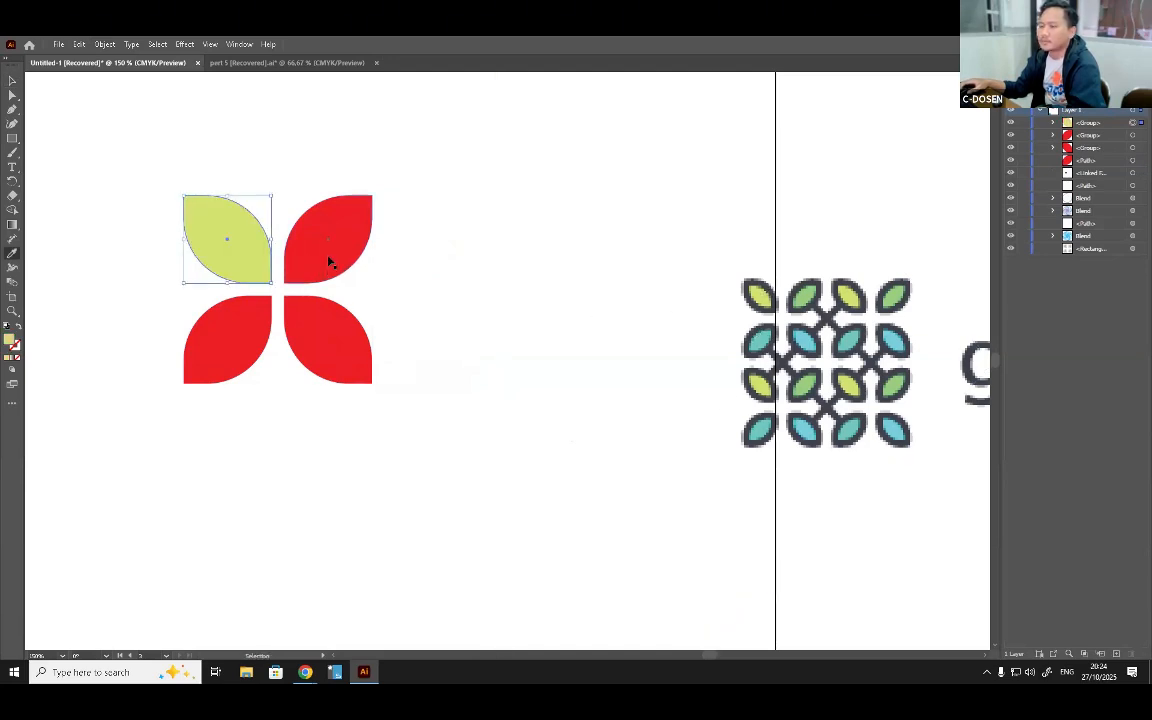
click(328, 260)
key(i)
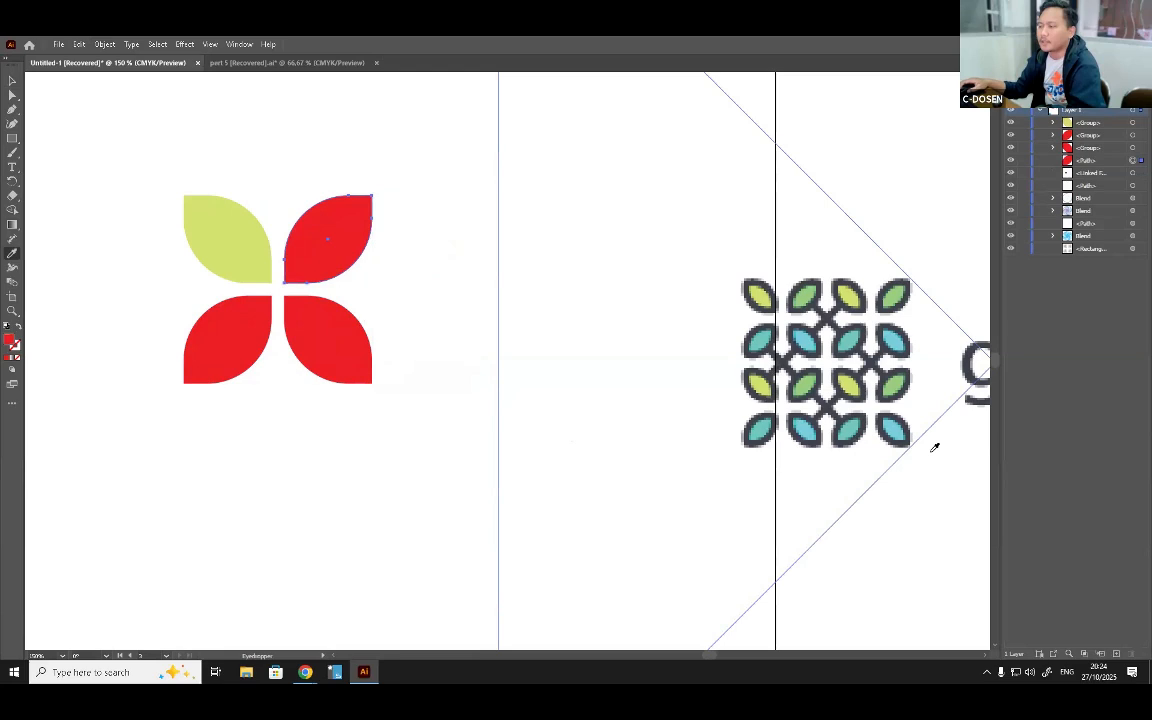
click(806, 293)
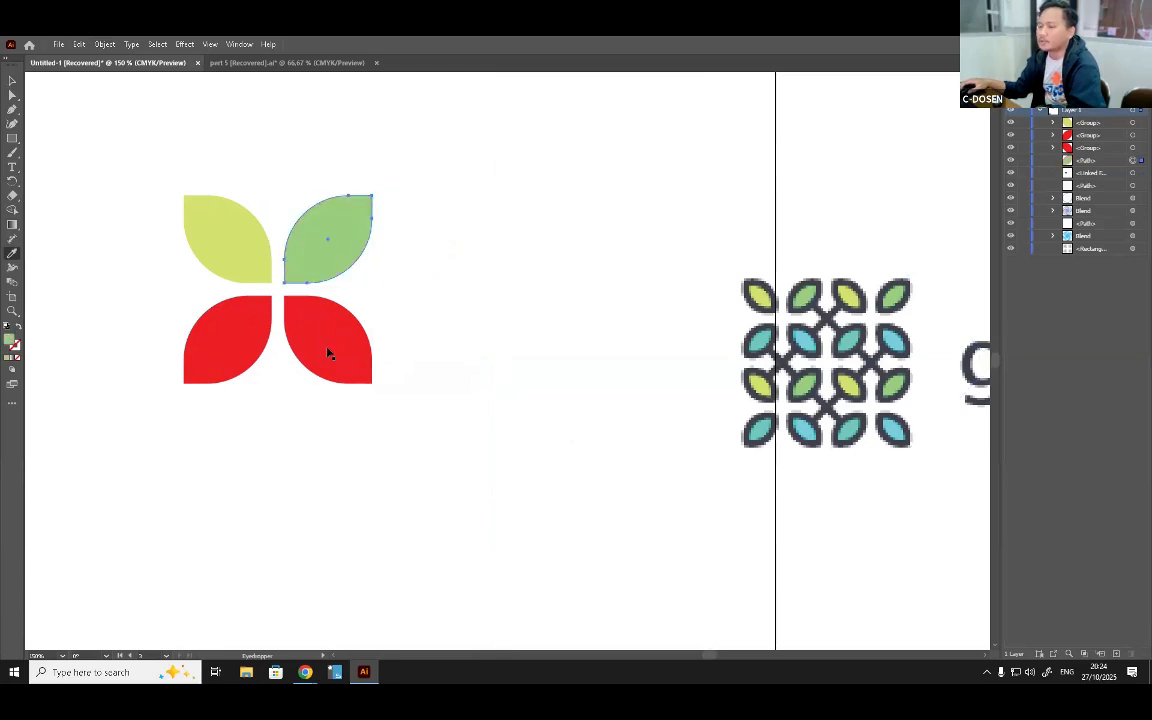
Fill the lower-right leaf with light blue and the lower-left leaf with teal, both sampled from the reference logo.
key(v)
click(327, 352)
key(i)
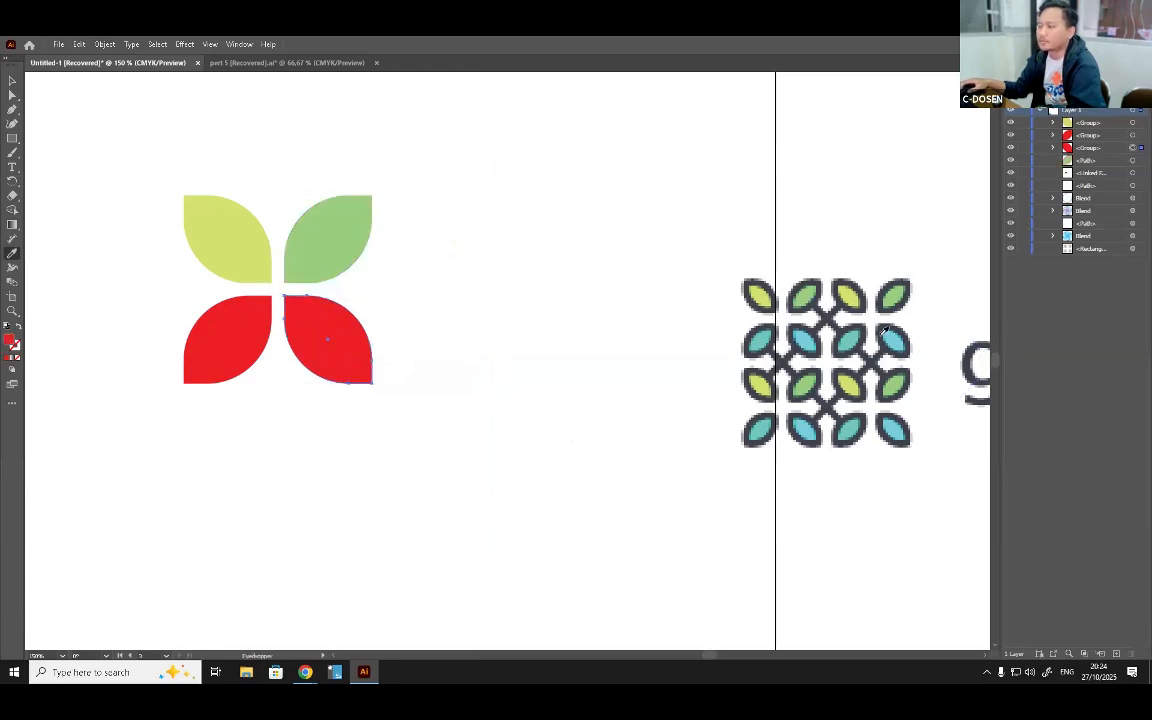
click(809, 343)
key(v)
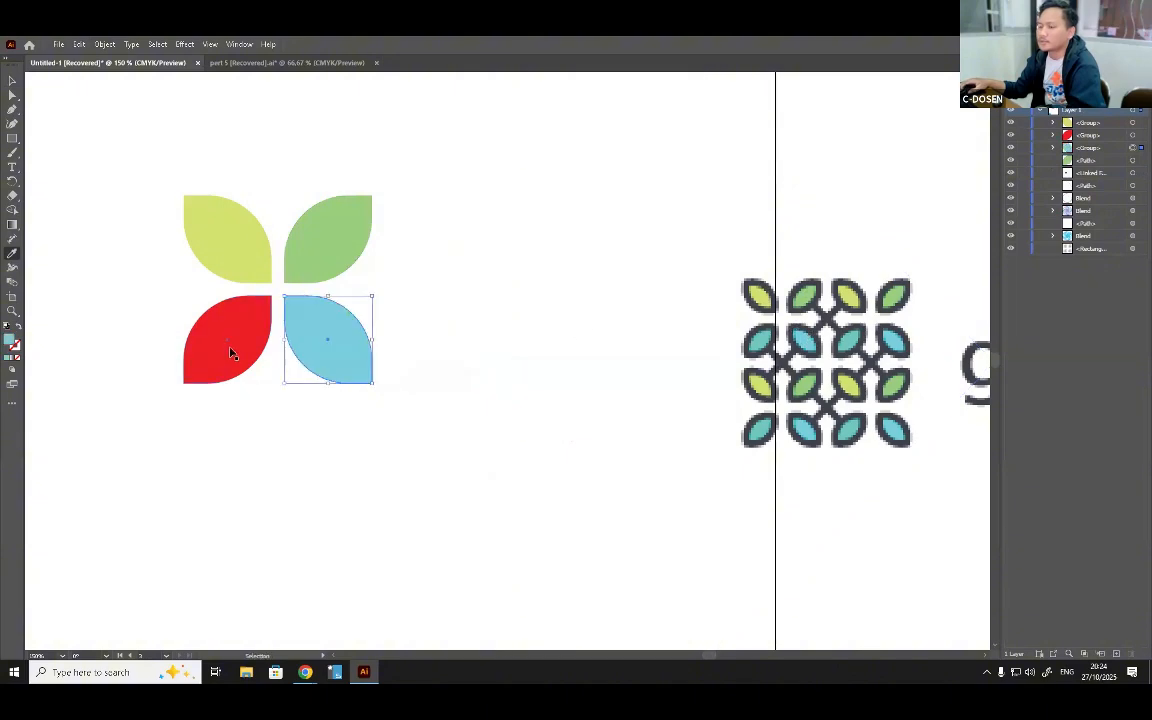
click(230, 353)
key(i)
click(758, 340)
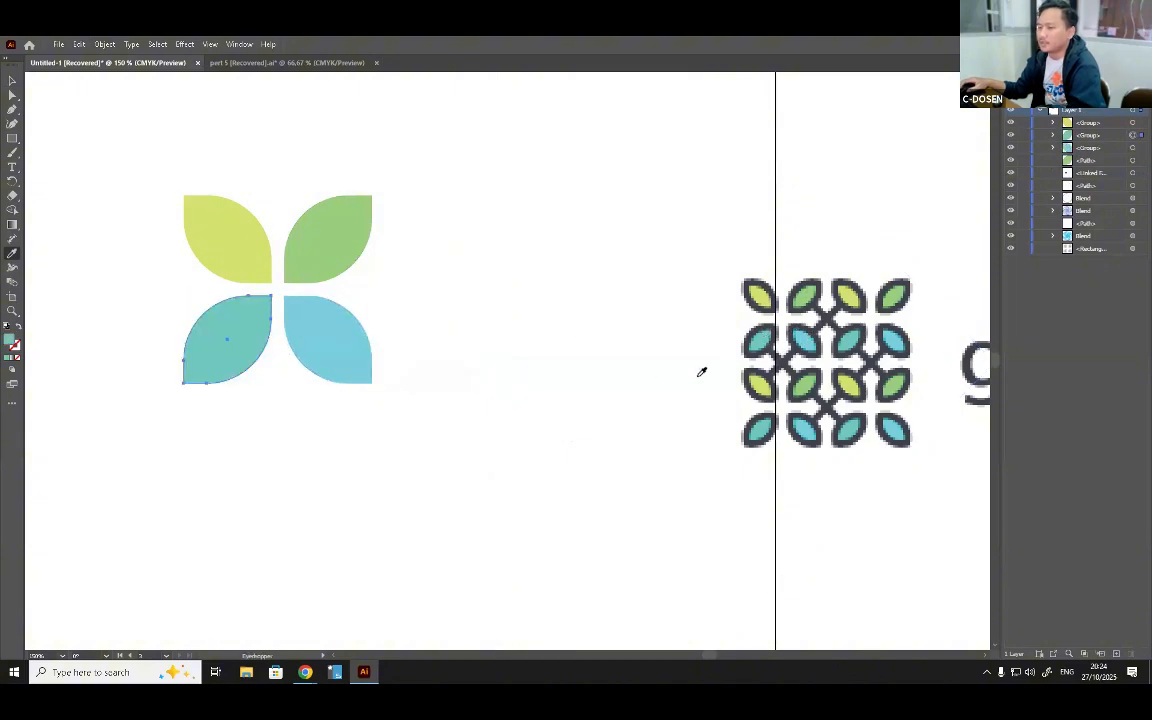
Give all four leaves a dark grey stroke with the colour 4C4A4A.
click(13, 80)
drag(116, 115, 390, 405)
double_click(14, 346)
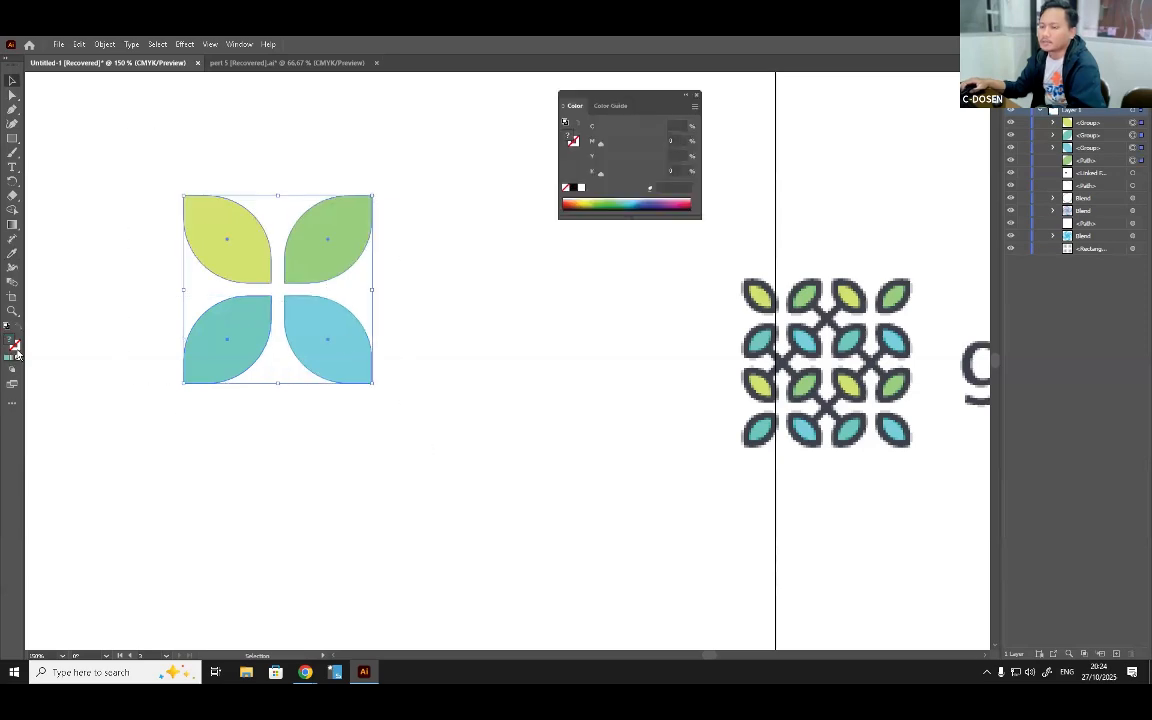
mouse_move(484, 366)
mouse_down()
mouse_move(423, 372)
mouse_move(422, 384)
mouse_up()
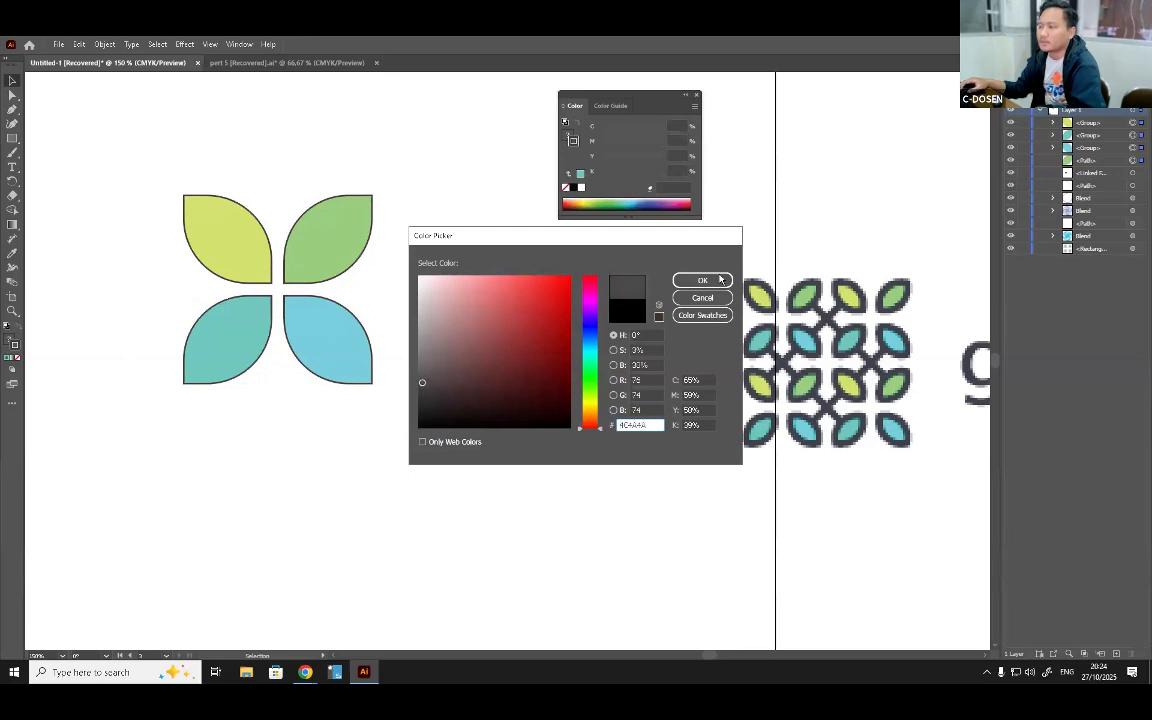
click(702, 280)
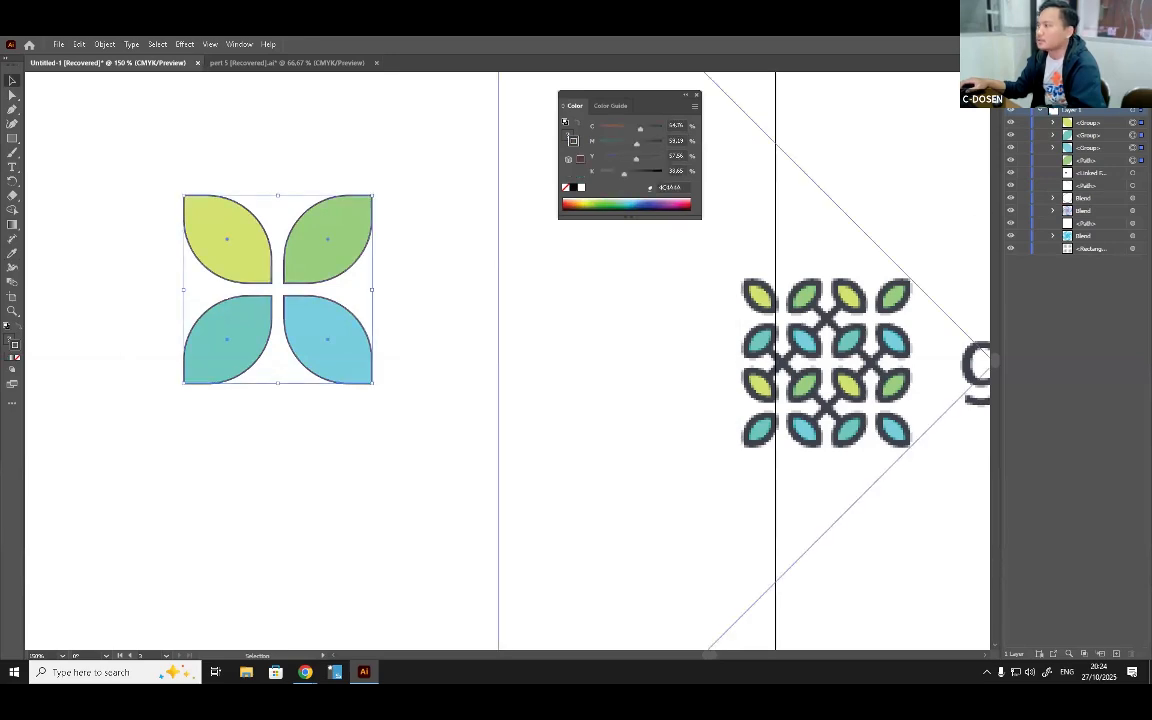
Set the leaves' stroke weight to 4 pt and group the four leaves.
click(1030, 112)
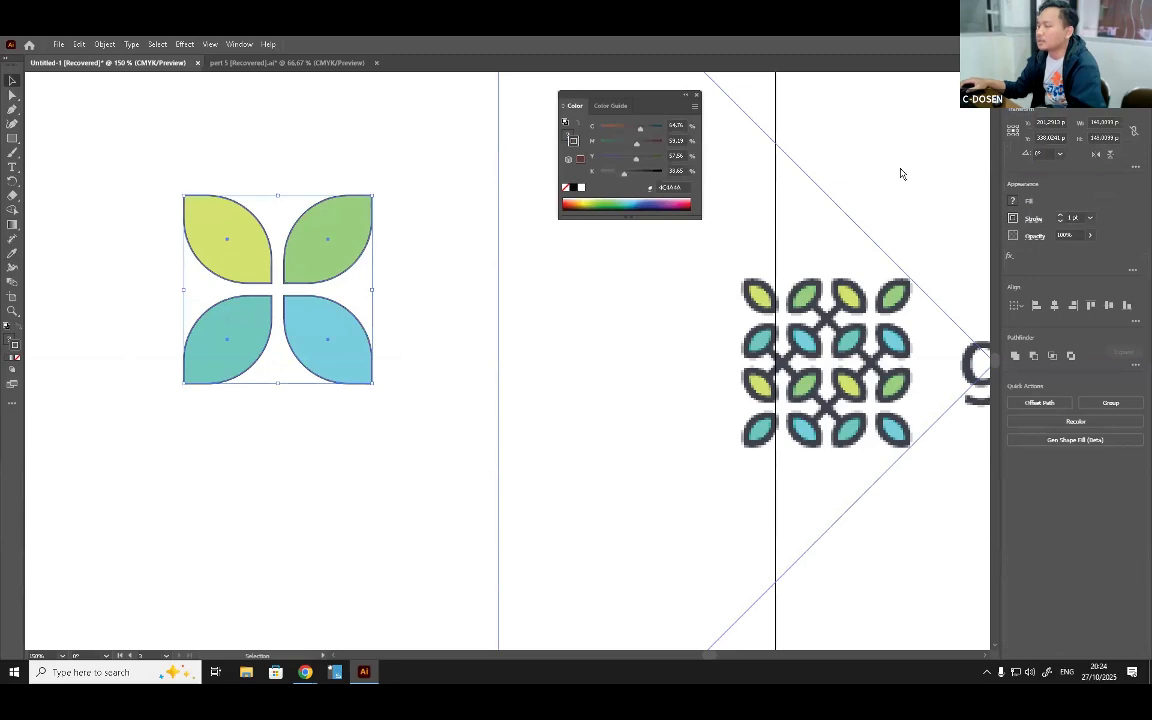
click(1060, 215)
click(1060, 215)
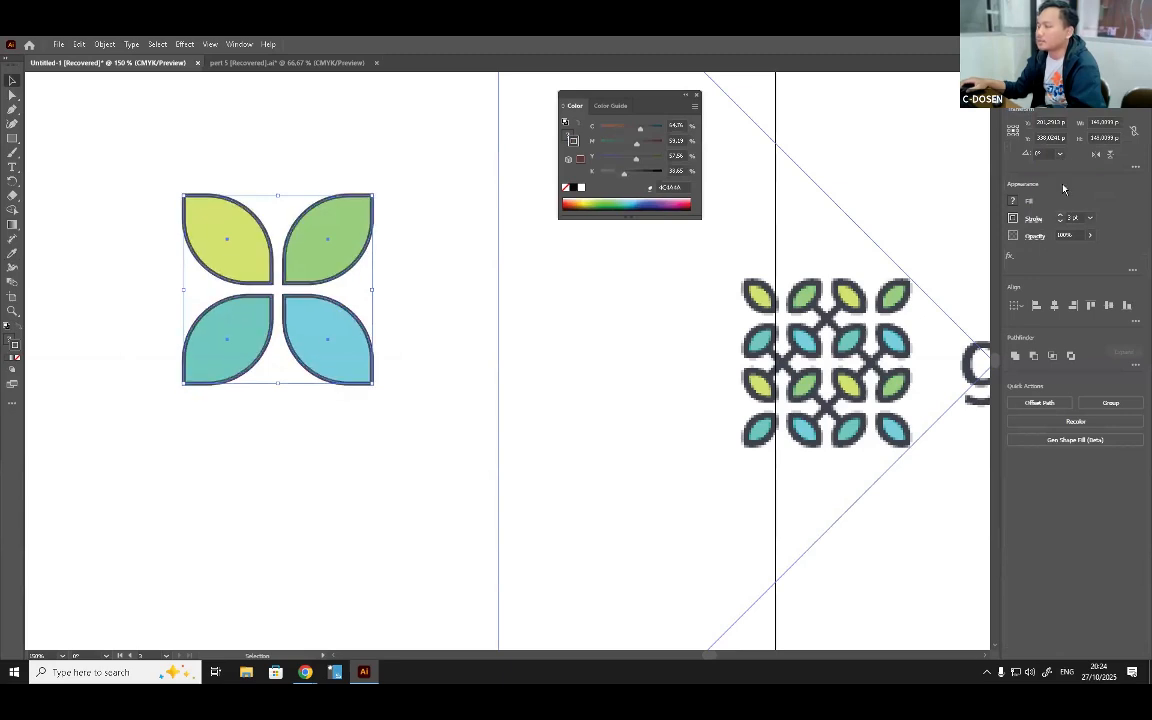
click(1060, 215)
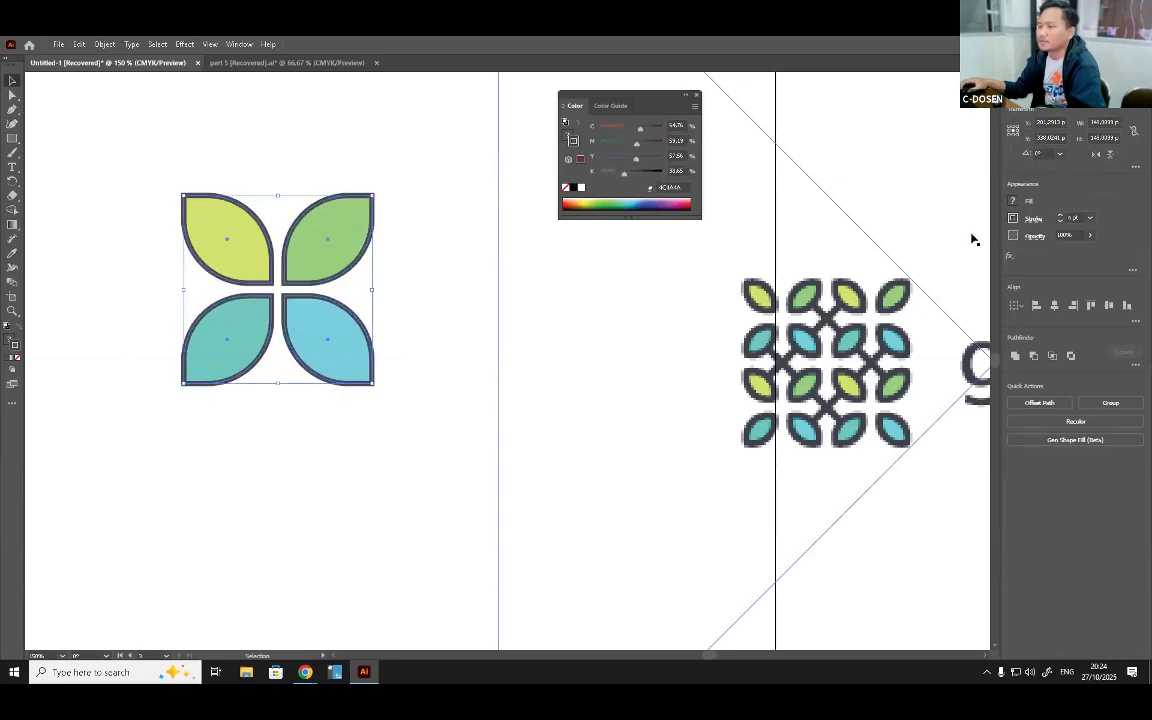
click(425, 288)
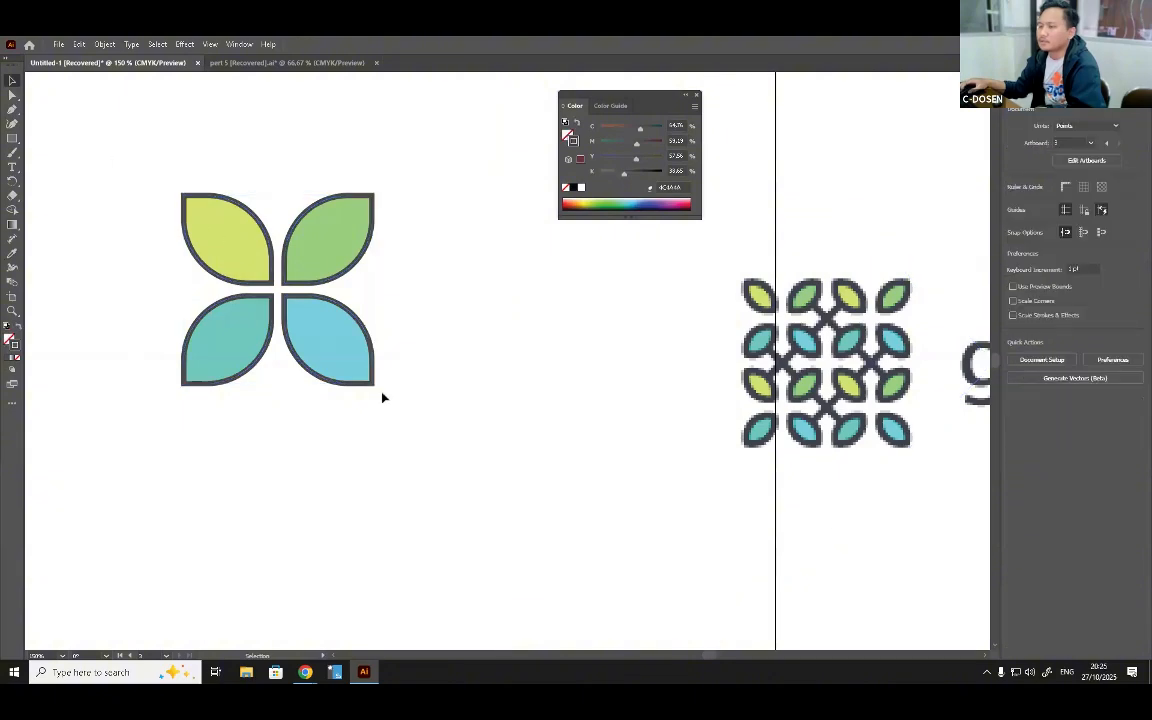
drag(116, 160, 455, 507)
key(ctrl+g)
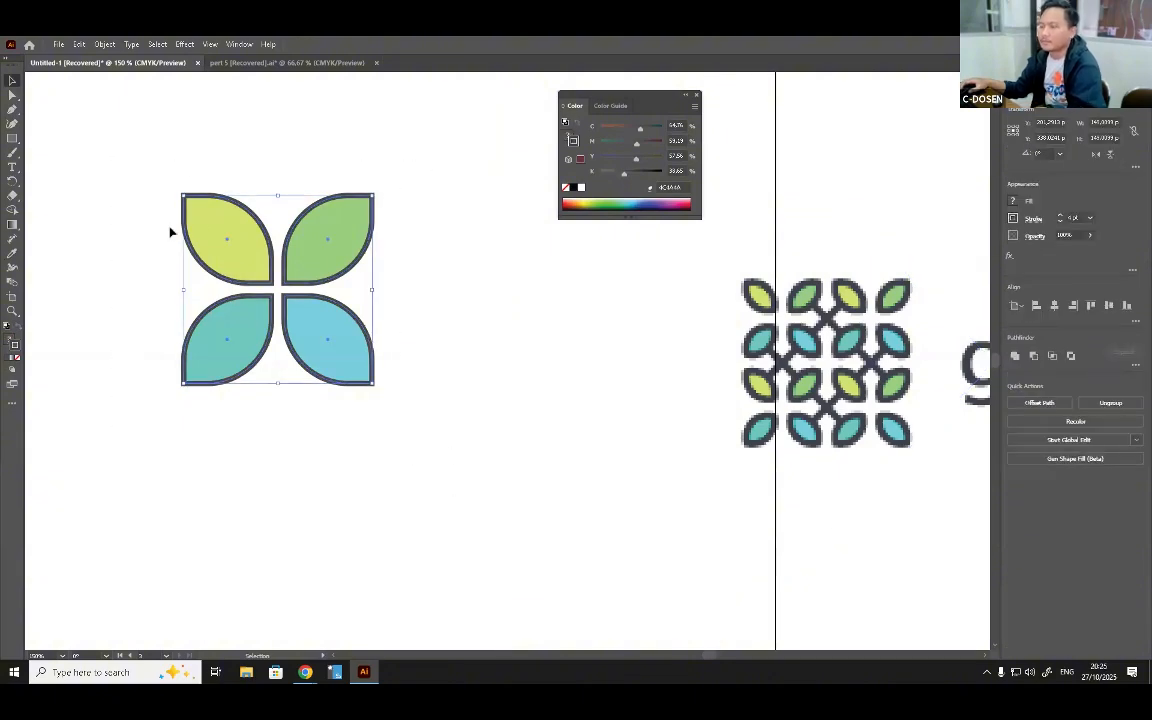
click(186, 45)
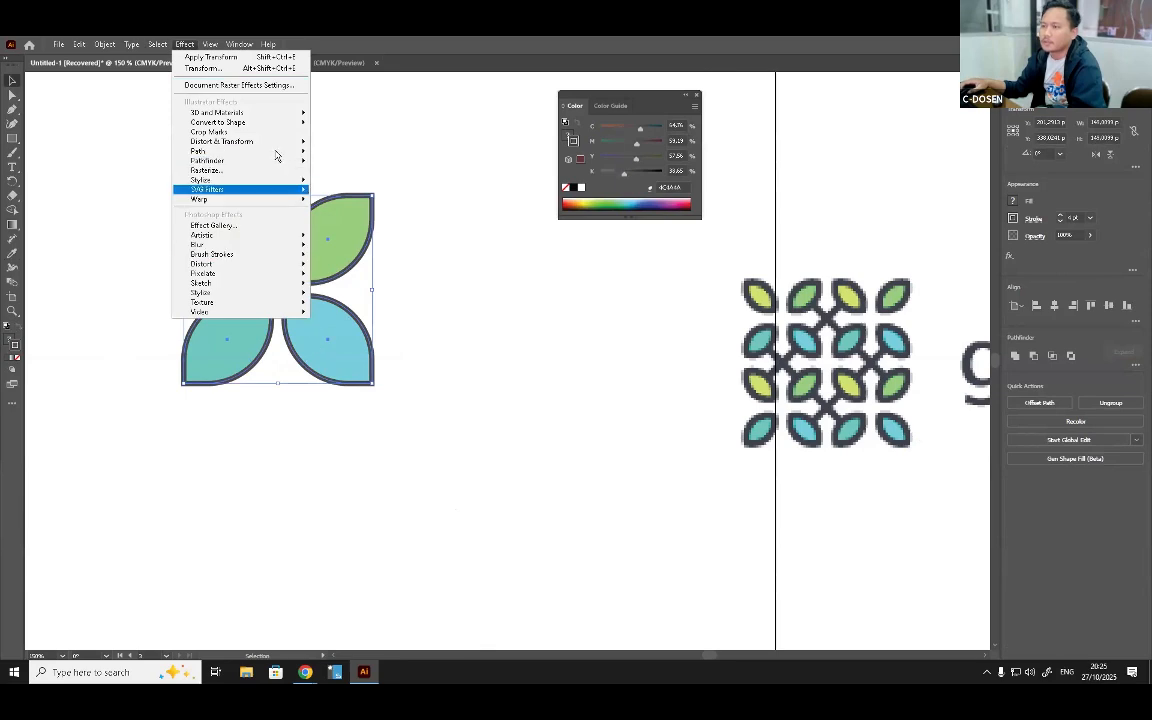
click(223, 139)
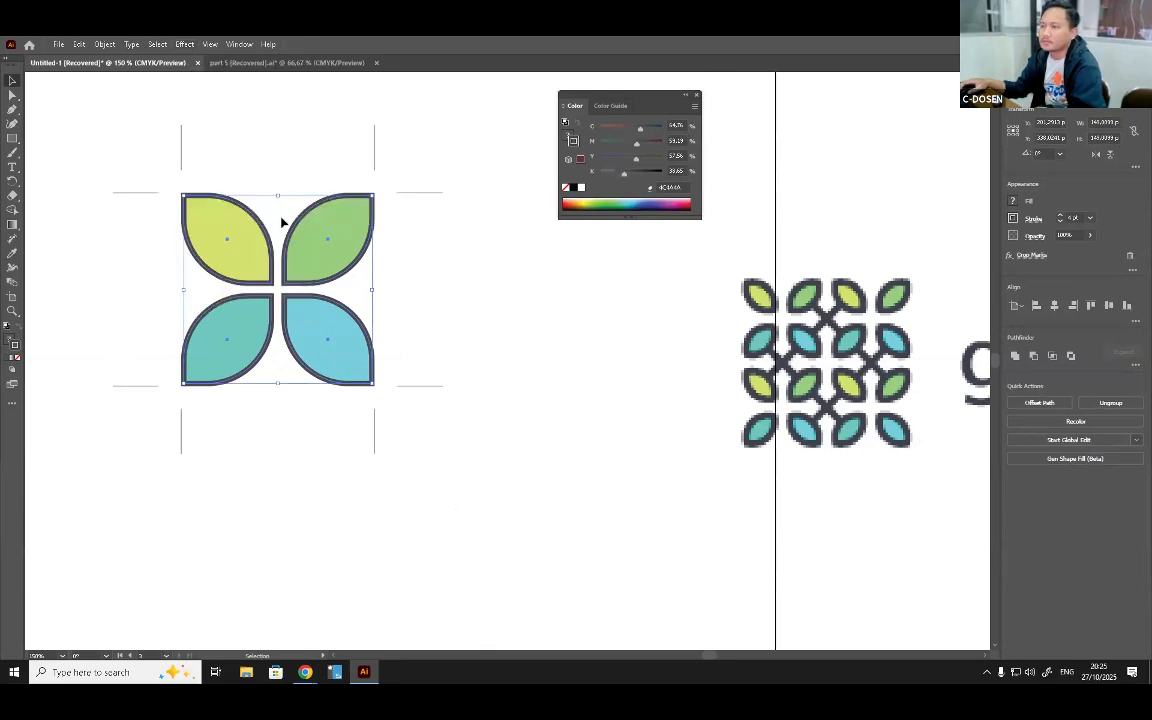
key(ctrl+z)
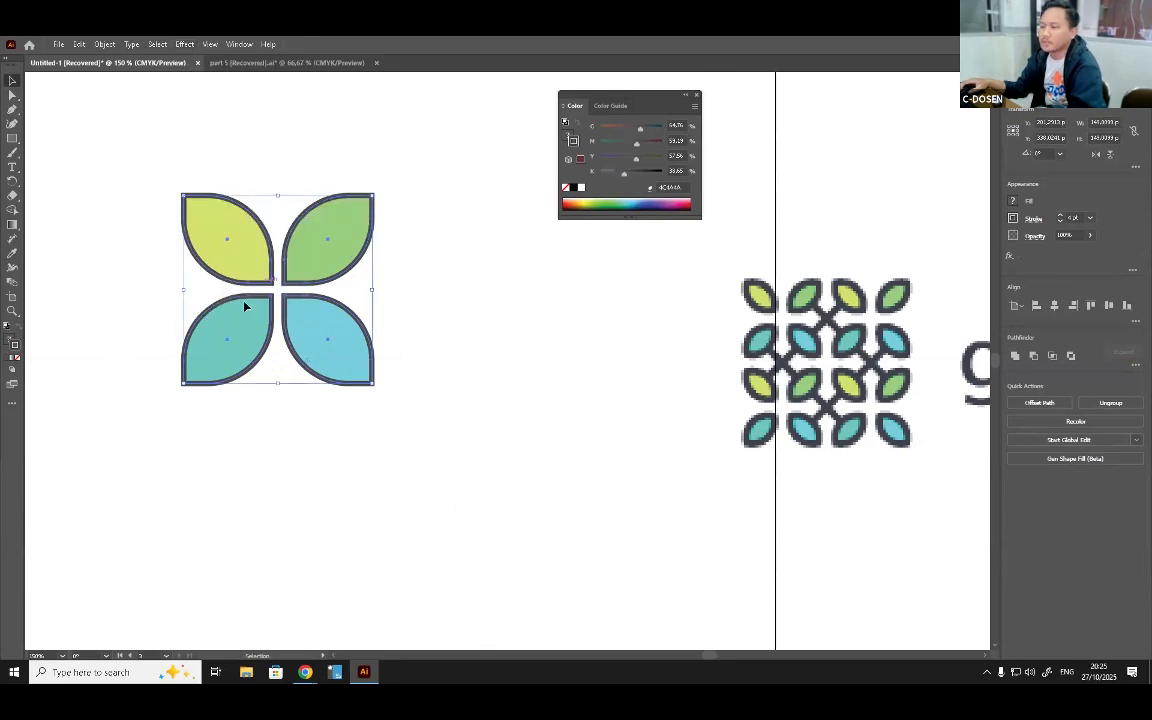
Start a Transform effect on the leaf group with a 10 pt vertical move and a 90° rotation.
click(185, 44)
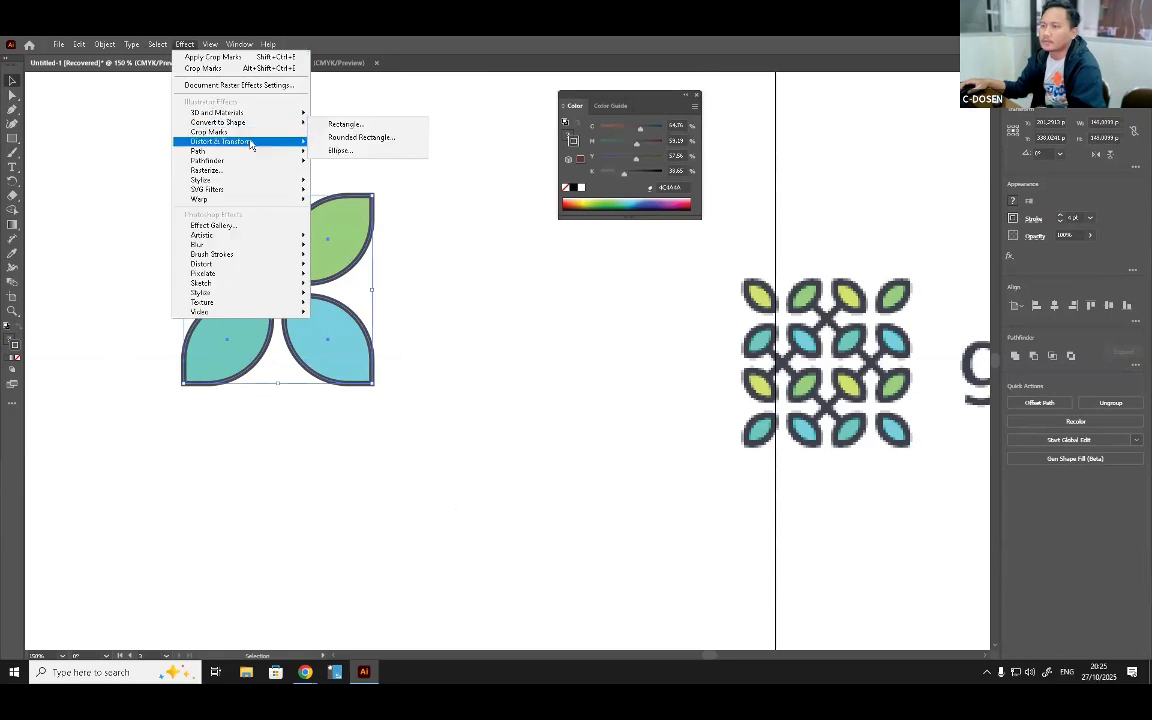
mouse_move(252, 141)
click(372, 188)
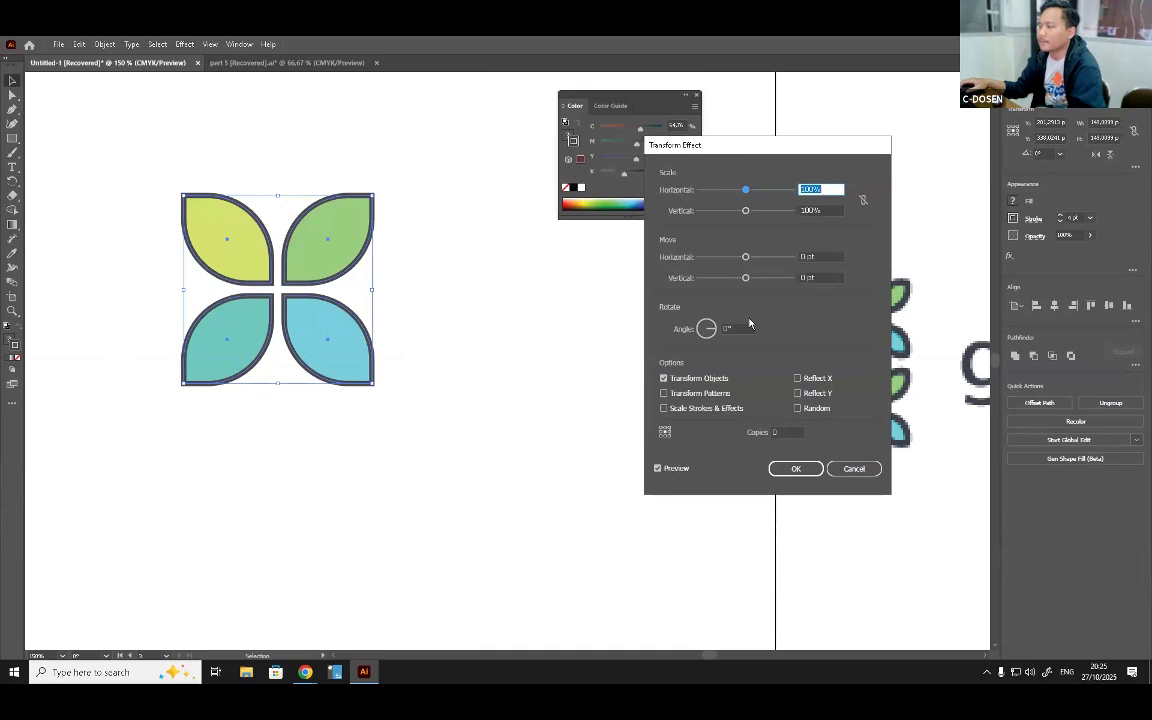
click(821, 277)
text(10)
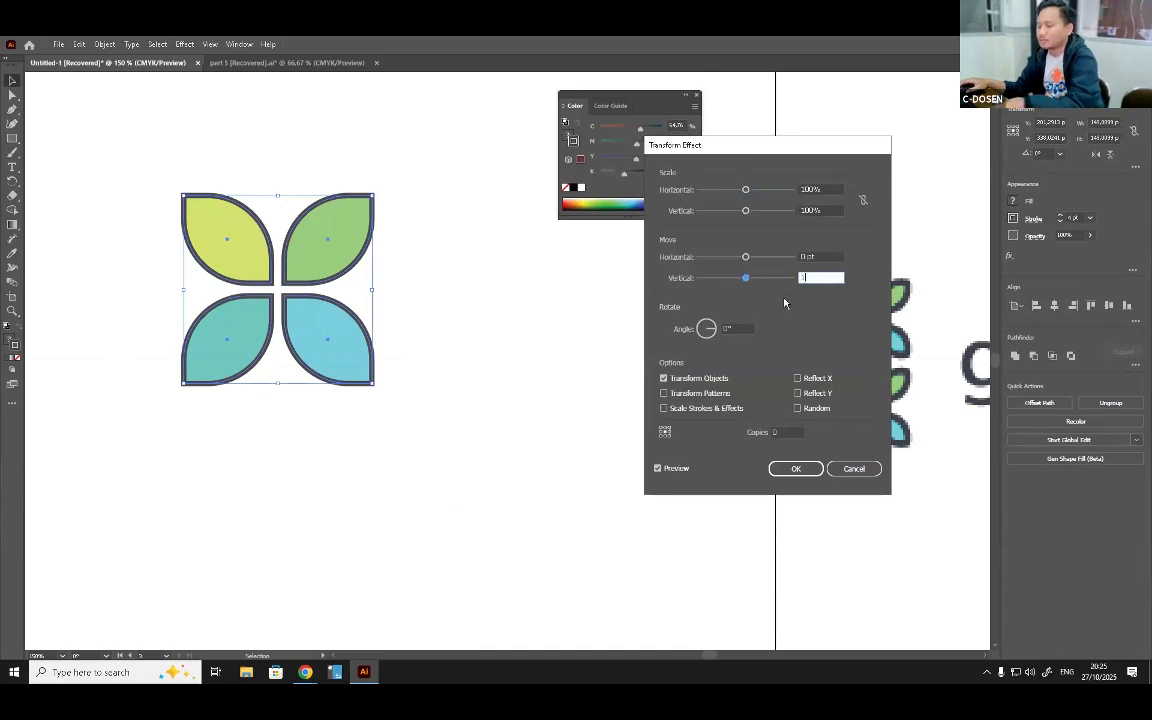
click(724, 329)
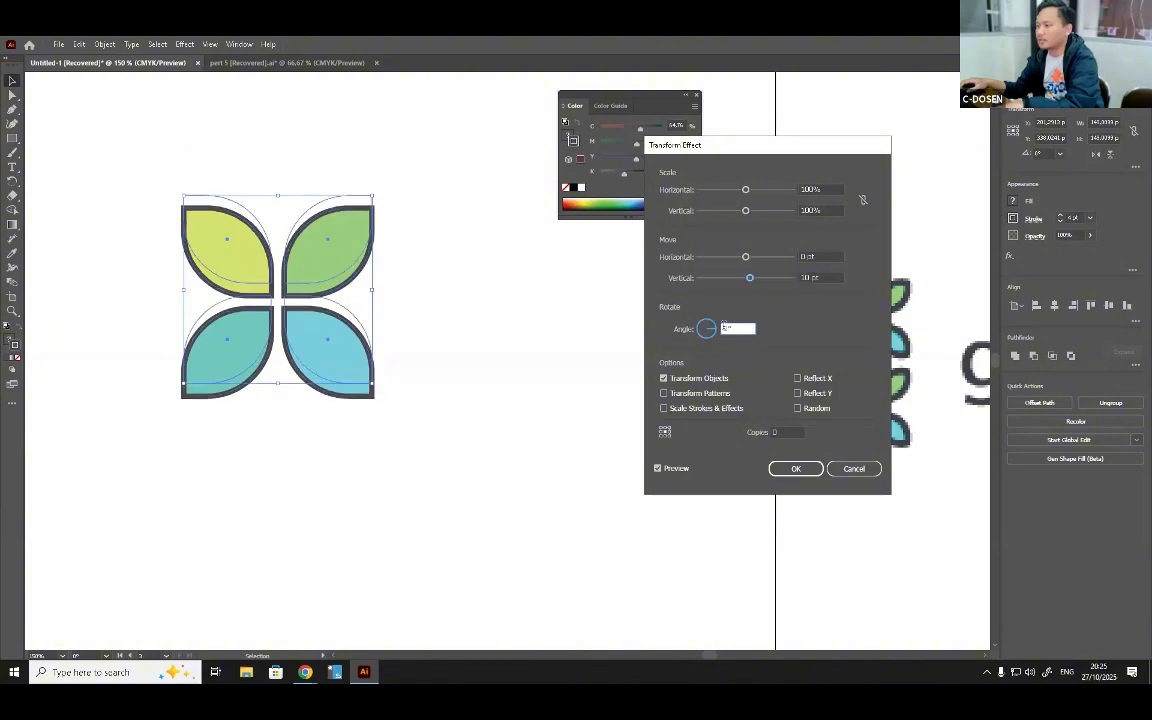
text(720)
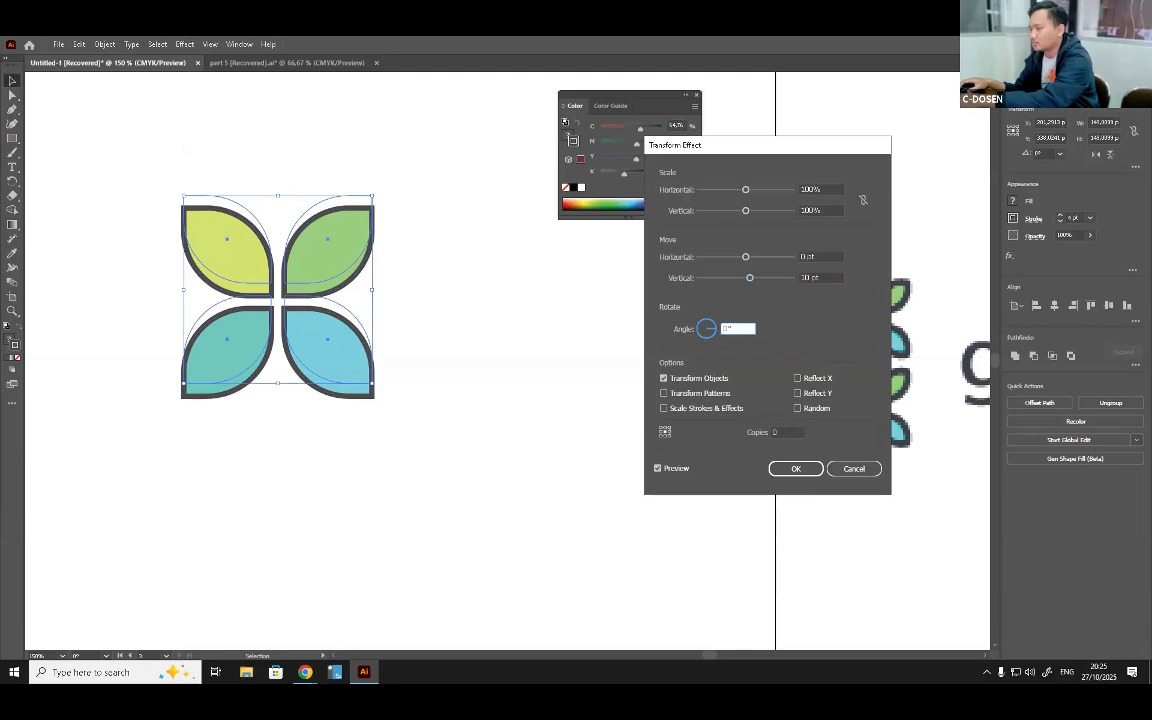
Set the effect to 3 copies about the group's lower-right corner, and apply it.
click(782, 431)
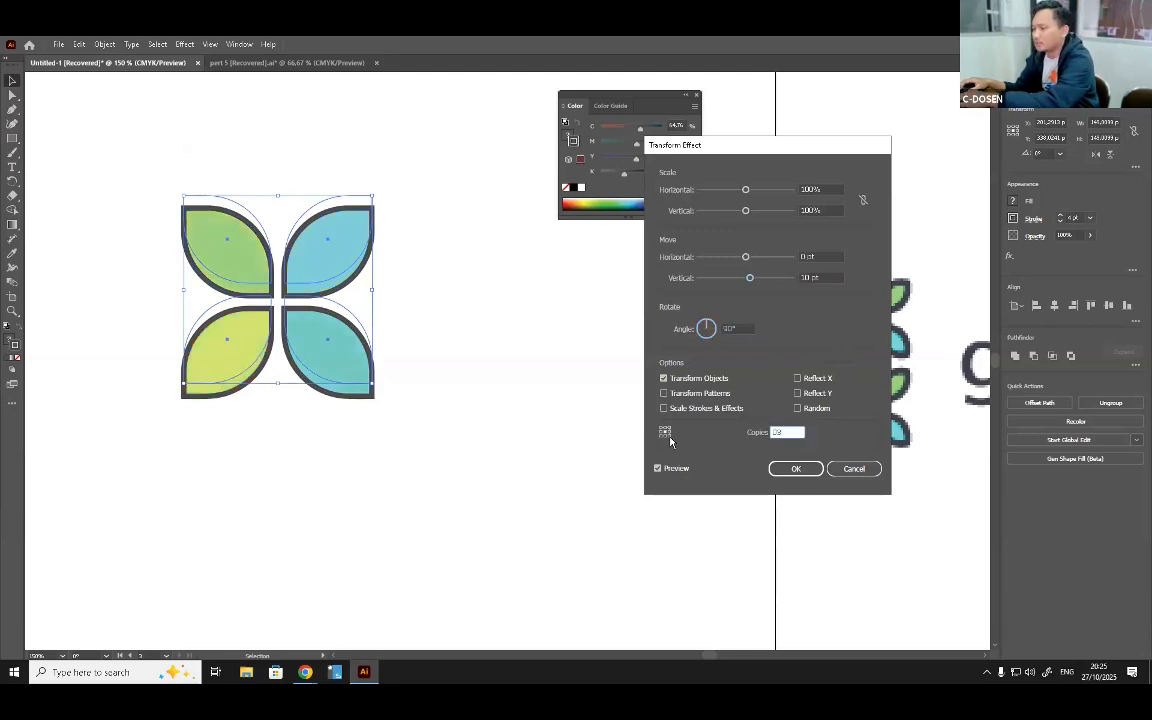
click(795, 468)
click(376, 167)
scroll(334, 329, down, 2)
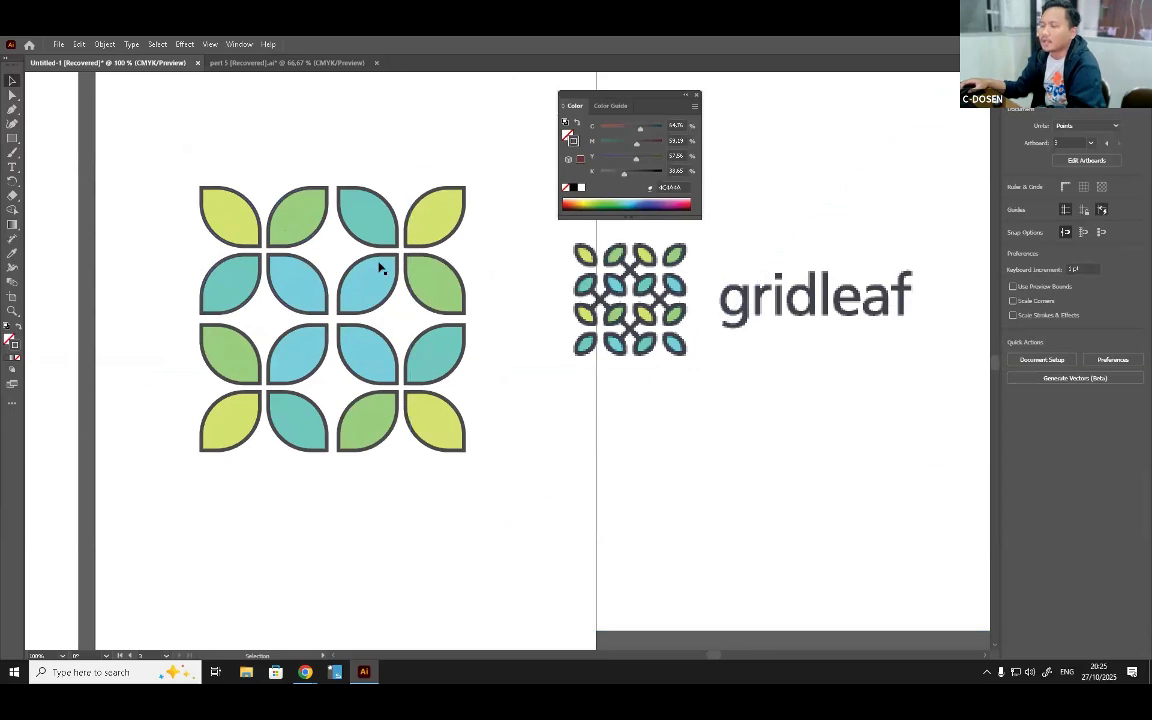
Expand the appearance of the transformed leaf group and ungroup it into separate four-leaf motifs.
click(286, 236)
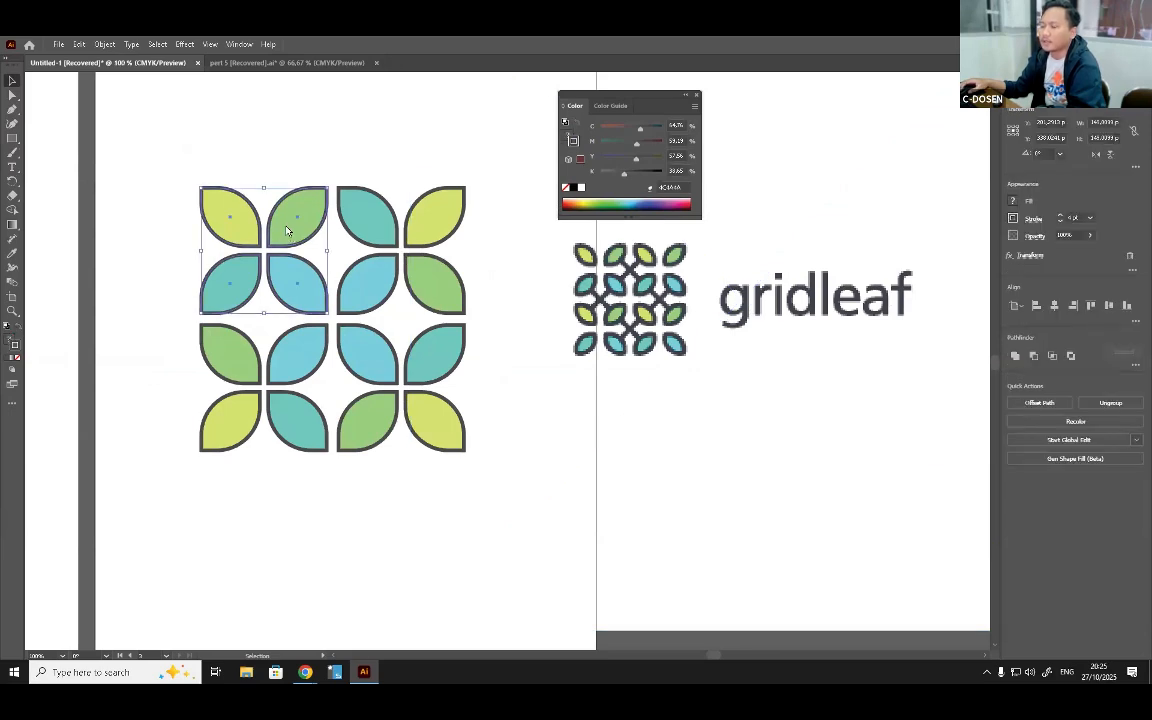
right_click(292, 231)
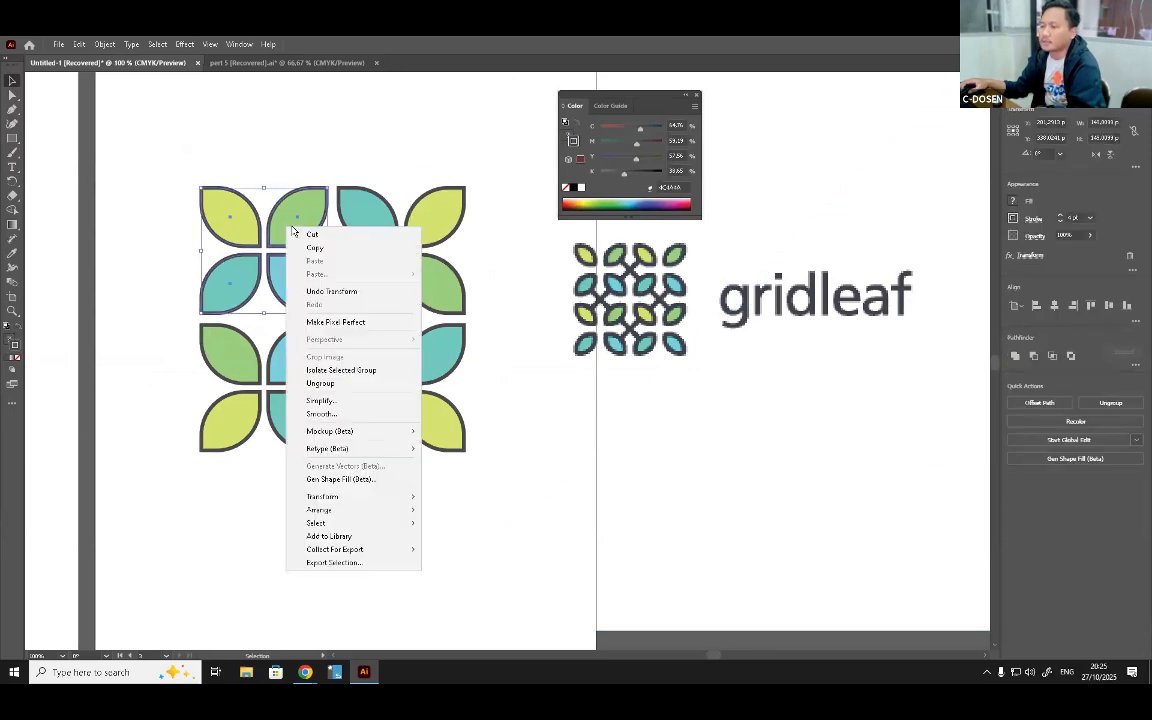
click(106, 44)
click(147, 212)
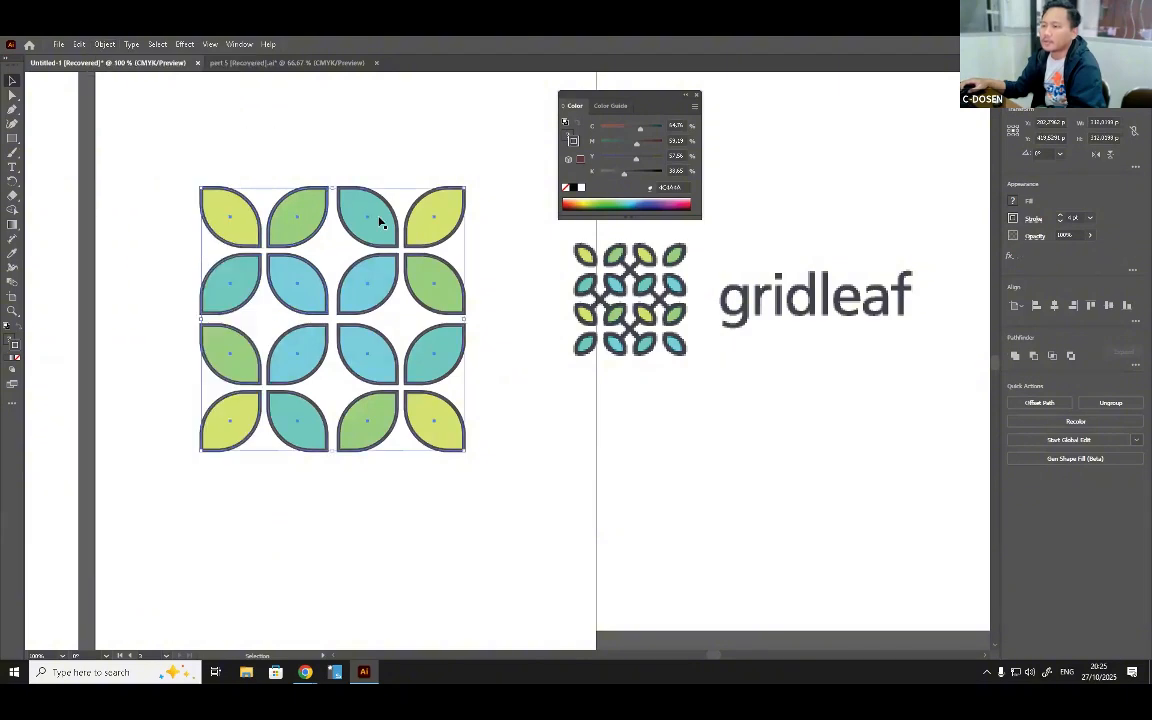
right_click(370, 216)
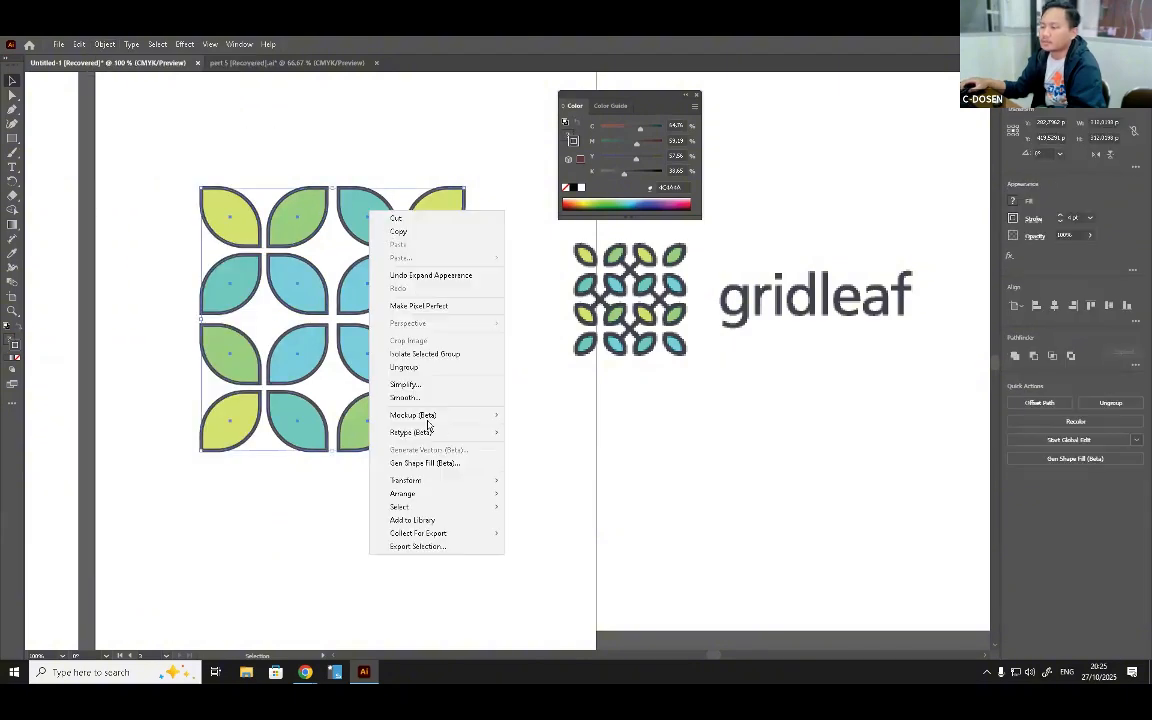
click(404, 367)
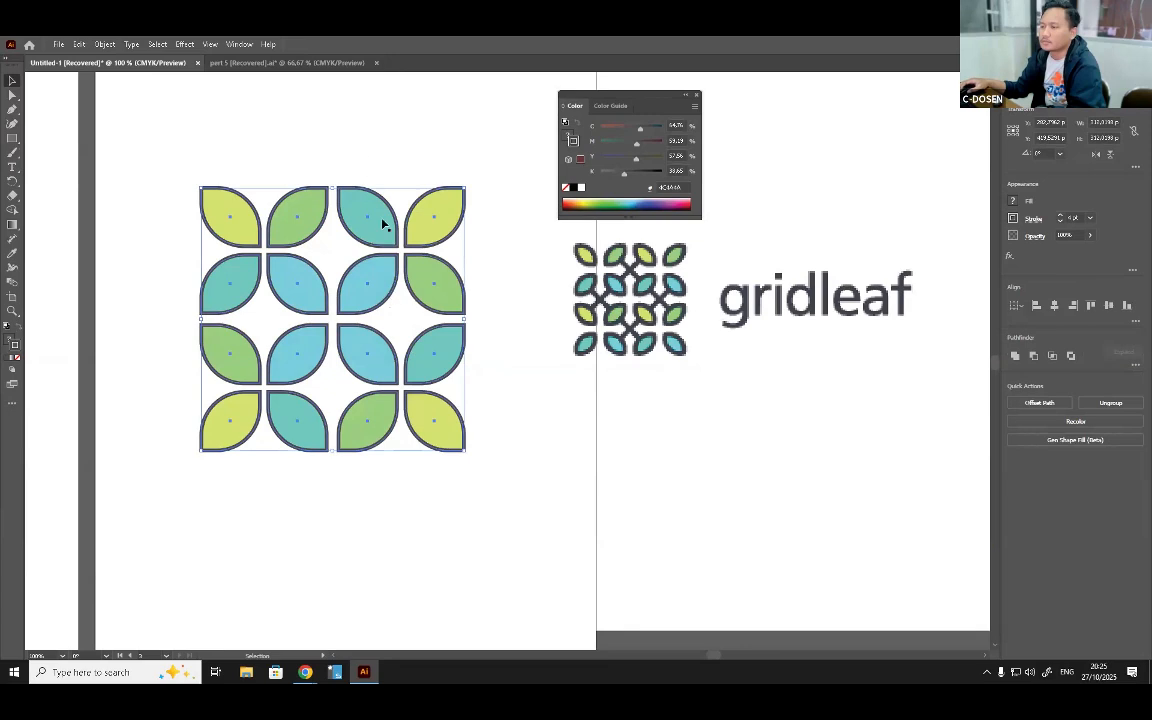
Rotate the other motifs to match the upper-left one's colour order: upper-right 90° counterclockwise, lower-right 180°, lower-left 90° clockwise.
drag(400, 250, 330, 215)
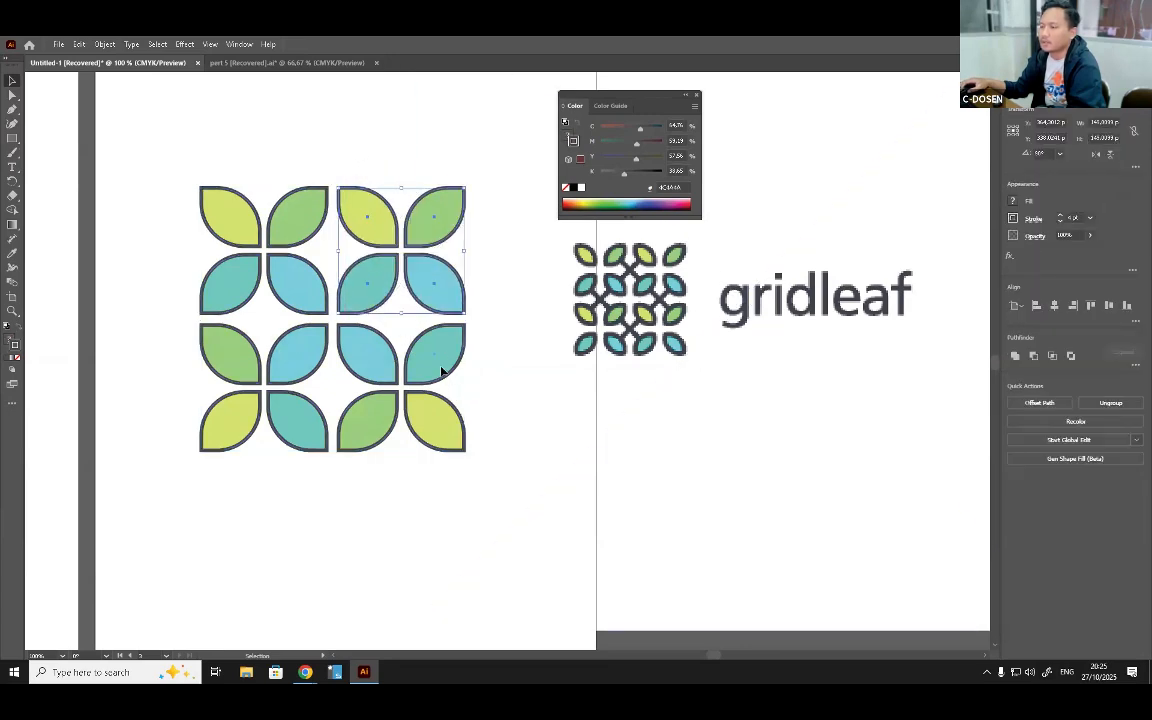
click(440, 373)
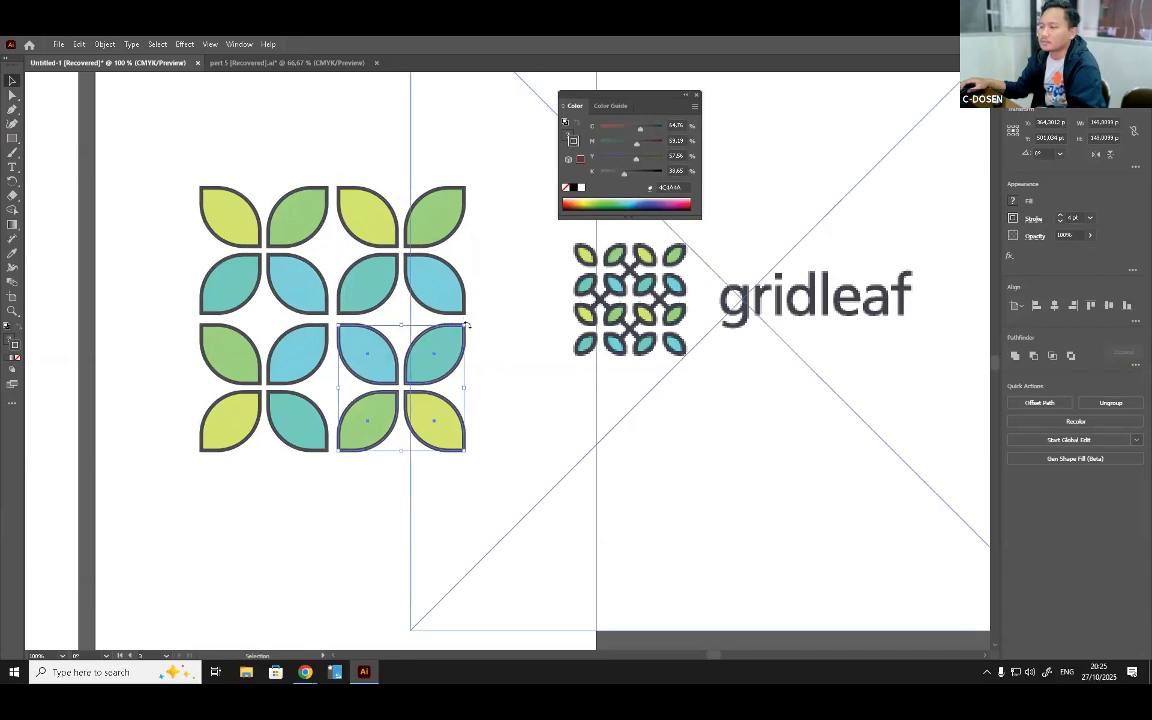
drag(466, 325, 297, 438)
click(278, 368)
drag(329, 325, 316, 468)
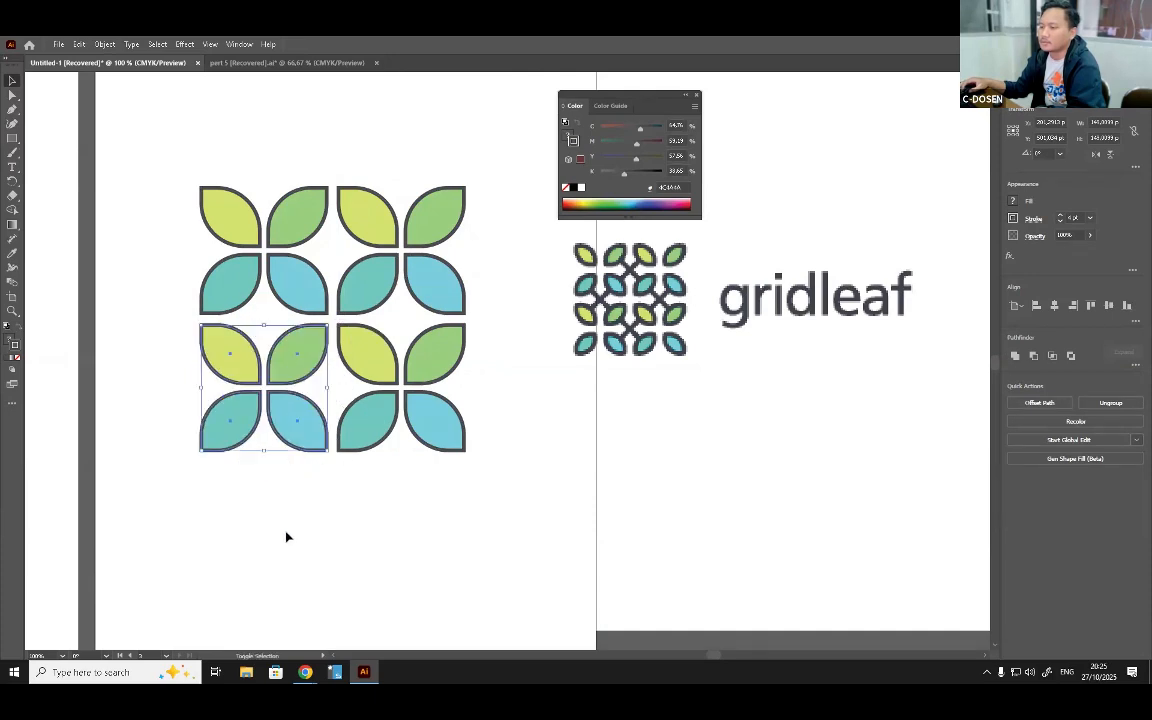
Deselect the finished motifs, switch to Google Classroom in Chrome, and open the classwork list of the VG MF Senin 18.30 class.
click(491, 314)
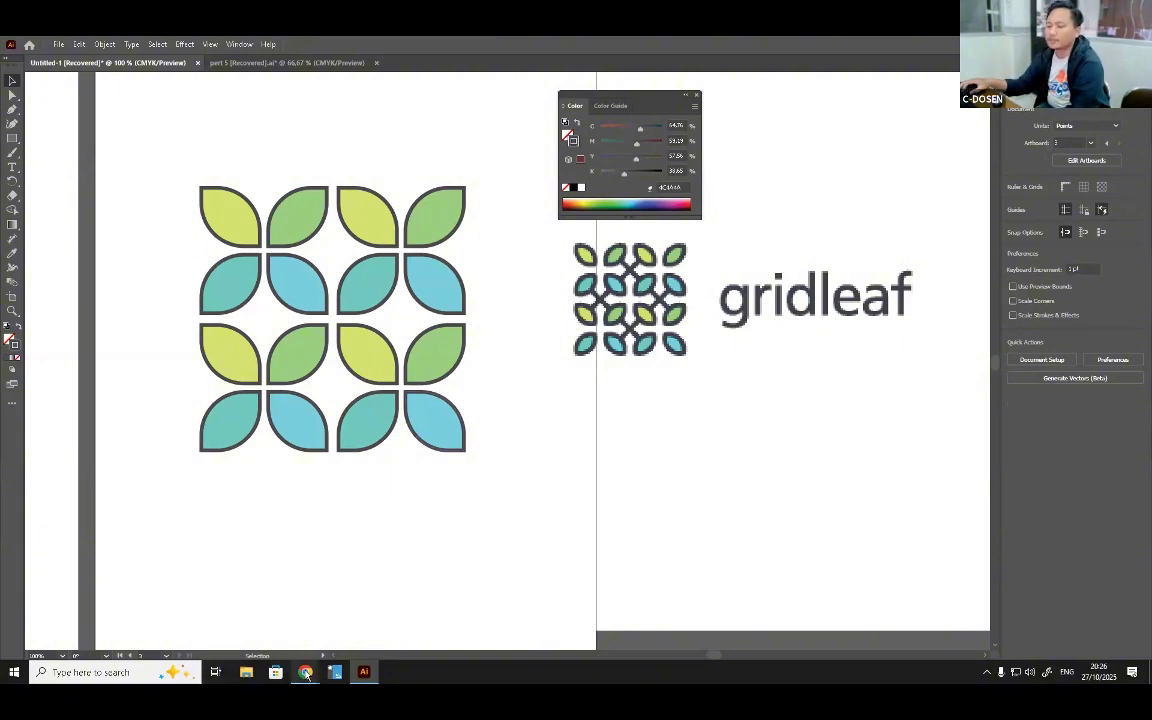
click(360, 612)
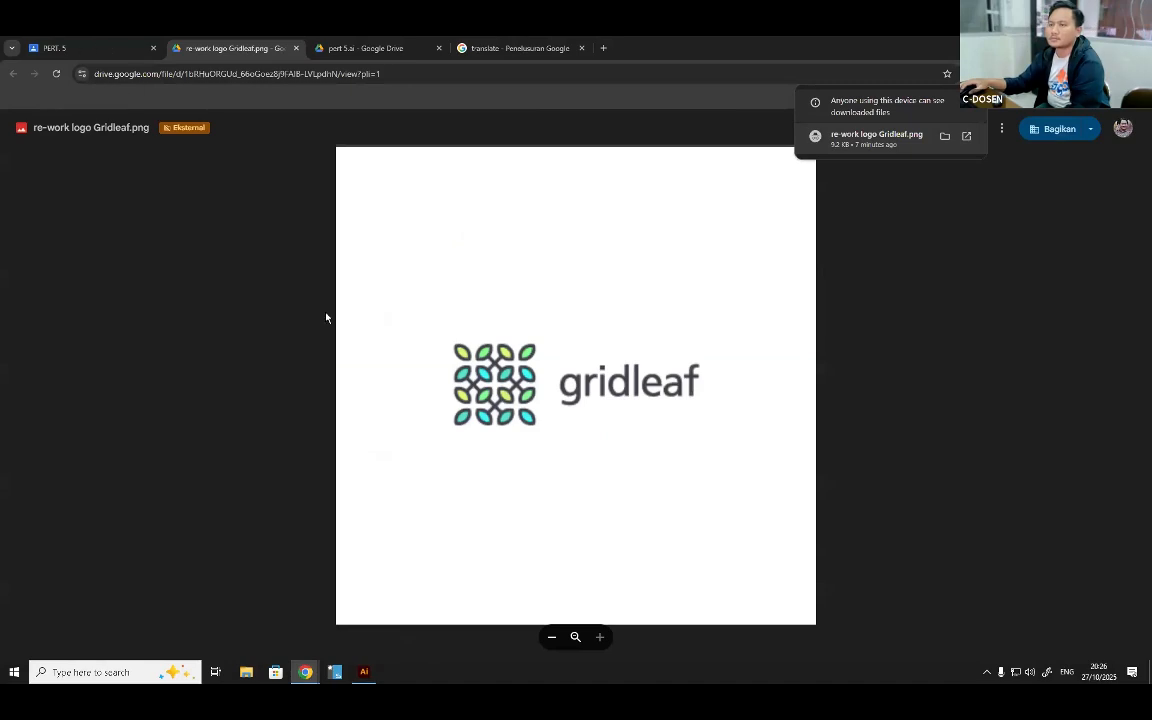
key(ctrl+shift+Tab)
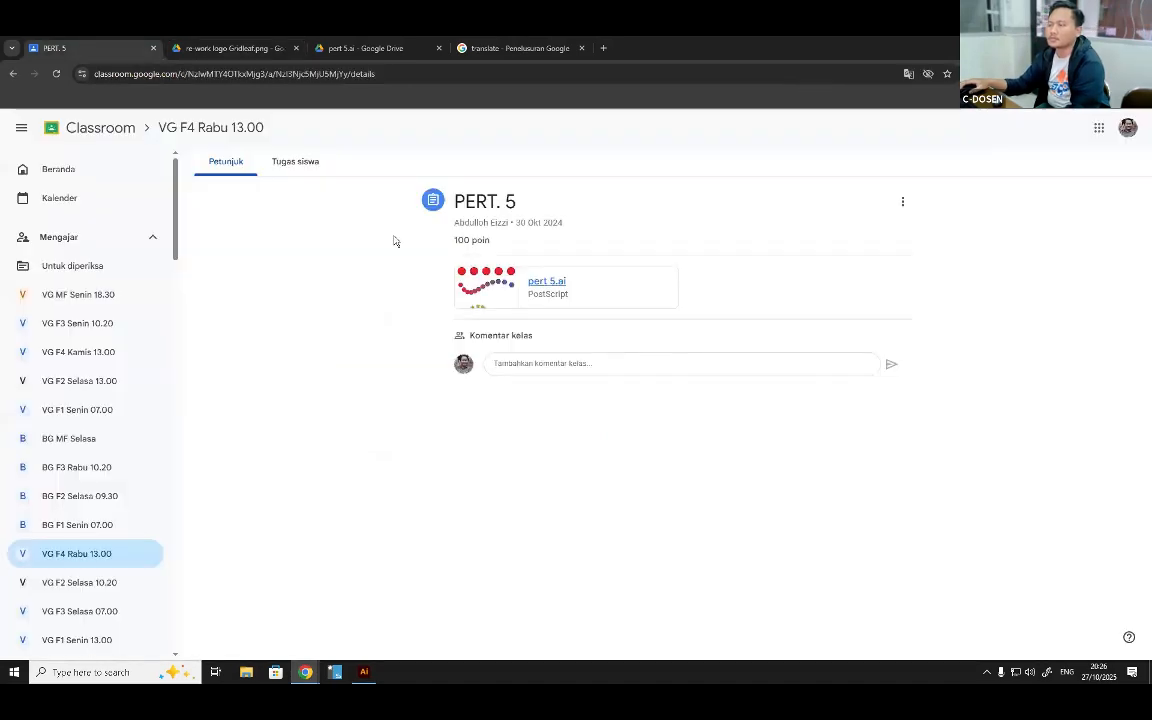
click(84, 296)
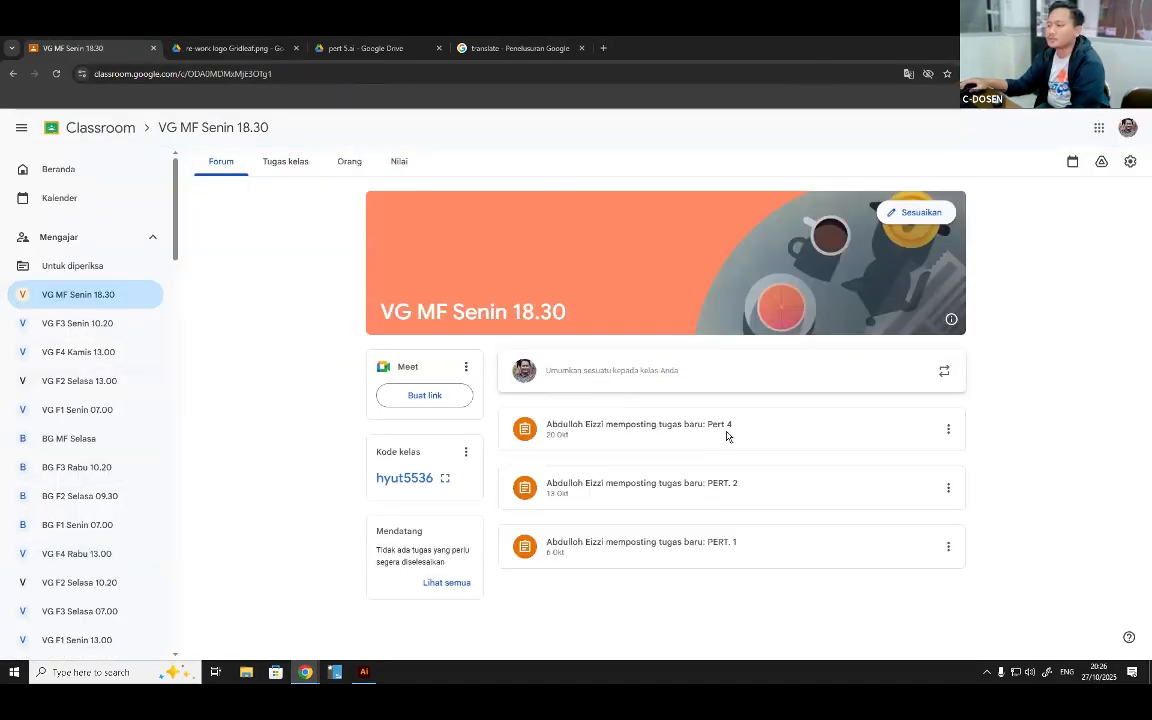
click(286, 164)
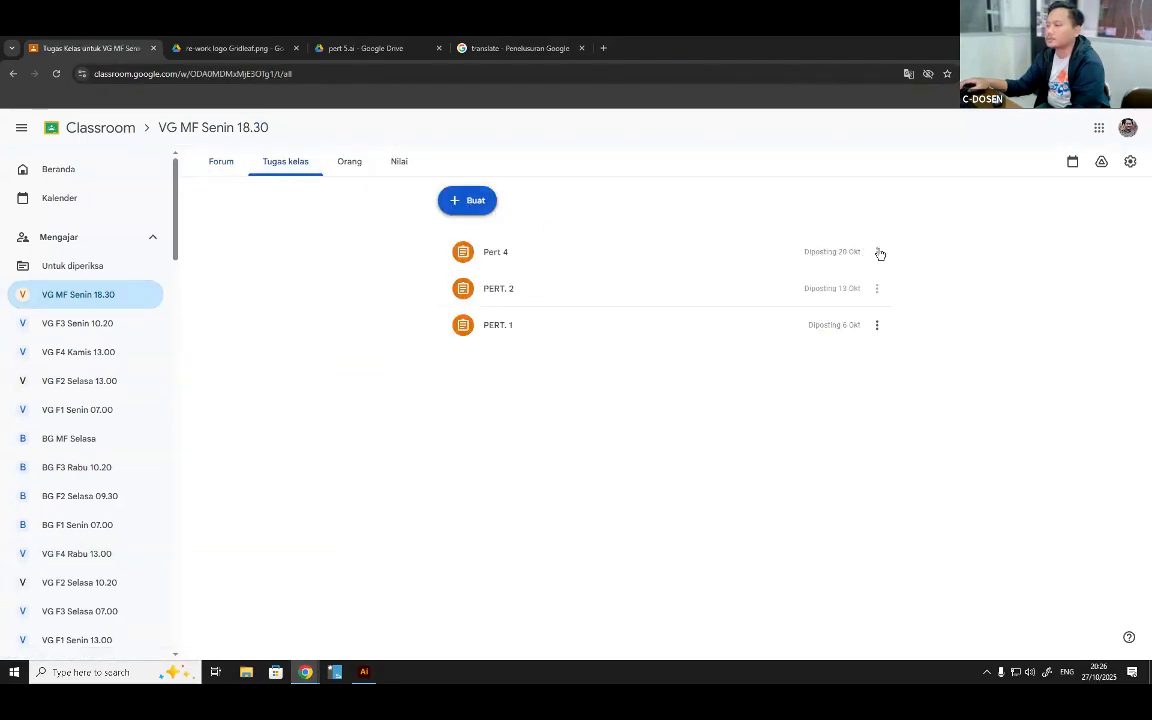
Edit the existing Pert 4 assignment, rename it as Pert 3, and save it.
click(877, 252)
click(885, 283)
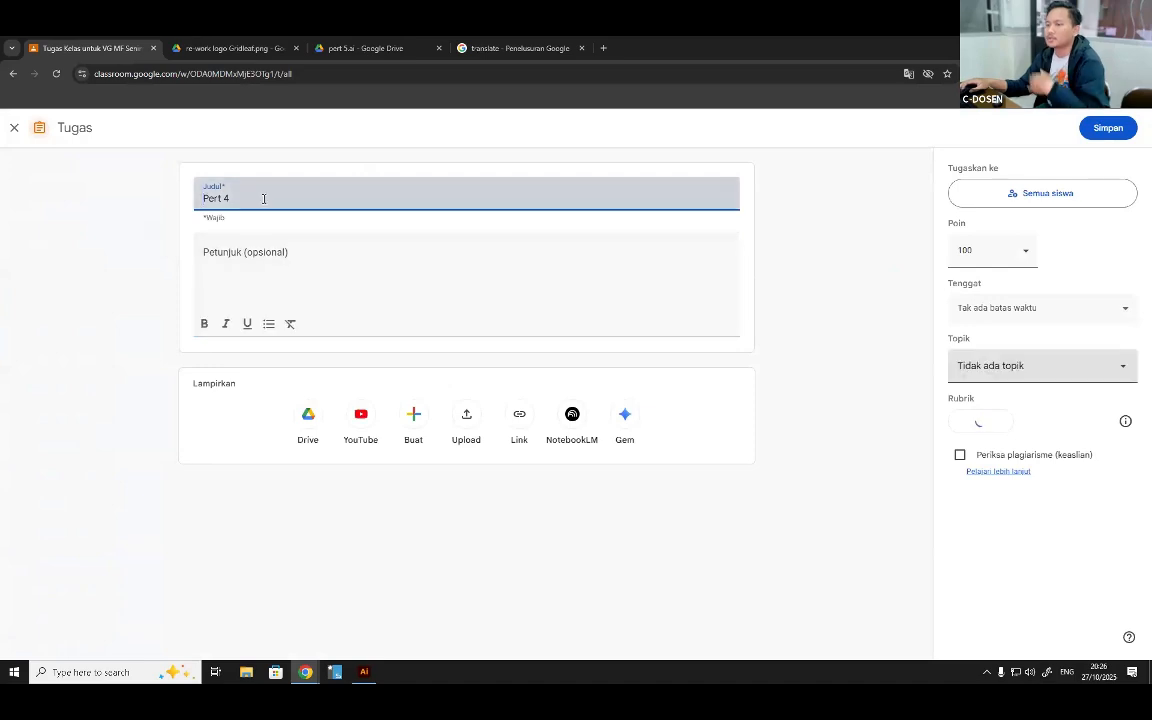
key(BackSpace)
text(3)
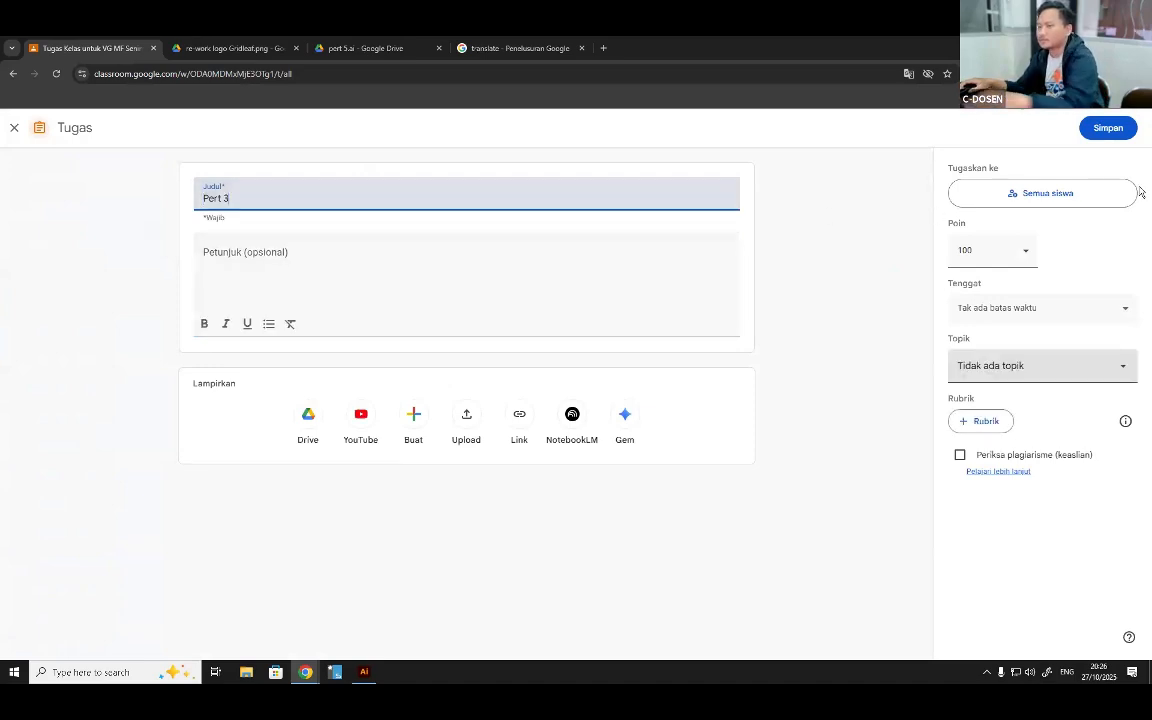
click(1106, 128)
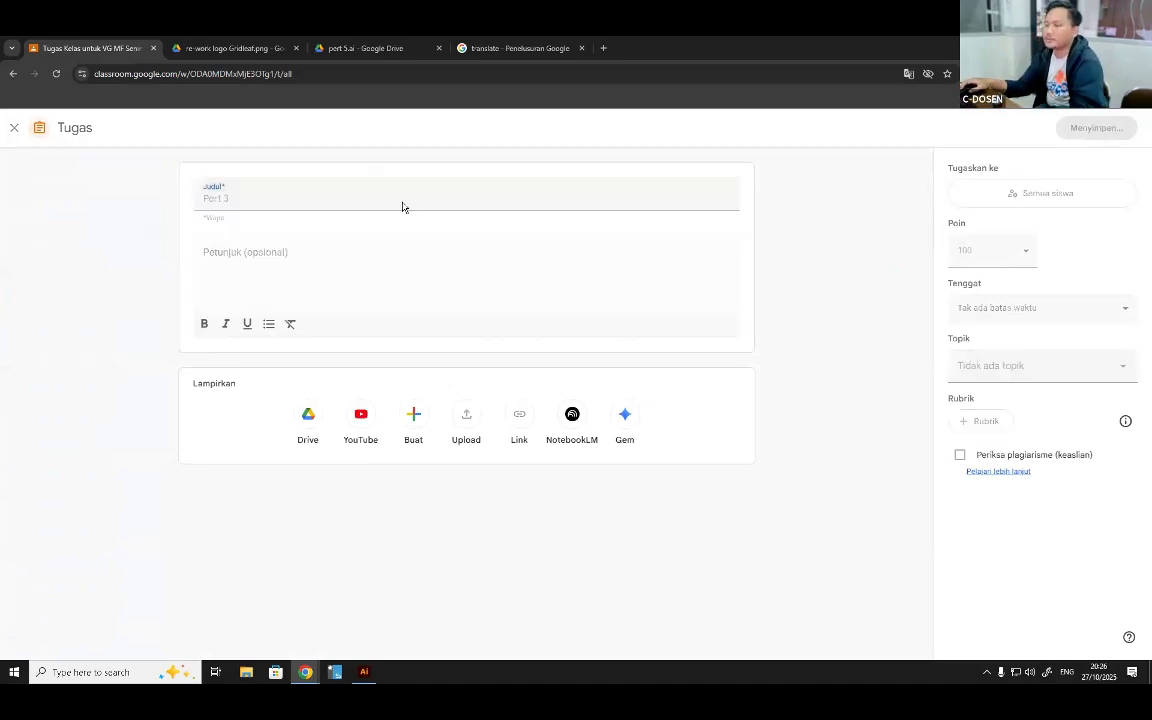
Create a new assignment titled Pert 4 for the VG MF Senin 18.30 class and assign it to all students.
click(468, 203)
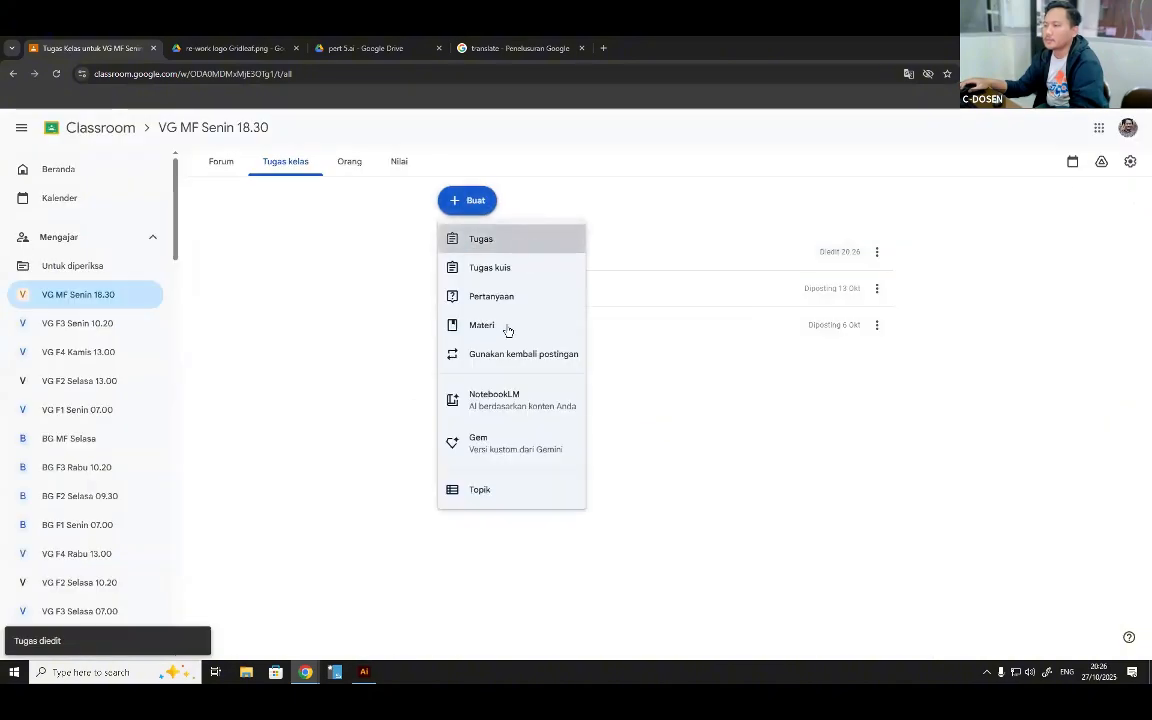
drag(508, 330, 512, 231)
click(506, 237)
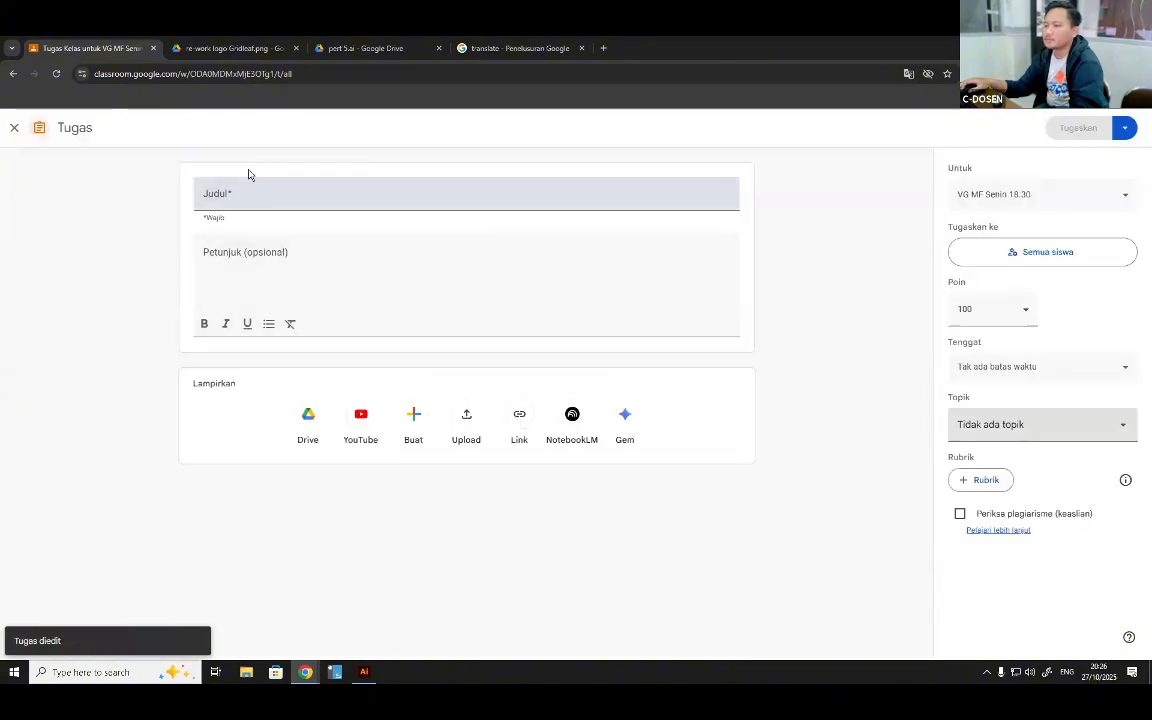
text(Per)
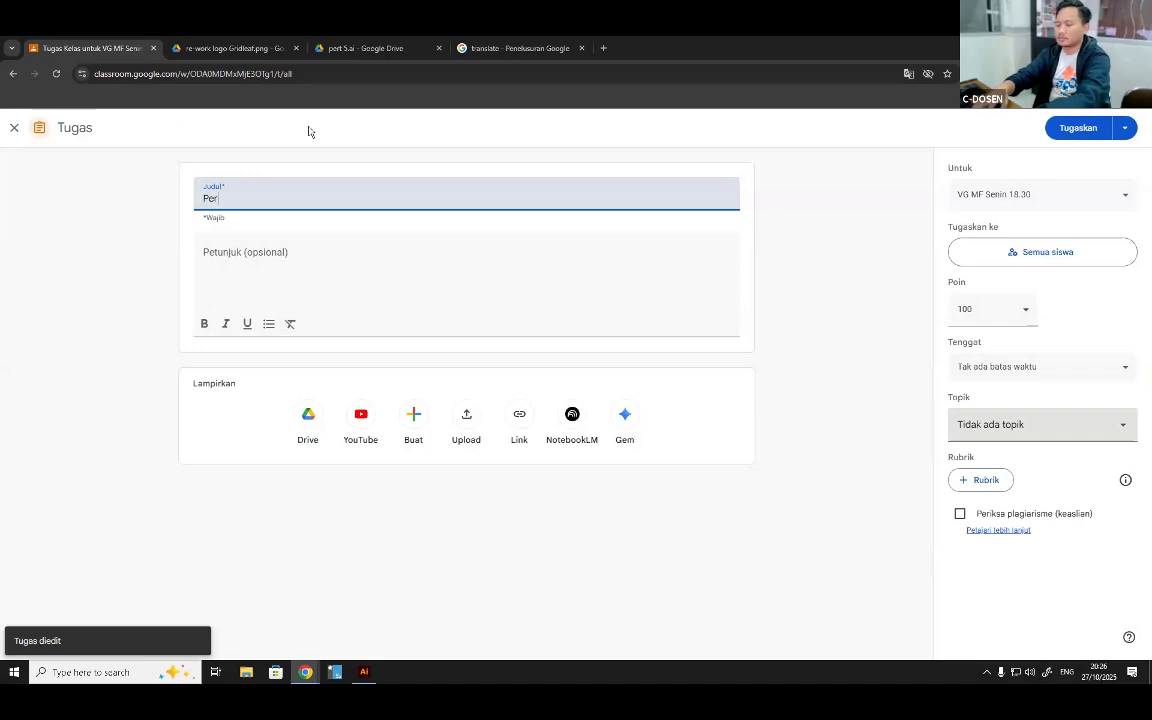
text(t 4)
click(1073, 129)
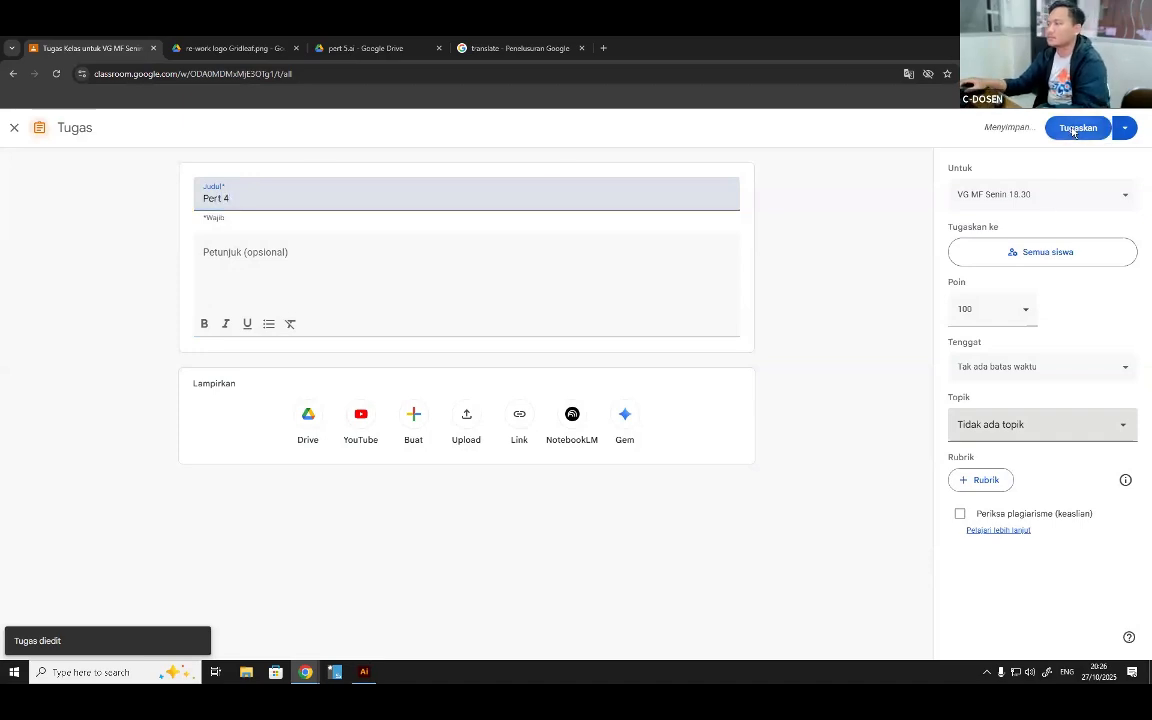